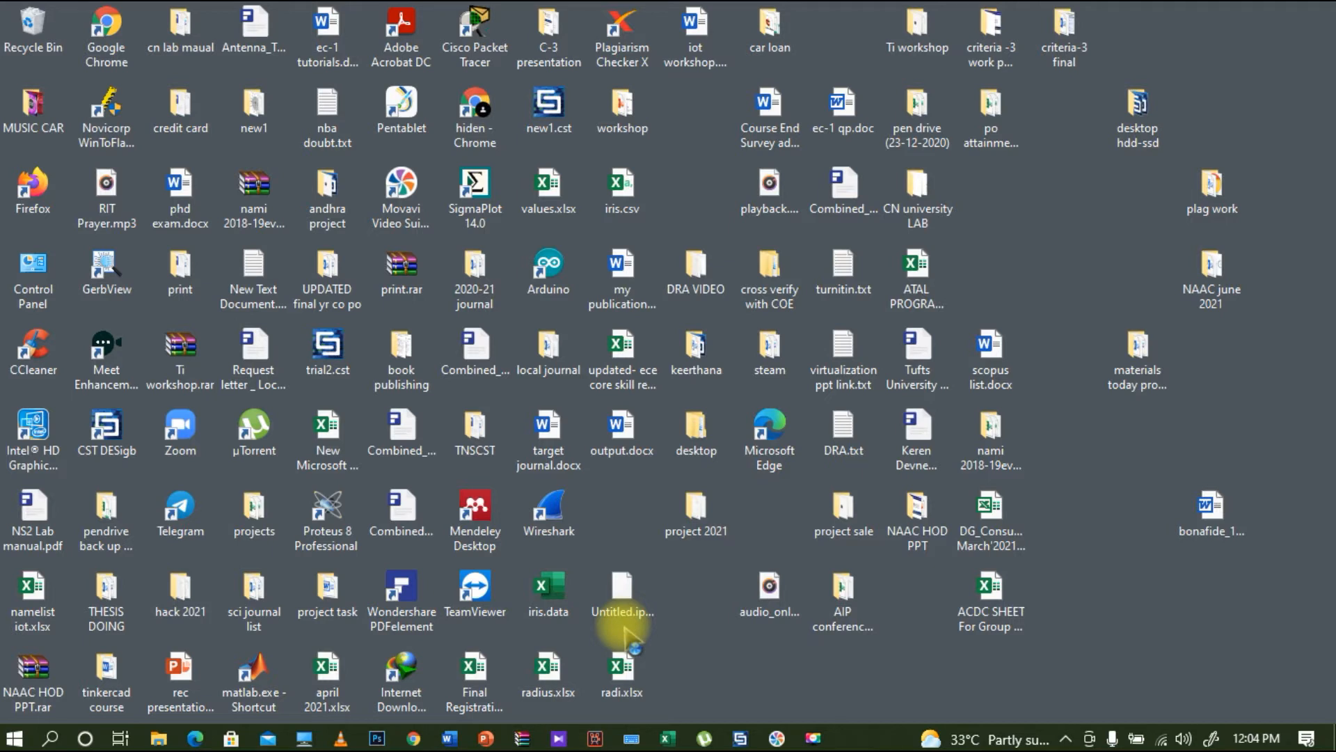
Open CST Studio Suite and start a new Microwaves & RF/Optical project template for Antennas.
click(740, 738)
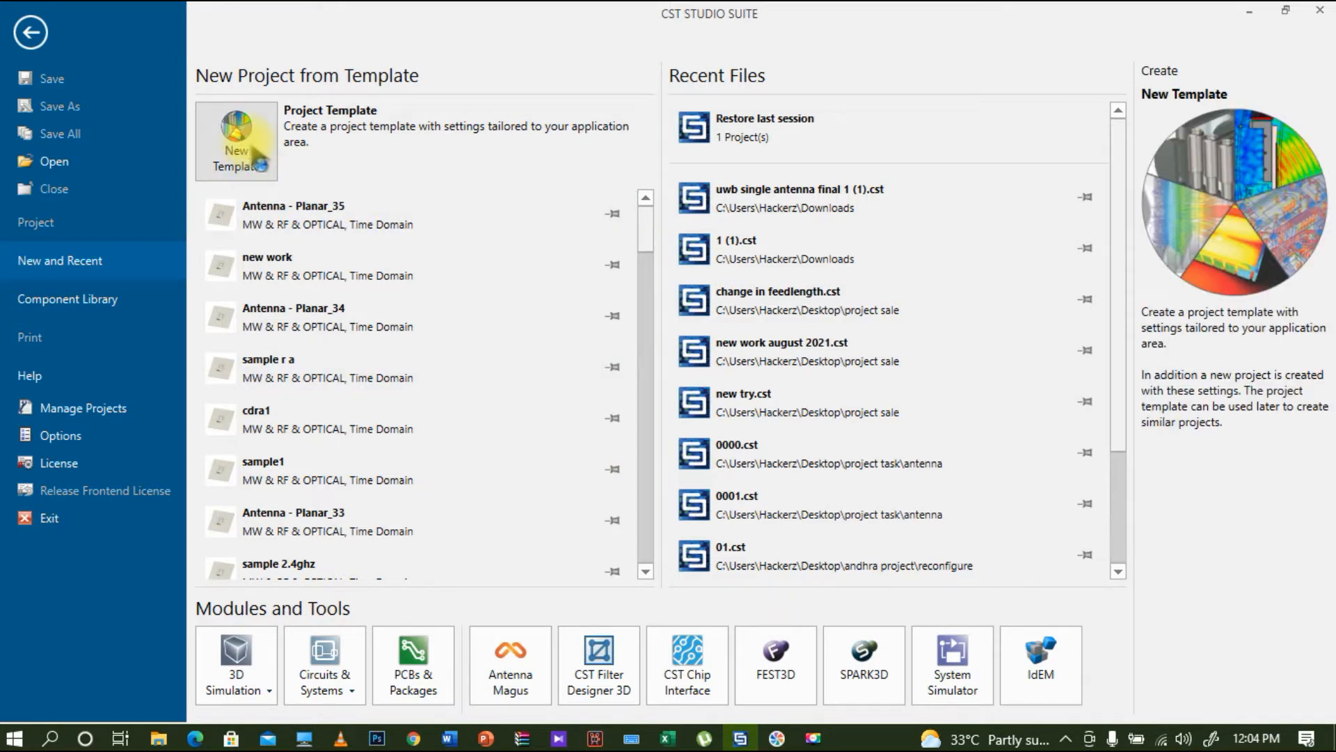
click(235, 180)
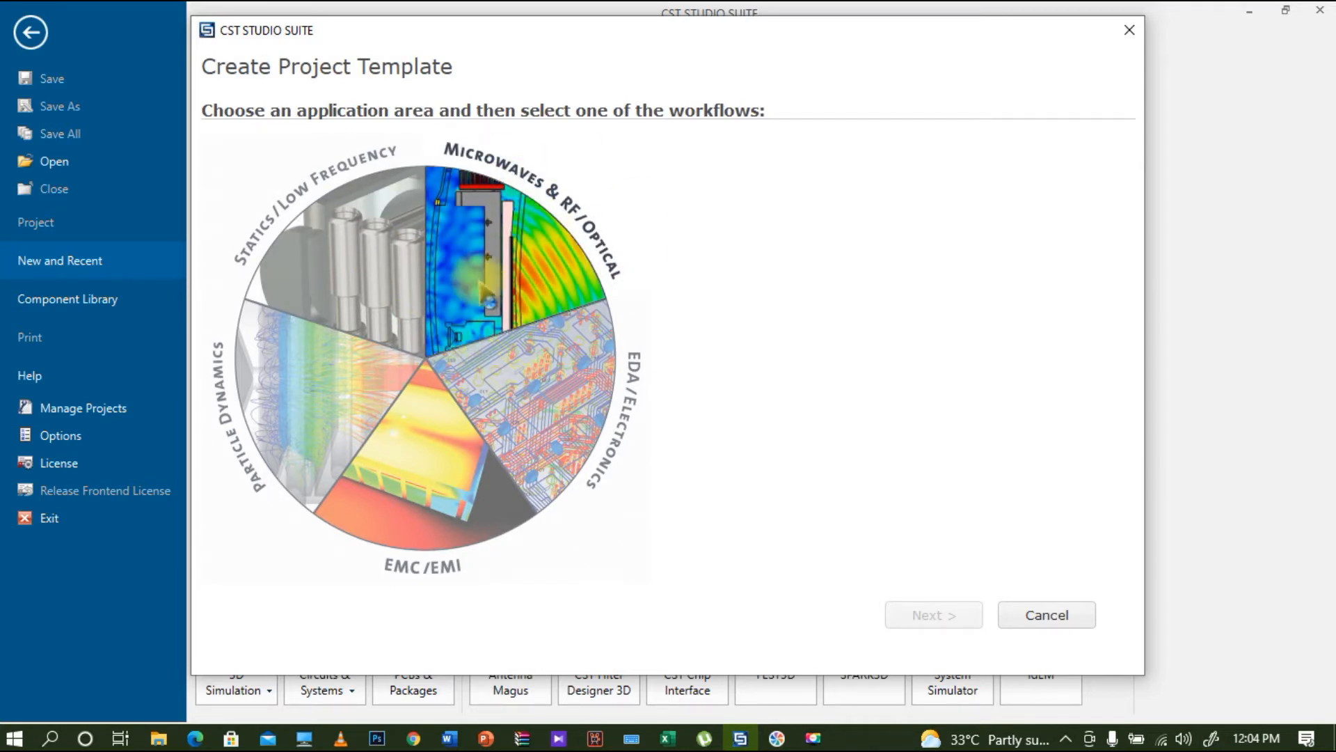
click(510, 282)
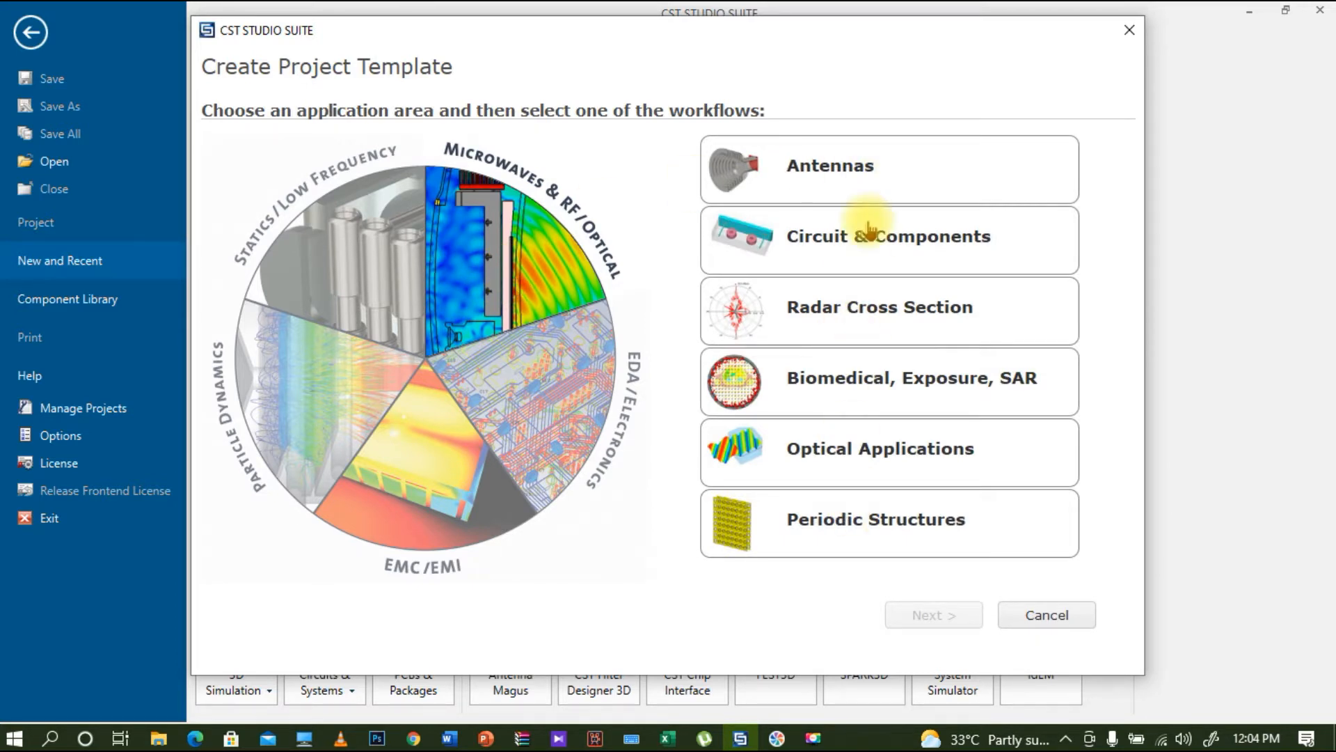
click(826, 169)
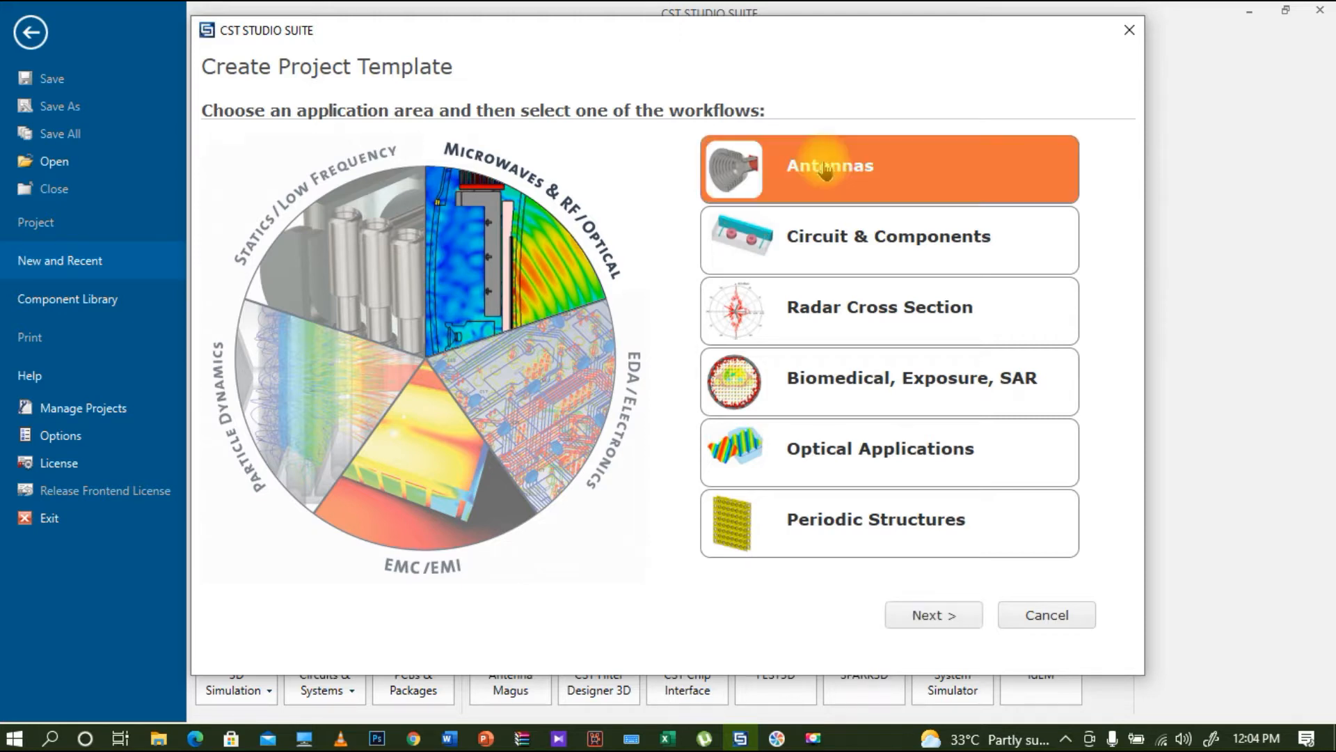
click(933, 616)
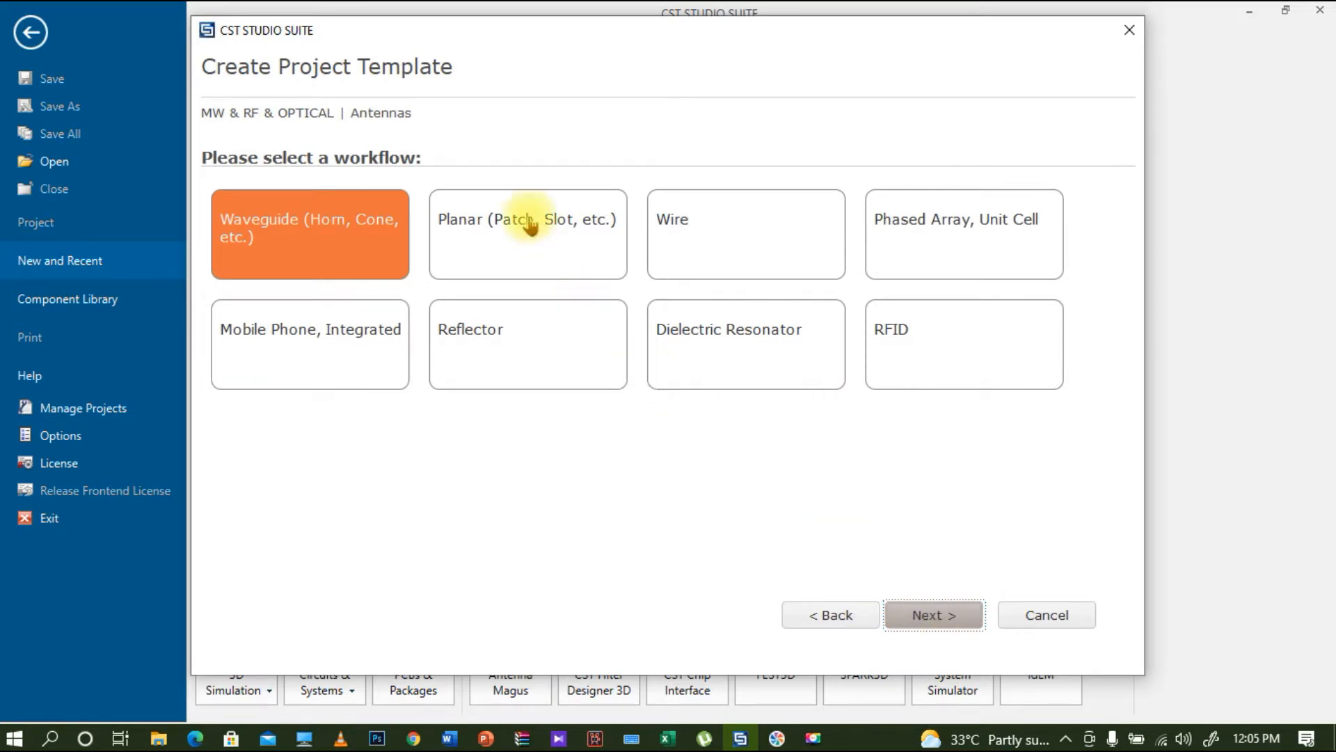
Choose the Planar (Patch, Slot, etc.) workflow with the Time Domain solver and units of mm, GHz, ns and Kelvin.
click(521, 236)
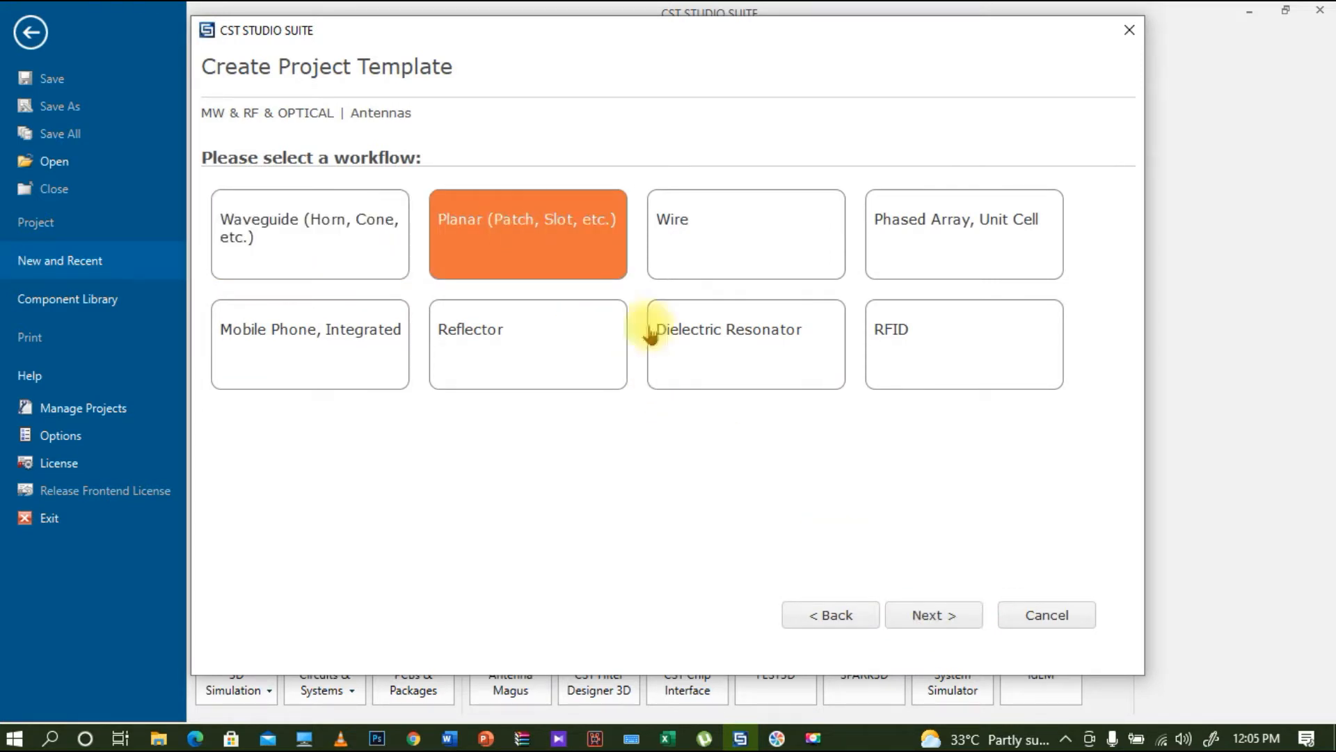
click(928, 616)
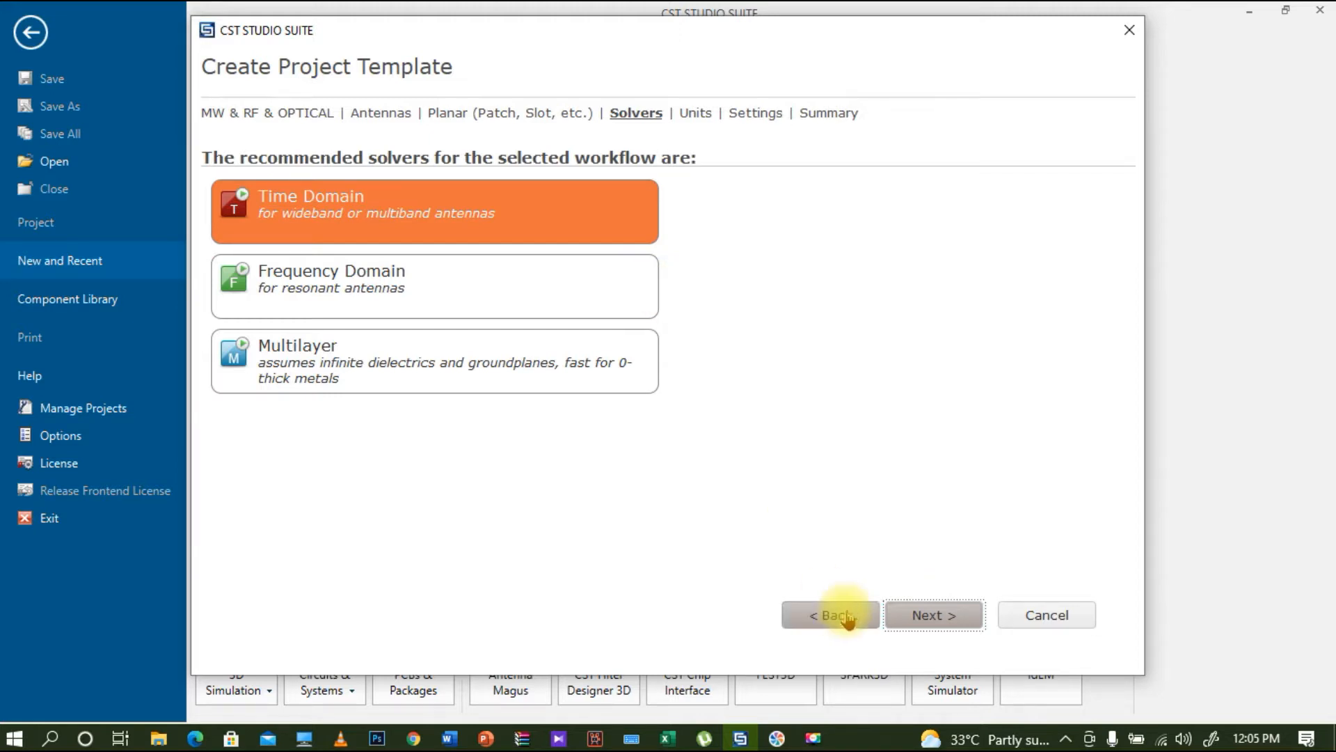
click(927, 616)
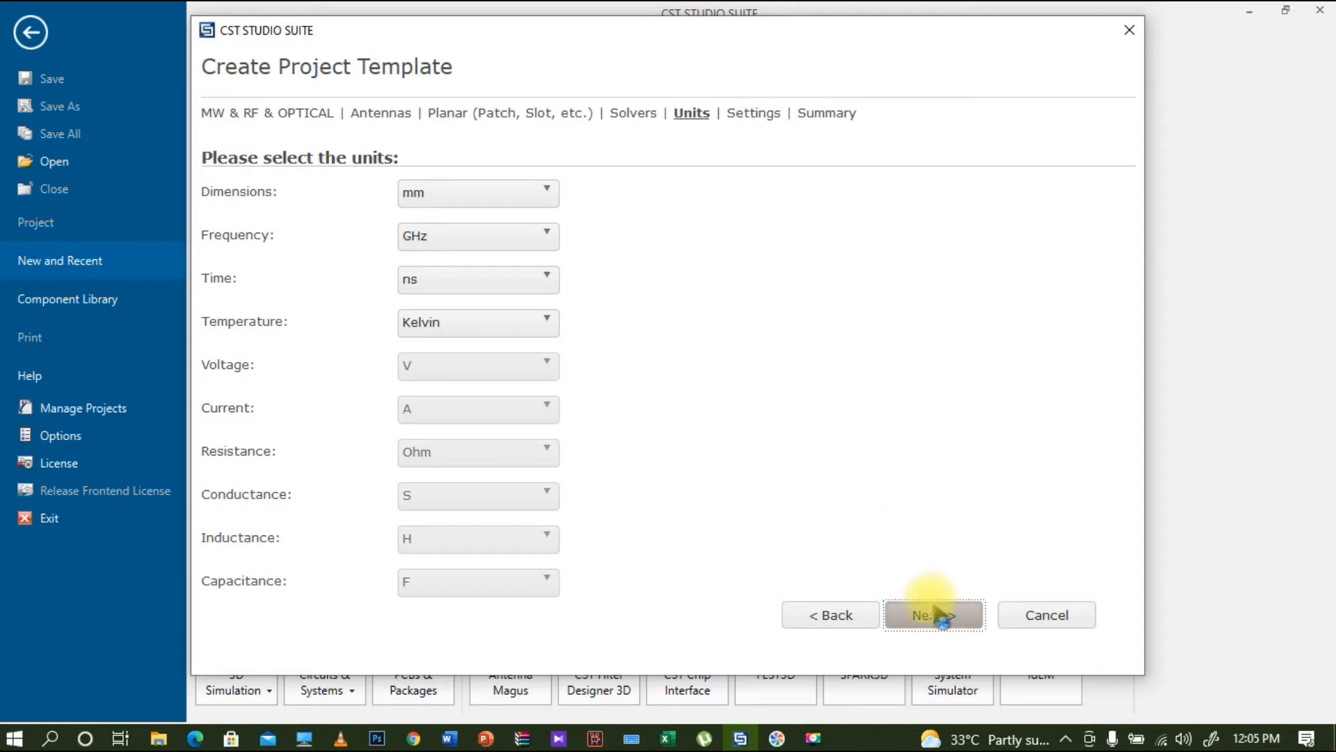
click(930, 616)
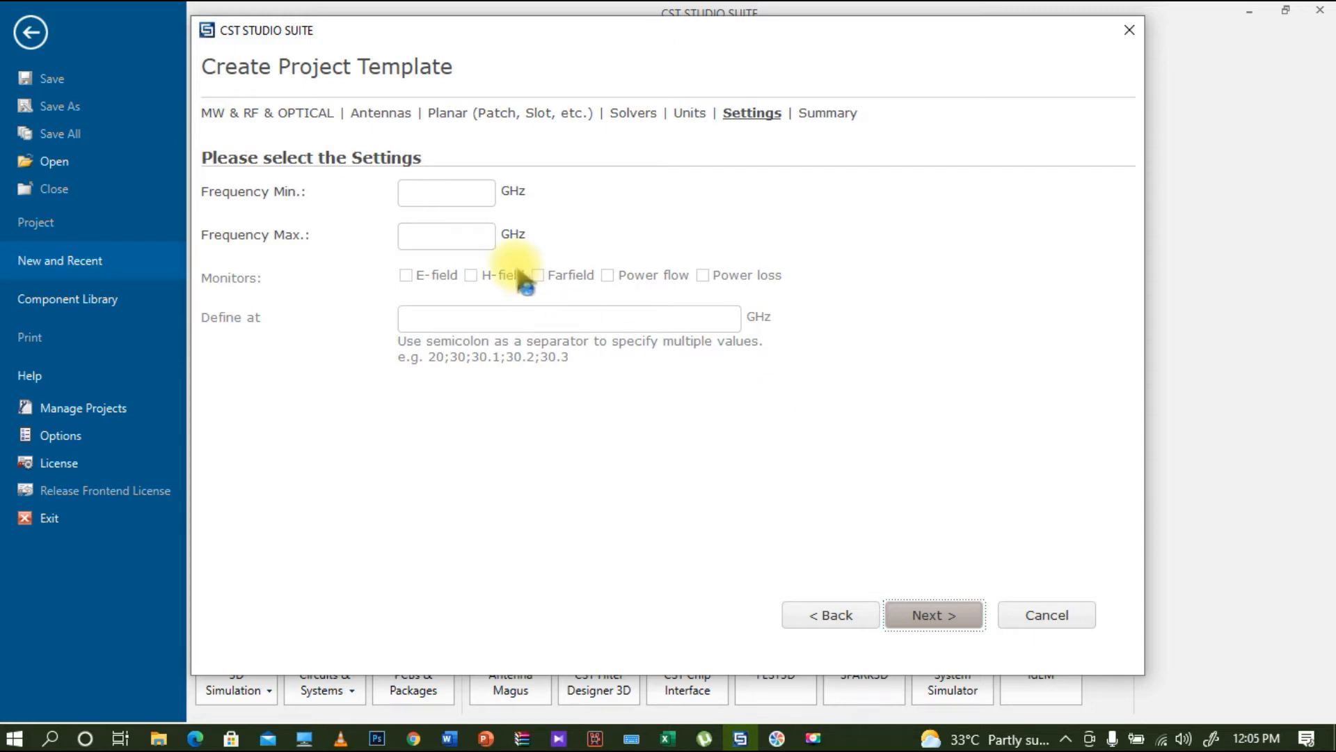
Set the template's frequency range to 2–8 GHz and enable the E-field, H-field and Farfield monitors.
click(451, 194)
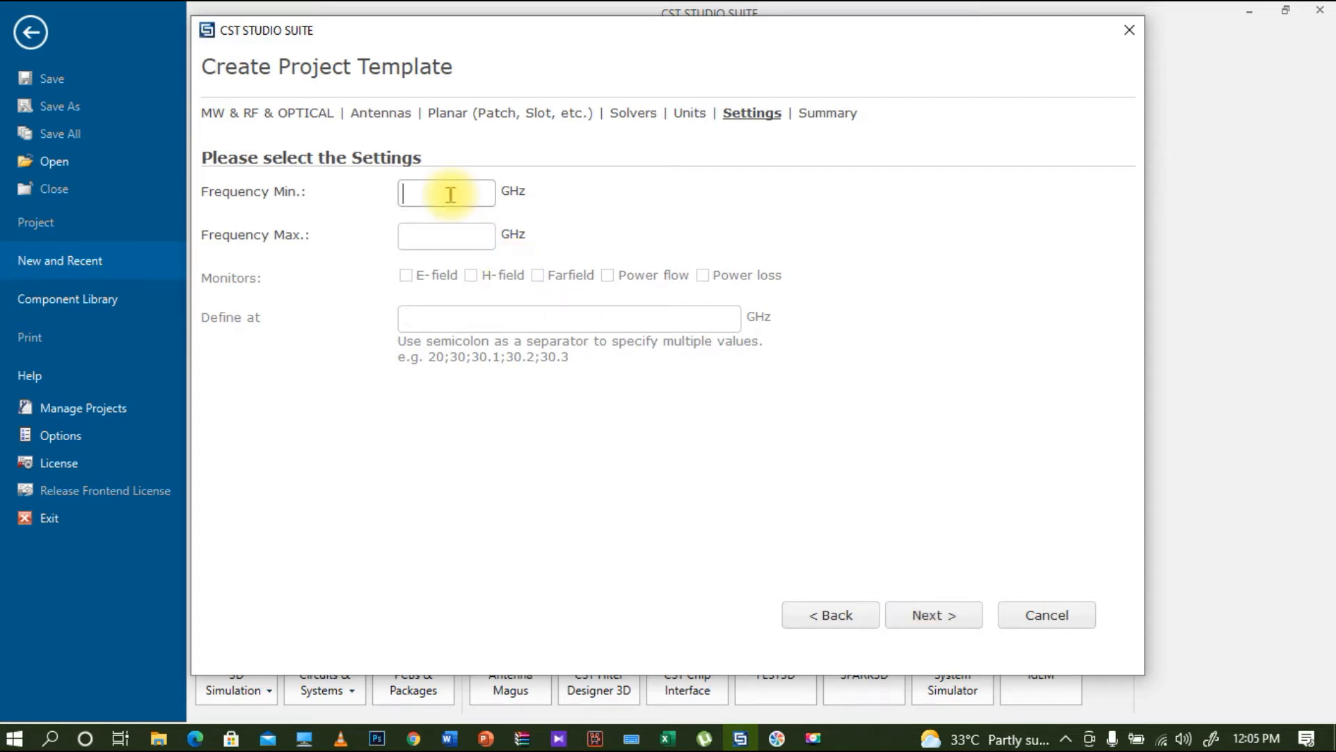
text(2)
click(436, 235)
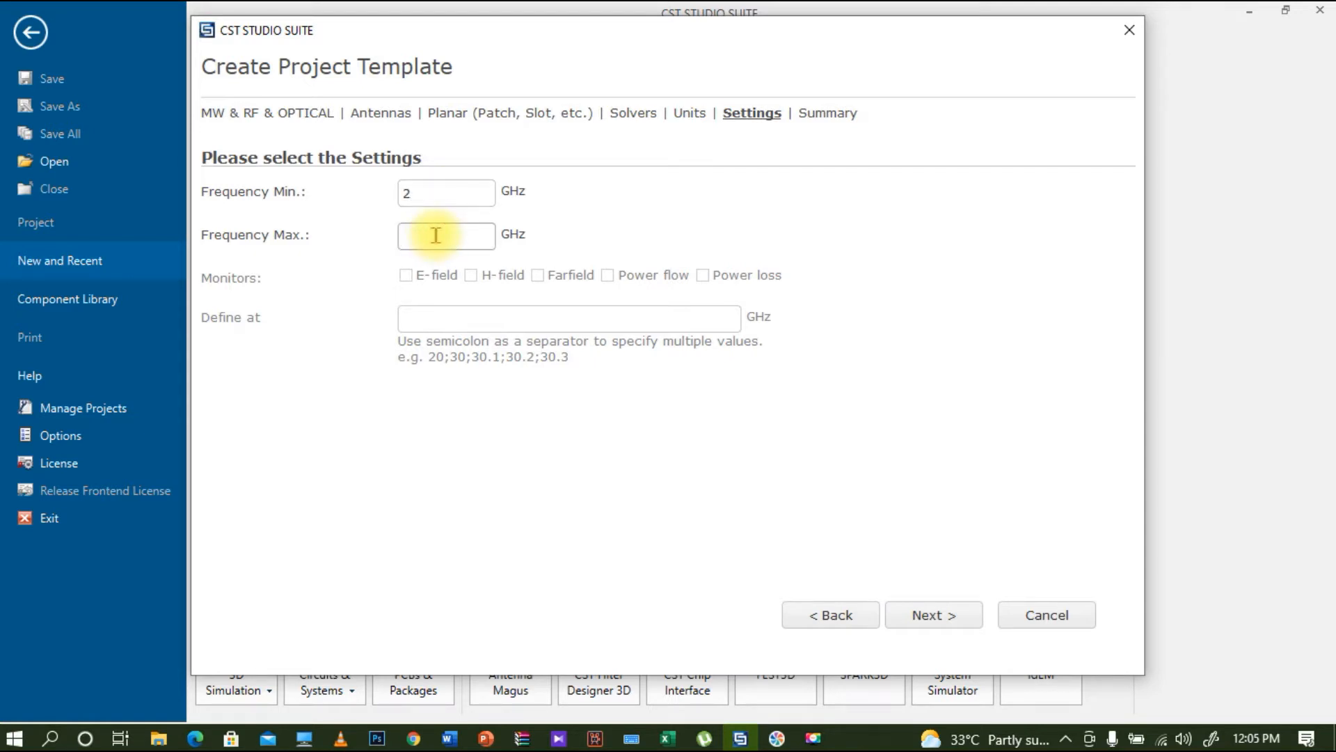
text(8)
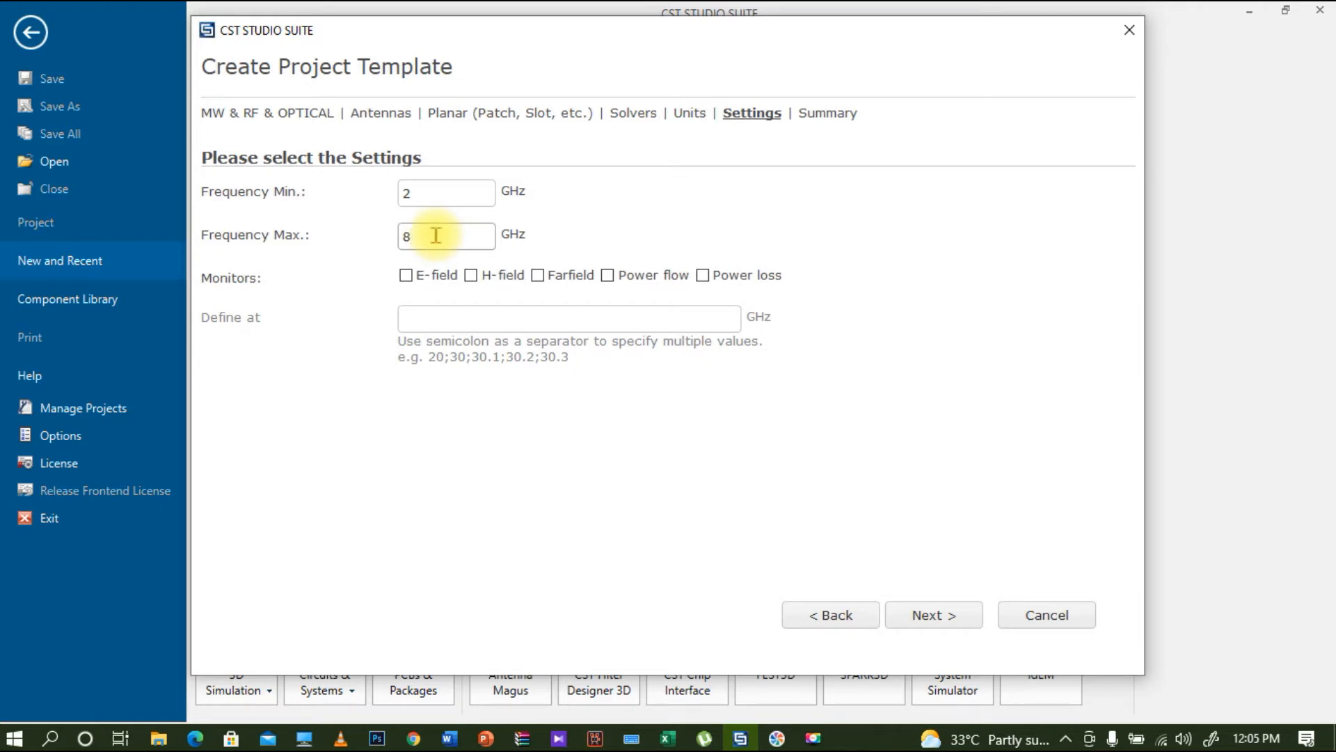
click(408, 280)
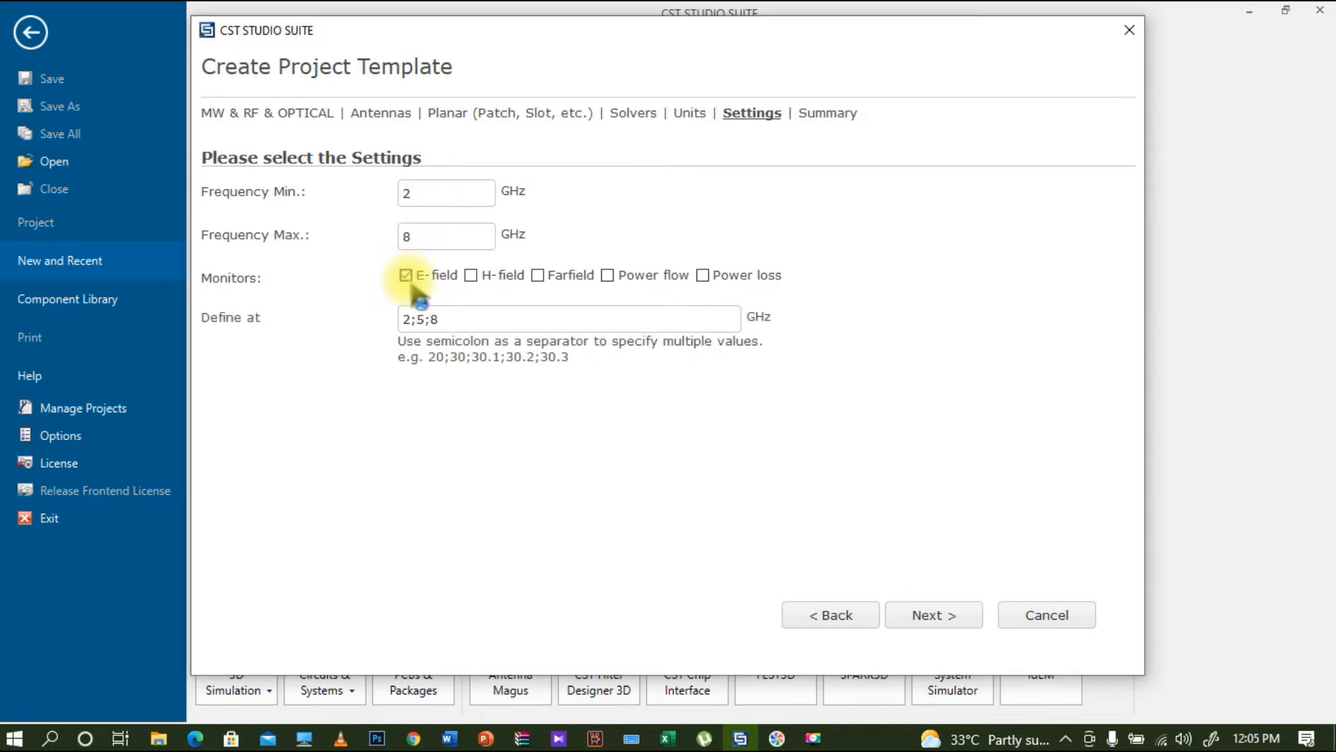
click(471, 275)
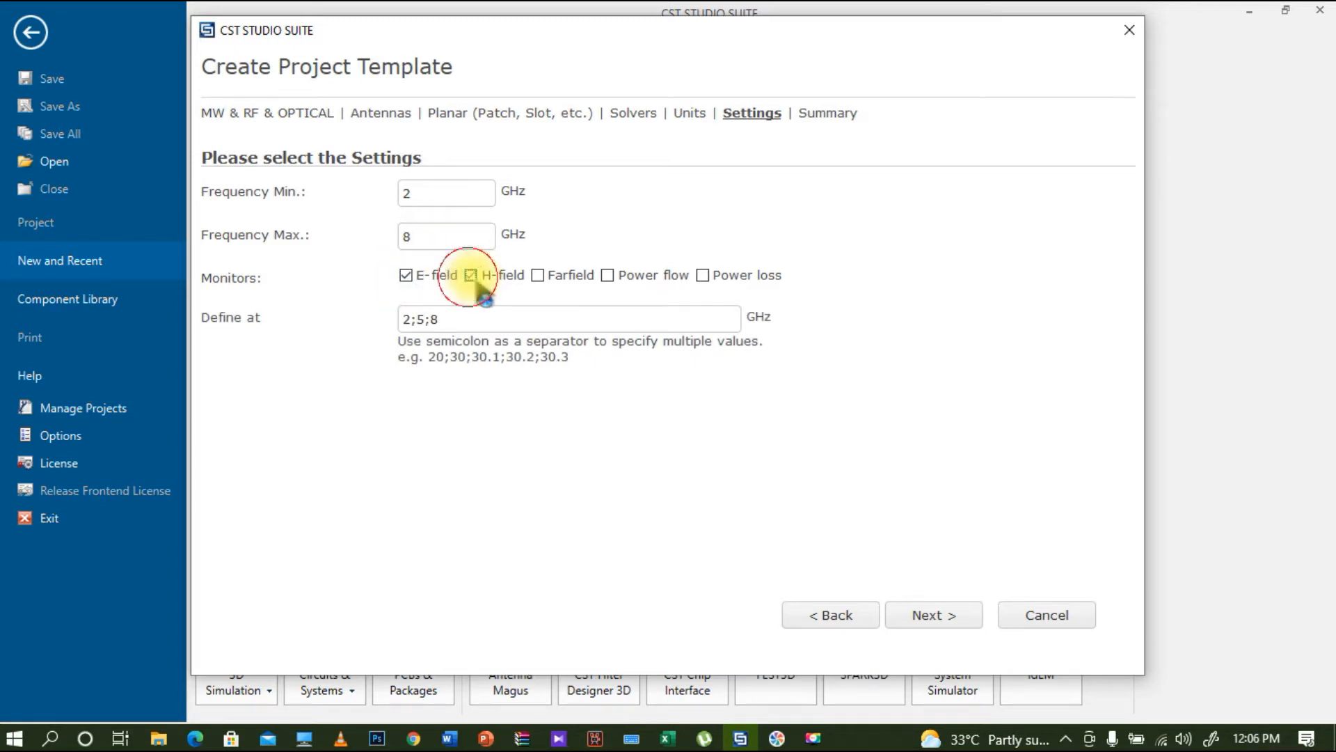
click(538, 276)
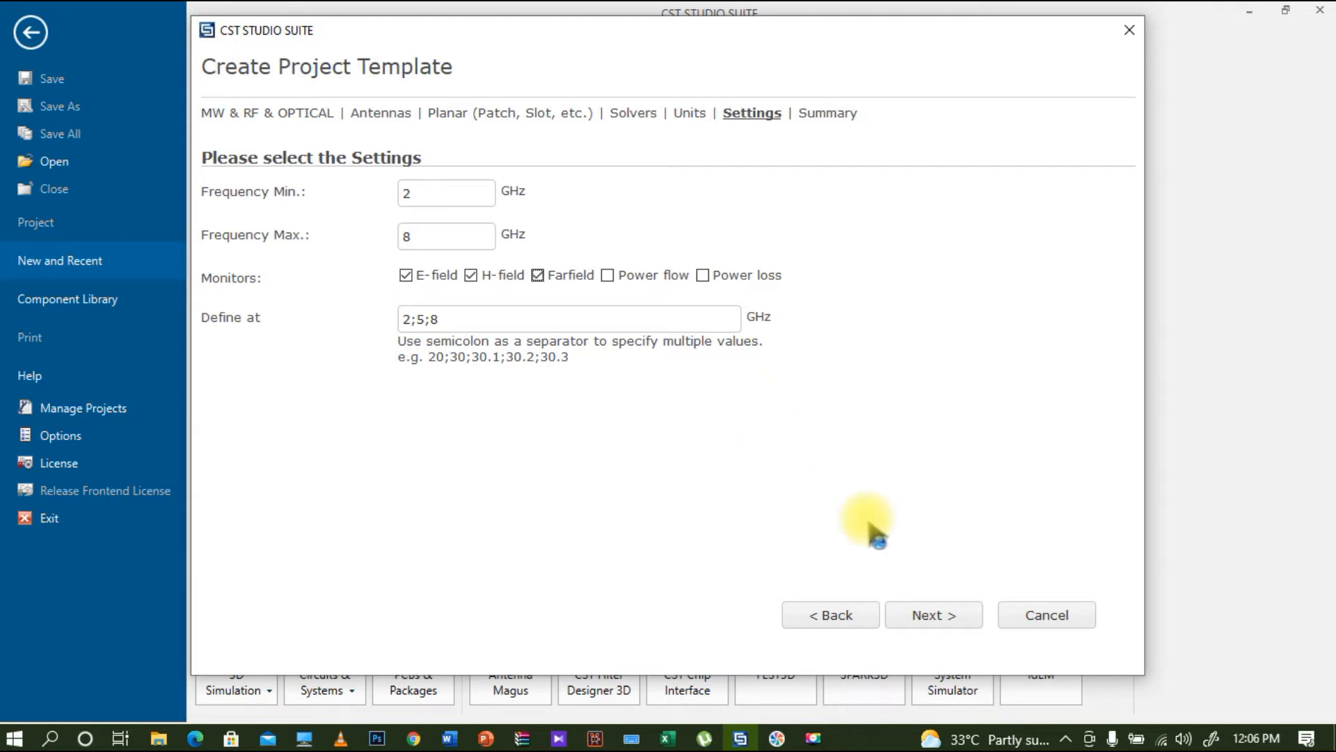
click(933, 617)
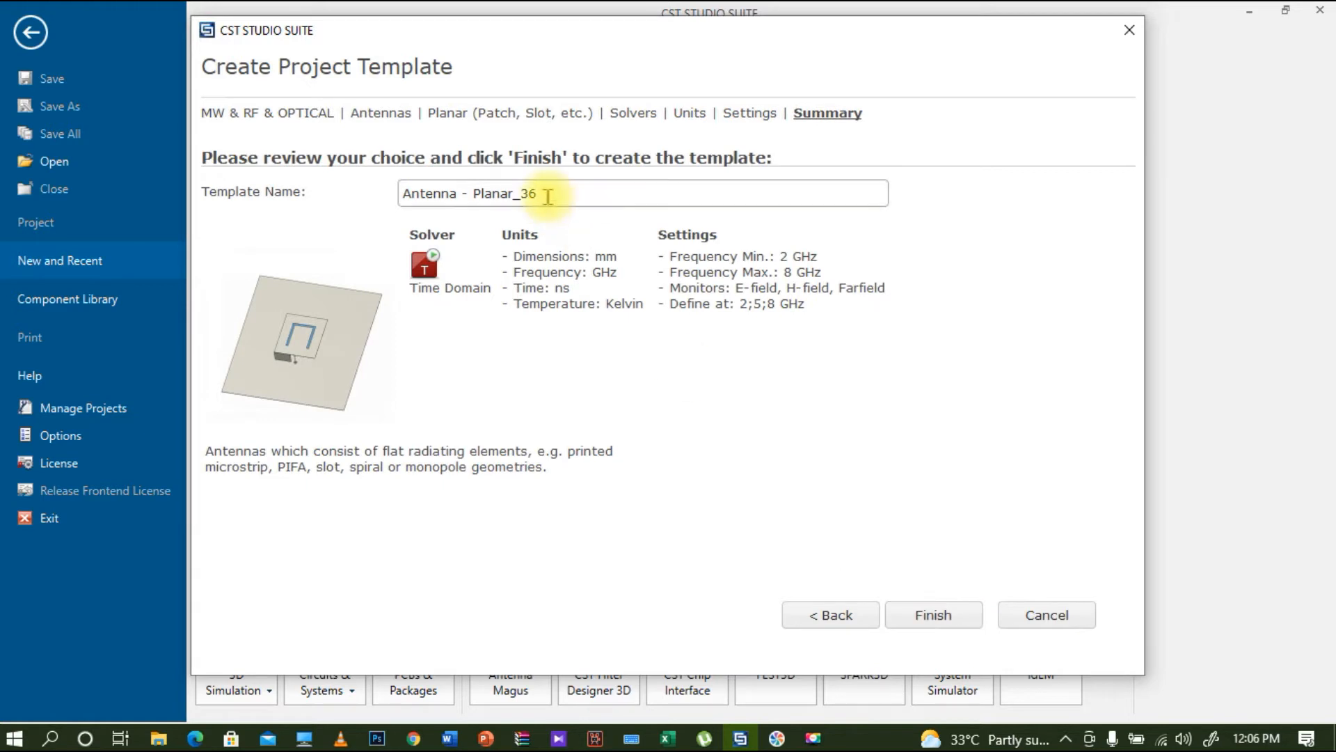
Name the project template uwb and finish creating it.
drag(548, 197, 400, 204)
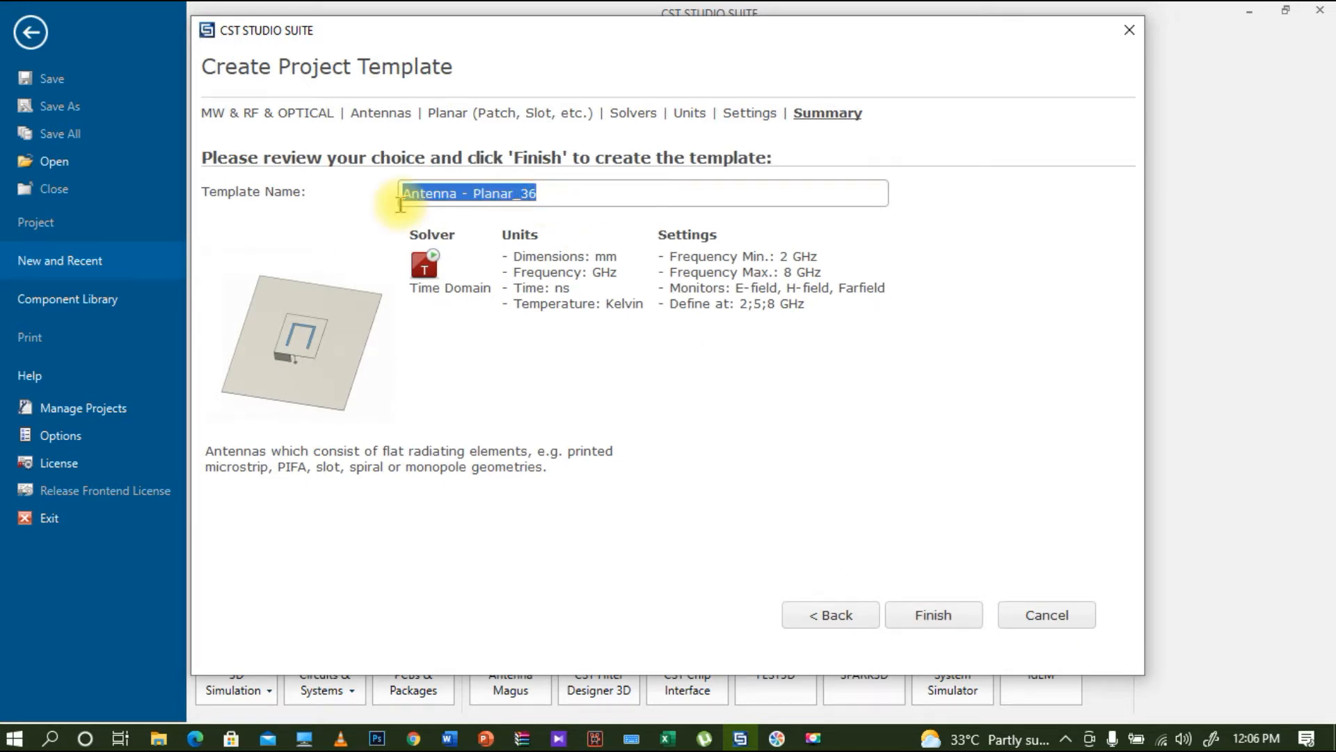
text(uwb)
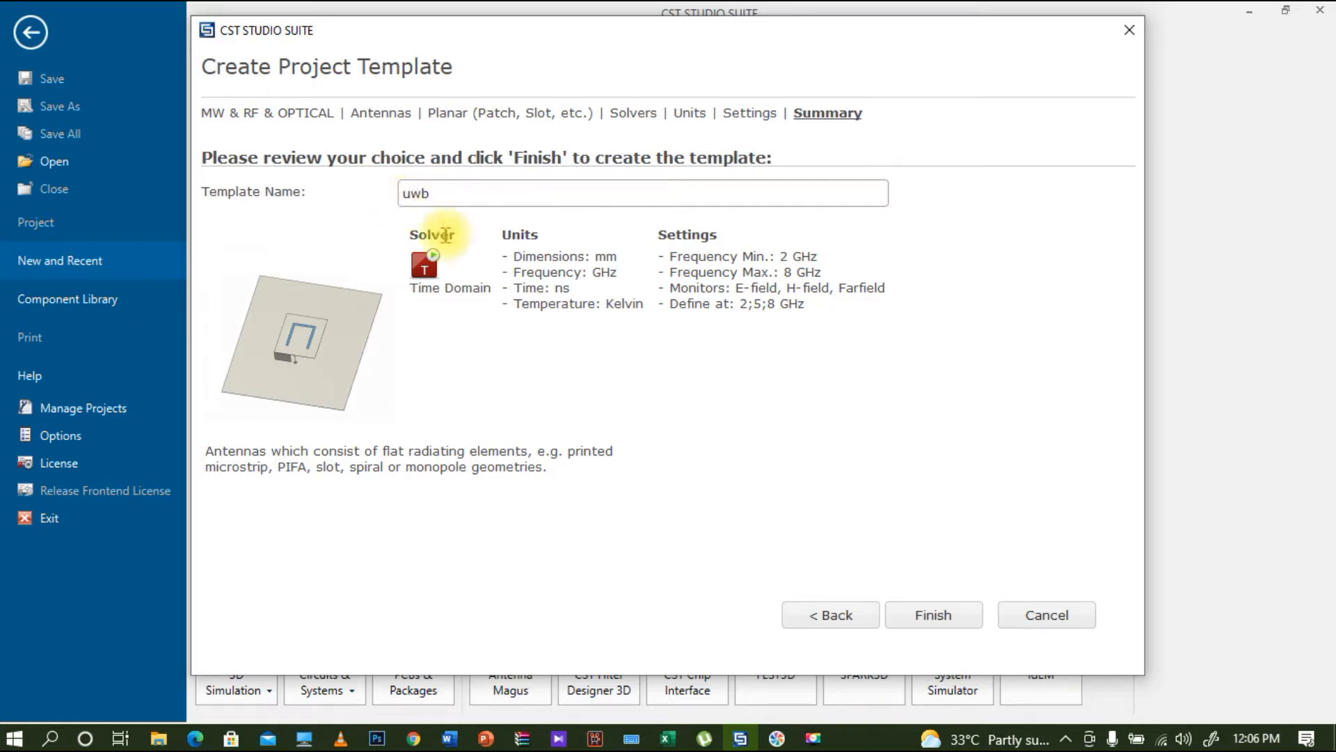
click(940, 614)
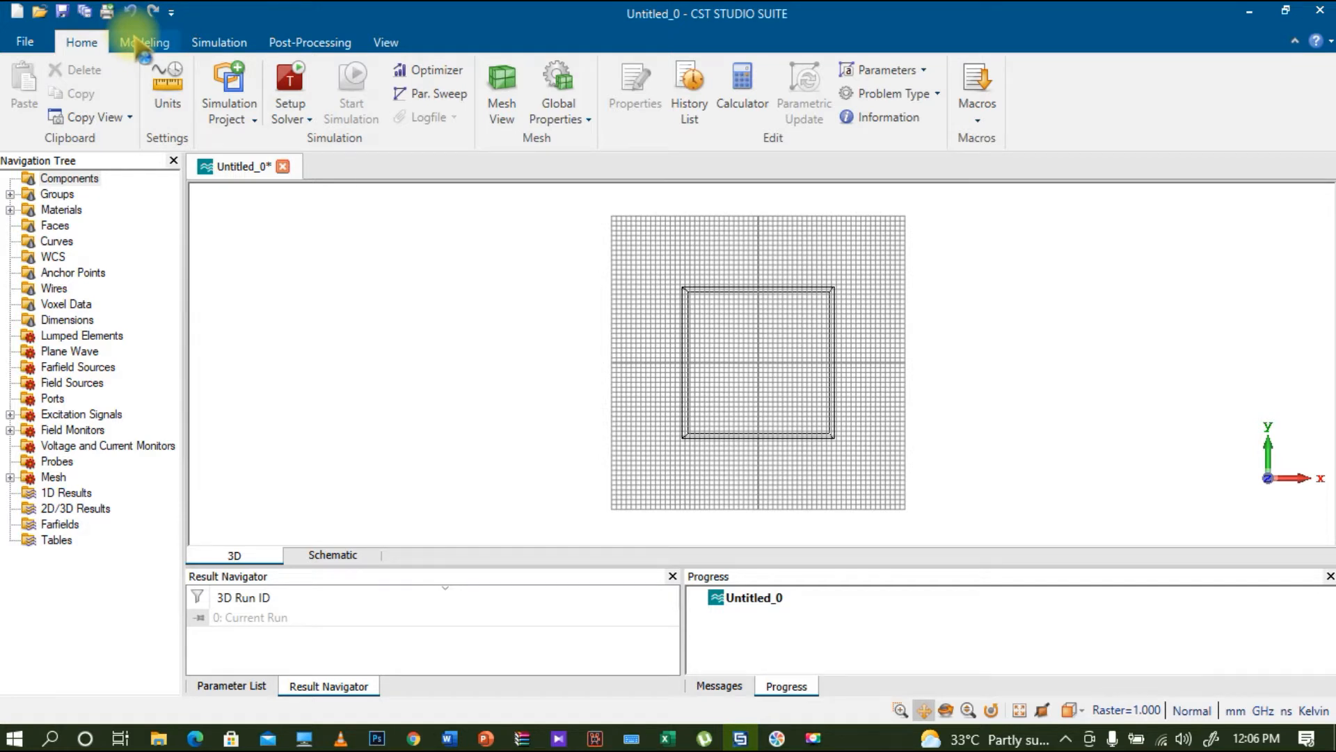
Start a new brick defined by numeric values and name it gnd.
click(139, 43)
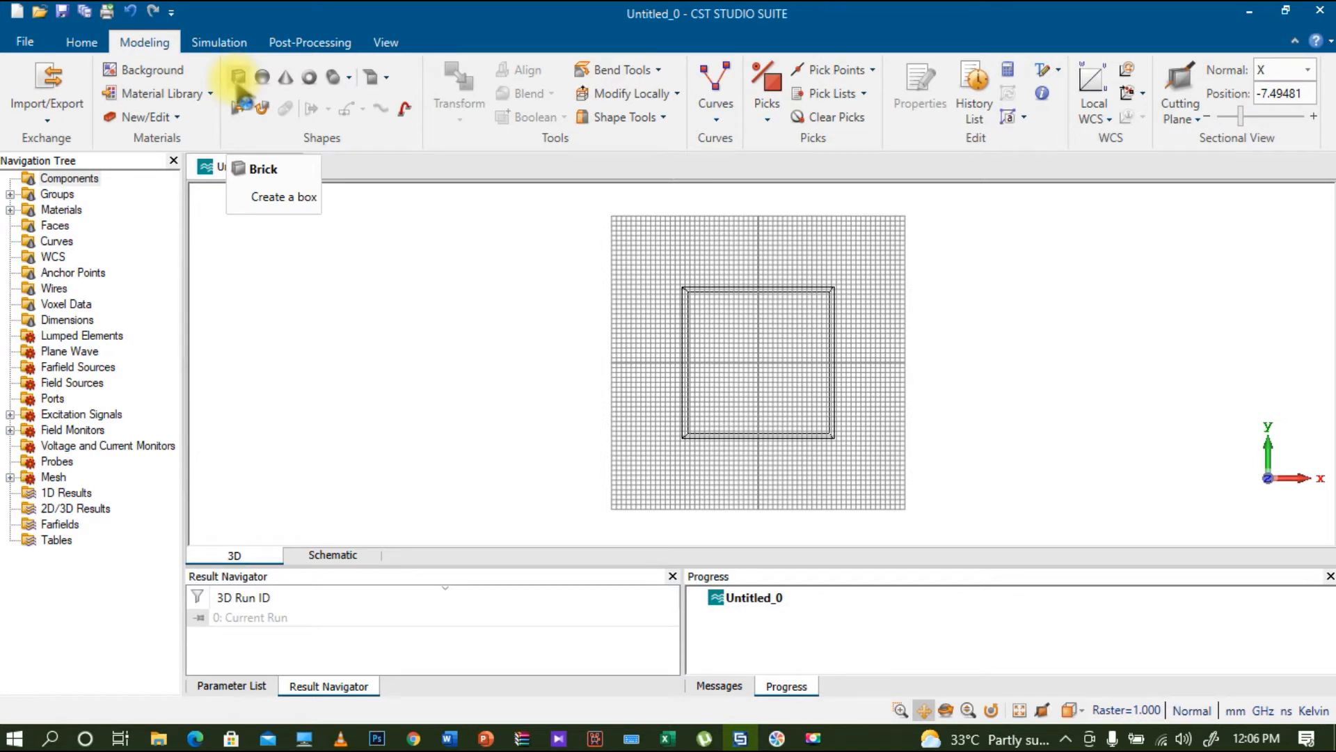
click(238, 78)
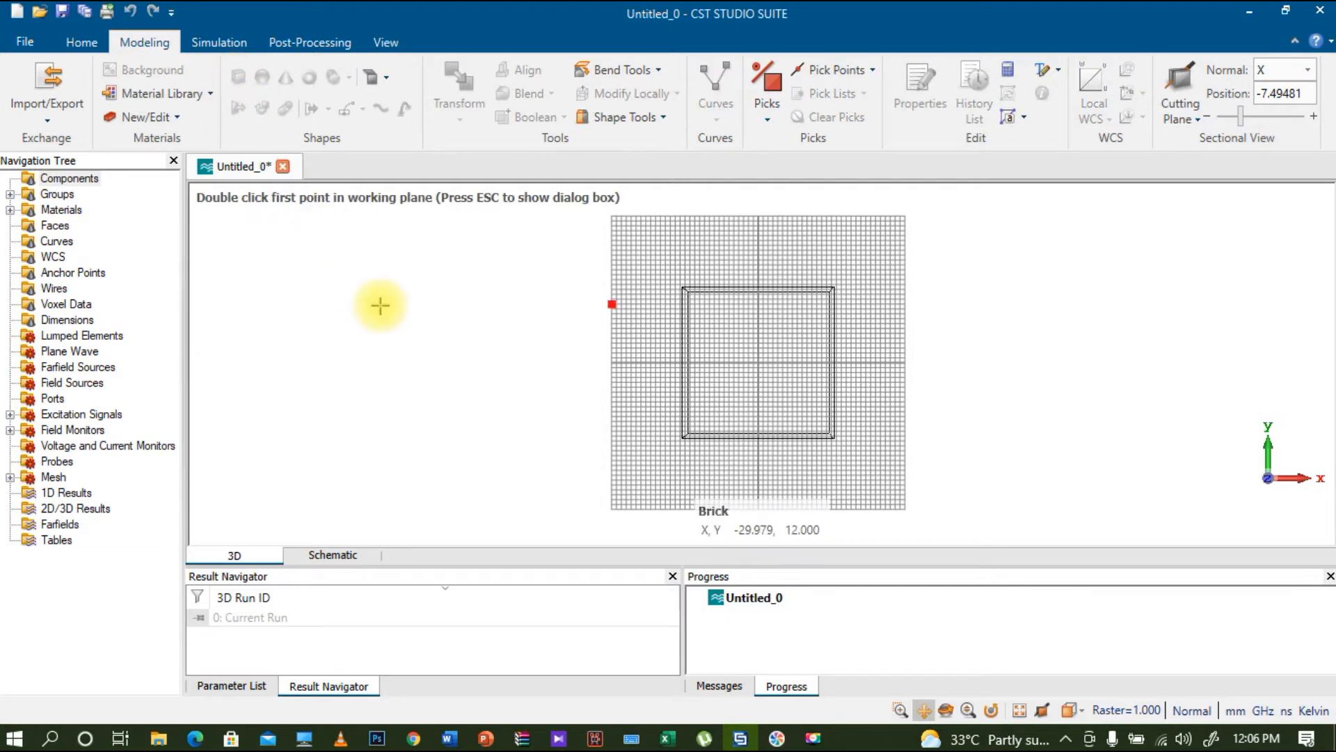
key(Escape)
drag(1117, 32, 867, 143)
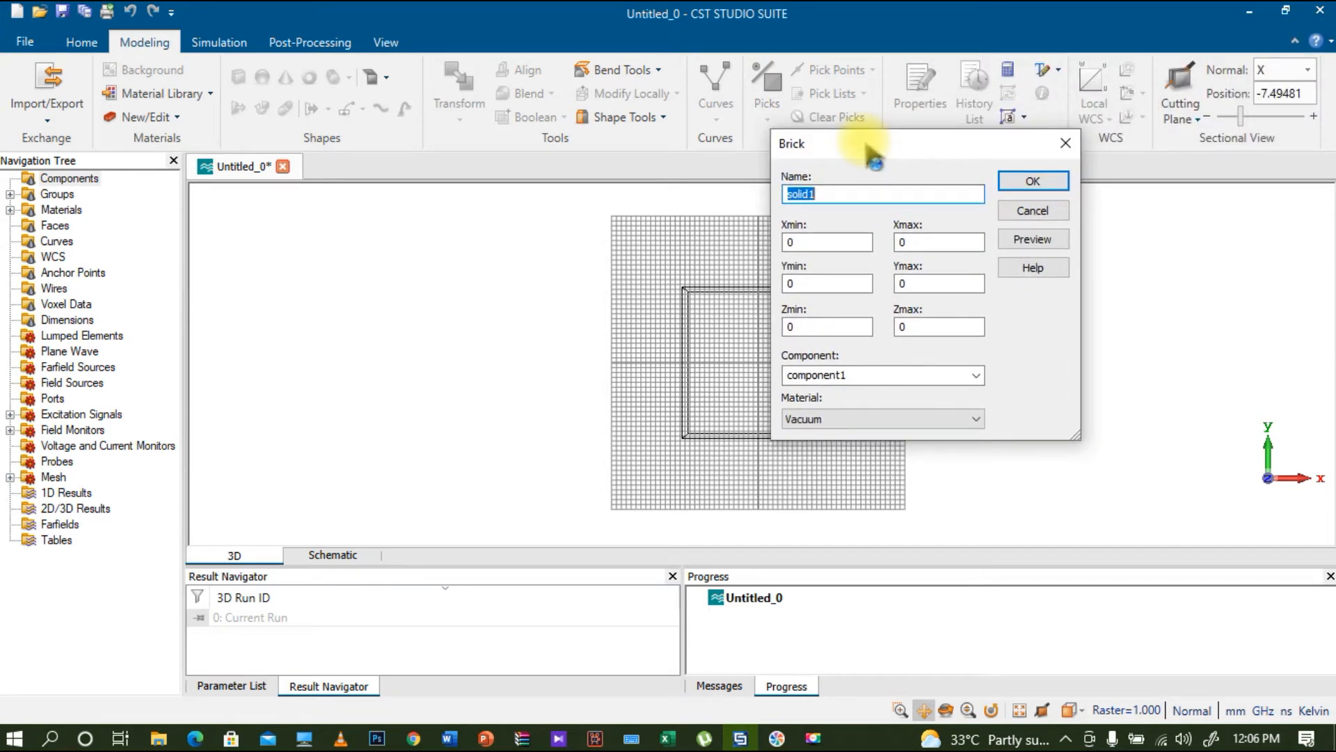
text(gnd)
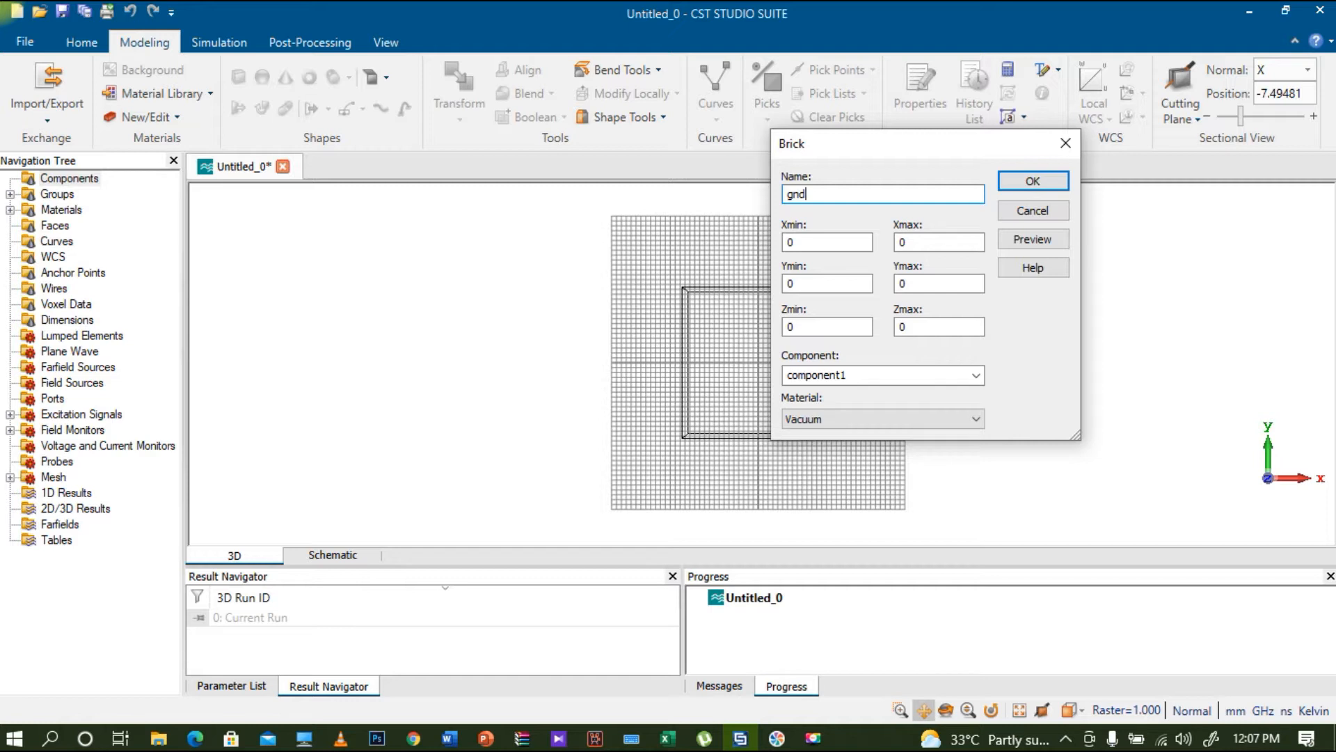
Set the gnd brick's X range from -8 to 8 and its Y range from -10 to 10.
key(Tab)
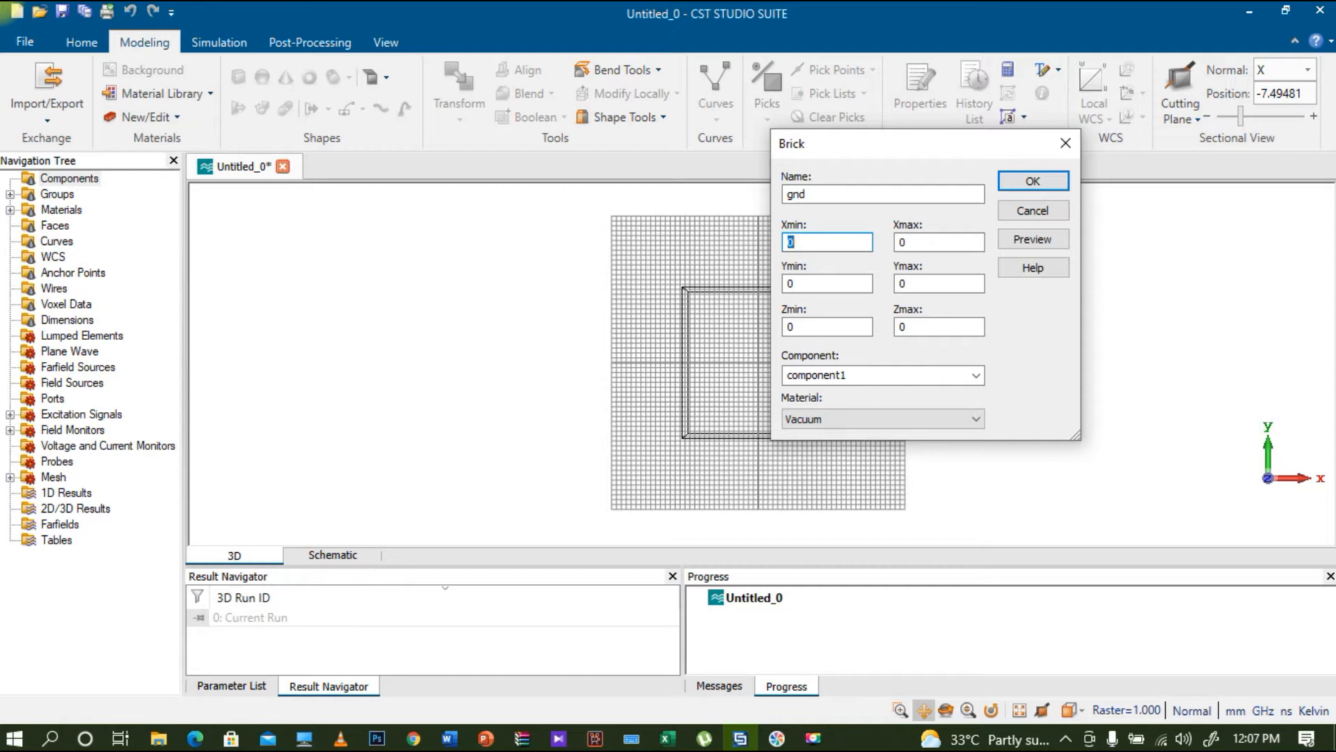
text(-8)
key(Tab)
text(8)
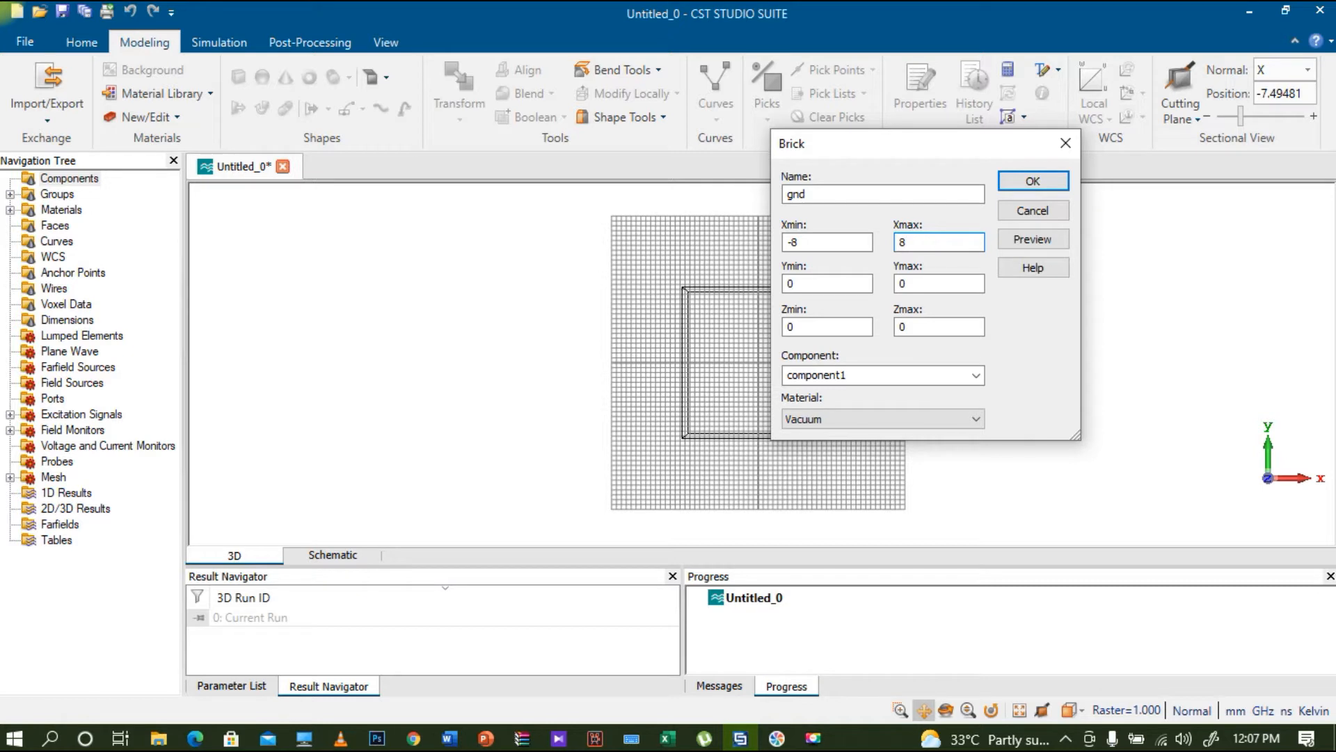
key(Tab)
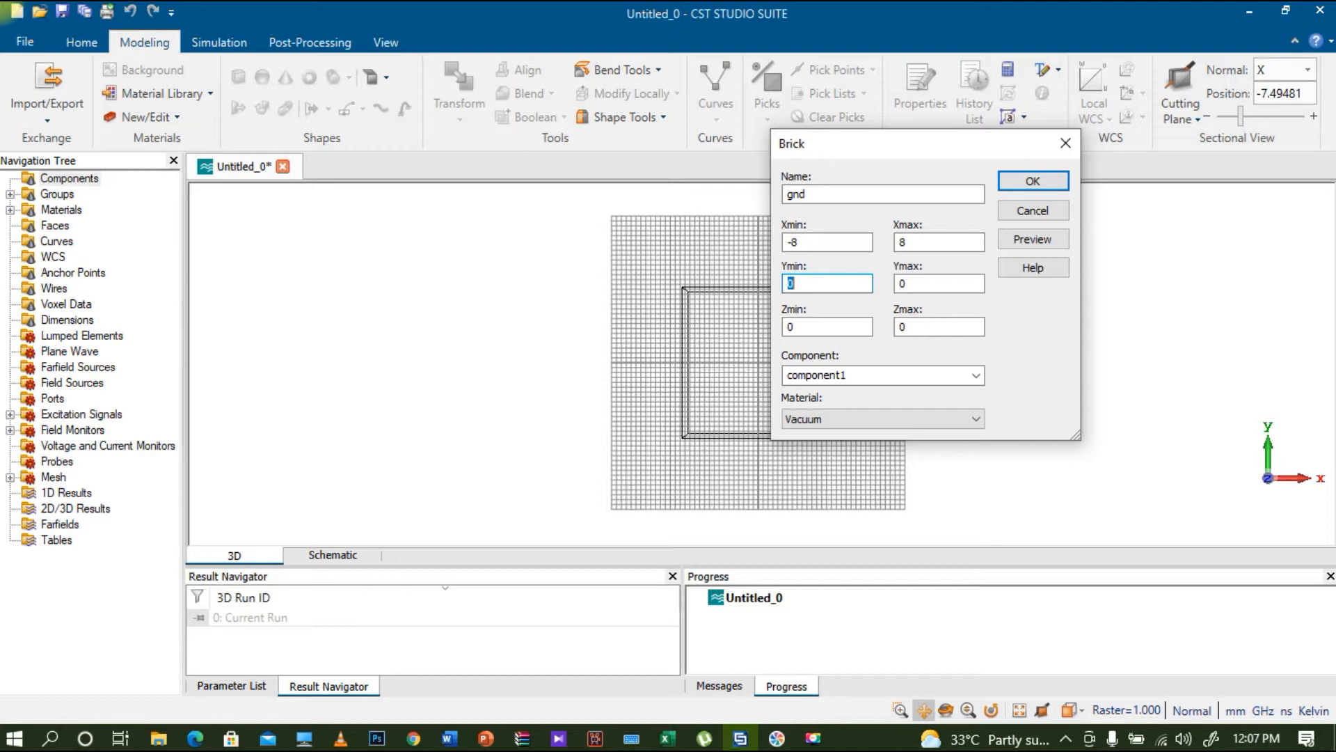
text(-10)
key(Tab)
text(10)
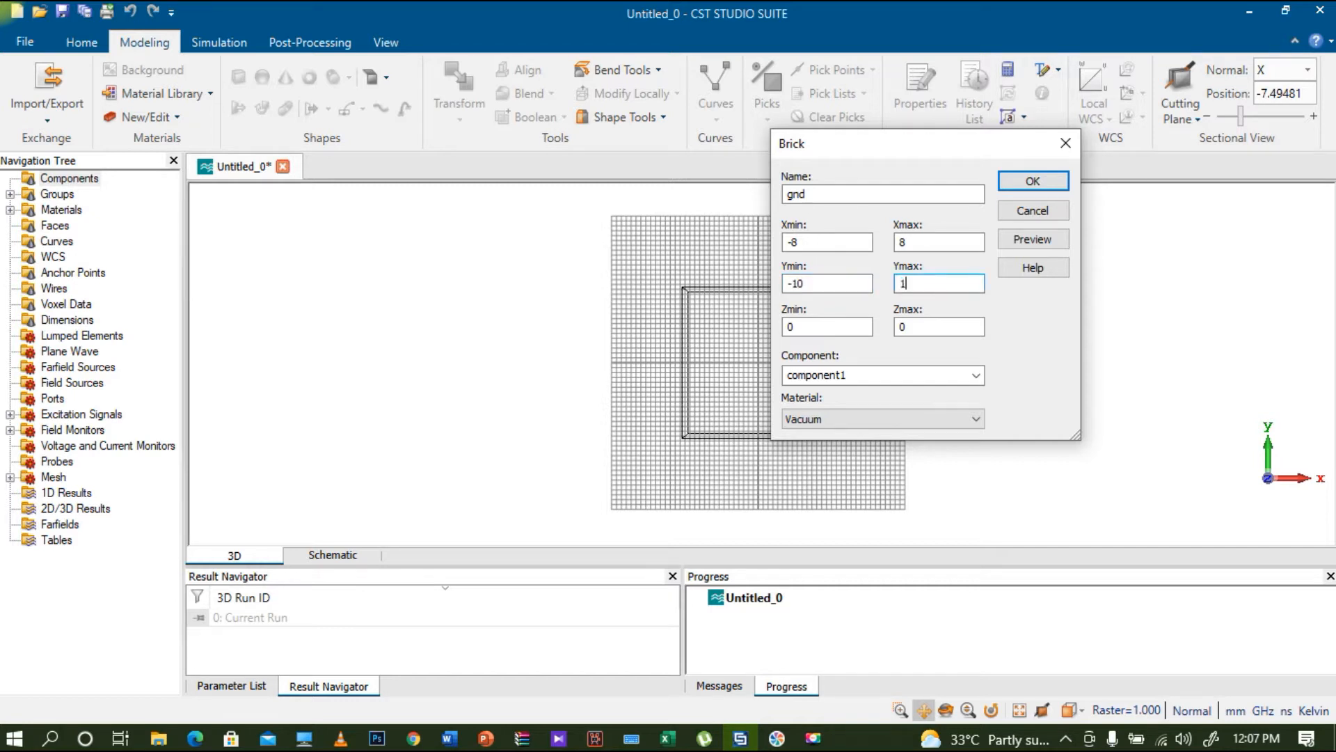
Set the gnd brick's Zmax to 0.035, keeping Zmin at 0.
key(Tab)
key(Tab)
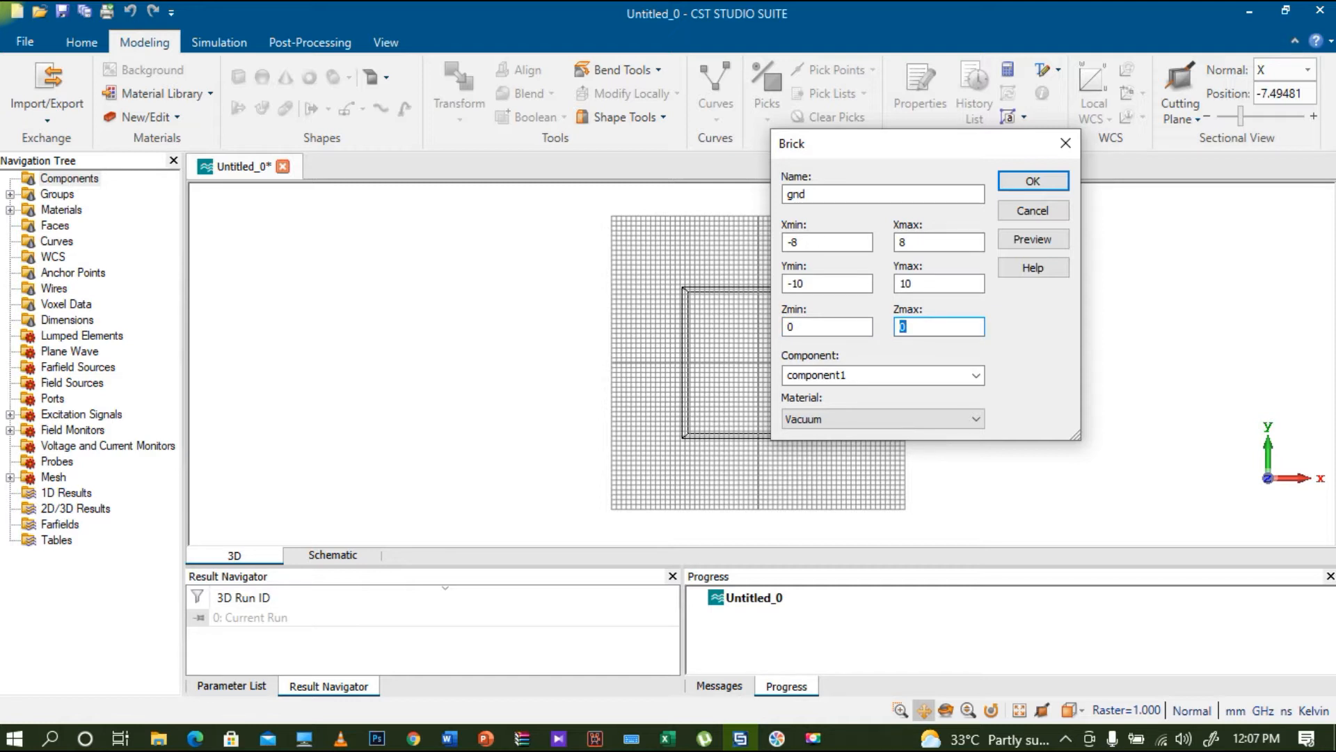
key(Tab)
click(926, 327)
text(.035)
Load Copper (annealed) from the material library as the gnd brick's material.
click(923, 420)
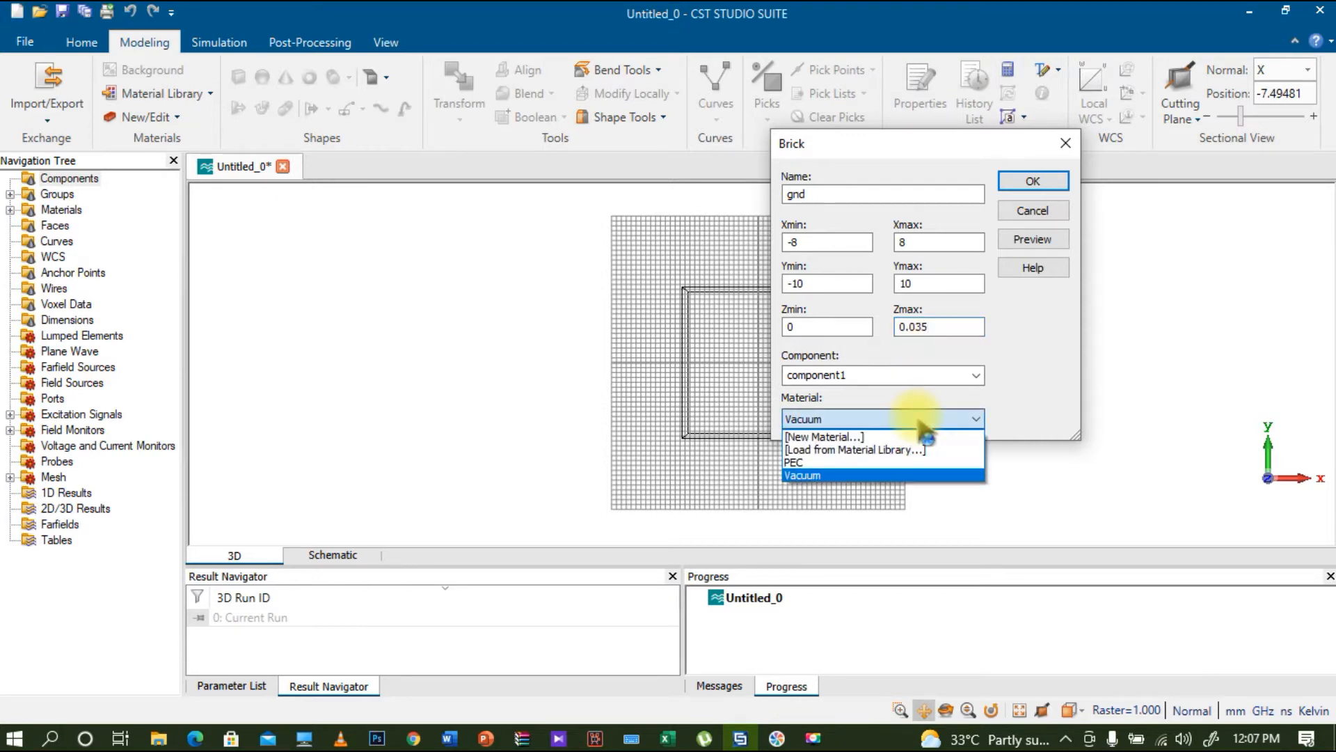
click(866, 450)
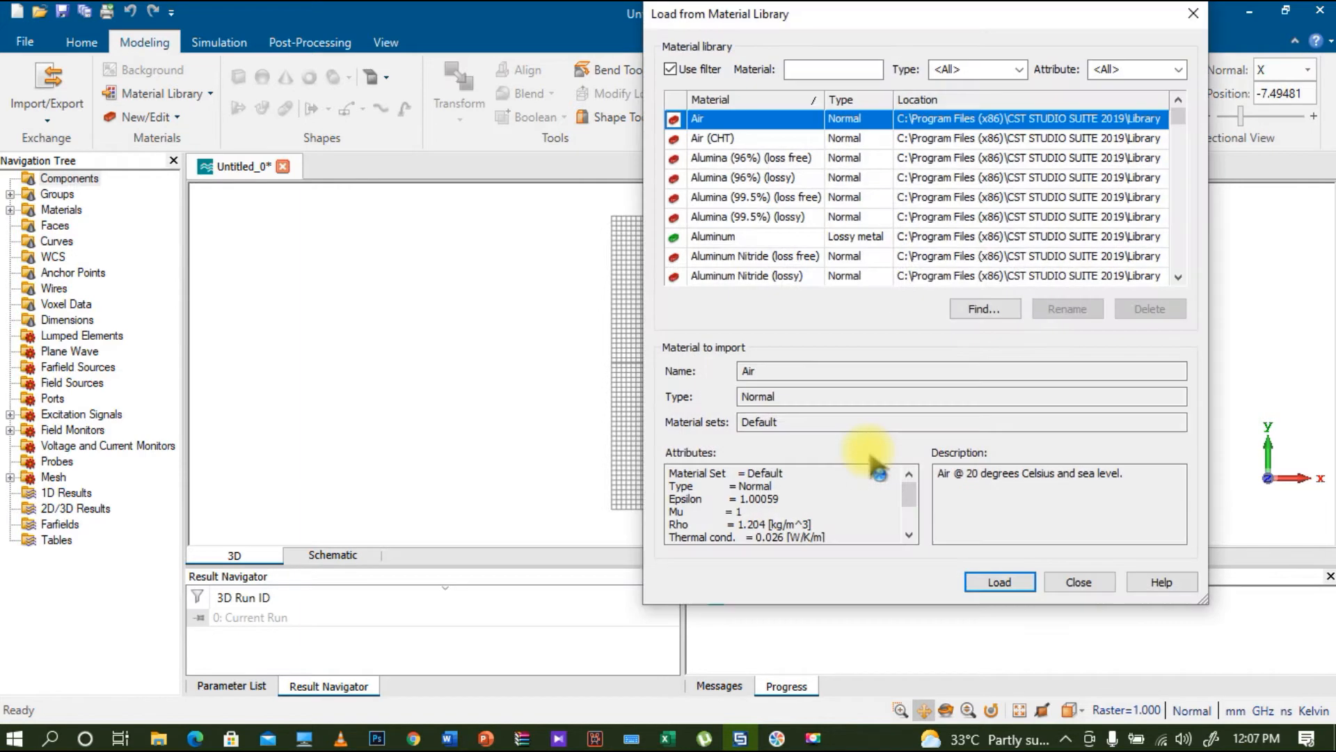
click(840, 70)
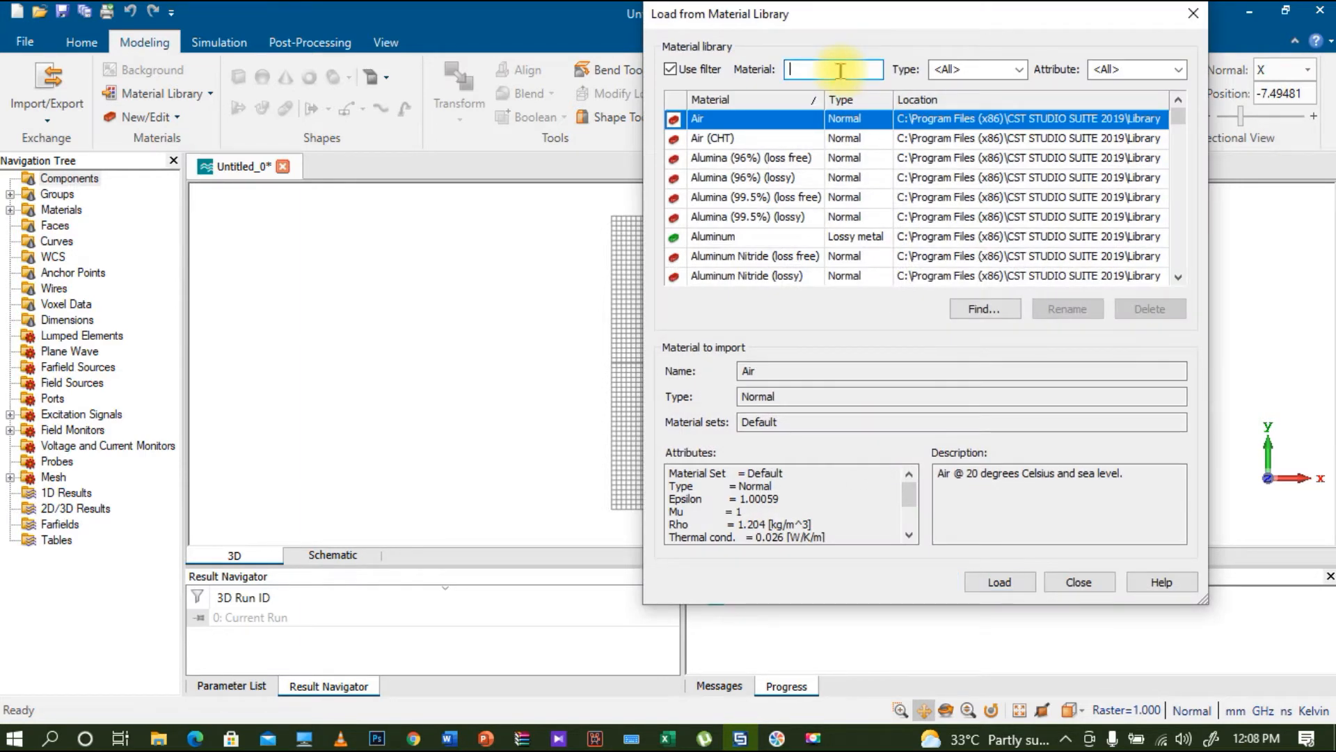
text(copper)
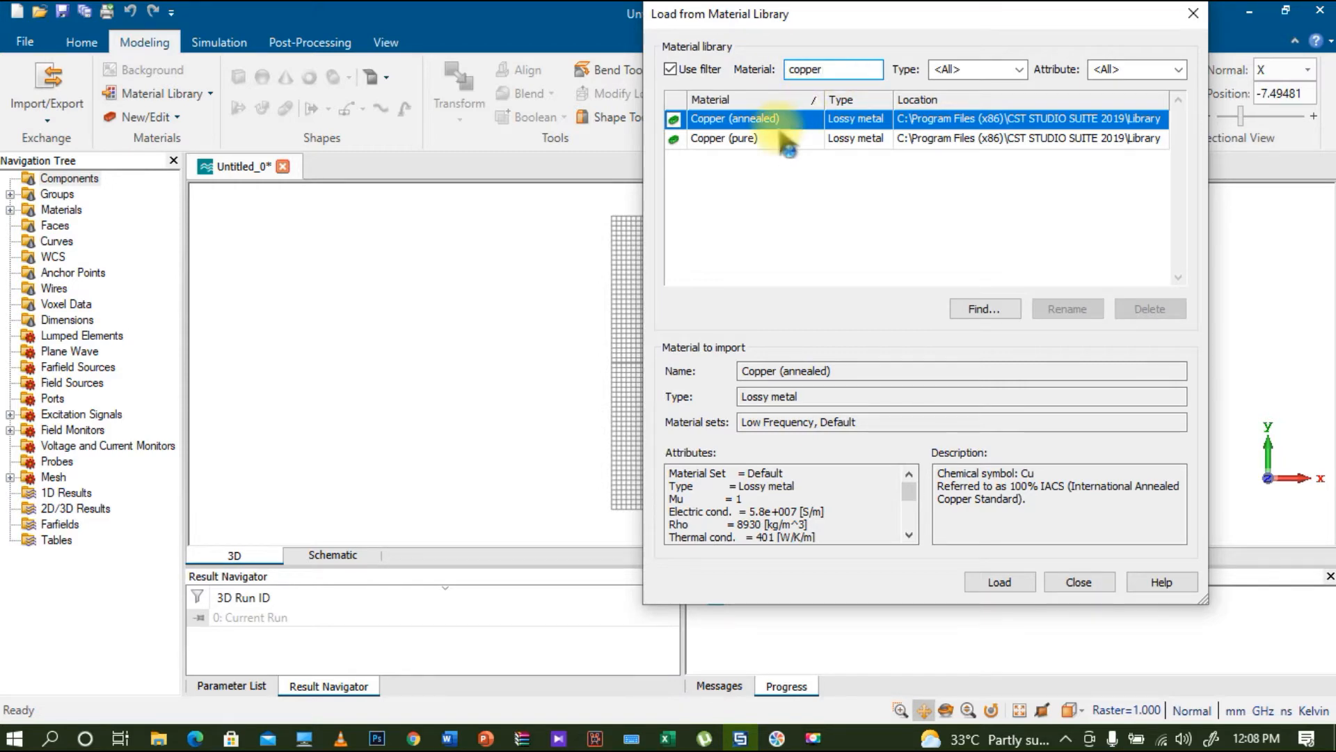
click(1001, 586)
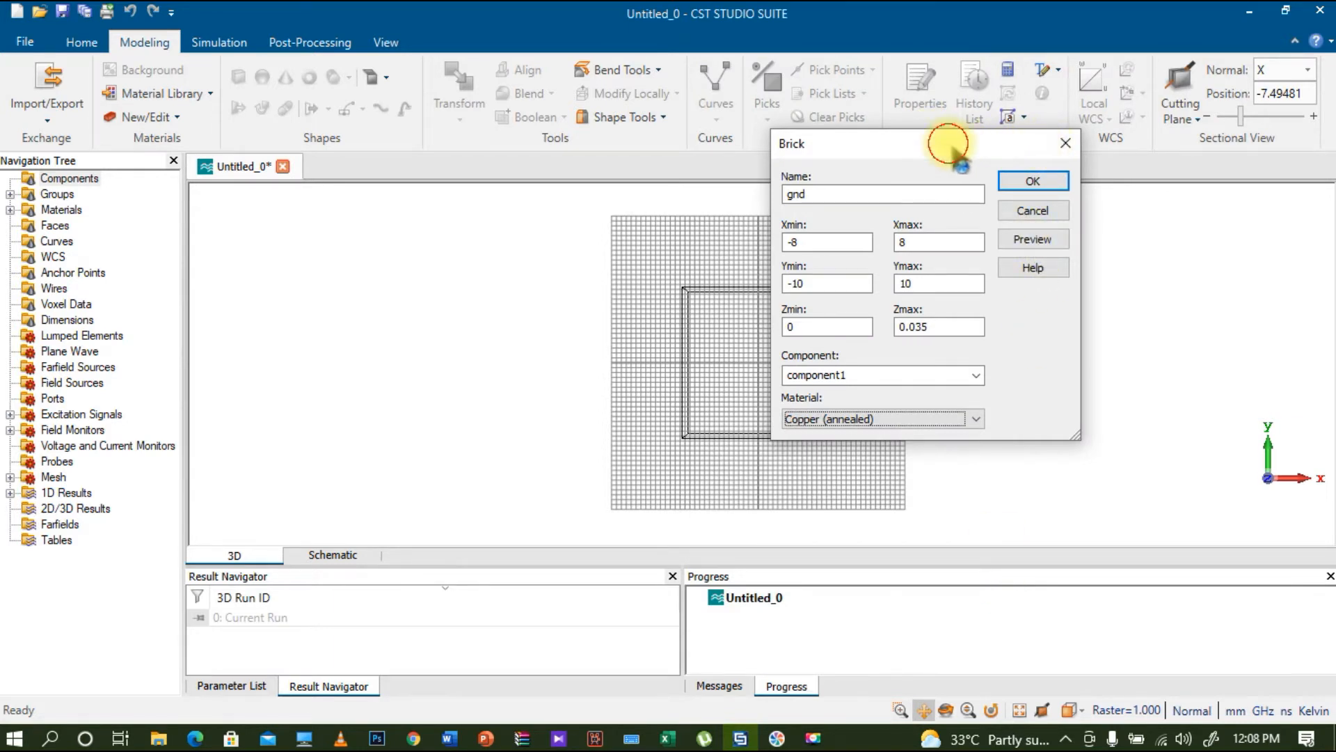
Preview the gnd brick in the working plane and create it.
drag(950, 146, 1118, 174)
click(1218, 270)
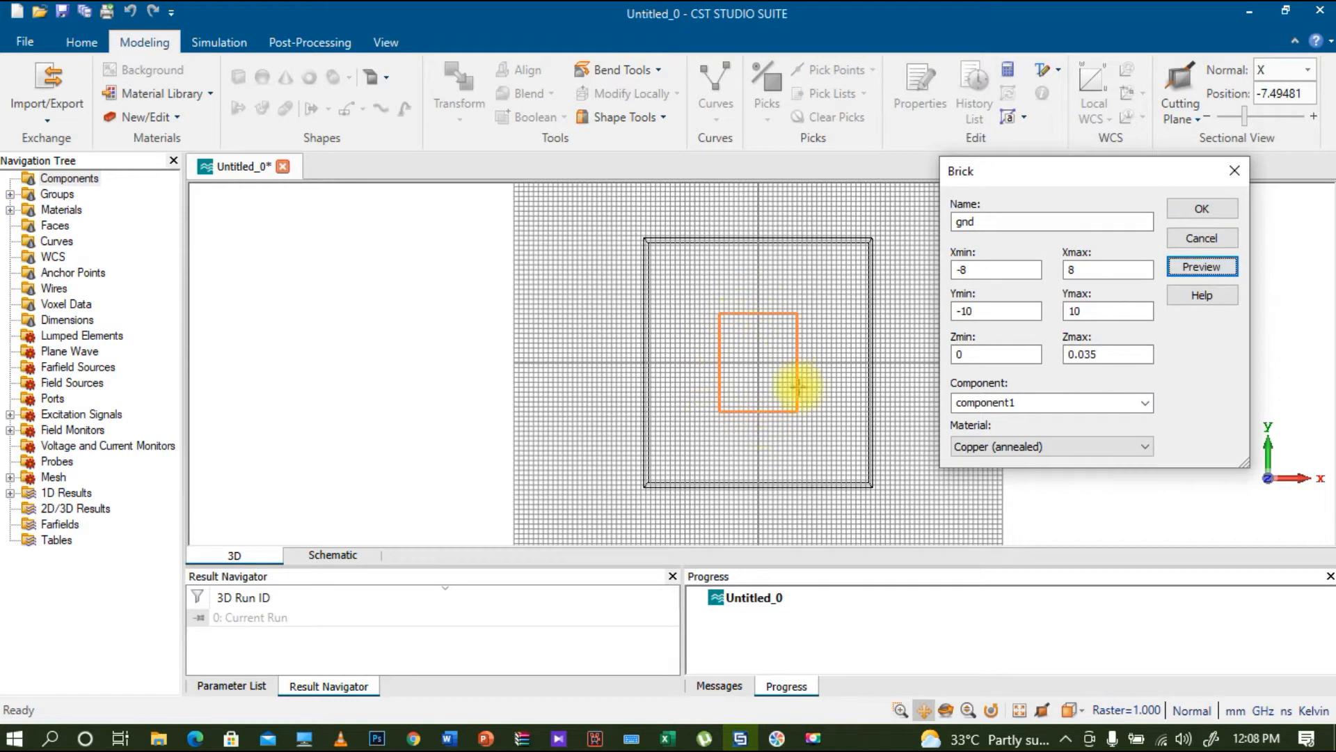
click(1211, 210)
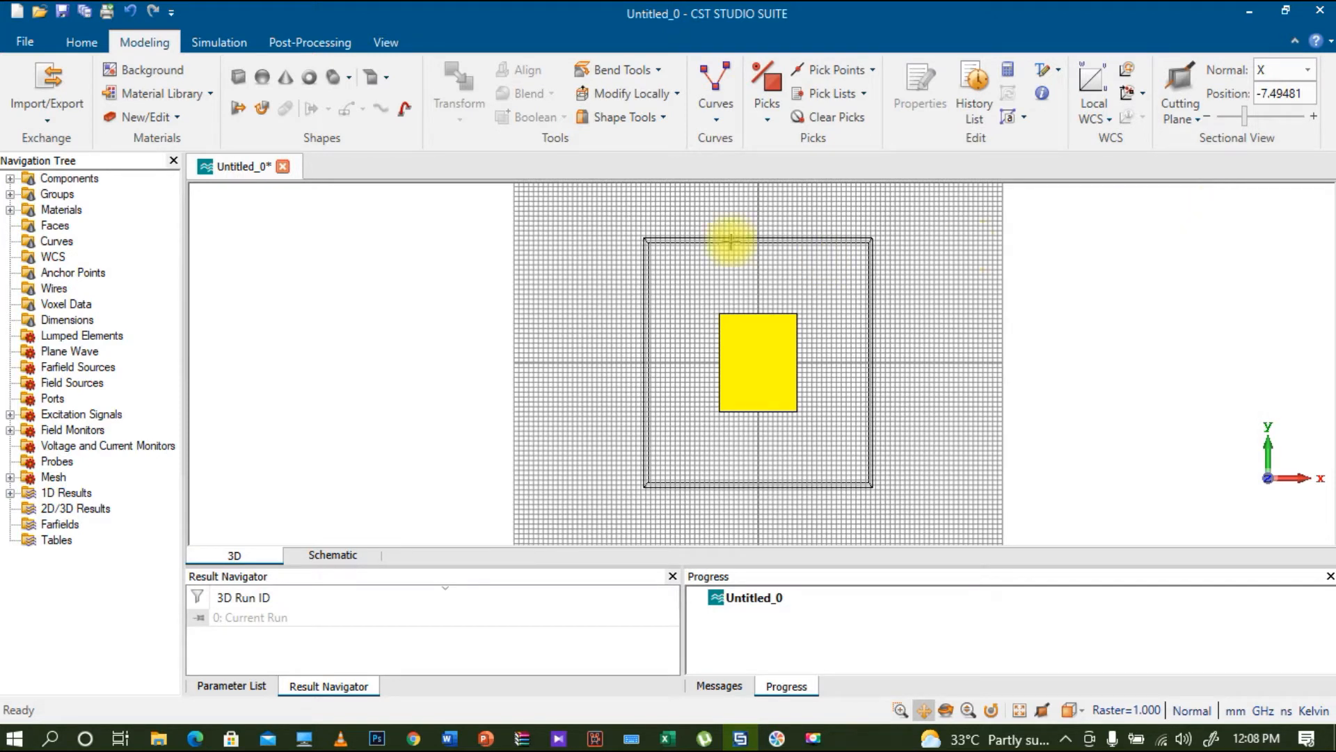
Expand component1 in the model tree and select the gnd solid to examine its material properties.
click(9, 178)
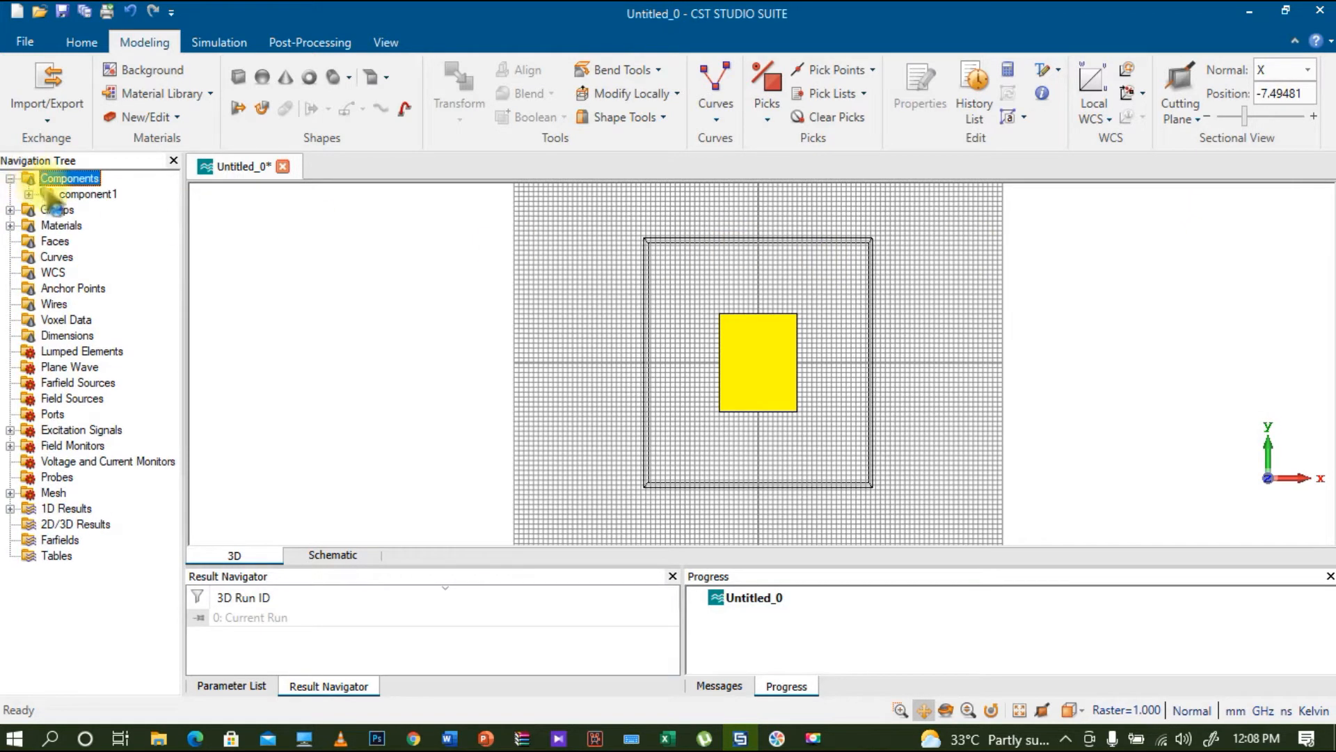
click(29, 194)
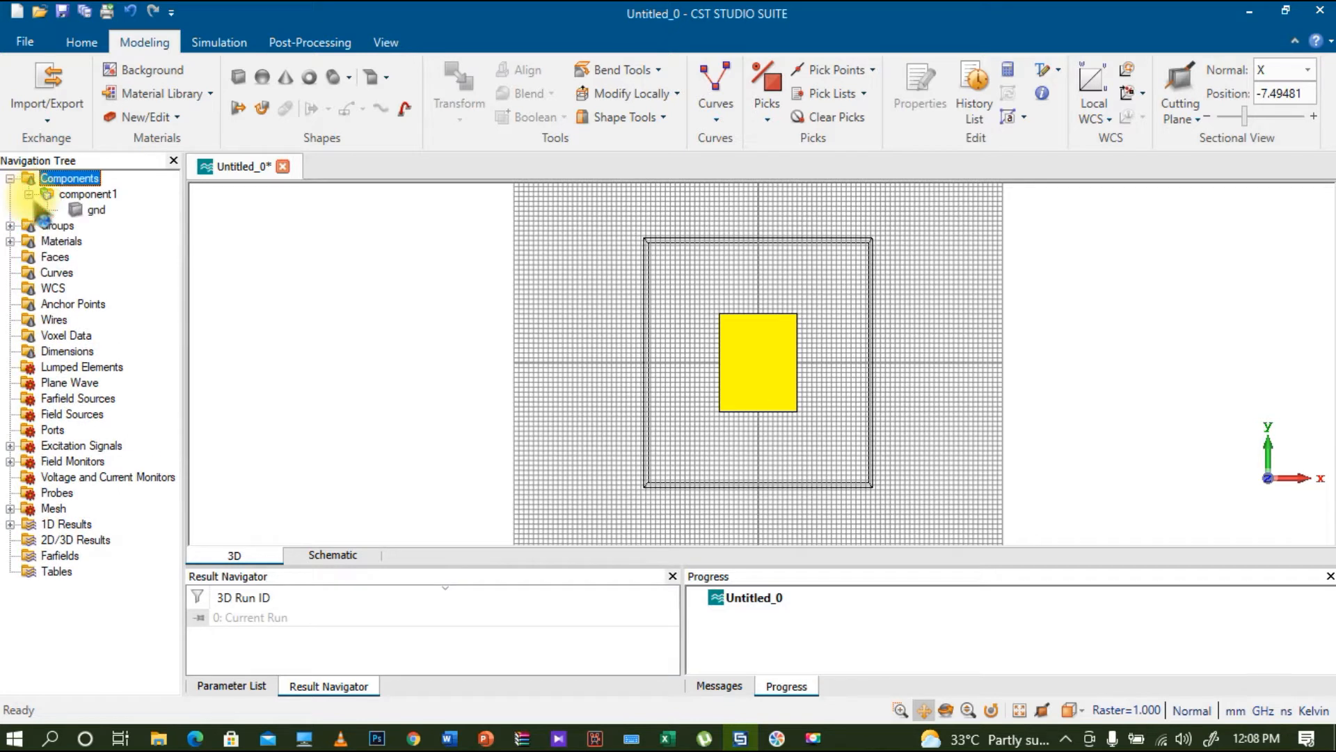
click(93, 209)
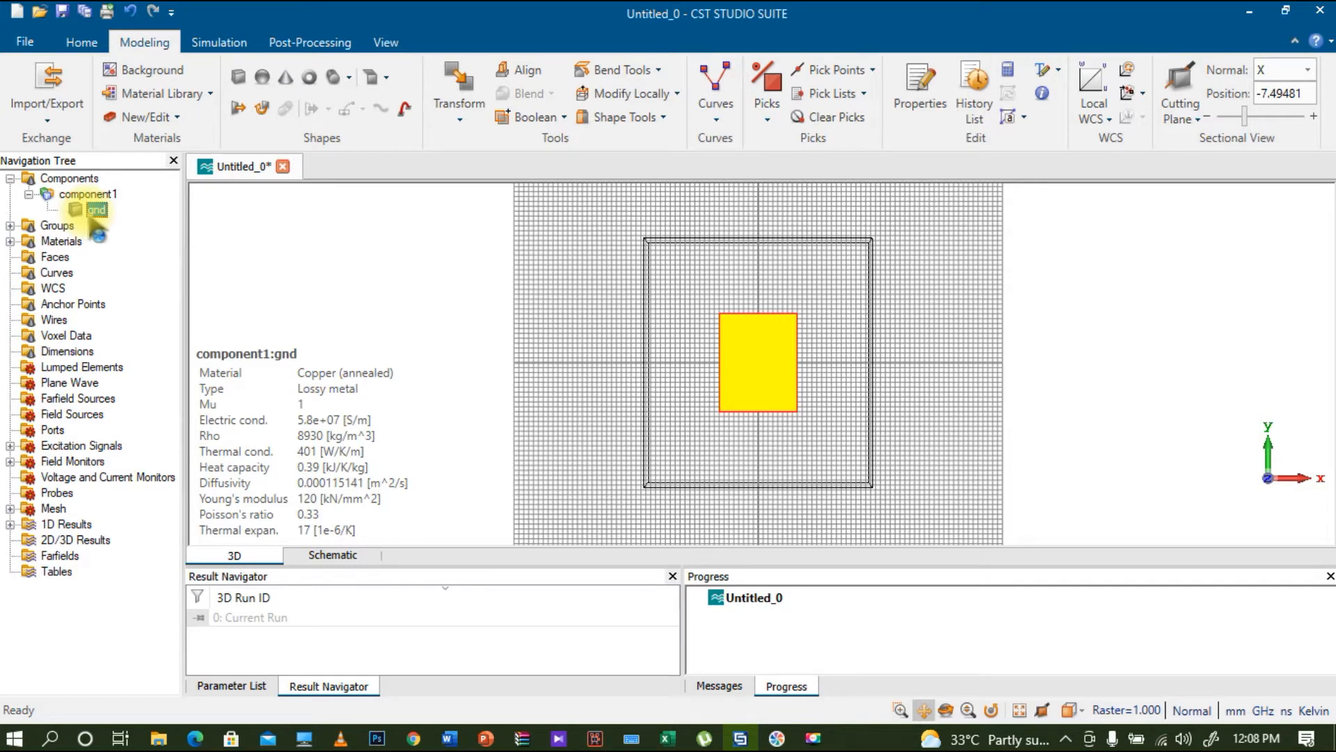
Define a new brick named sub with X from -8 to 8 and Y from -10 to 10.
click(239, 76)
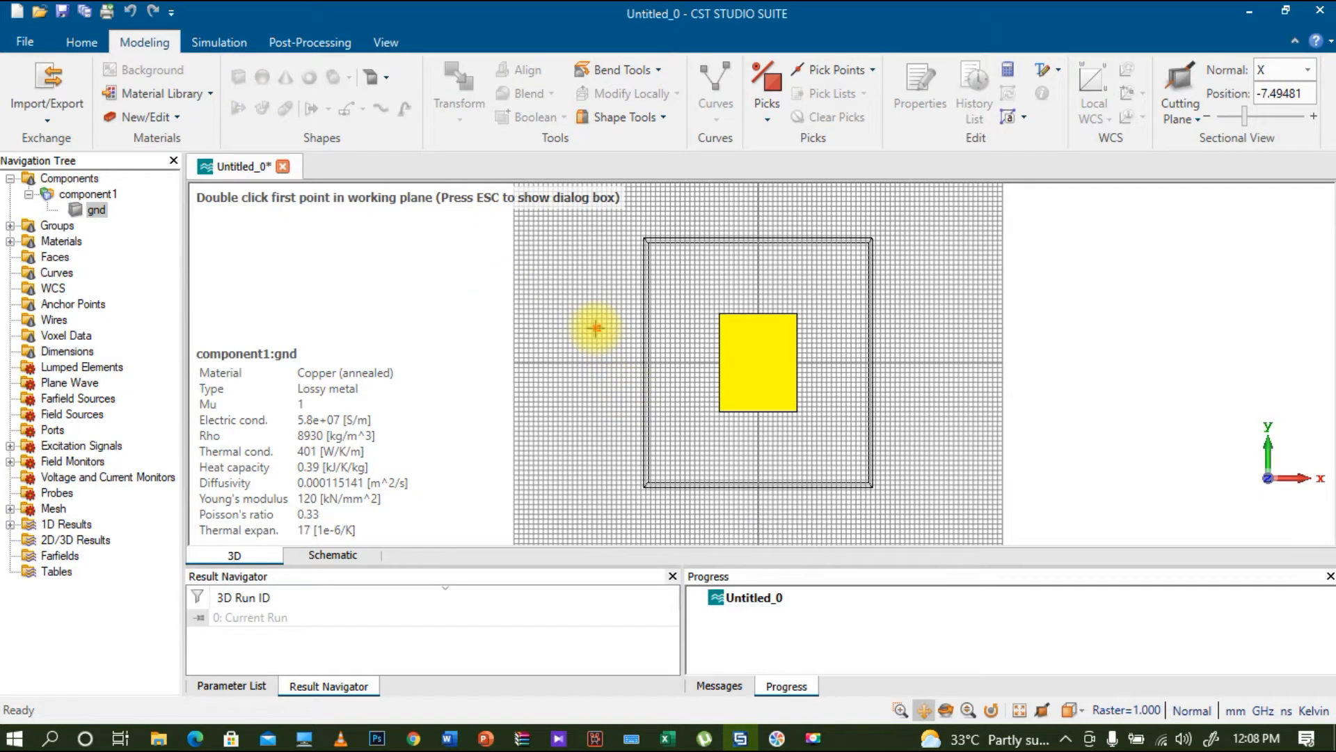
key(Escape)
text(sub)
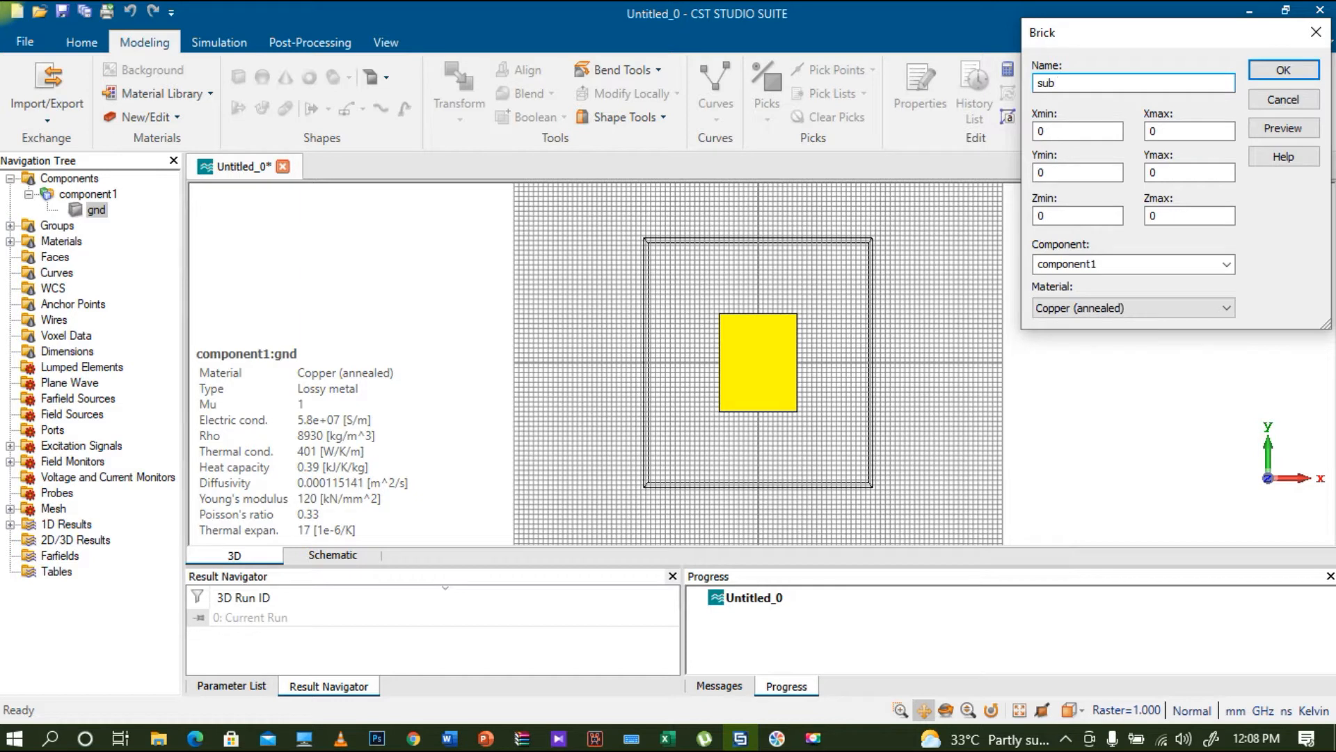
click(1072, 131)
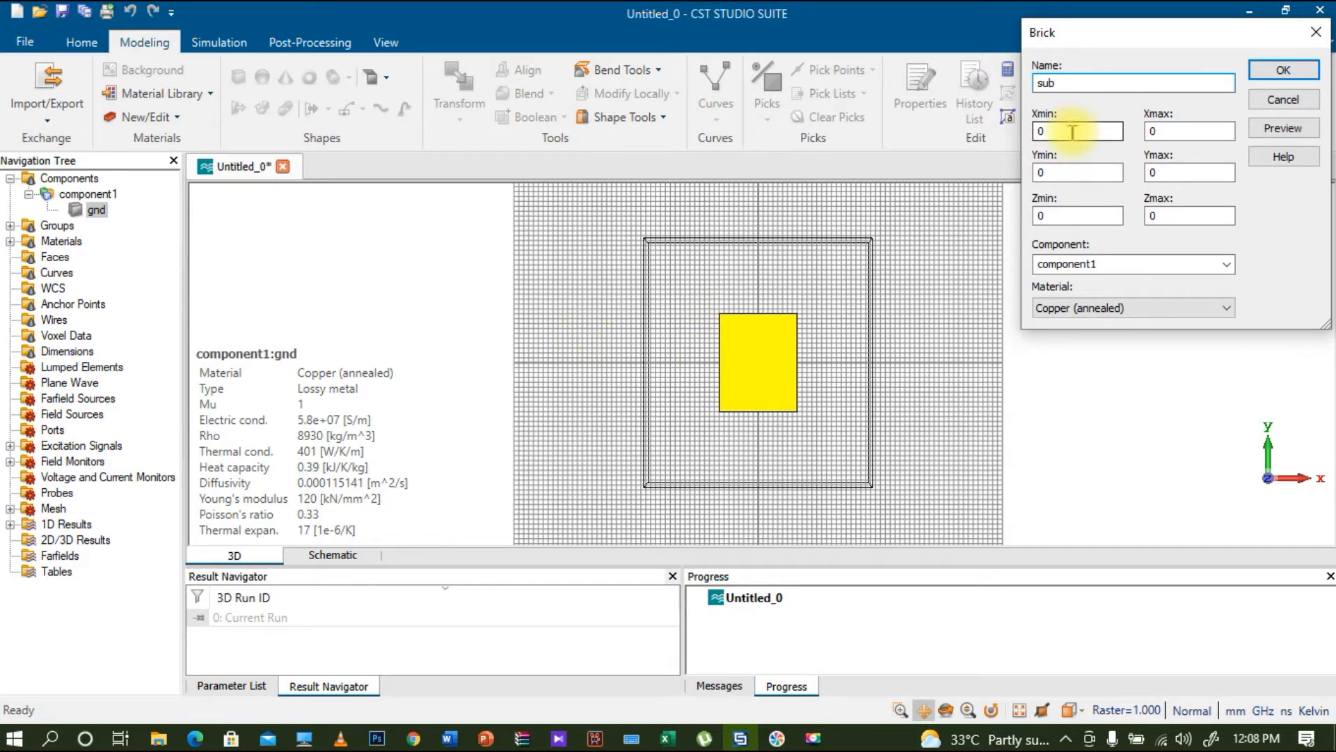
key(BackSpace)
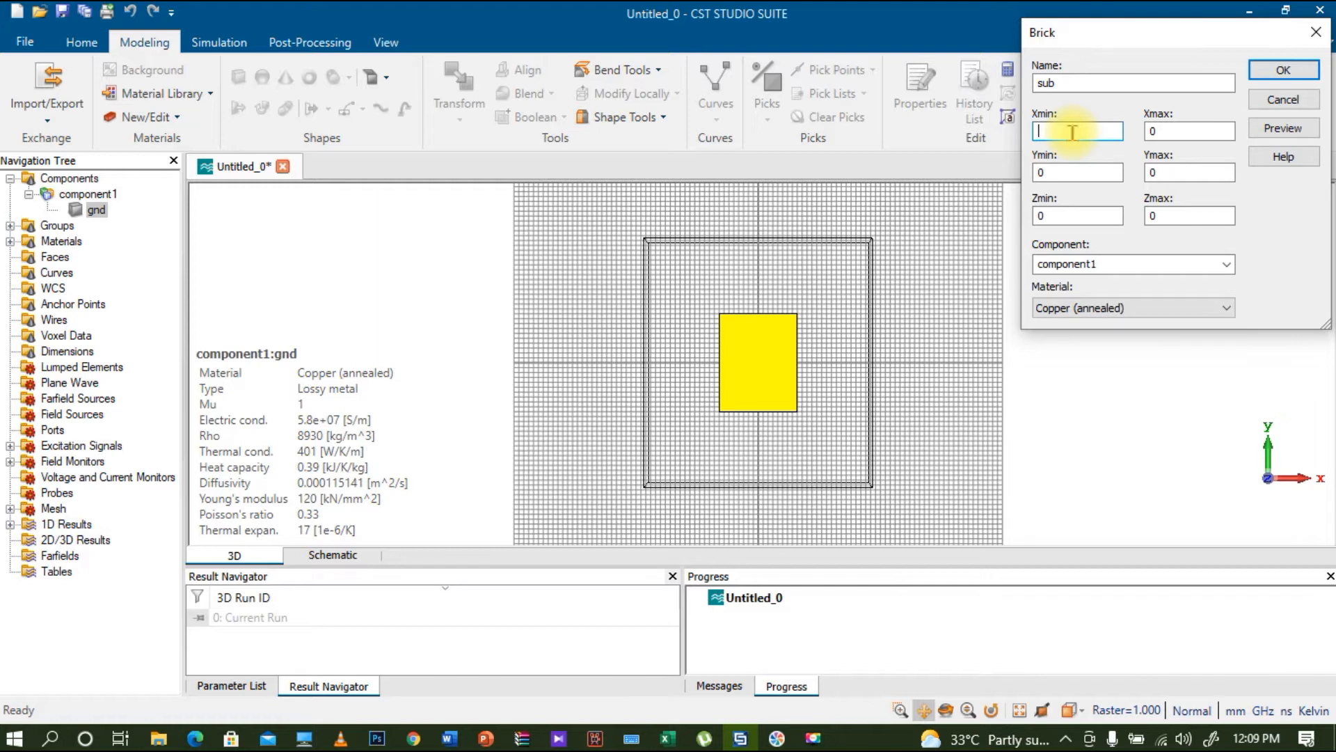
text(-8)
key(Tab)
text(8)
key(Tab)
text(-10)
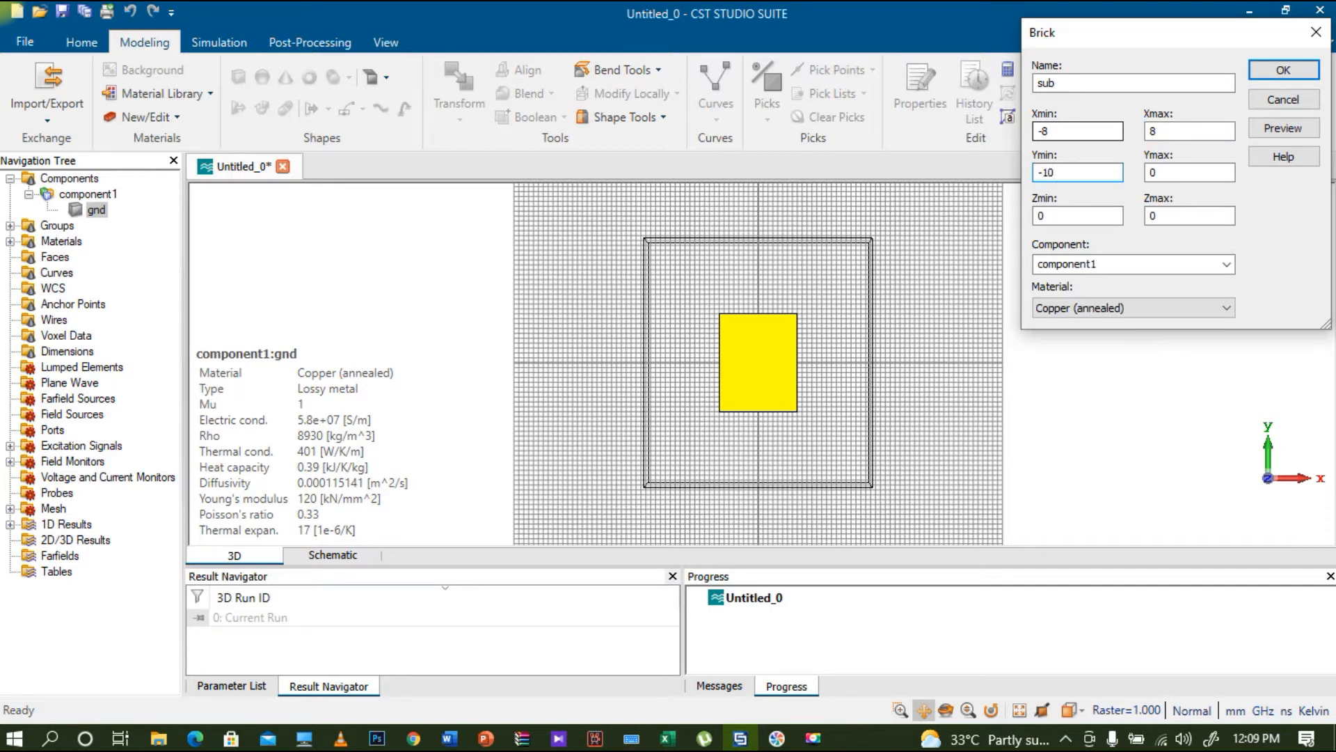
key(Tab)
text(10)
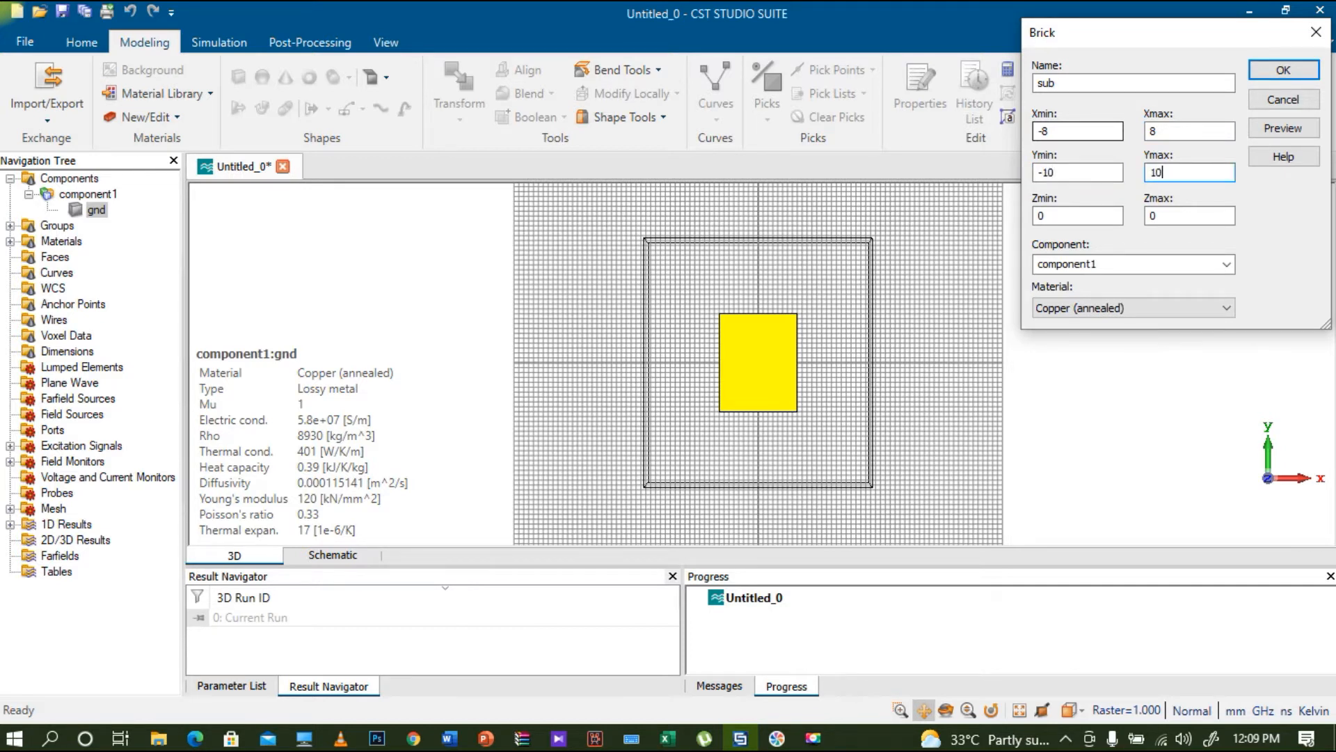
Set the sub brick's Z range from 0.035 to 1.635.
key(Tab)
text(0.035)
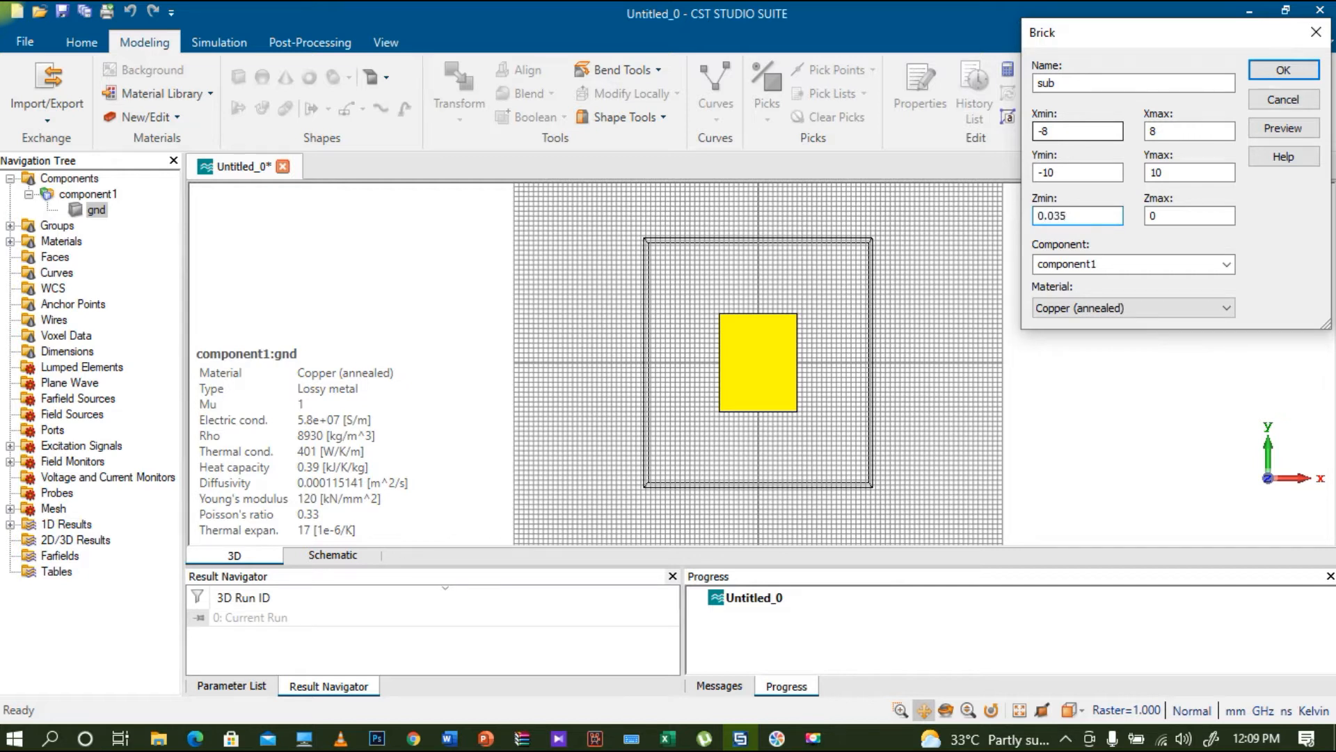
key(Tab)
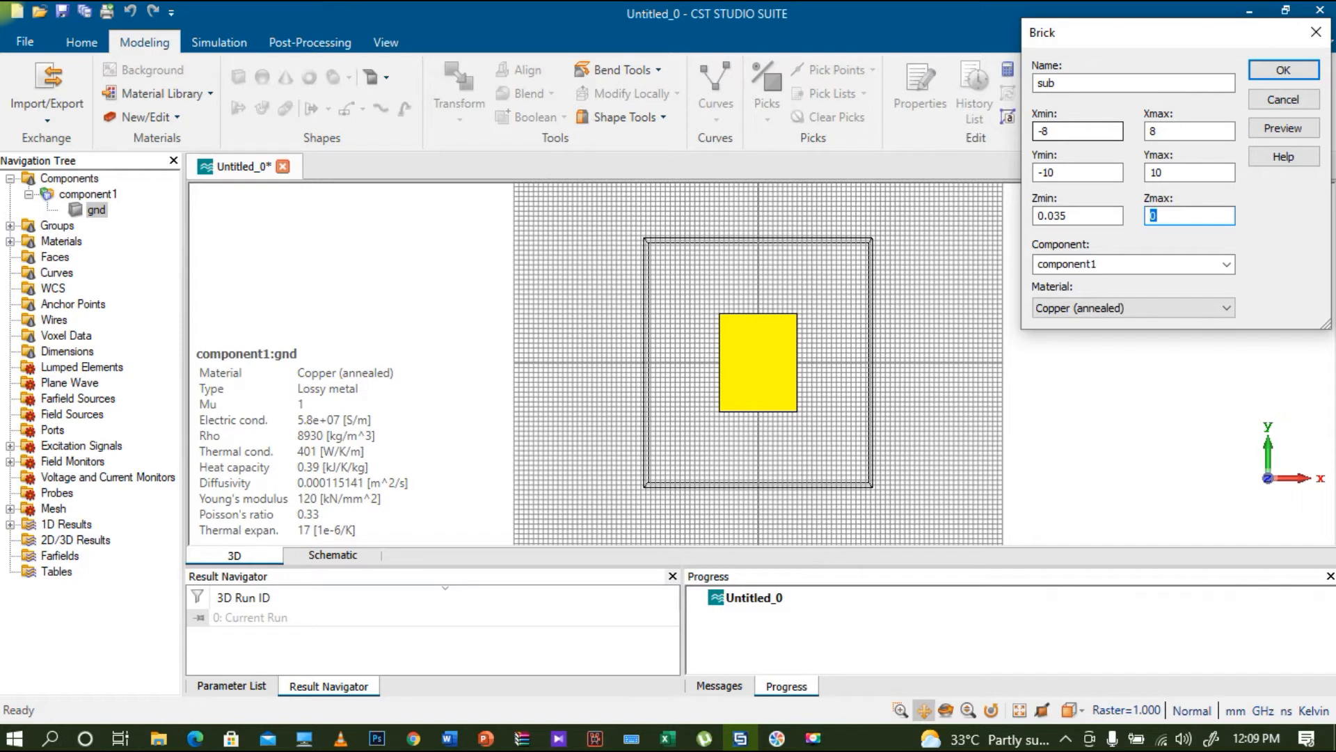
text(1.635)
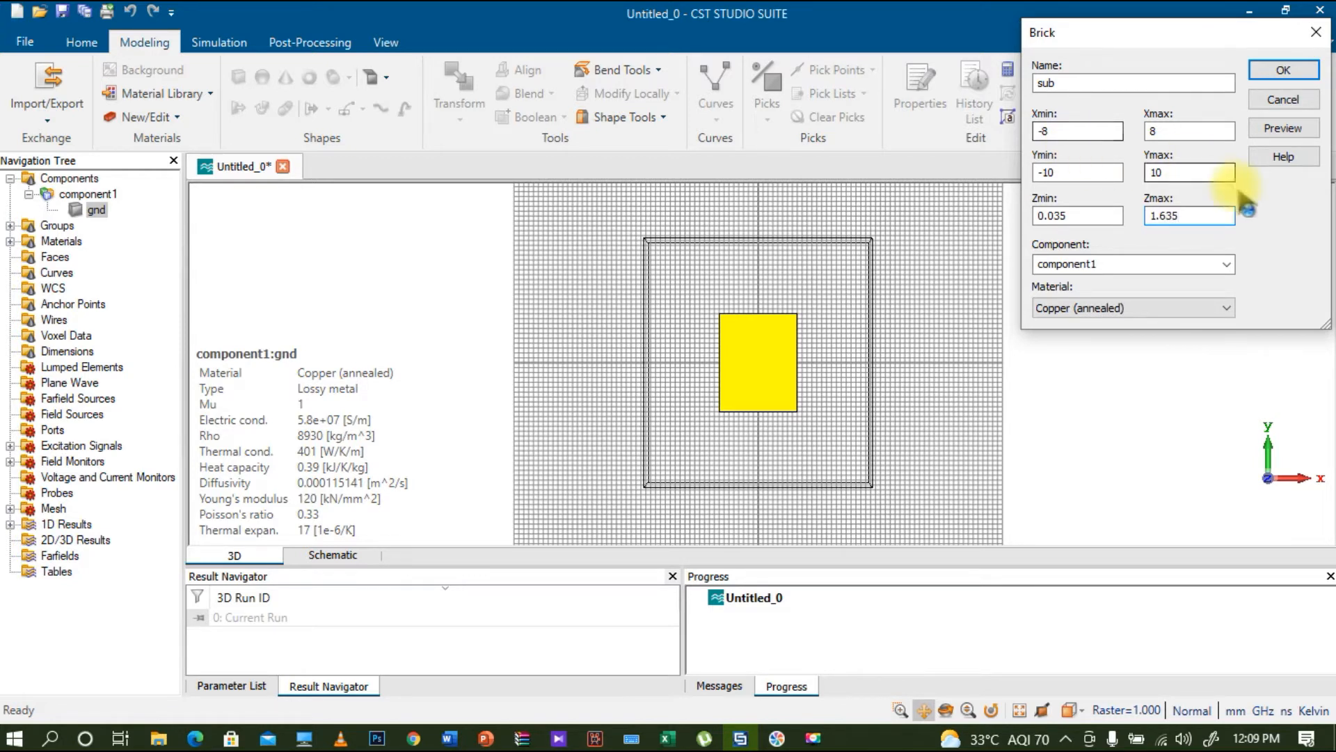
Load FR-4 (lossy) from the material library as the sub brick's material, then preview and create the brick.
click(1215, 309)
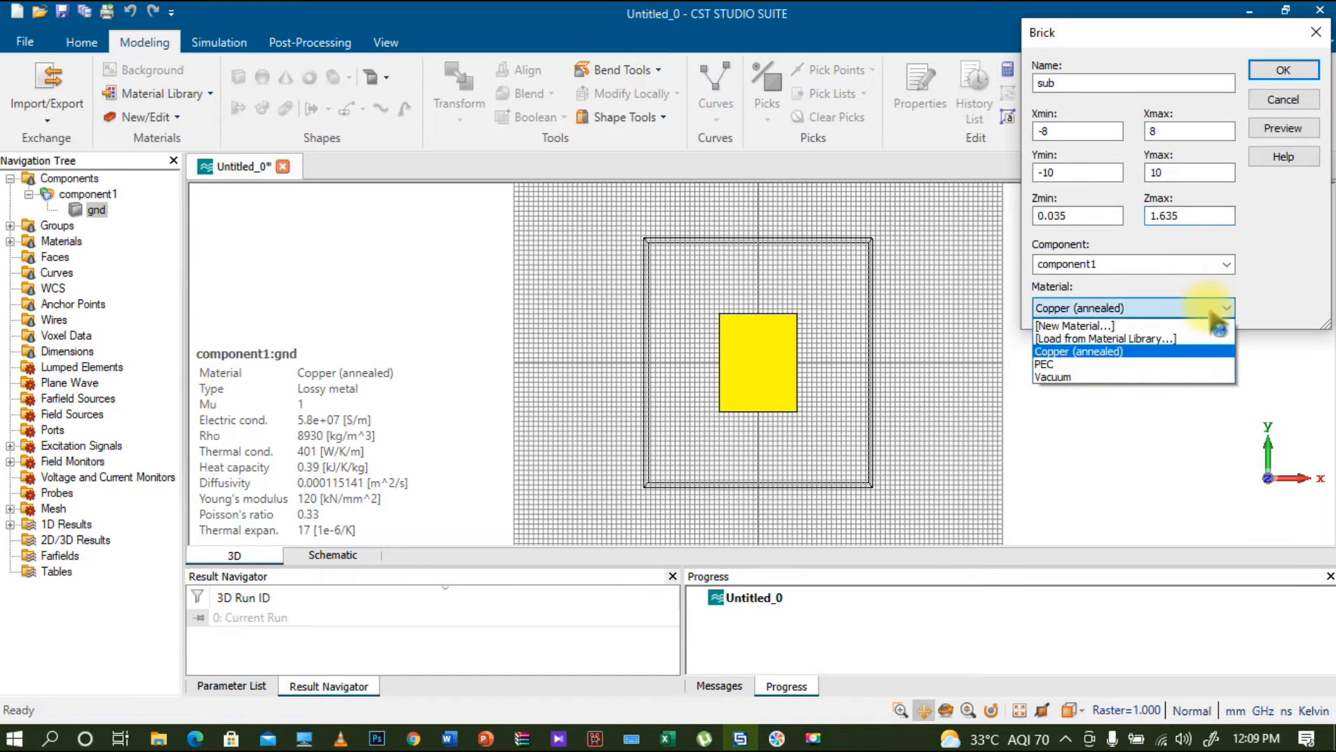
click(1156, 338)
click(955, 69)
scroll(894, 220, down, 10)
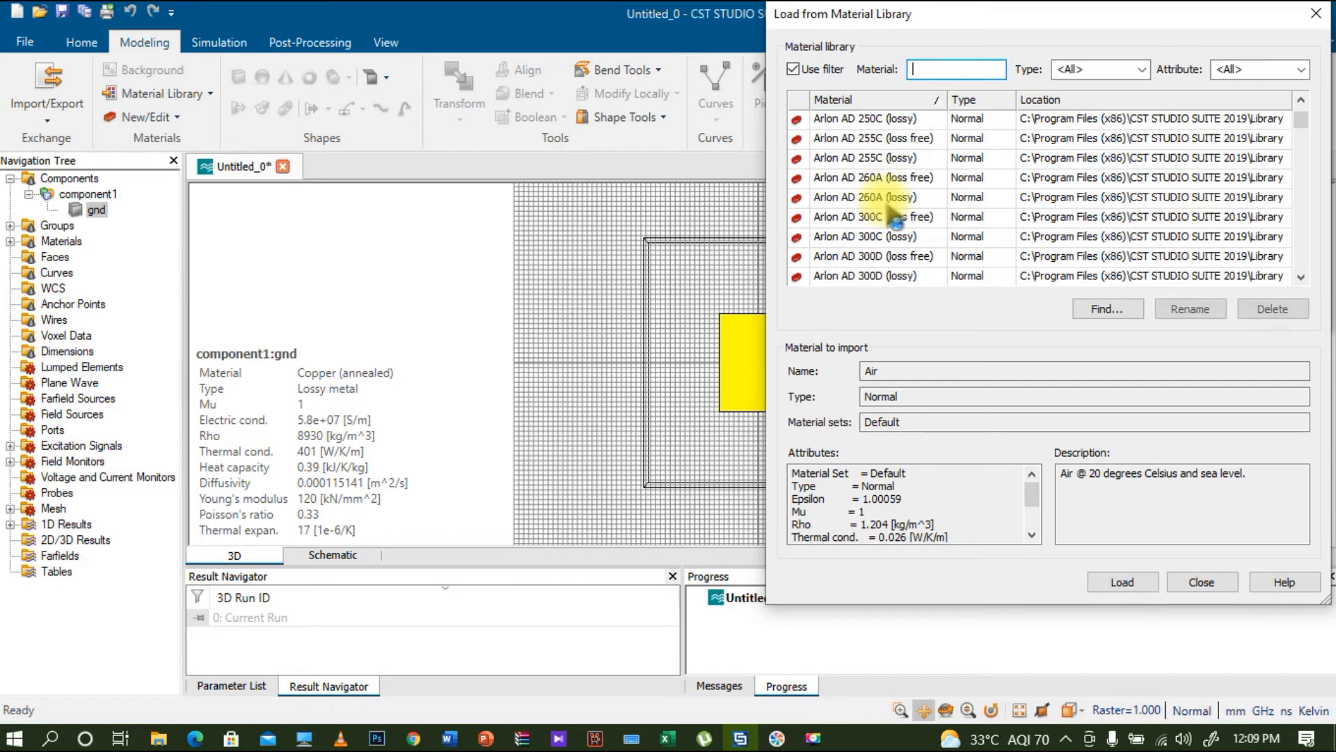
scroll(895, 220, down, 10)
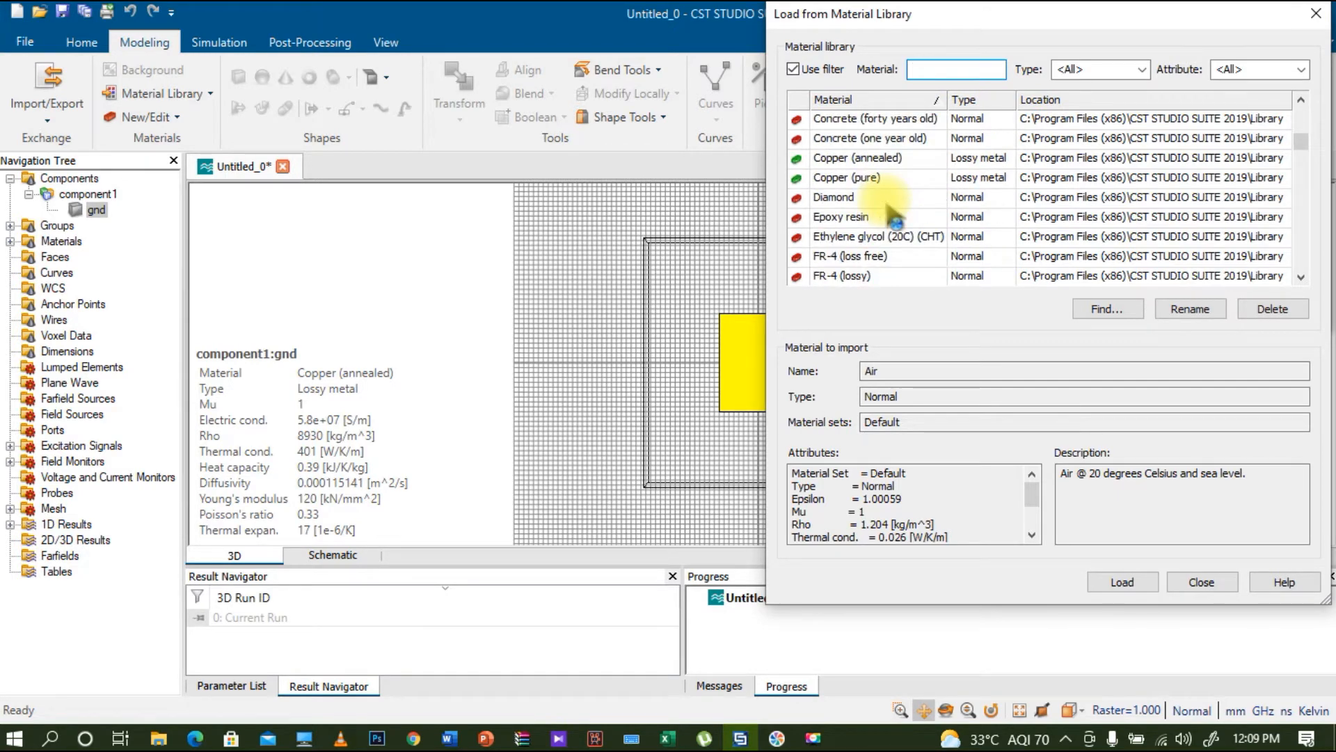
click(861, 276)
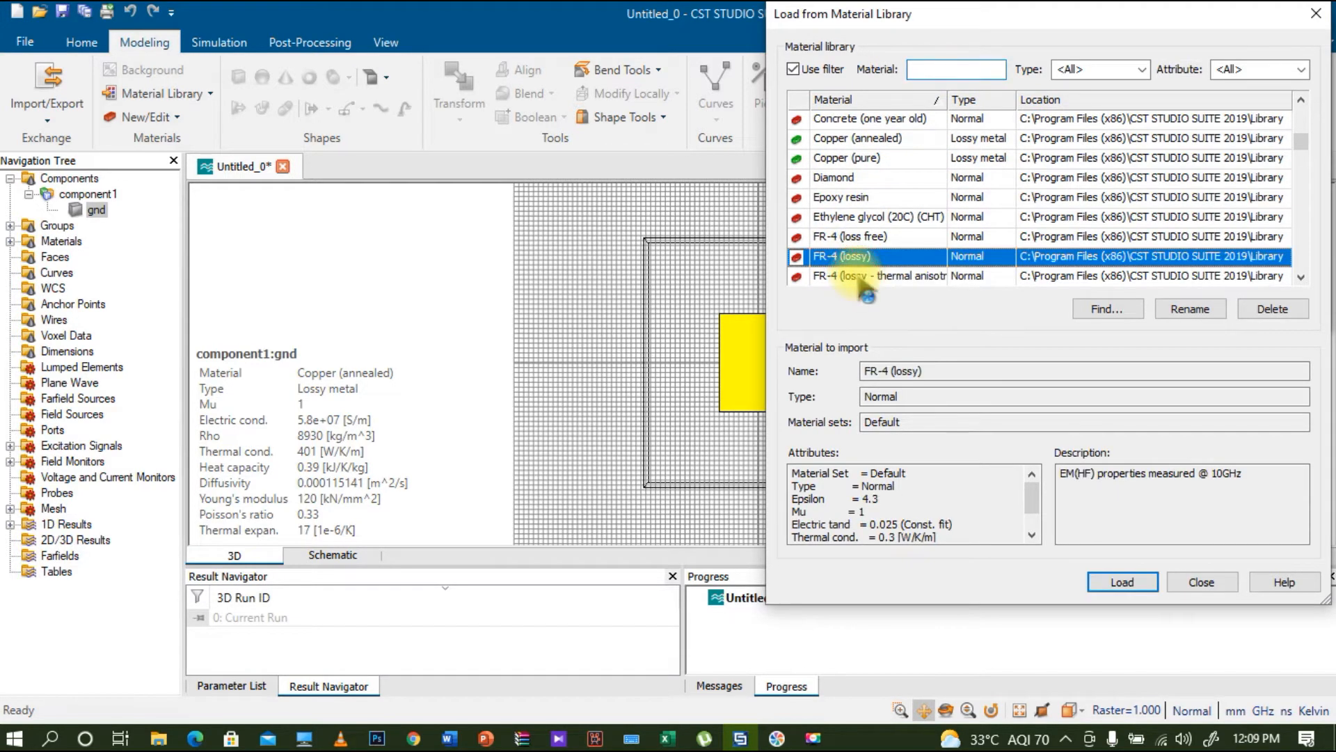
click(1128, 588)
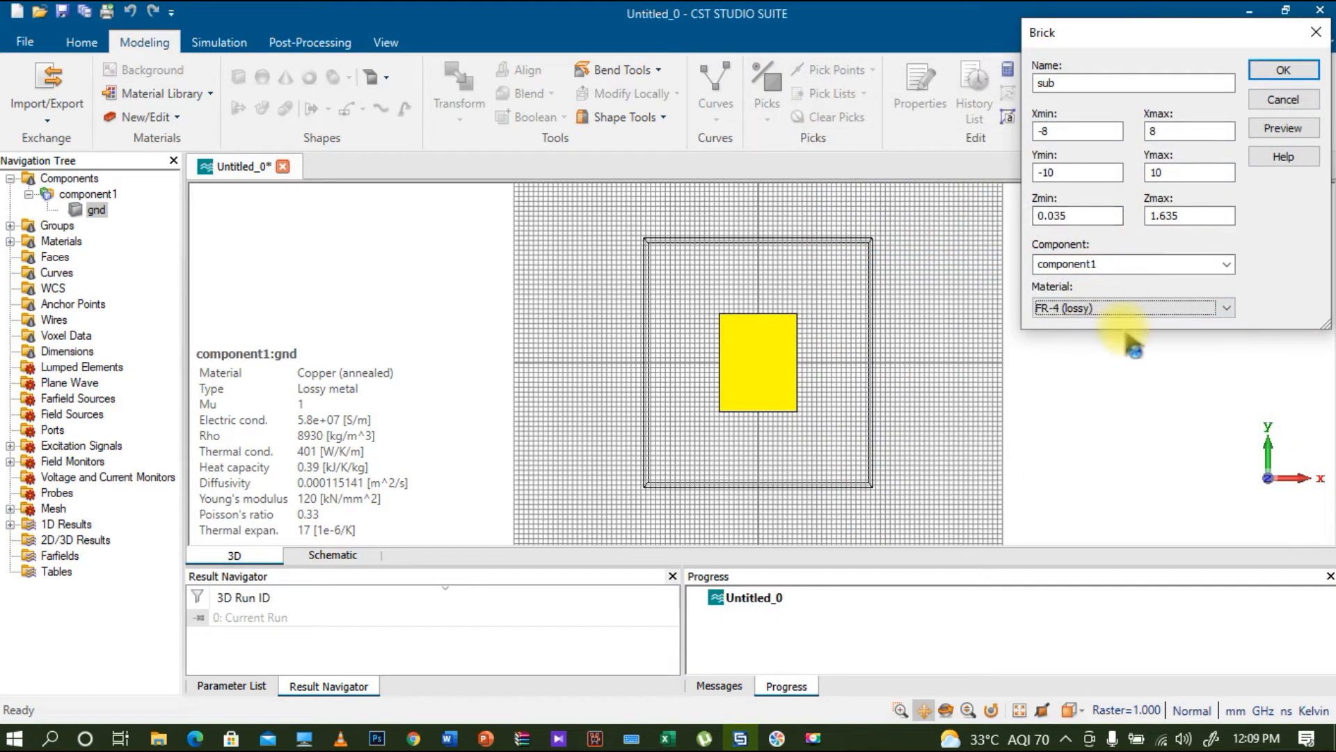
click(1283, 128)
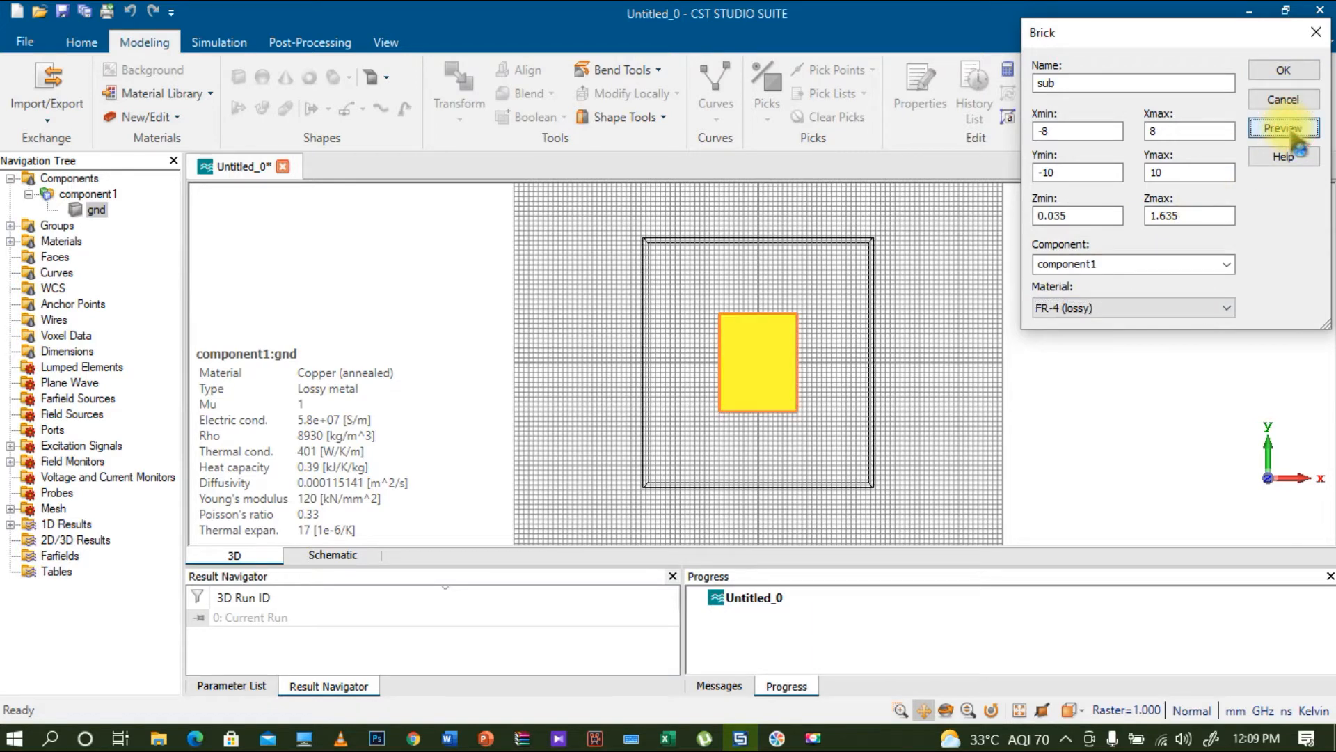
click(1283, 70)
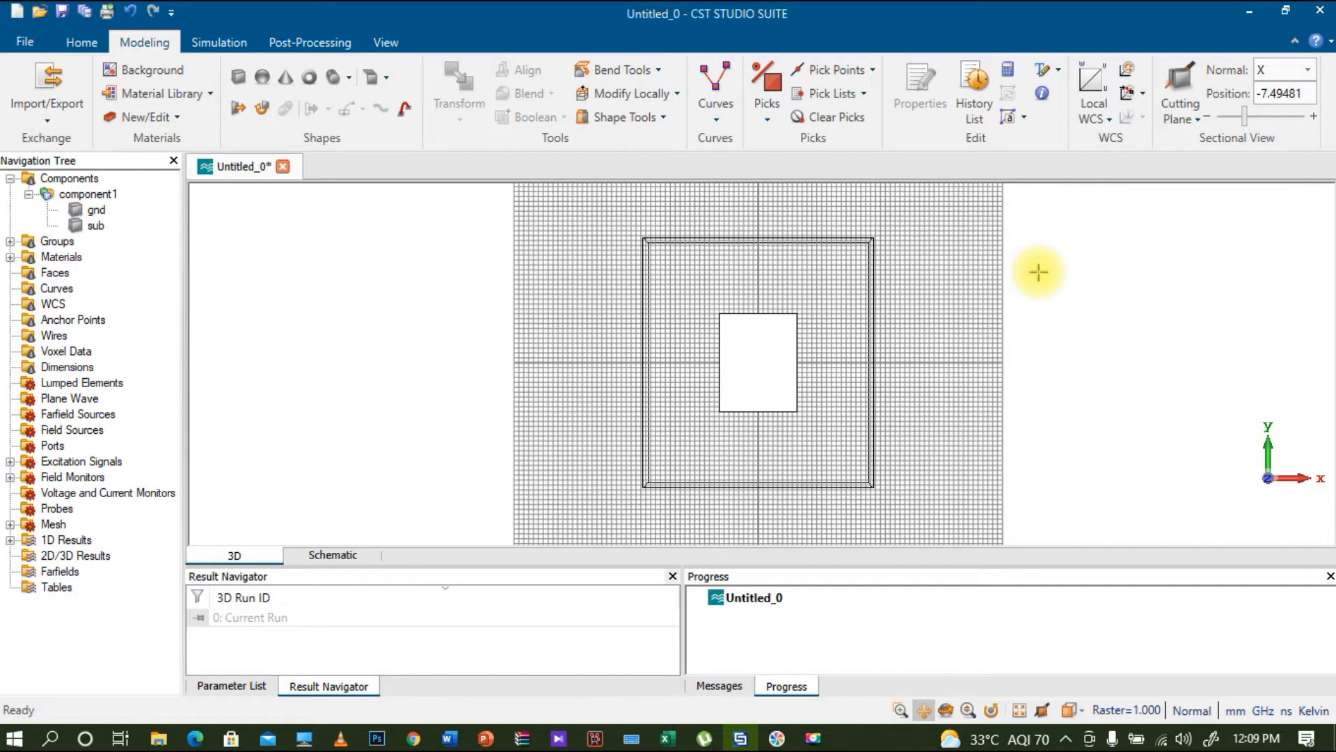
Define a new brick named patch with its X range from -5.5 to 5.5.
click(238, 76)
key(Escape)
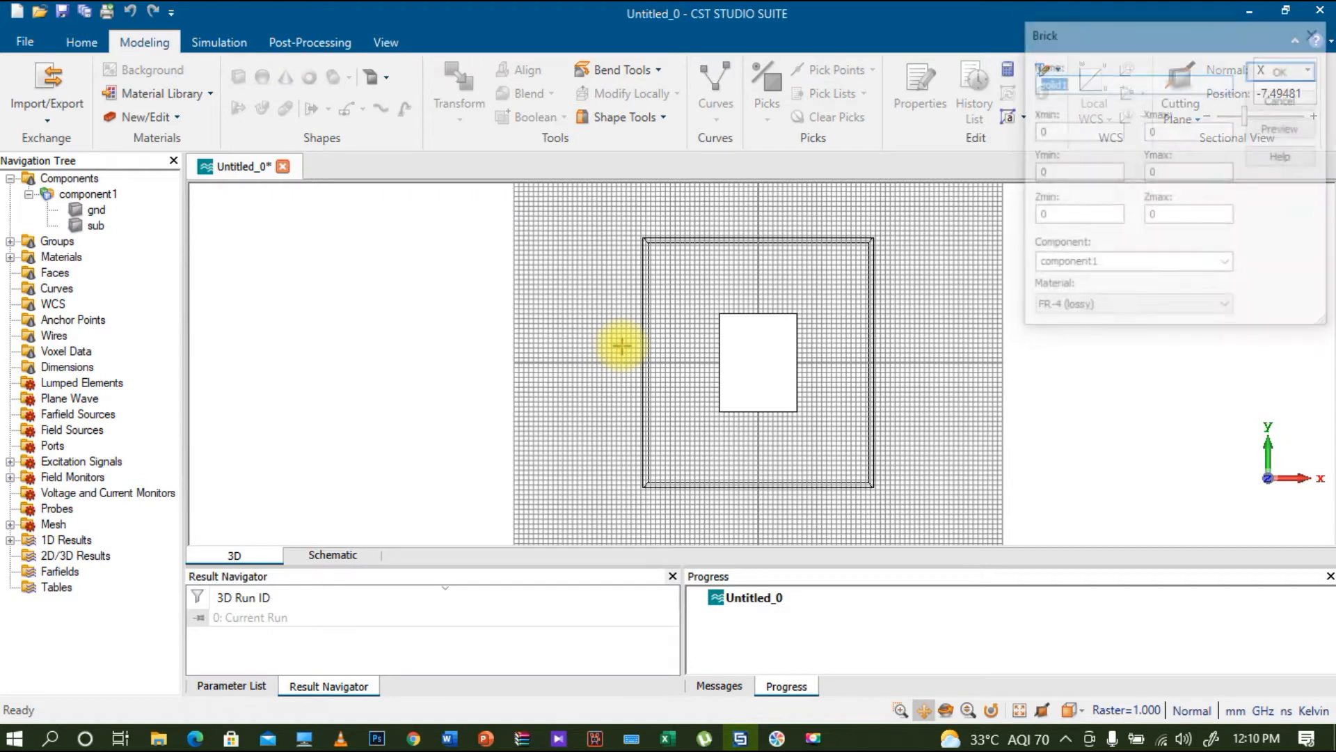
text(patch)
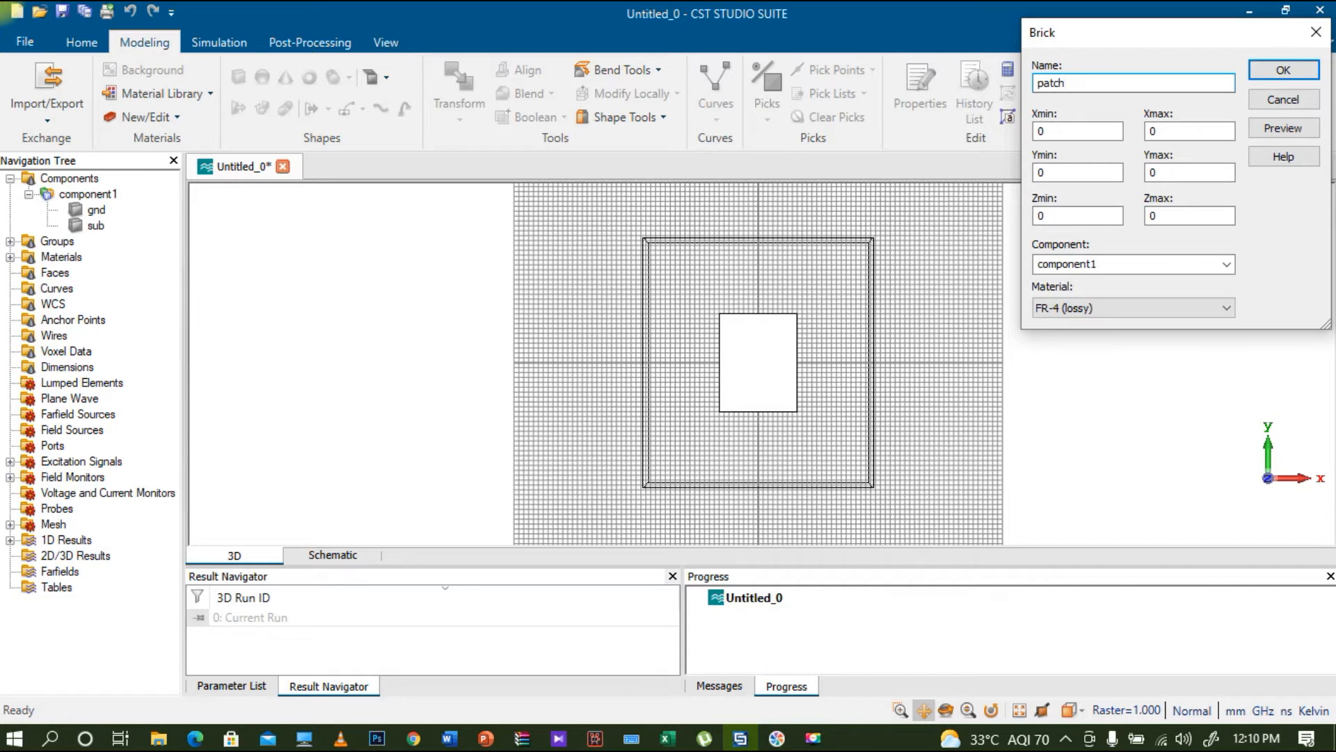
click(1073, 131)
key(BackSpace)
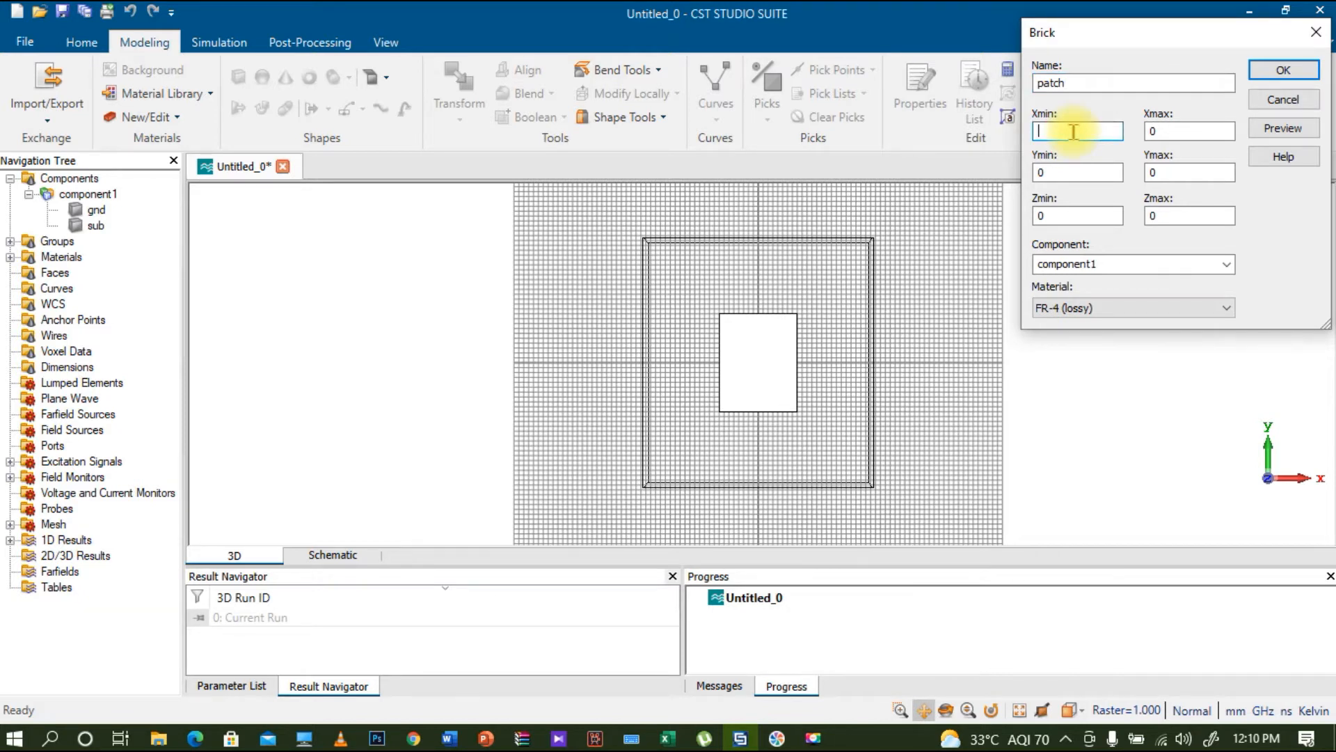
text(-5.5)
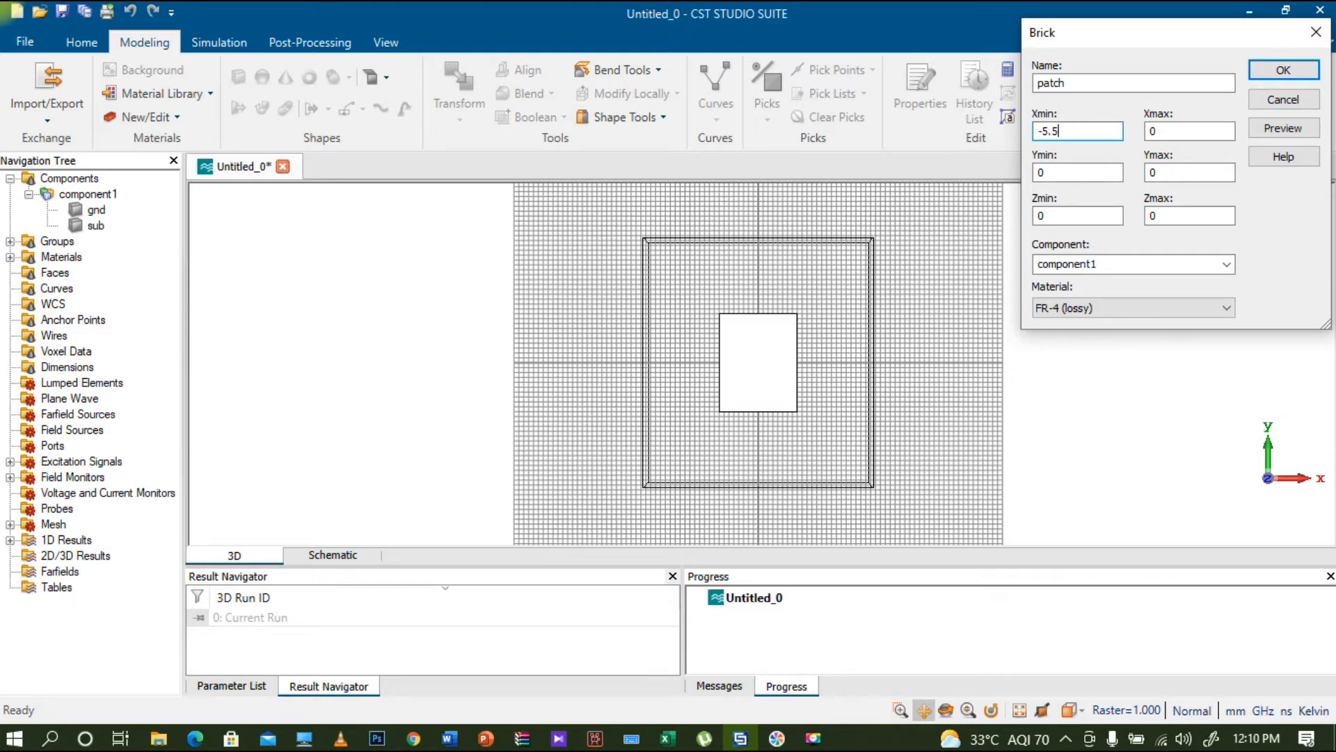
key(Tab)
text(5.5)
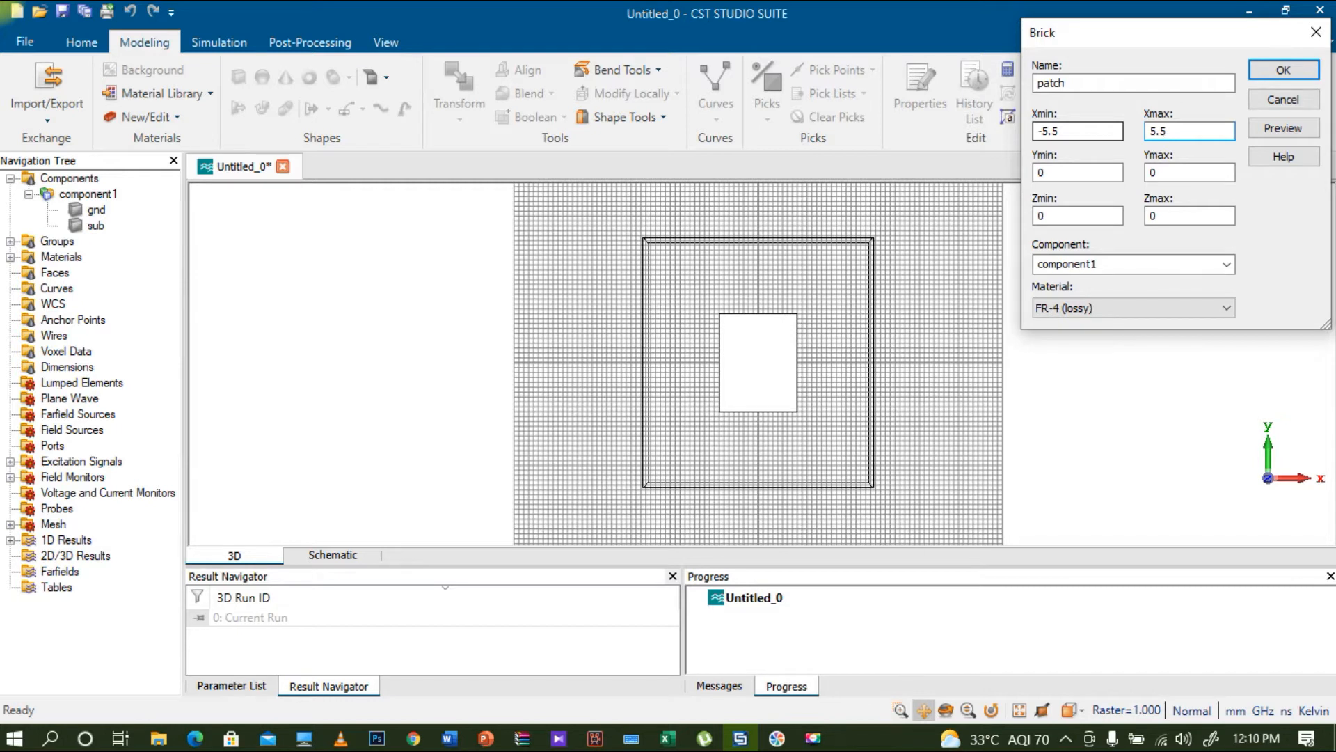
Set the patch brick's Y range from 1 to 9.
click(1055, 174)
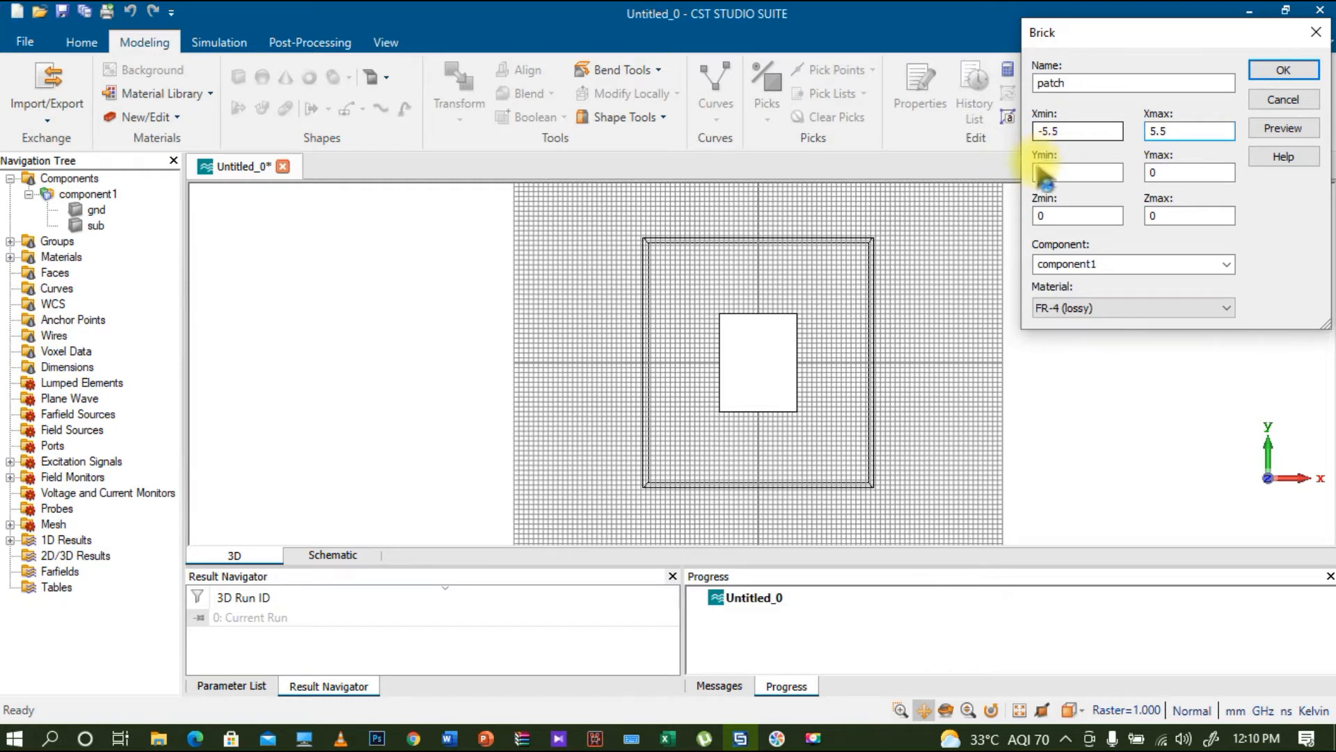
key(BackSpace)
text(1)
click(1188, 172)
key(BackSpace)
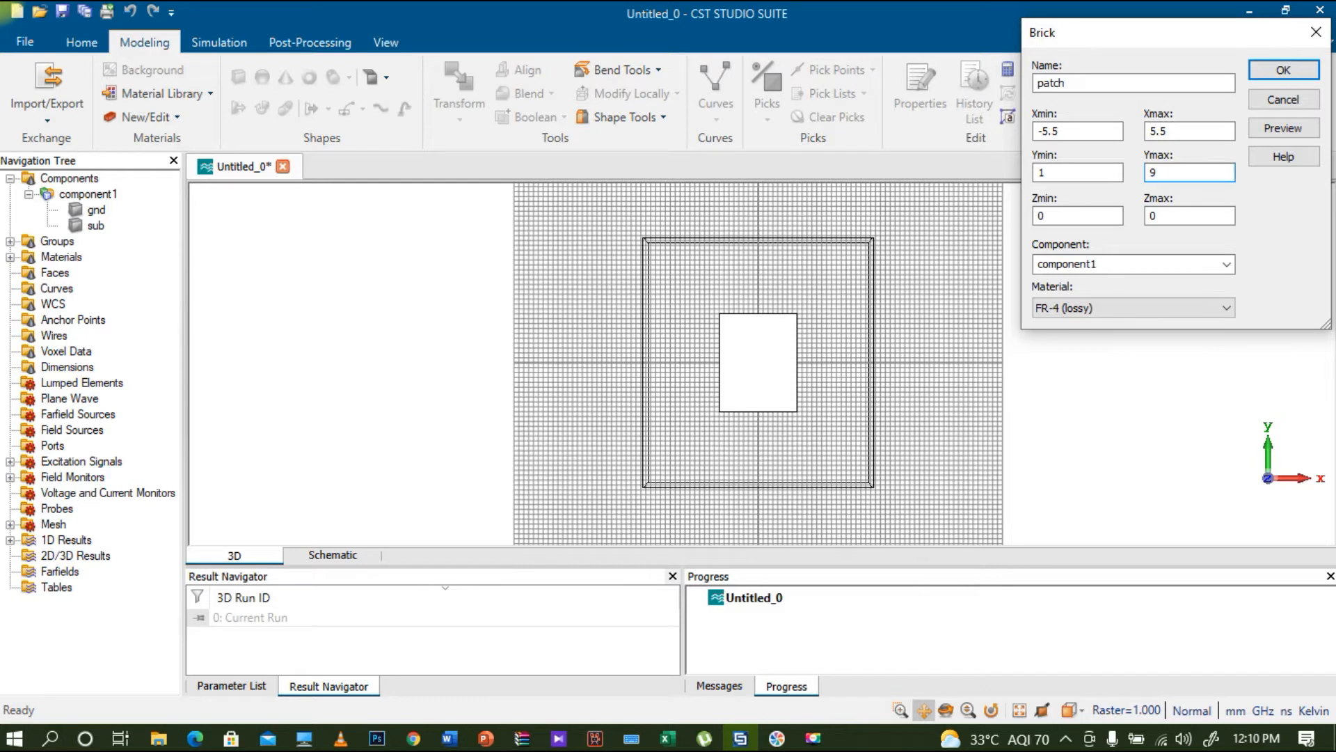
Set the patch brick's Z range from 1.635 to 1.67.
click(1092, 218)
key(BackSpace)
text(1)
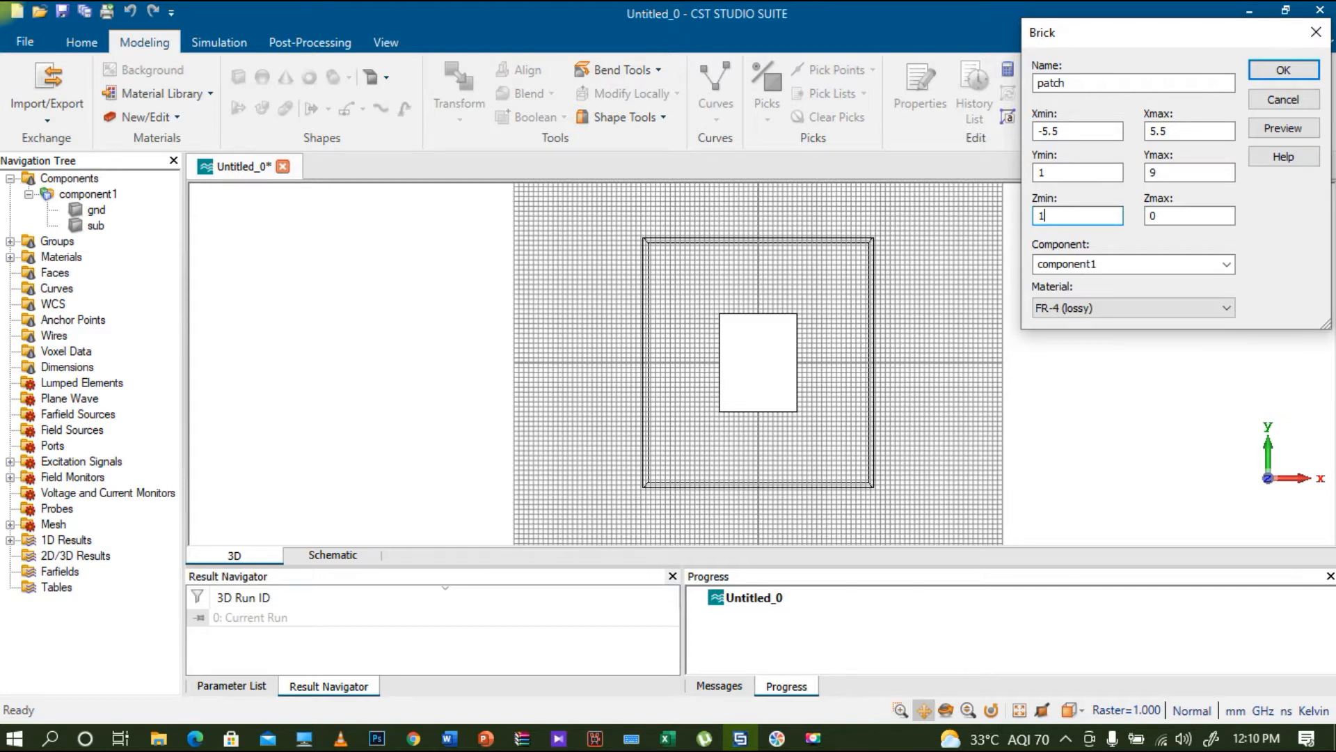
text(.)
text(635)
click(1049, 215)
text(.)
key(Tab)
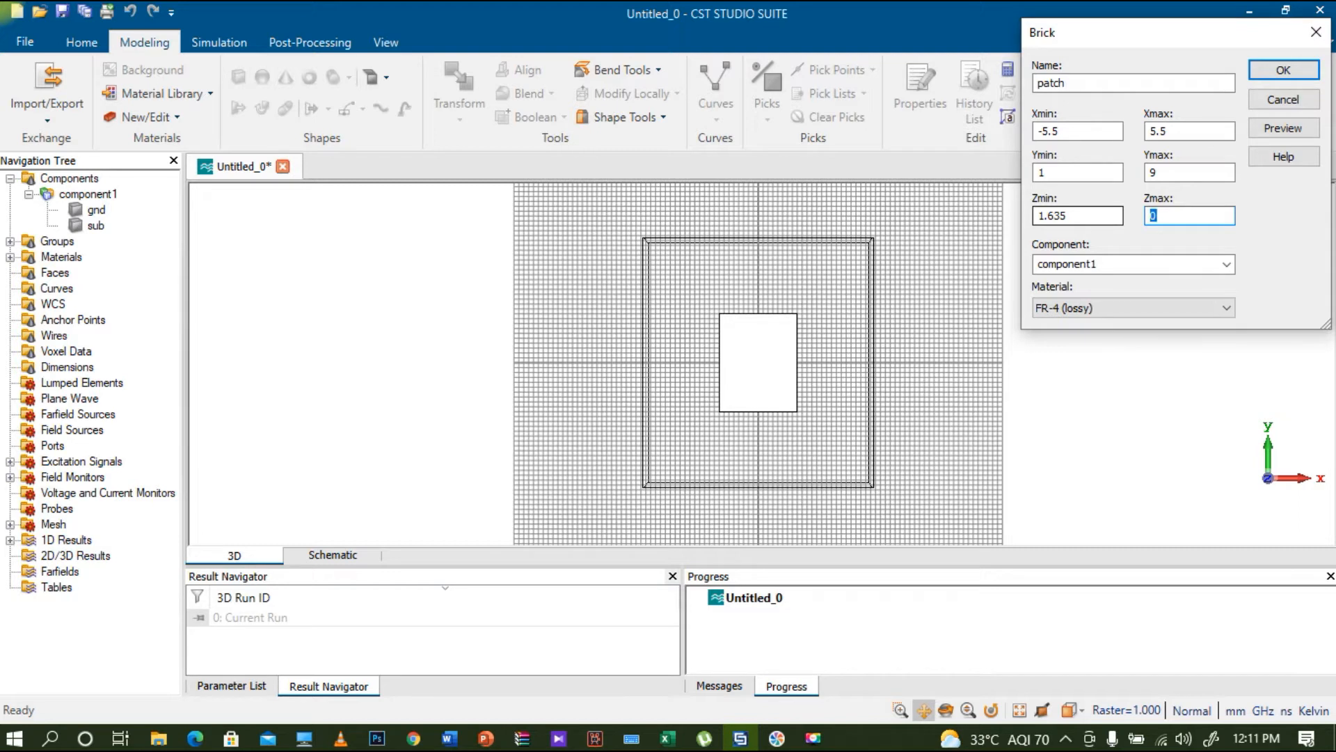
text(1.67)
Assign Copper (annealed) to the patch brick, preview it on the substrate and create it.
click(1149, 309)
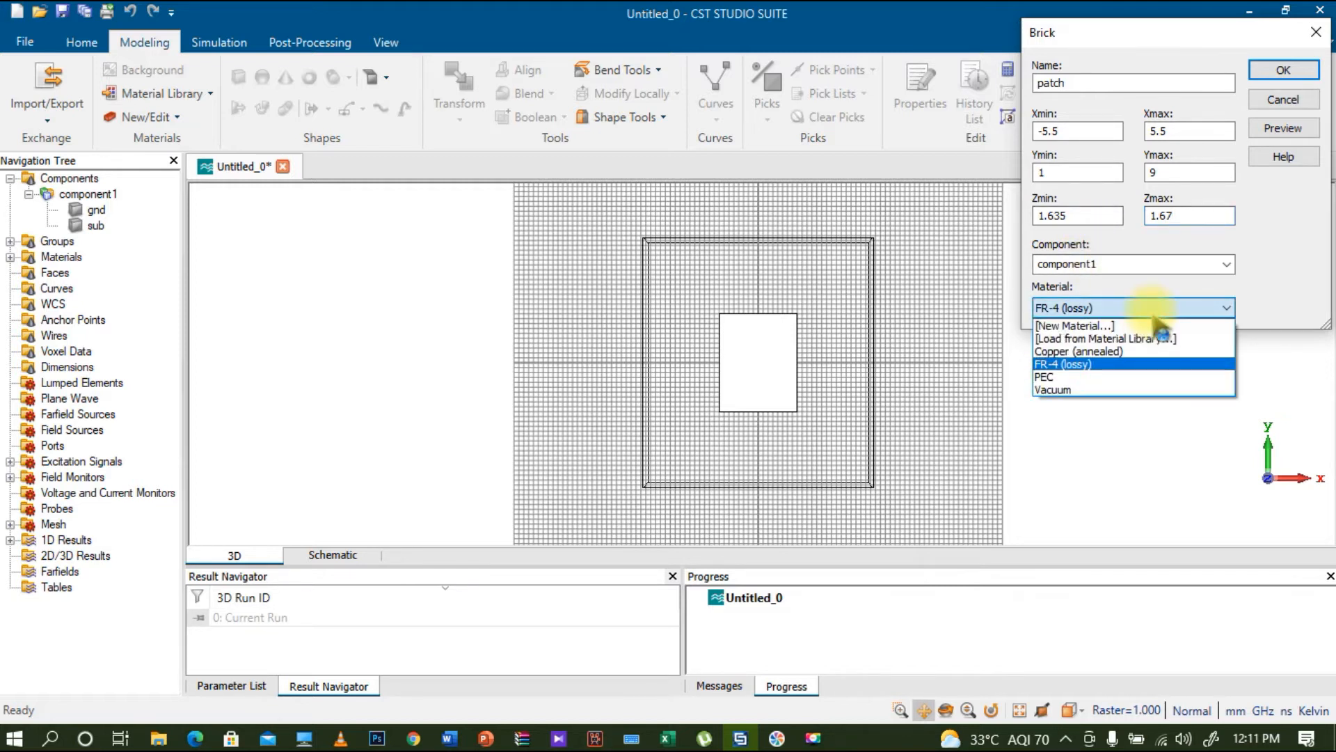
click(1101, 352)
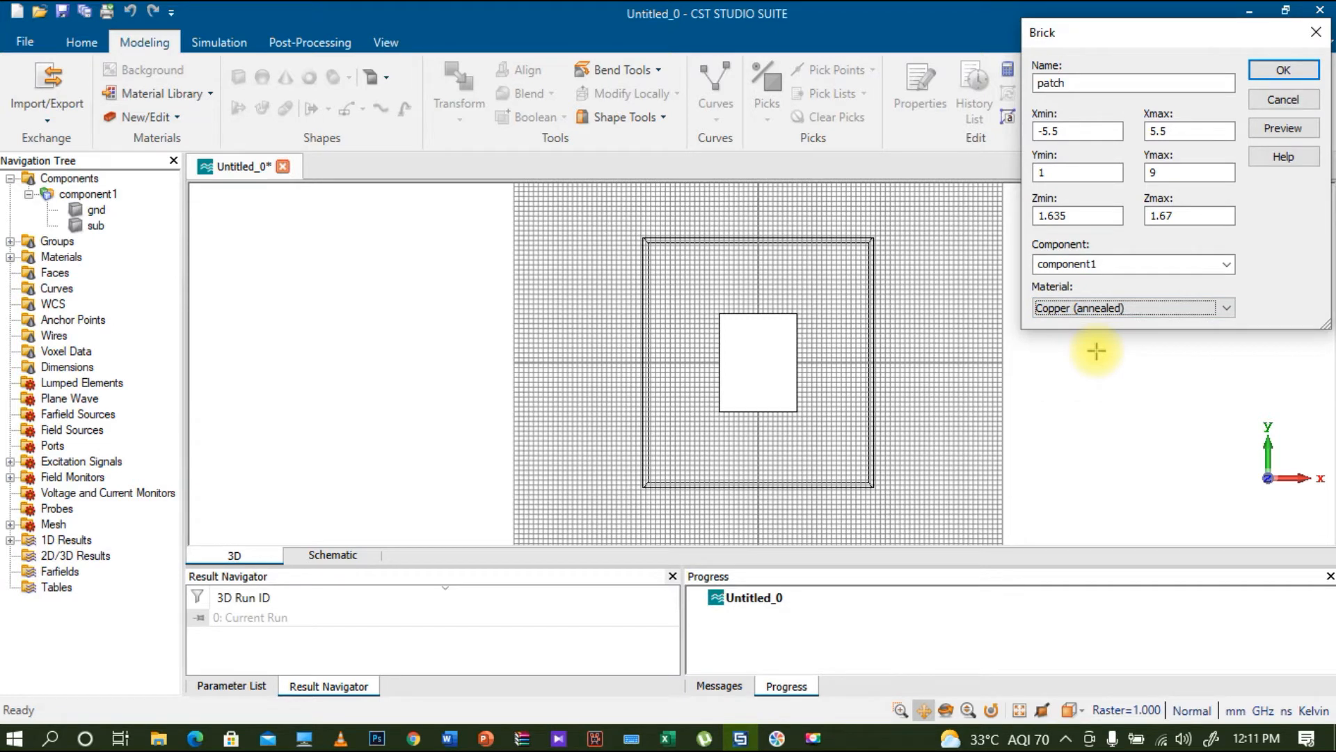
click(1288, 131)
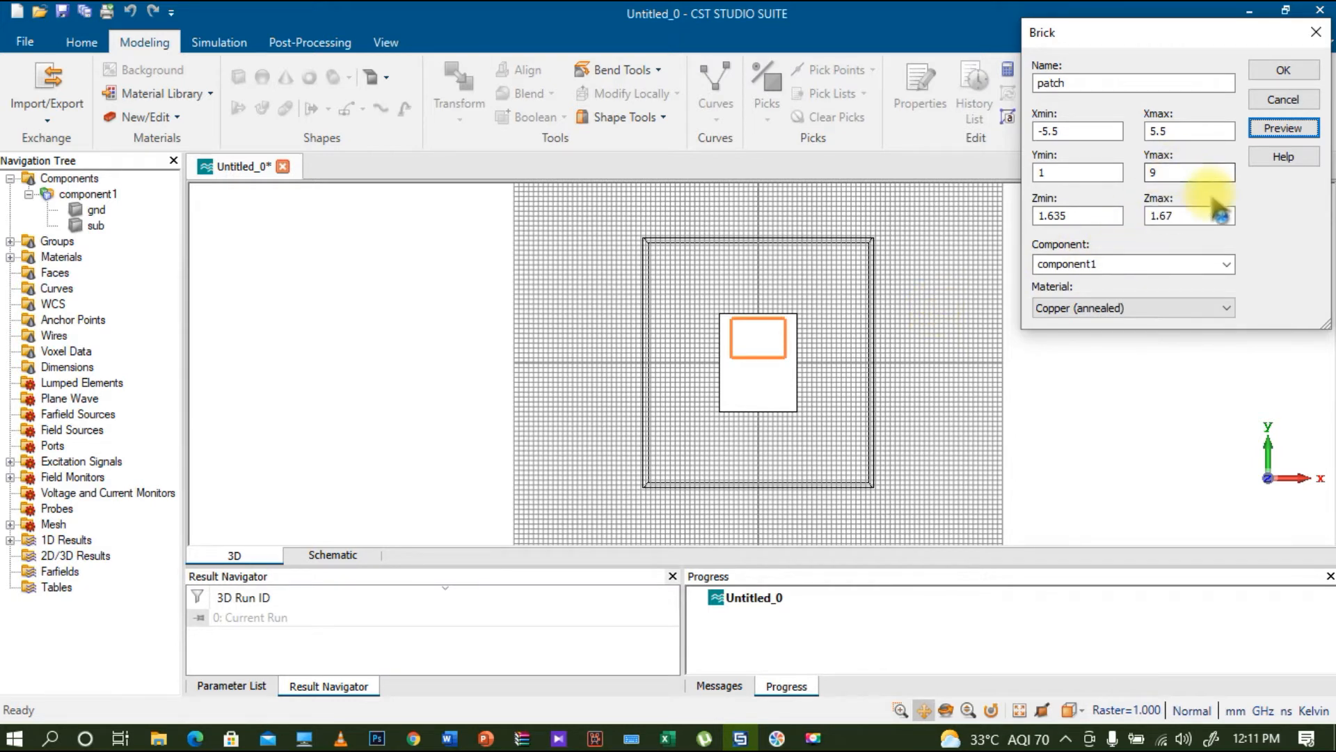
click(1286, 72)
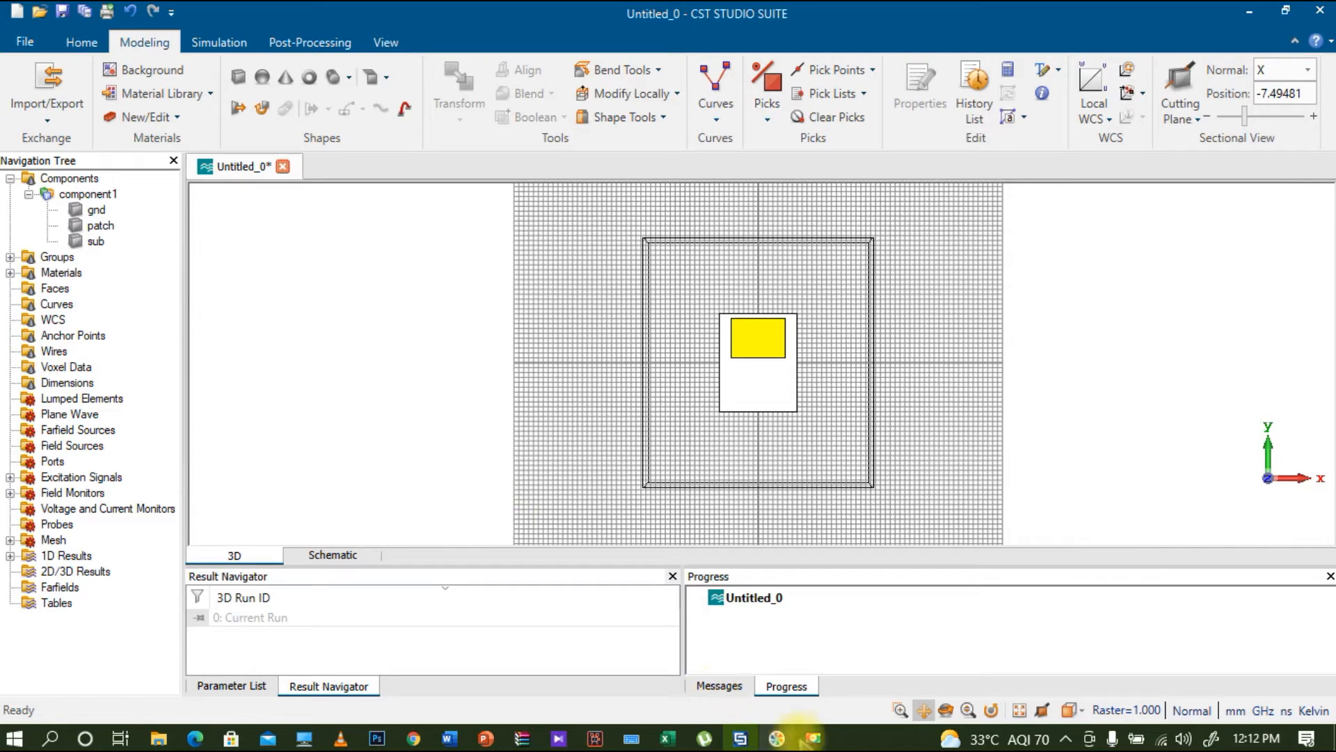
mouse_move(783, 740)
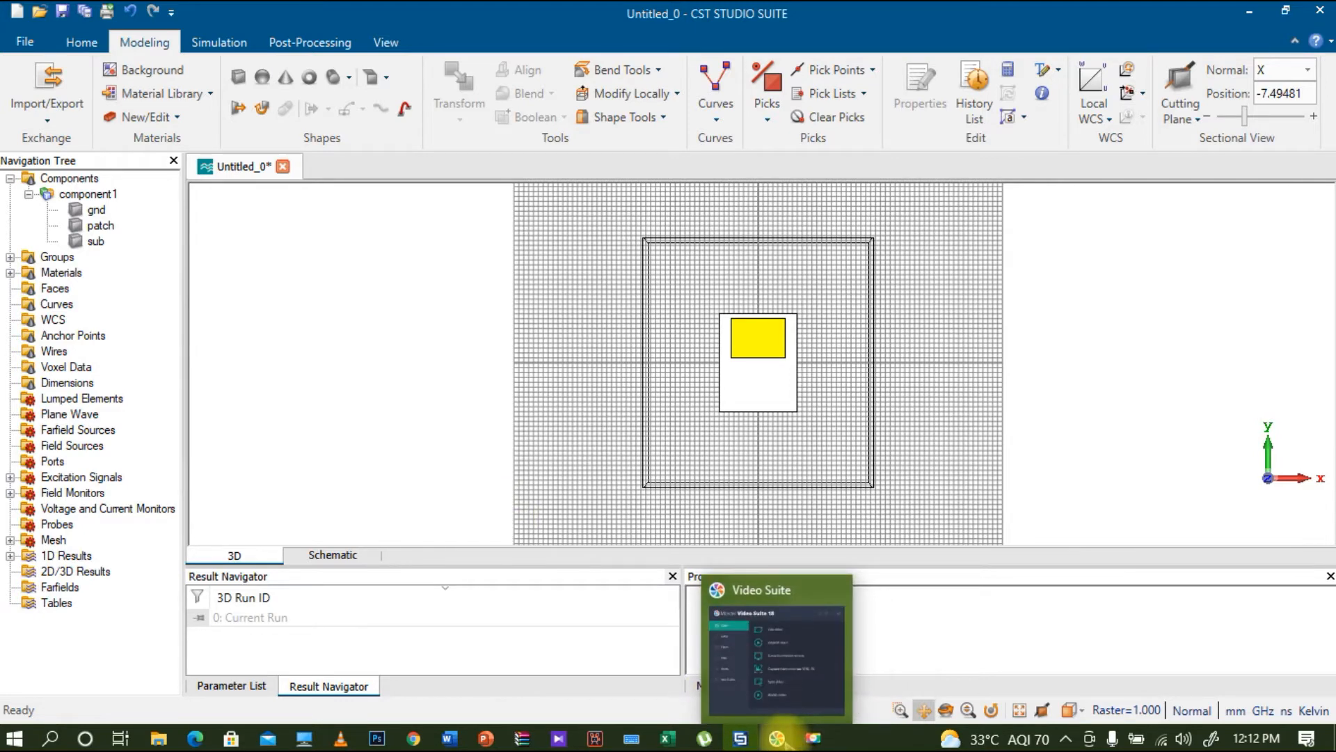
click(780, 739)
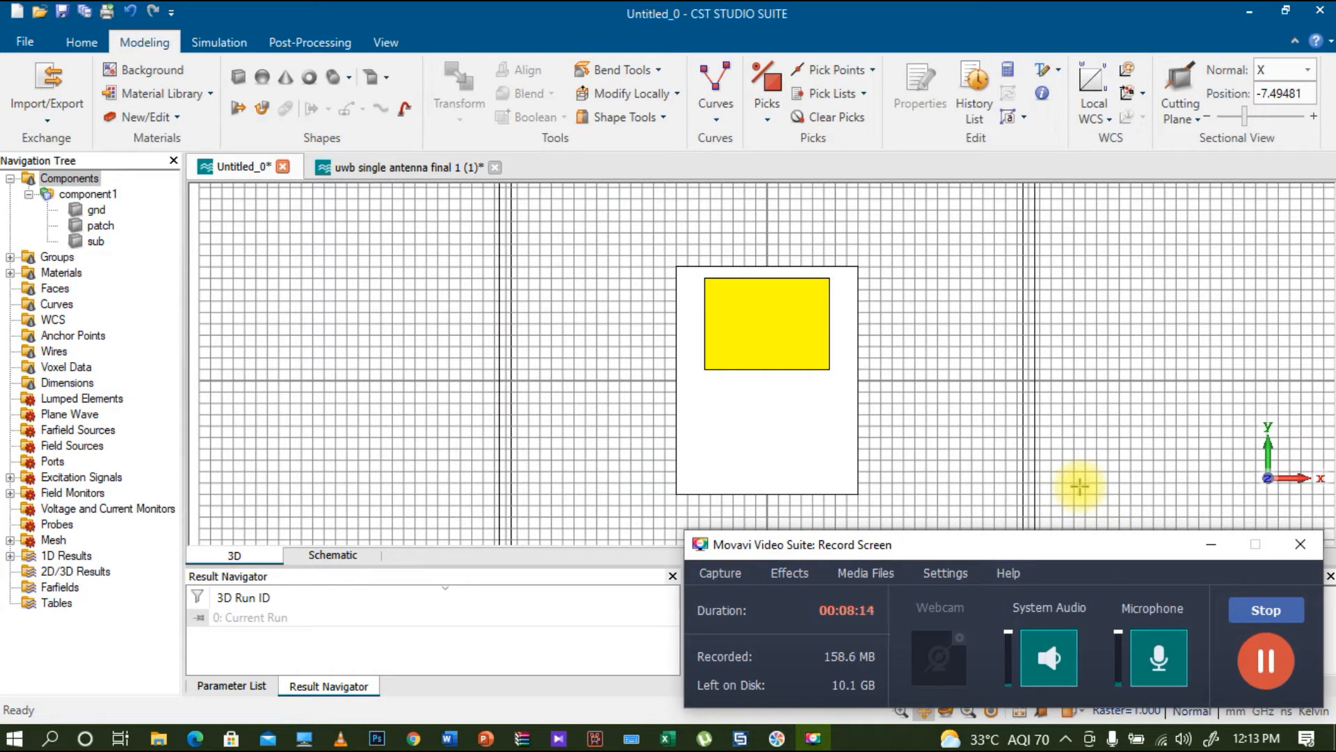
click(1213, 546)
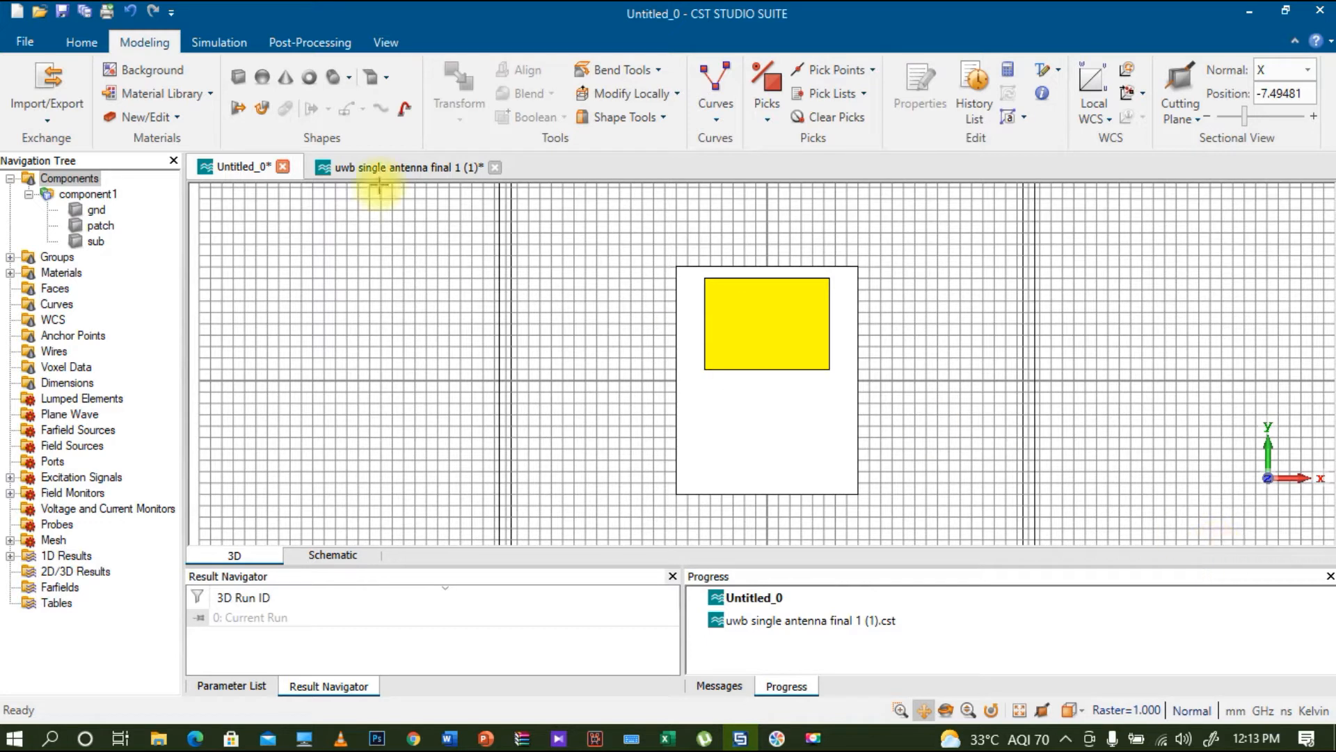
Define a new brick named feed with its X range from -1 to 1.
click(238, 78)
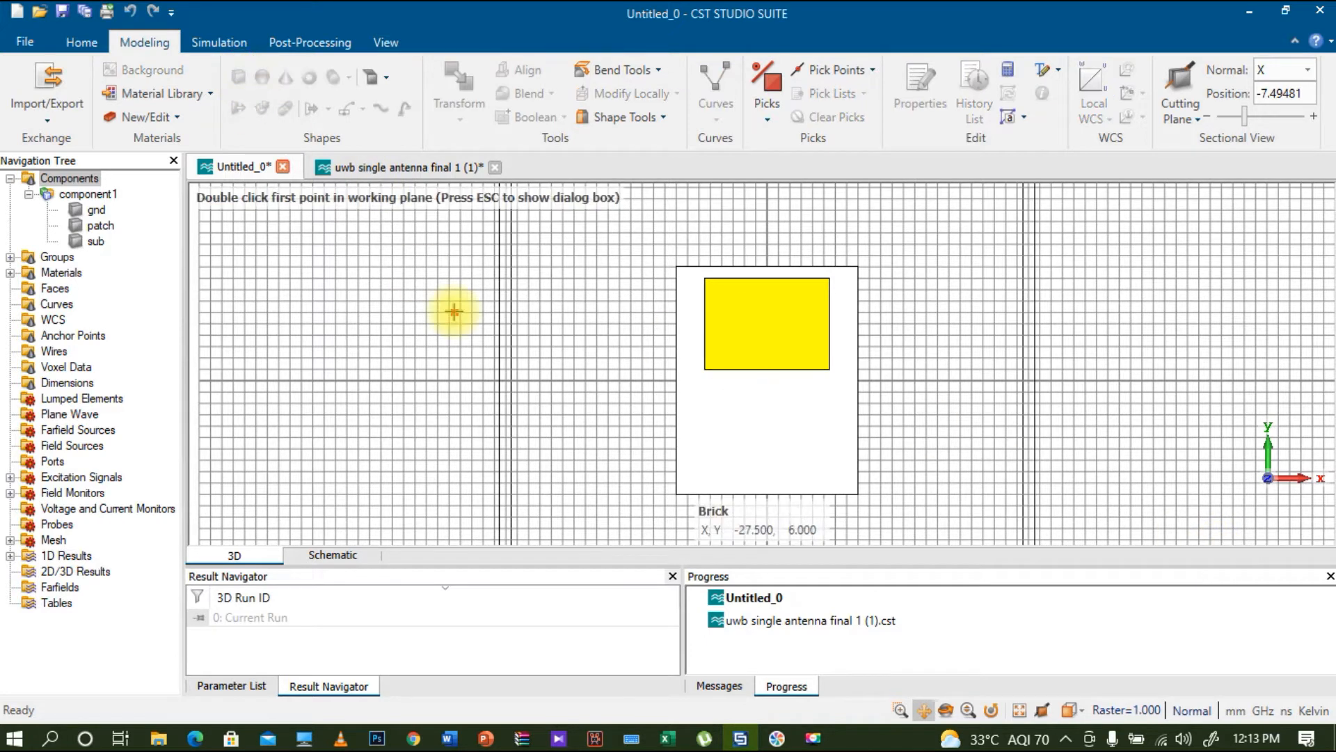
key(Escape)
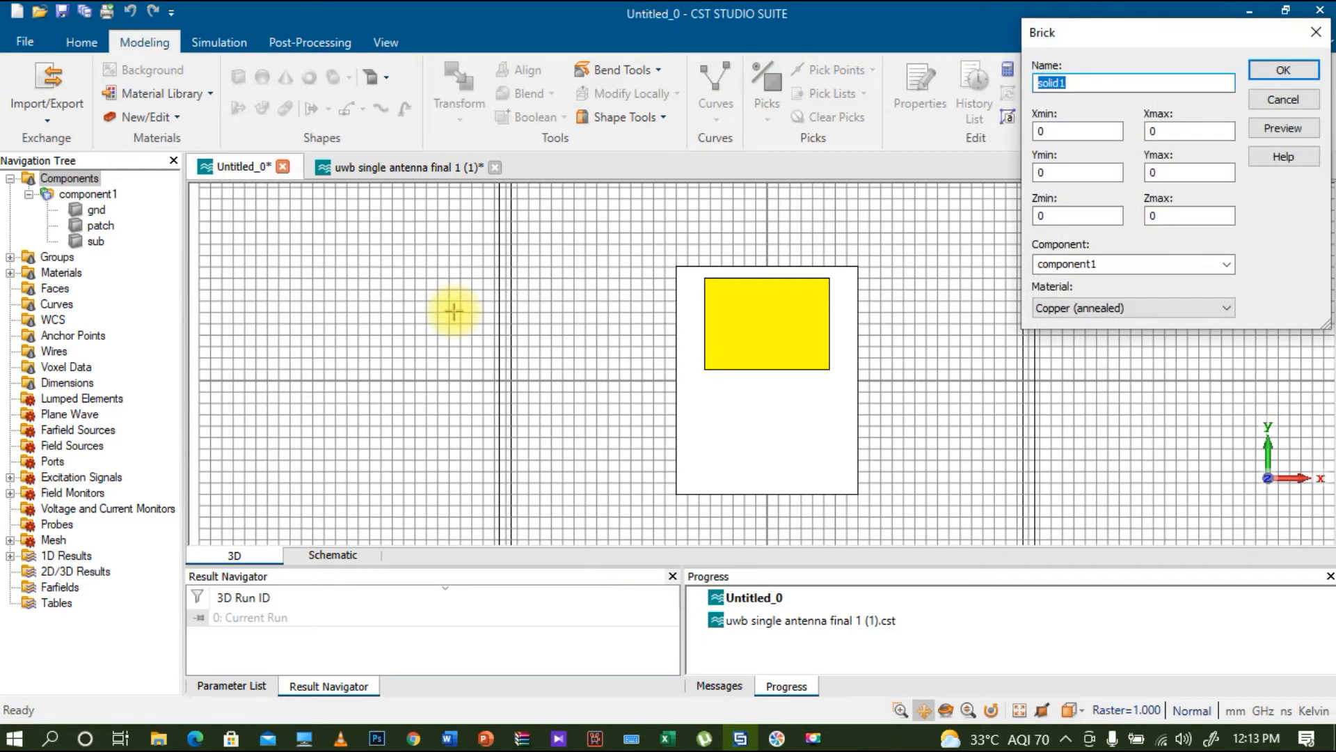
text(feed)
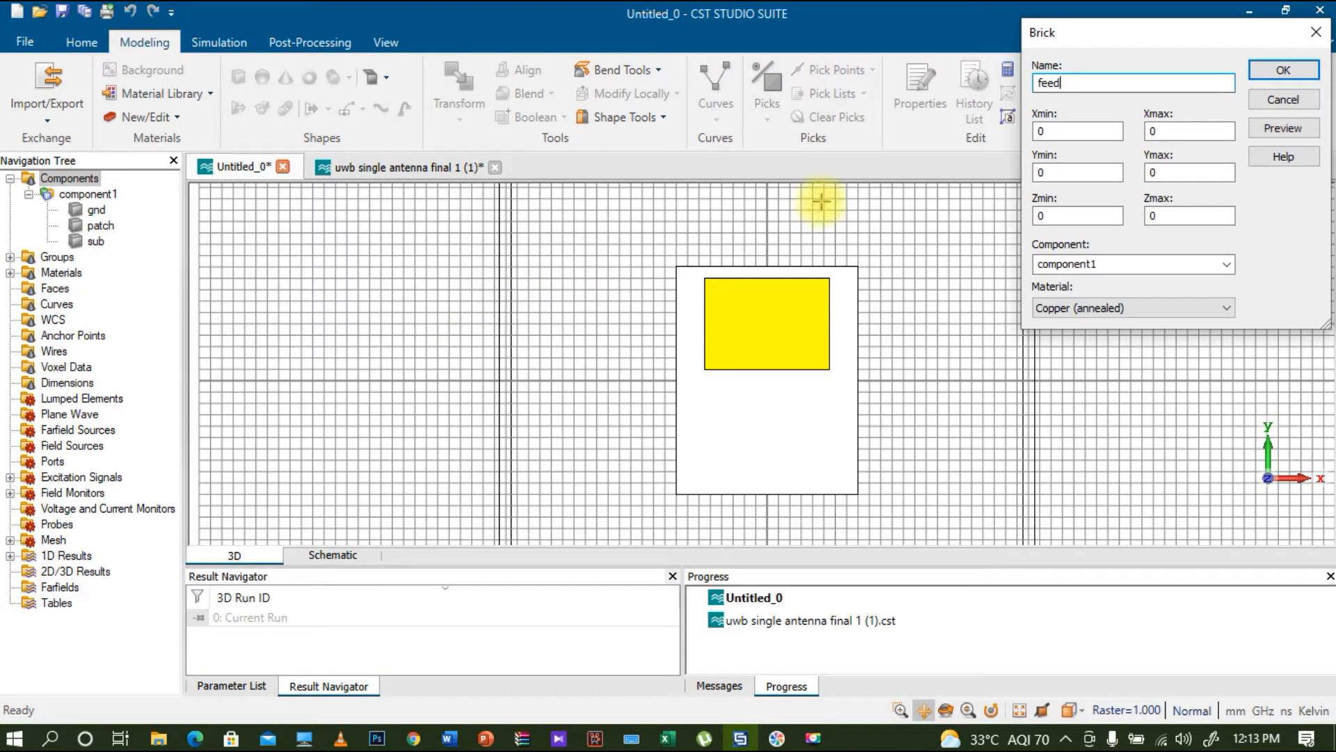
click(1077, 131)
key(BackSpace)
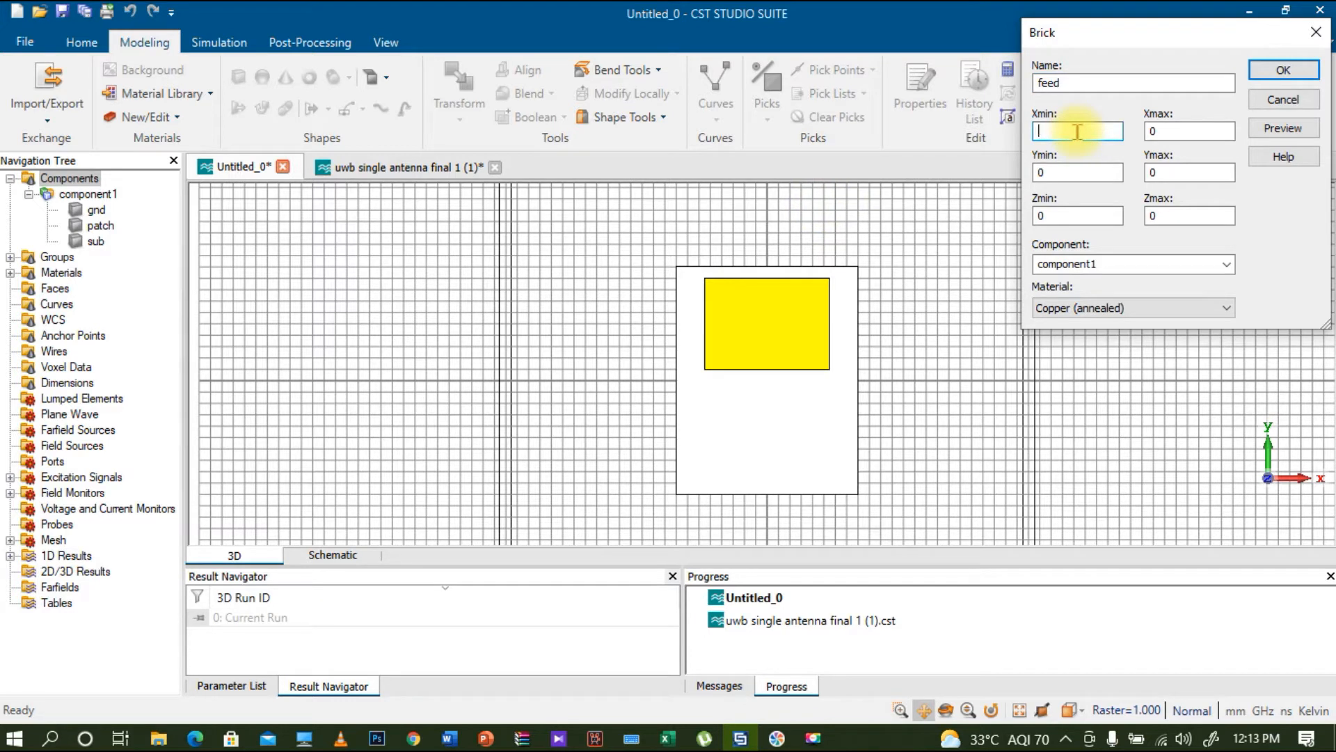
text(-1)
key(Tab)
text(1)
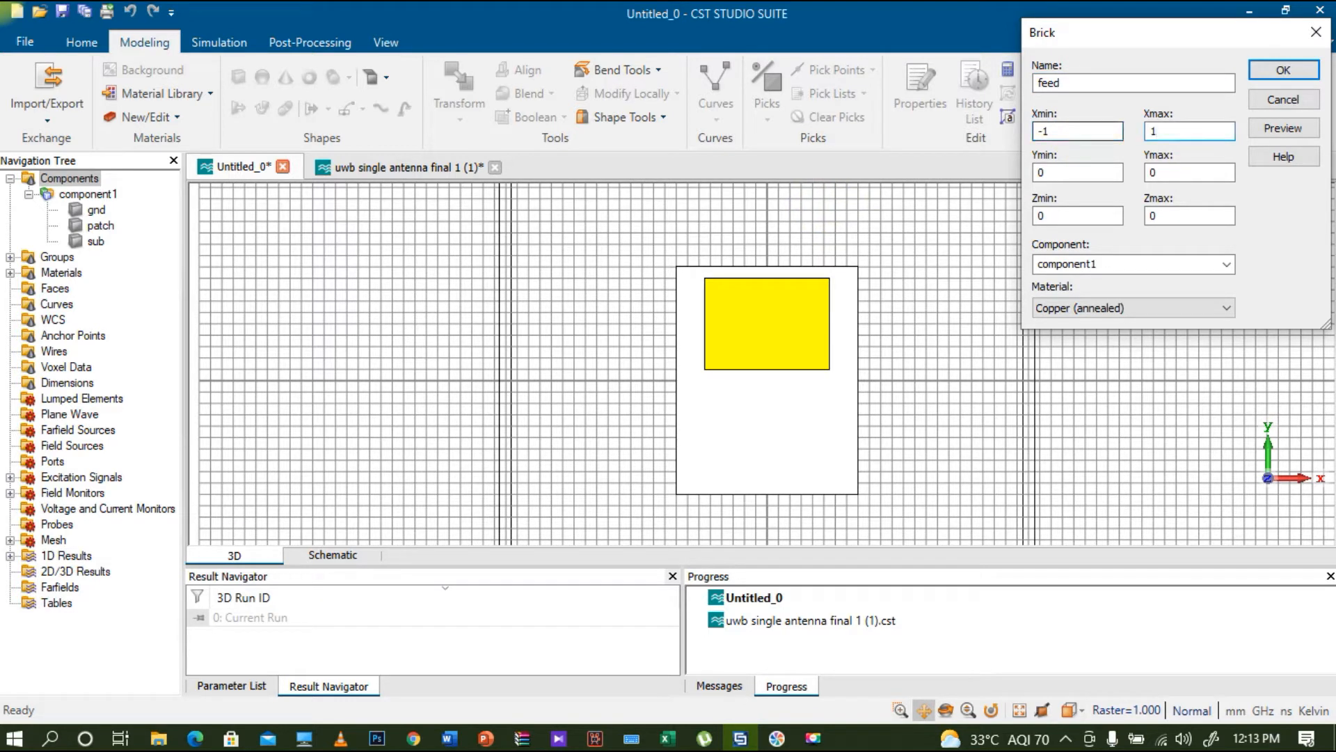
Set the feed brick's Y range from 1 to 10.
click(1079, 173)
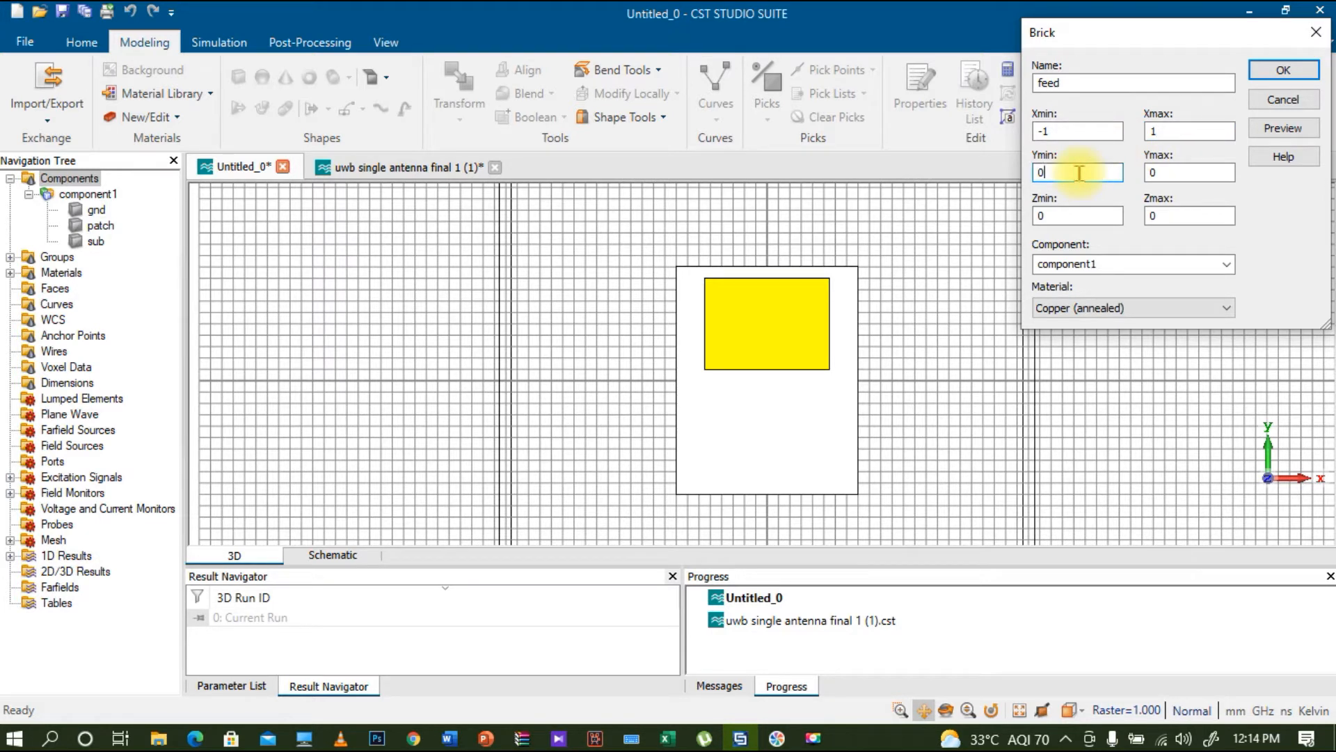
key(BackSpace)
text(1)
key(Tab)
text(10)
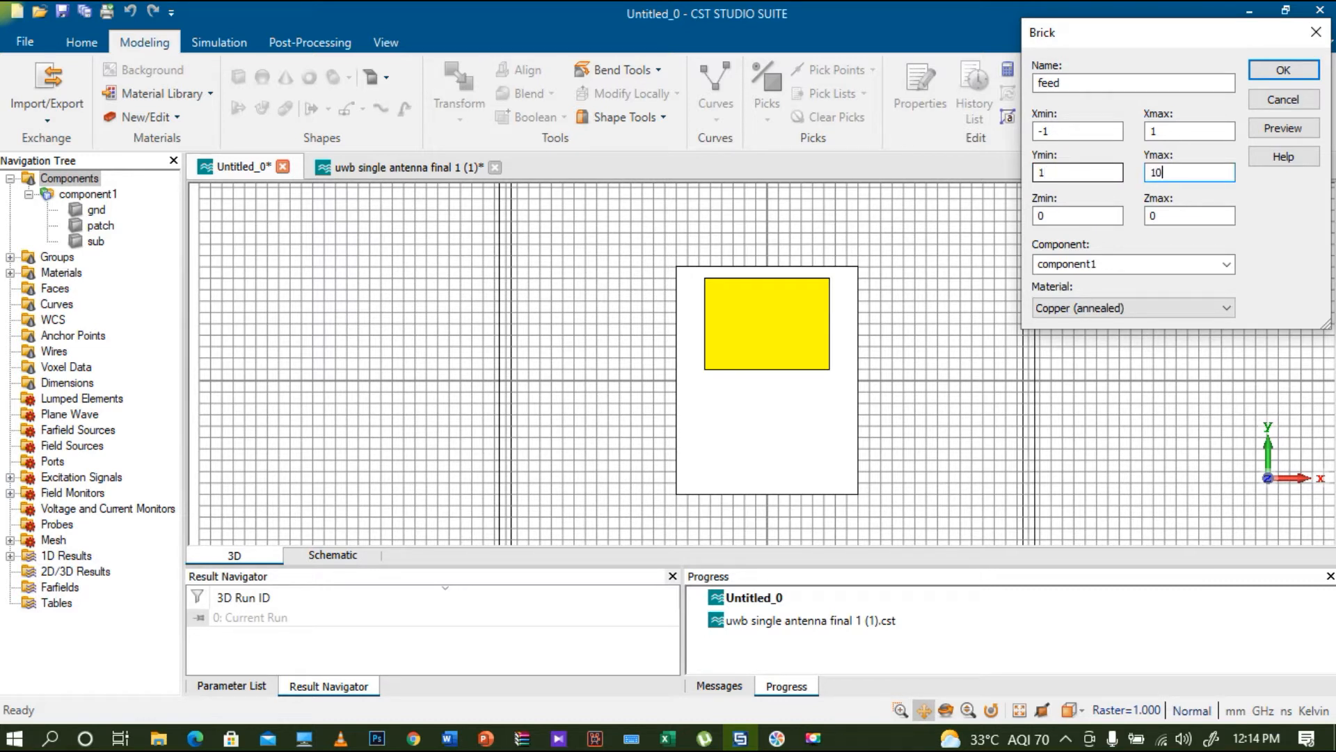
Set the feed brick's Z range from 1.635 to 1.67 and preview it on the patch.
click(1096, 214)
key(BackSpace)
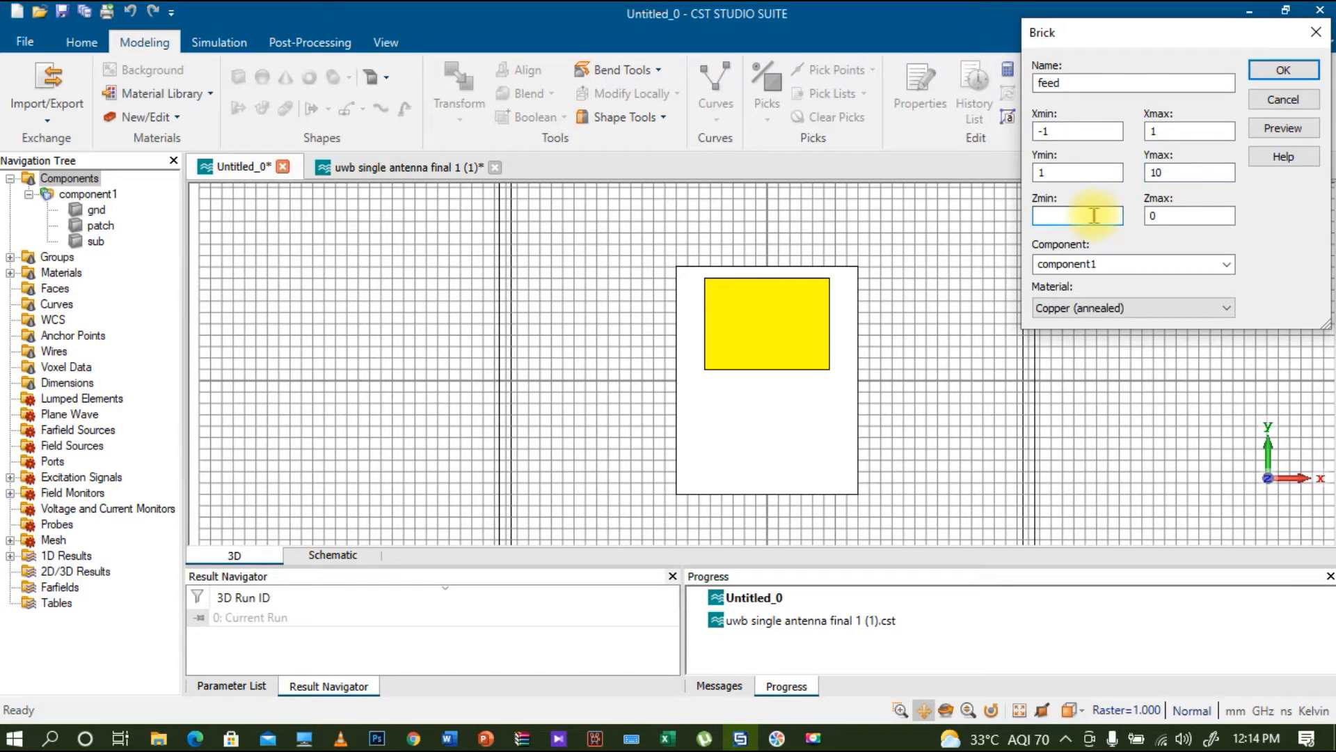
text(1.635)
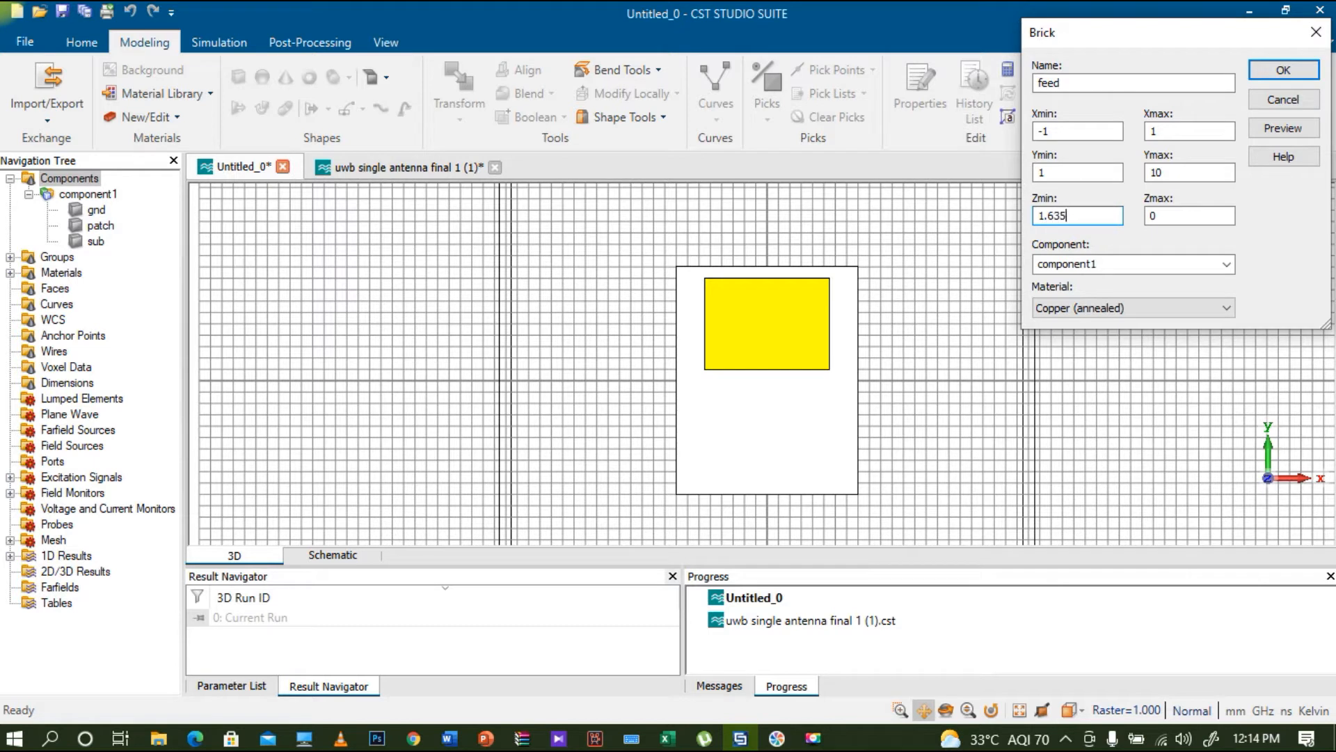
key(Tab)
text(1.67)
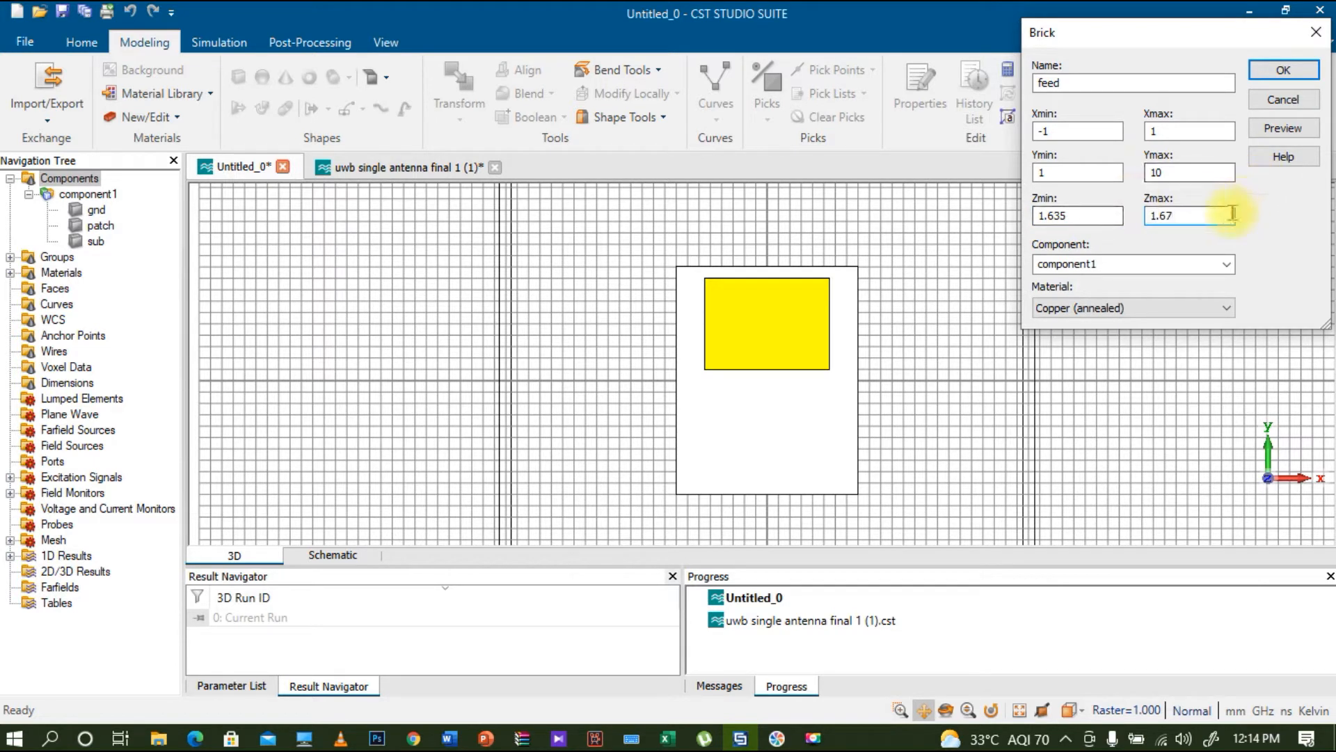
click(1281, 131)
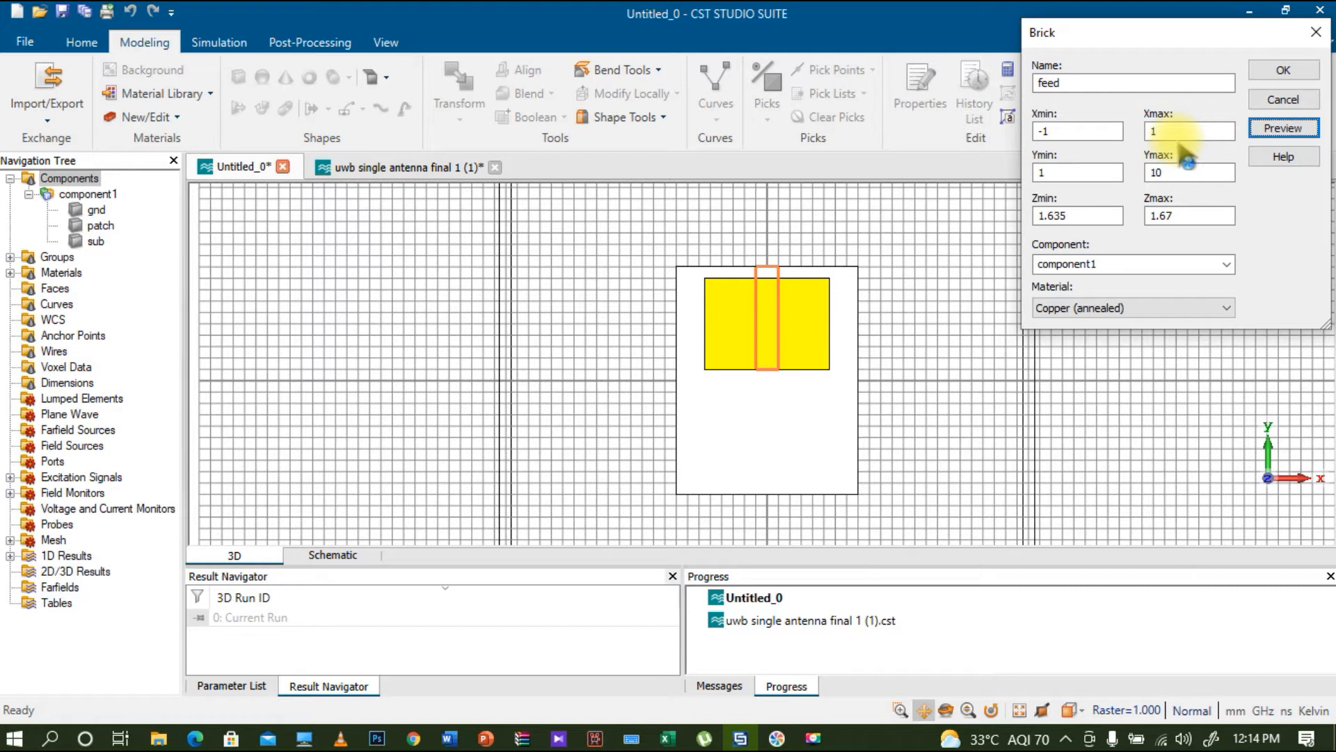
Set the feed brick's maximum Y to -10 and preview it again.
click(1151, 172)
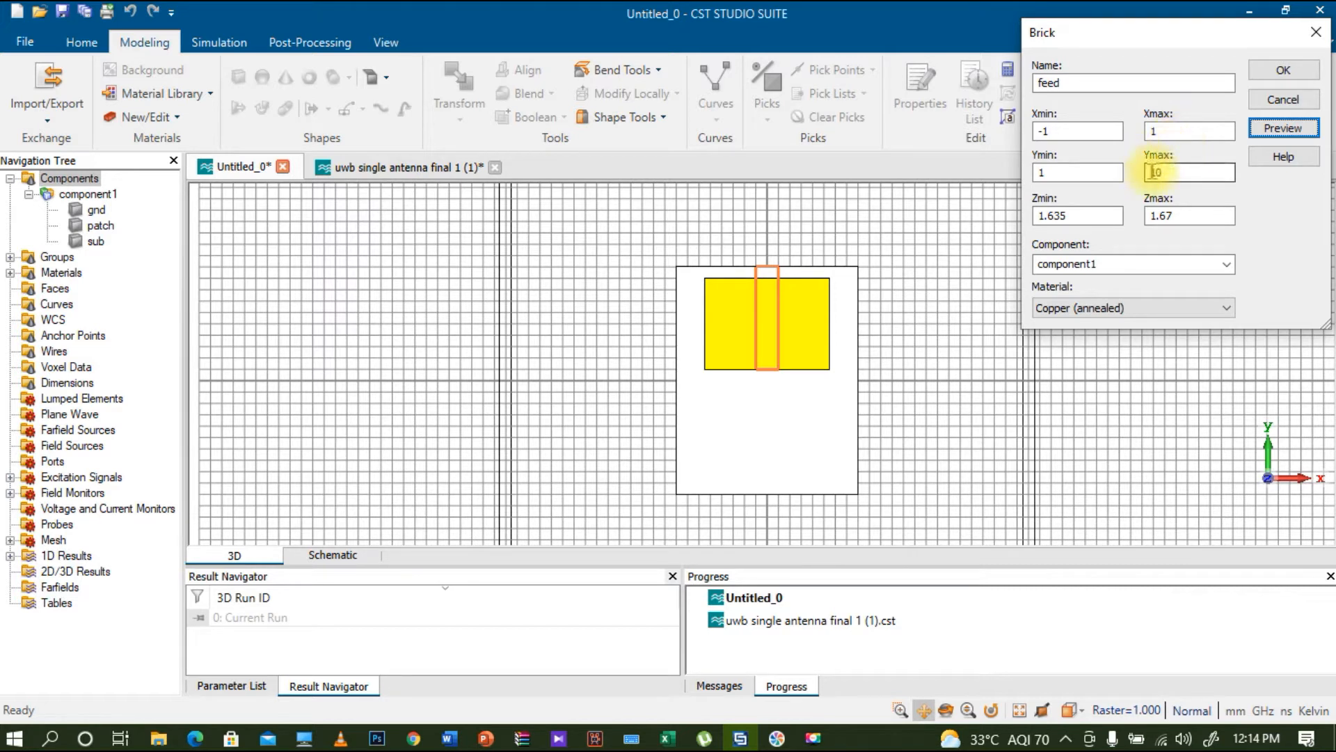
text(-)
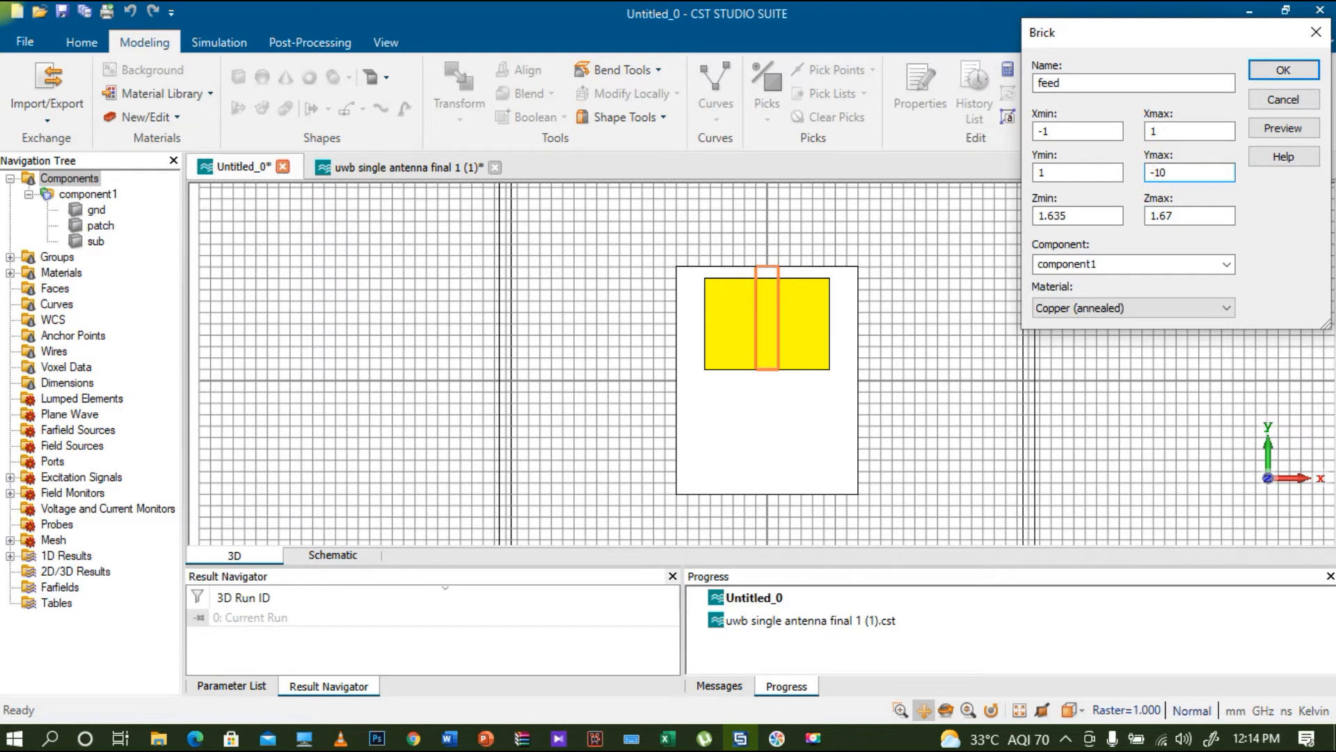
click(1295, 130)
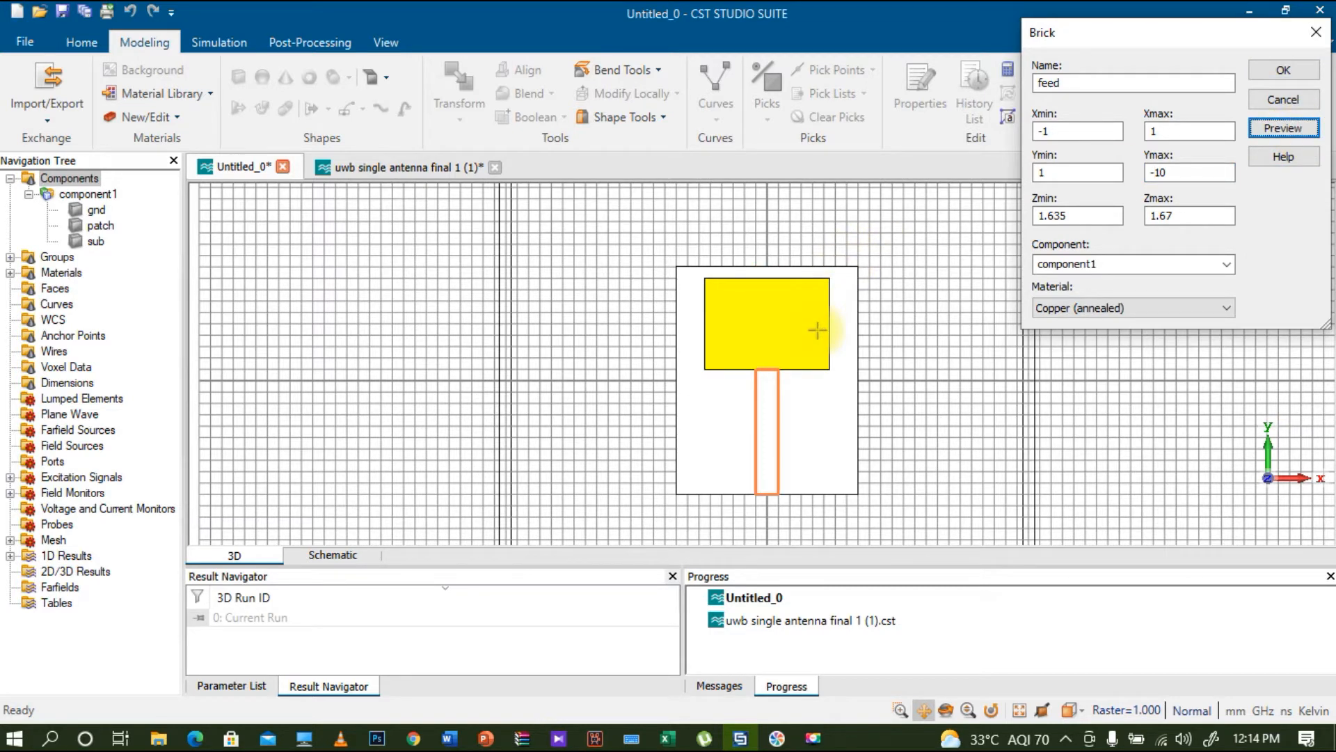
Set the feed brick's minimum Y to 1.5 to overlap the patch, preview it and create the brick.
scroll(817, 330, up, 5)
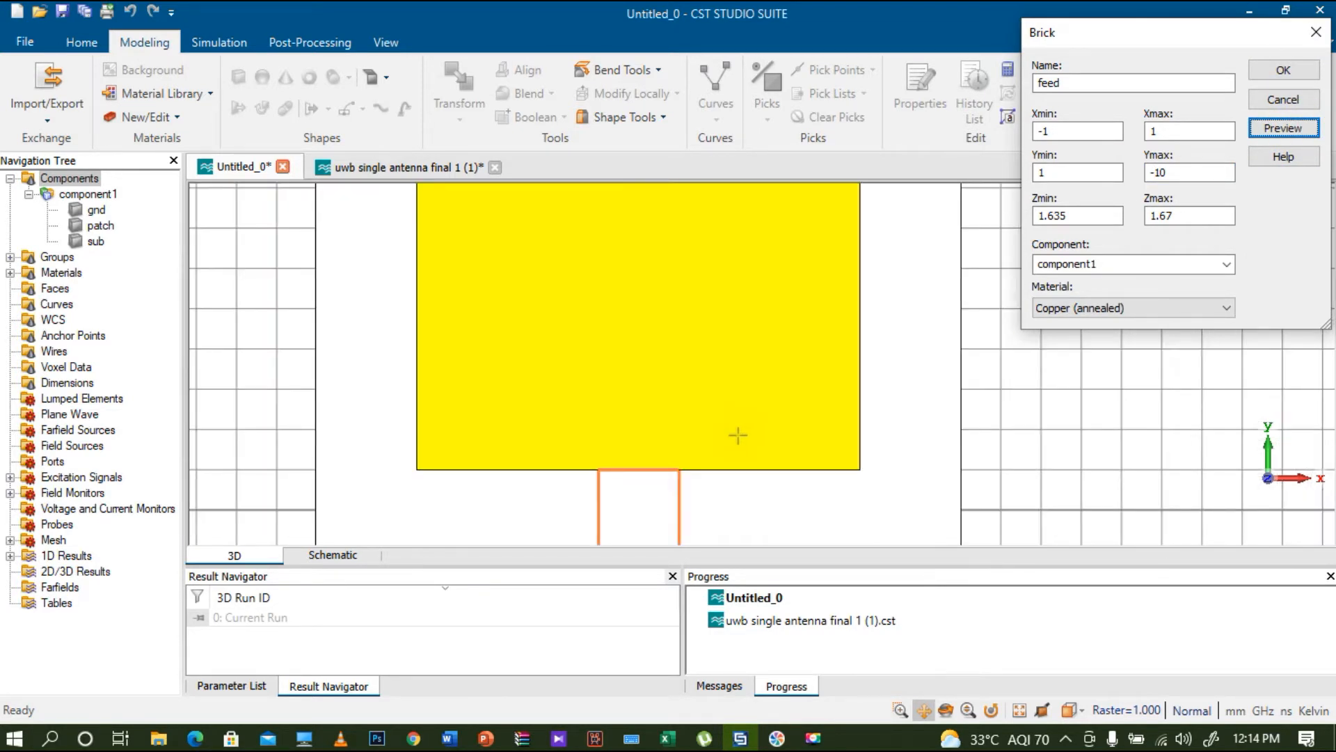
scroll(738, 435, up, 3)
scroll(738, 435, down, 2)
drag(737, 435, 761, 293)
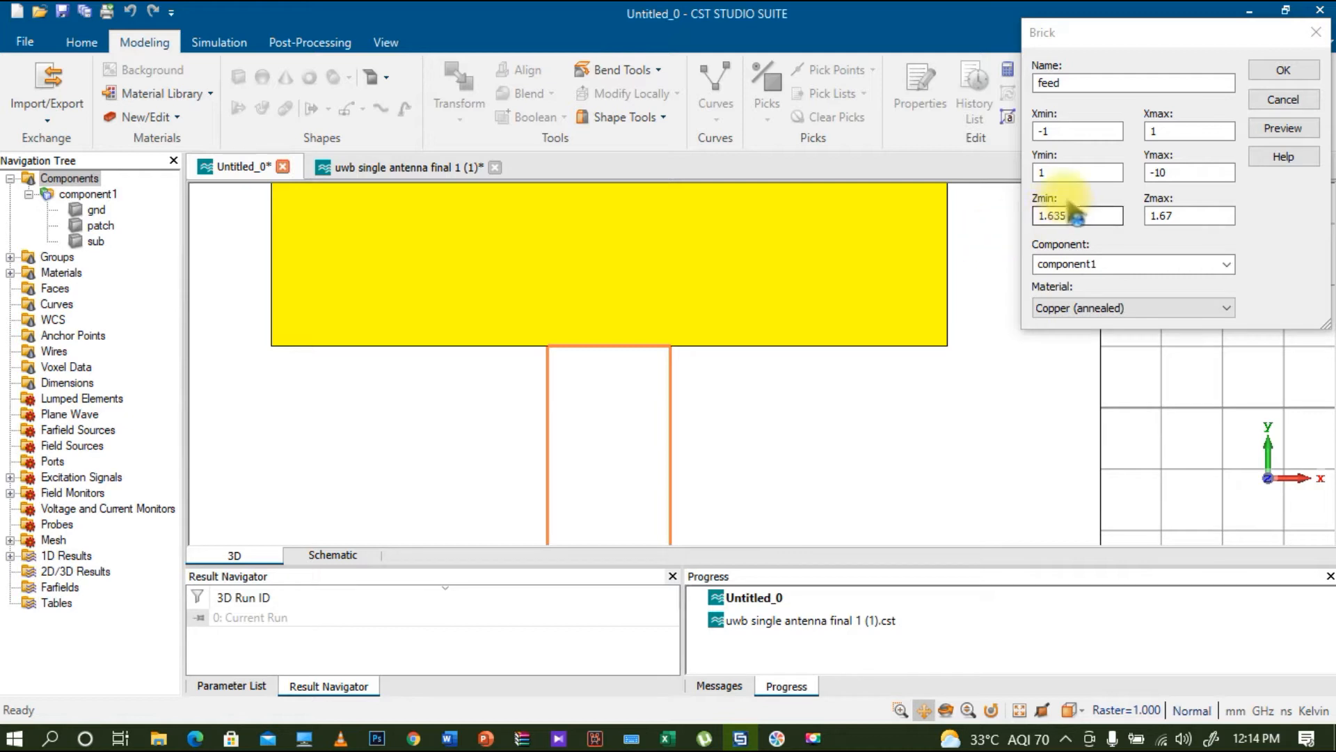
click(1058, 178)
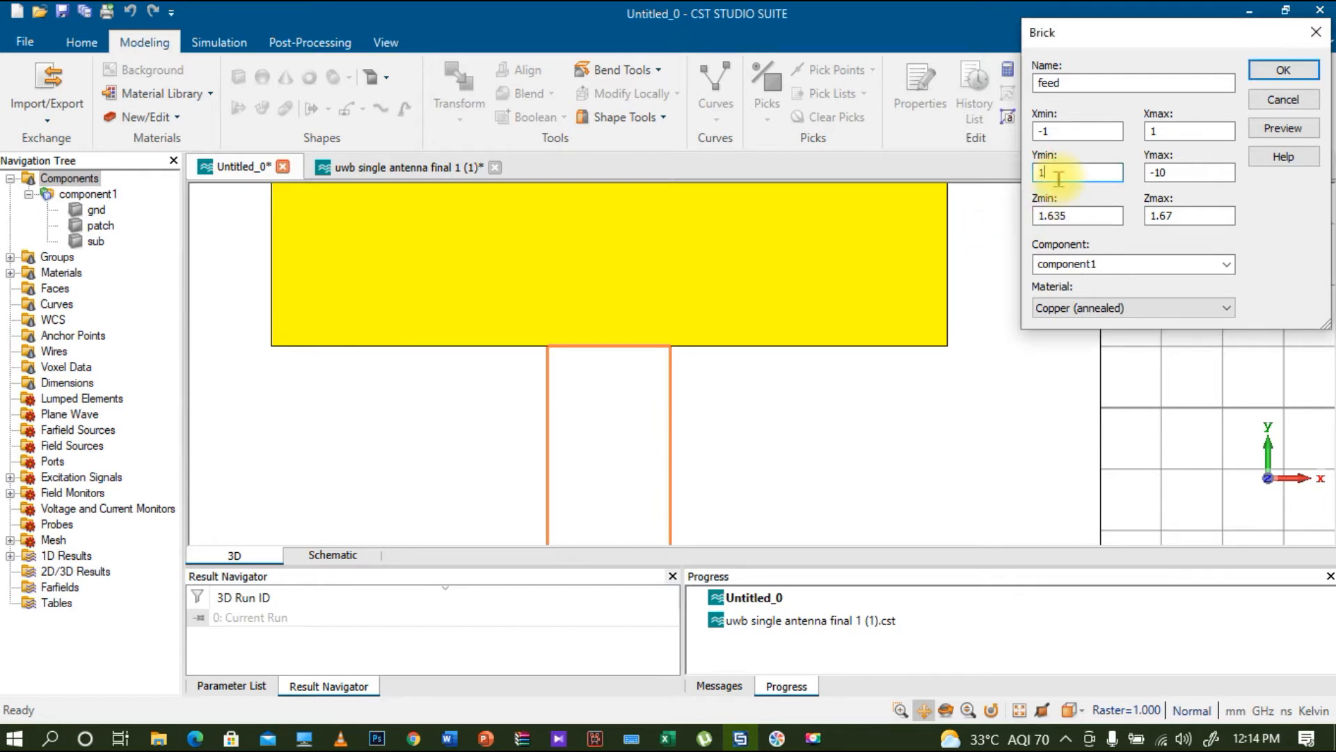
text(.5)
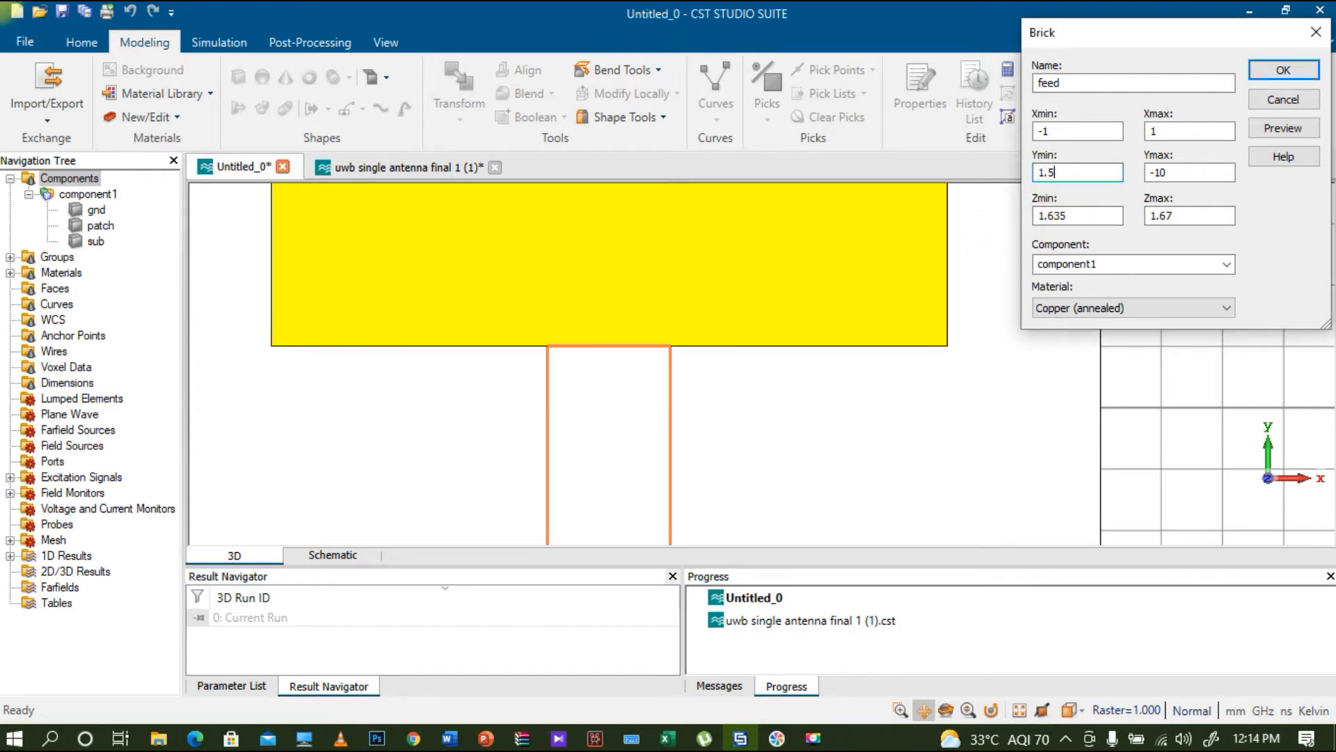
click(1273, 132)
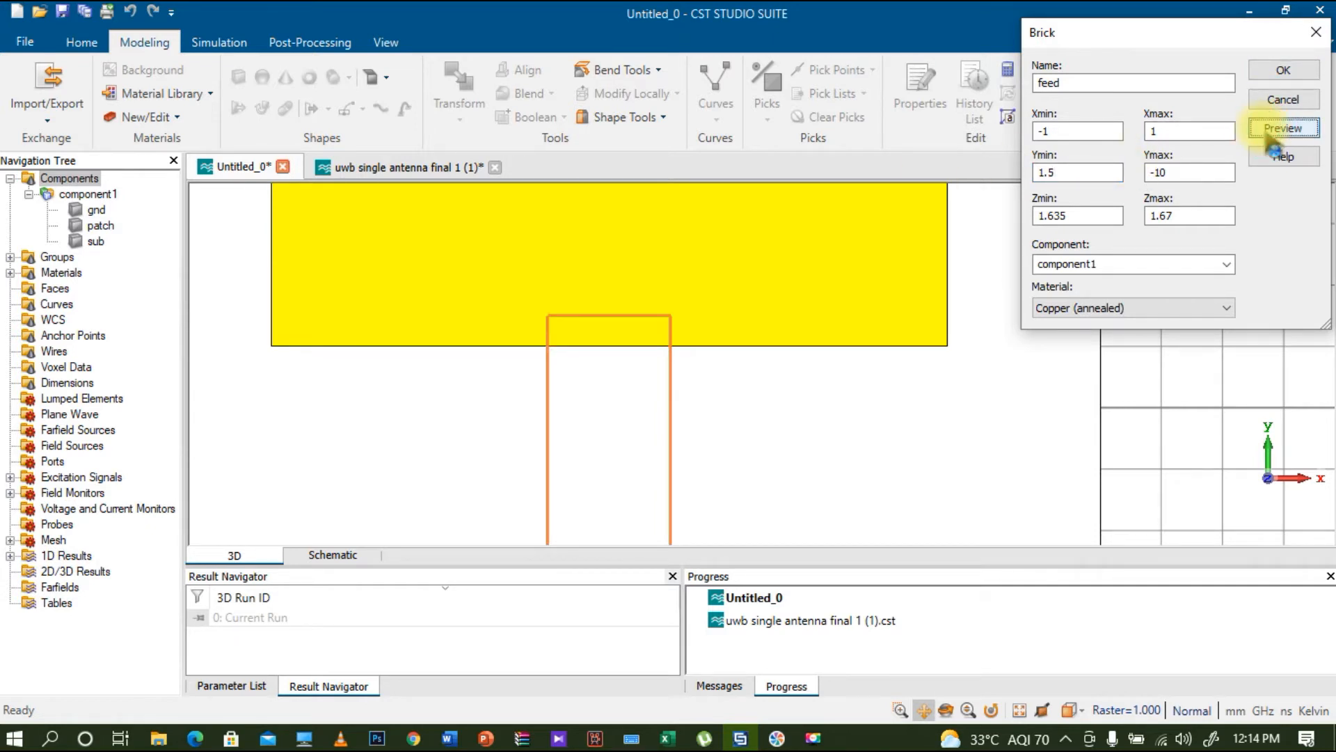
click(1284, 70)
Merge the feed brick into the patch with a Boolean Add.
scroll(968, 302, down, 3)
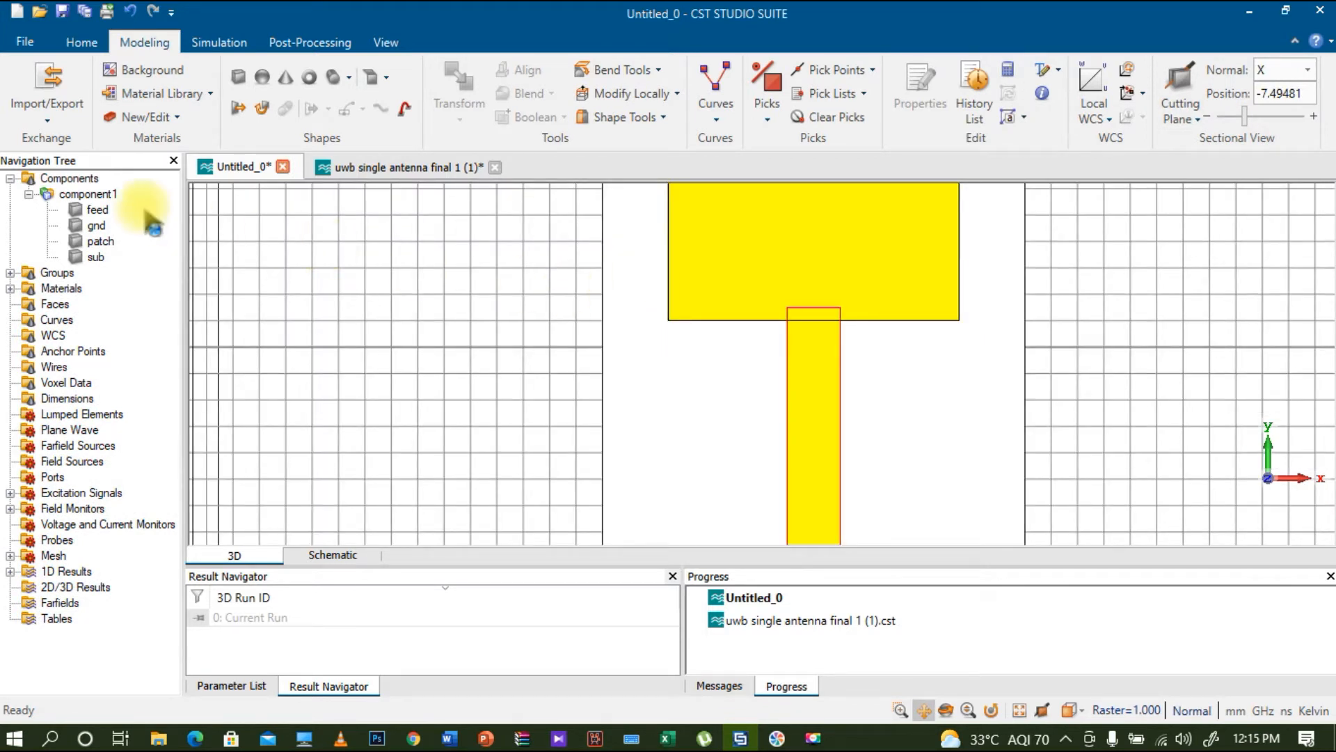
click(102, 244)
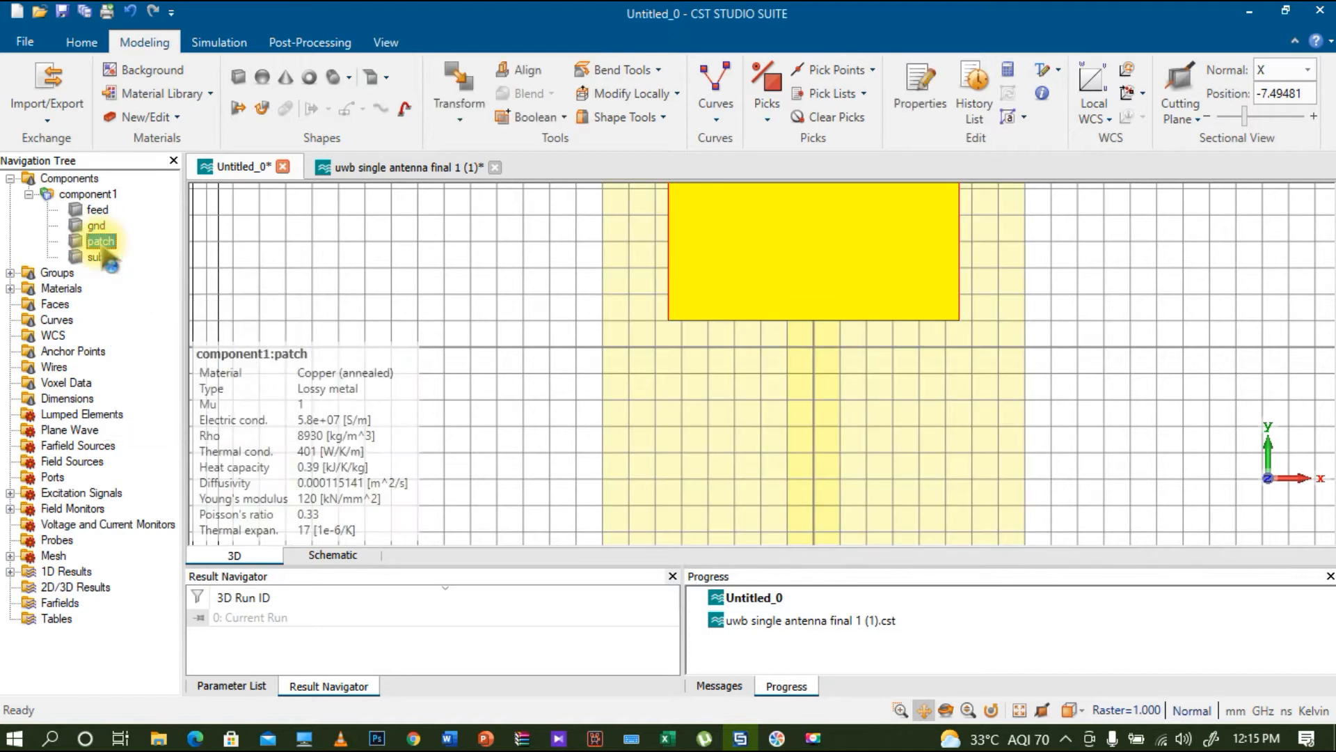
click(557, 118)
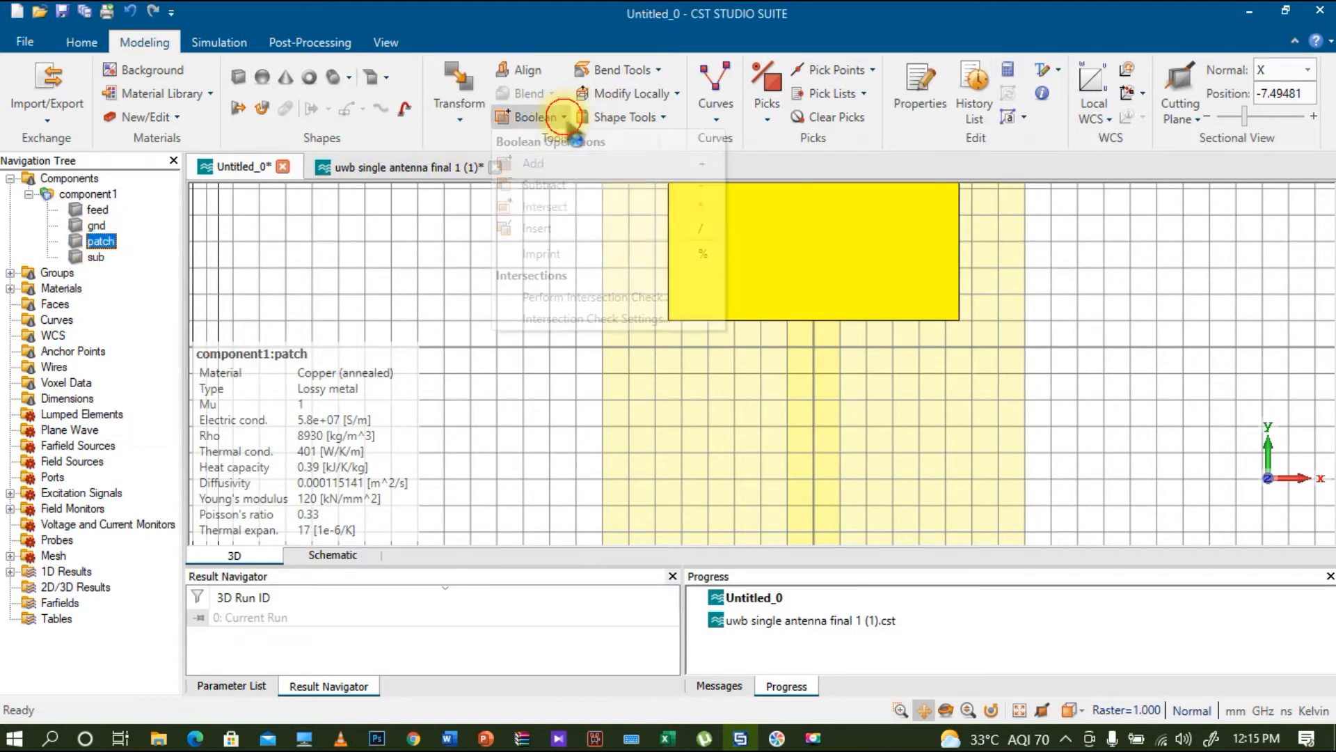
click(535, 164)
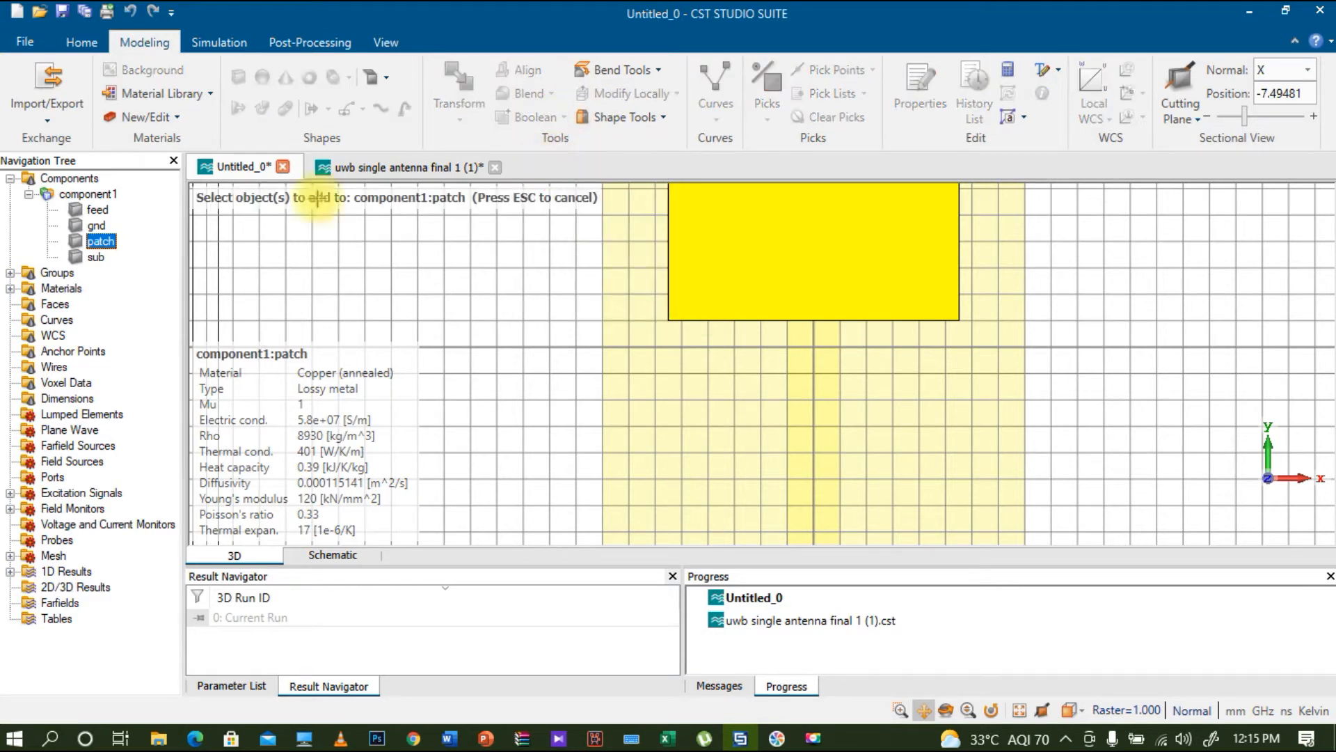
click(97, 210)
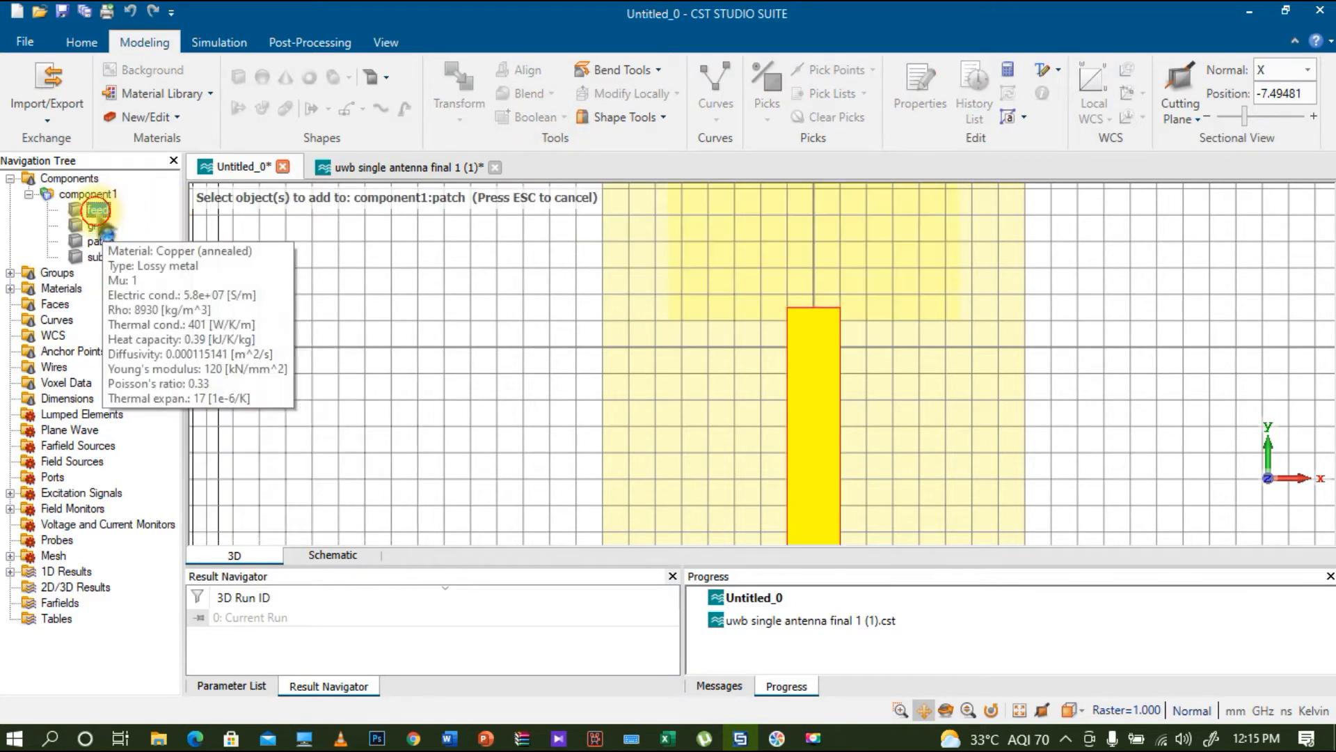
key(Return)
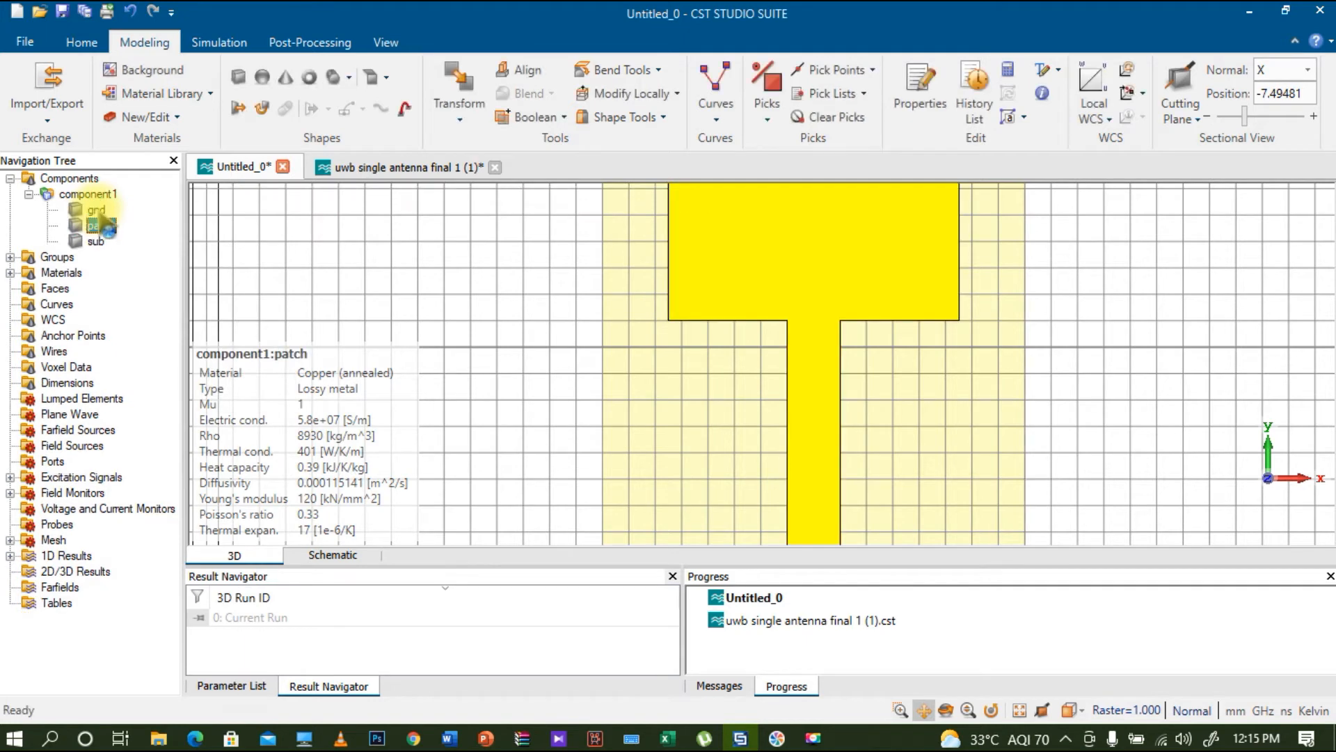
scroll(902, 364, down, 2)
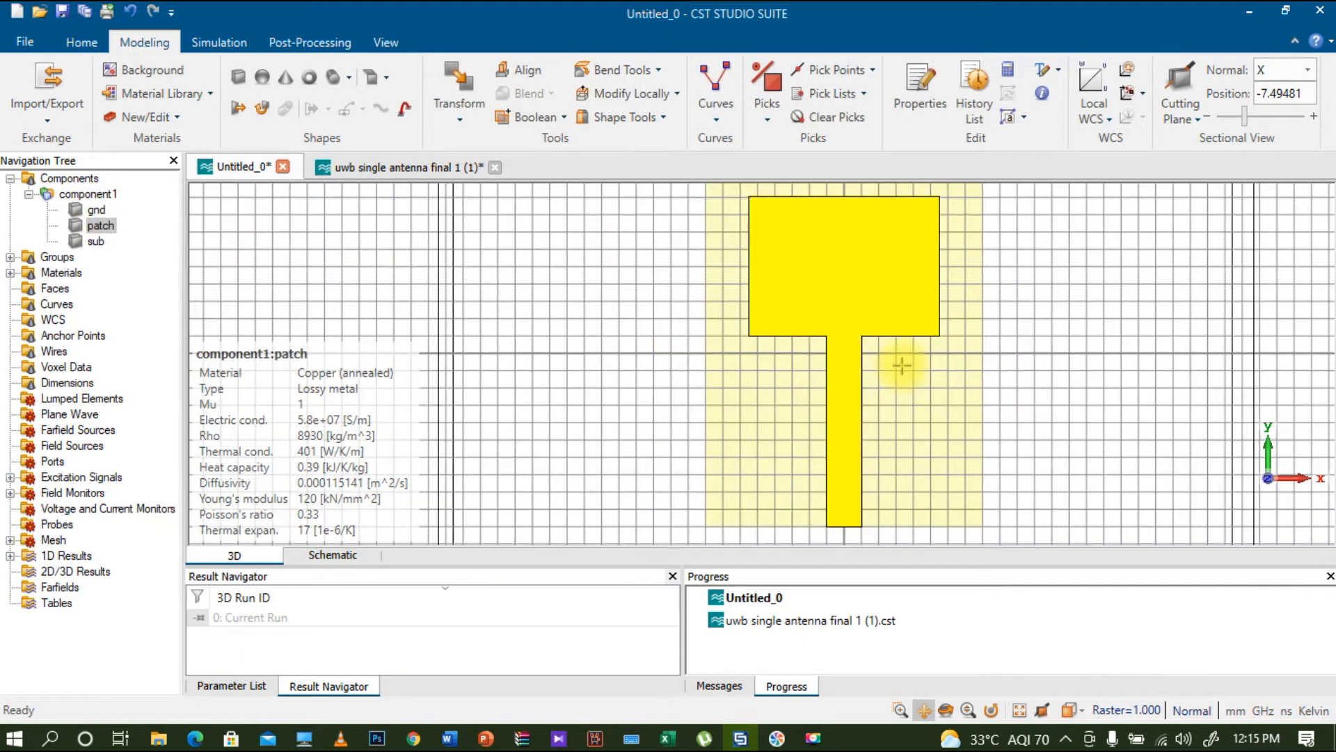
drag(902, 364, 785, 382)
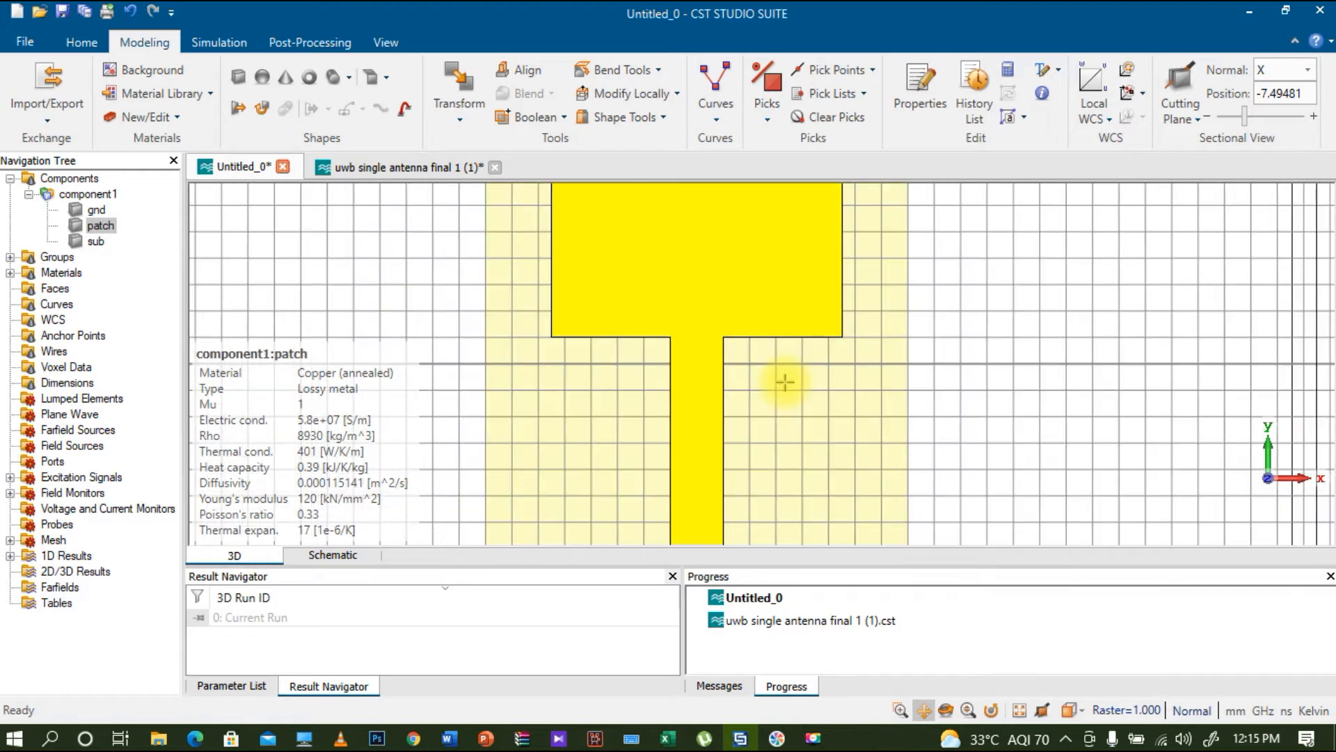
drag(785, 382, 794, 313)
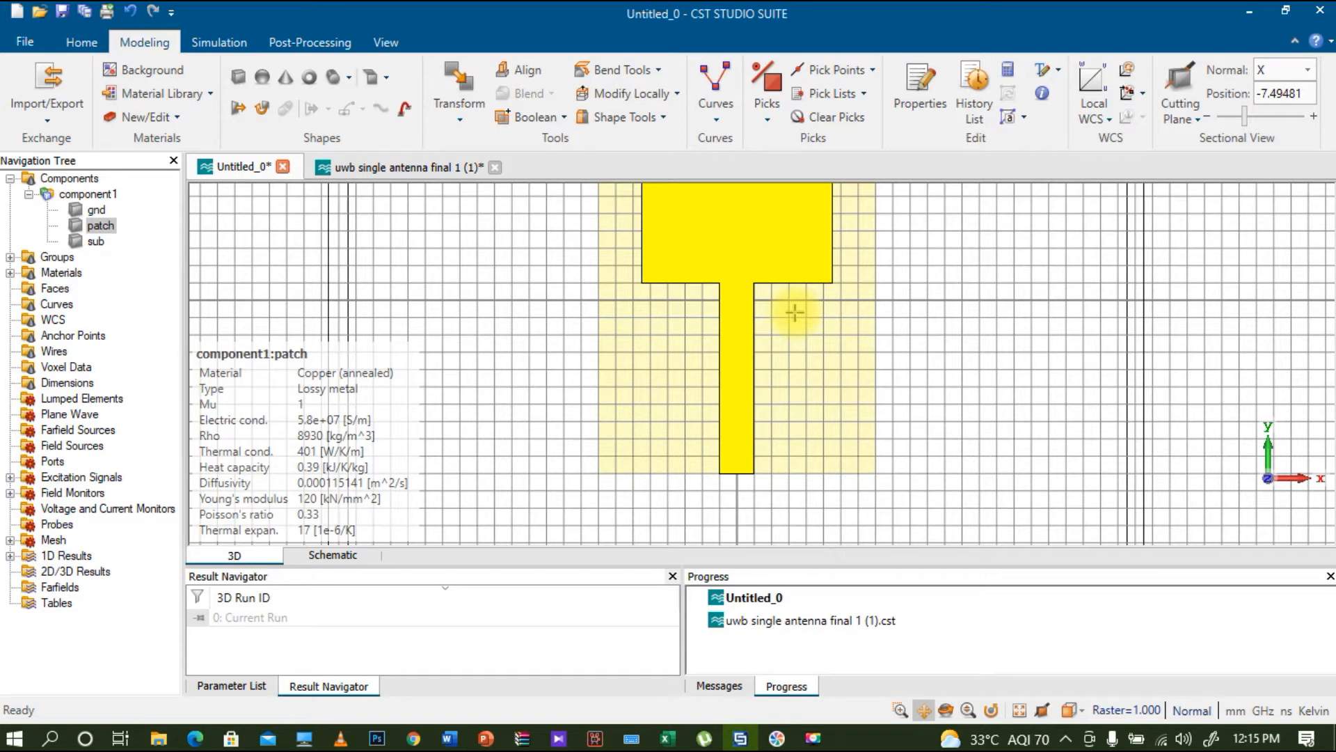
click(88, 194)
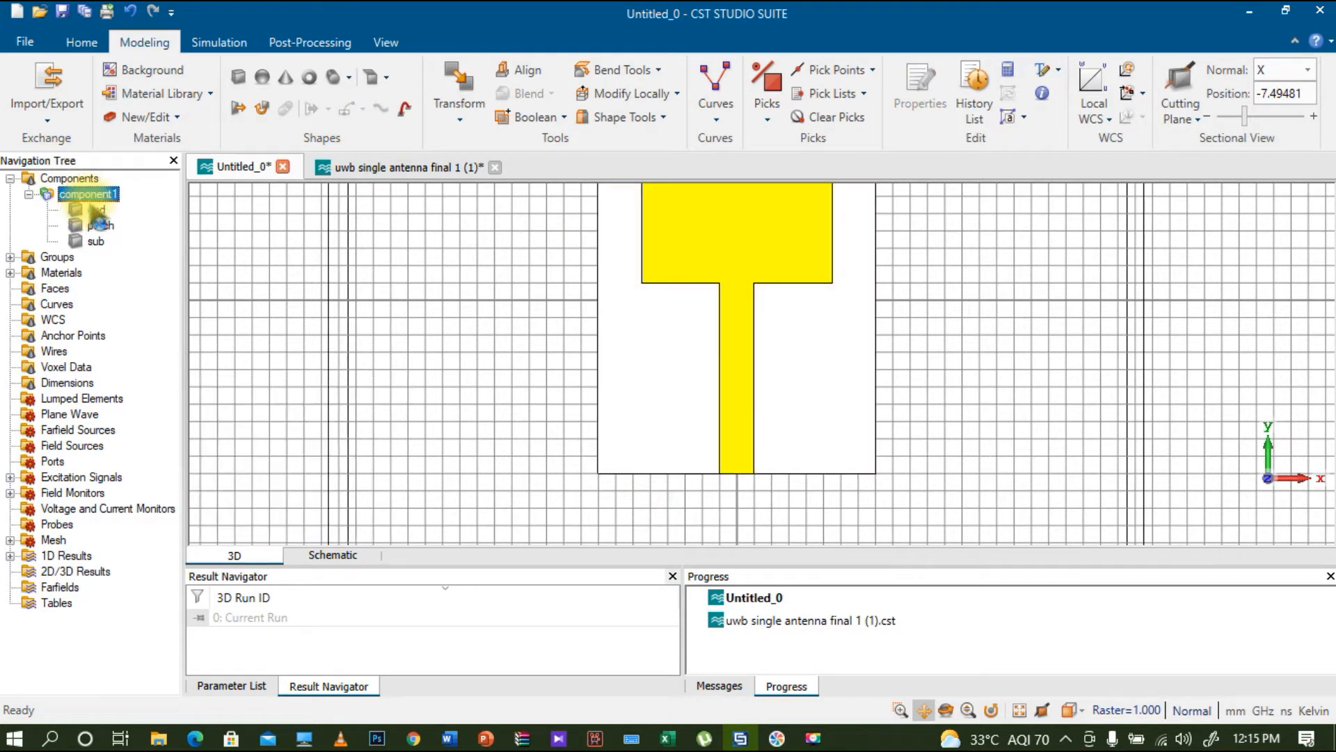
click(487, 357)
scroll(487, 357, down, 2)
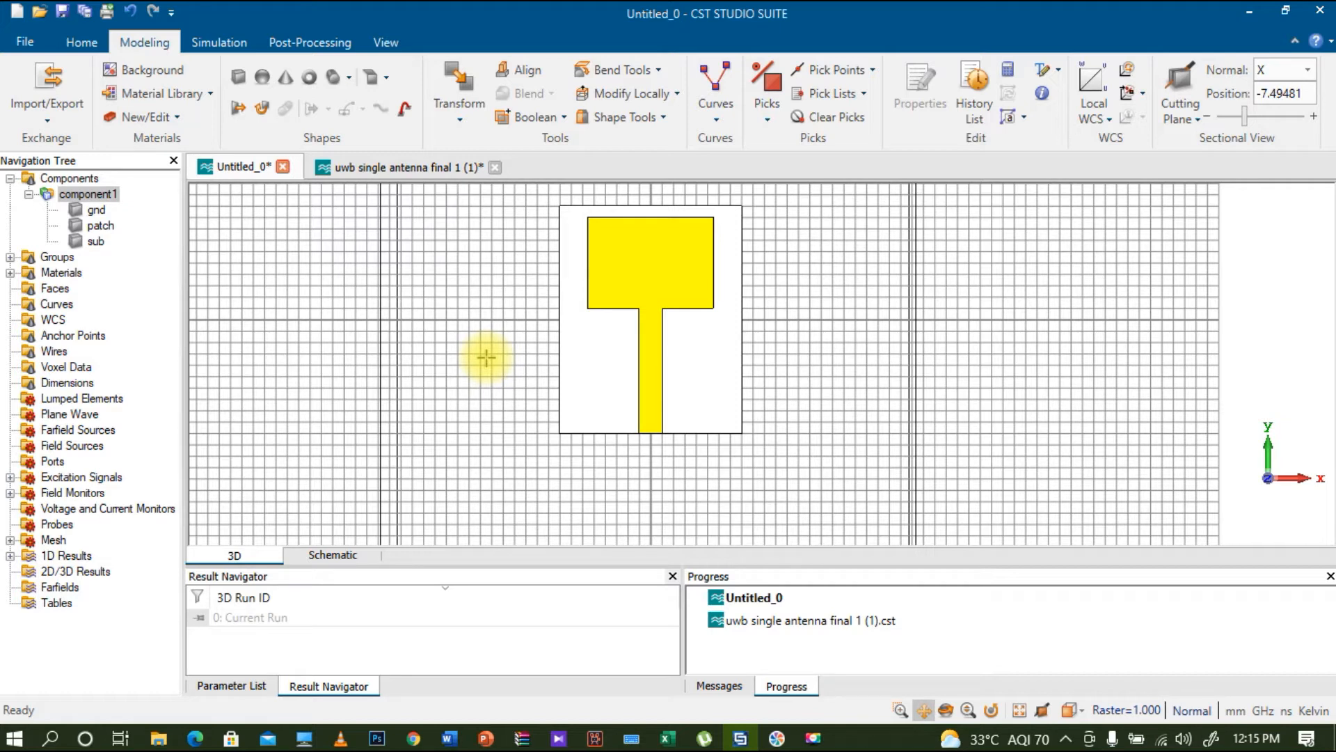
Try to open the solver setup for the antenna model.
click(222, 42)
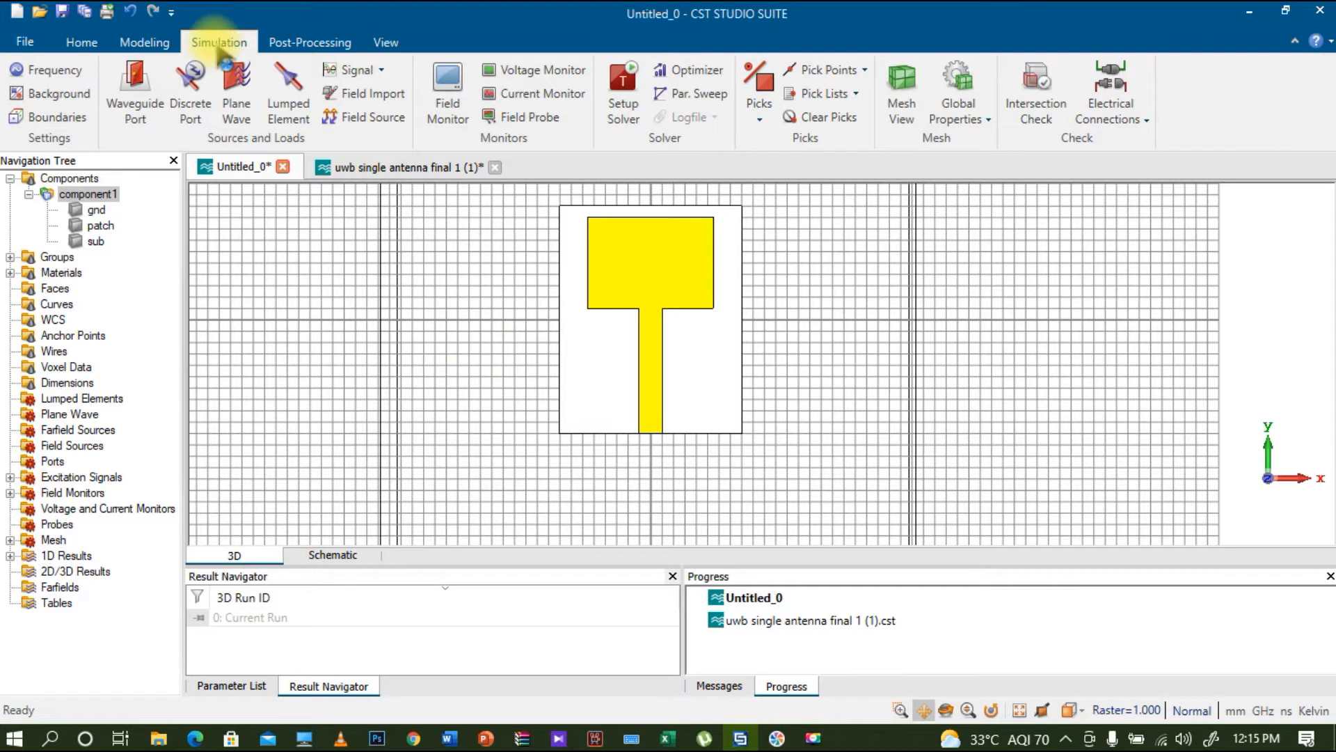
click(630, 104)
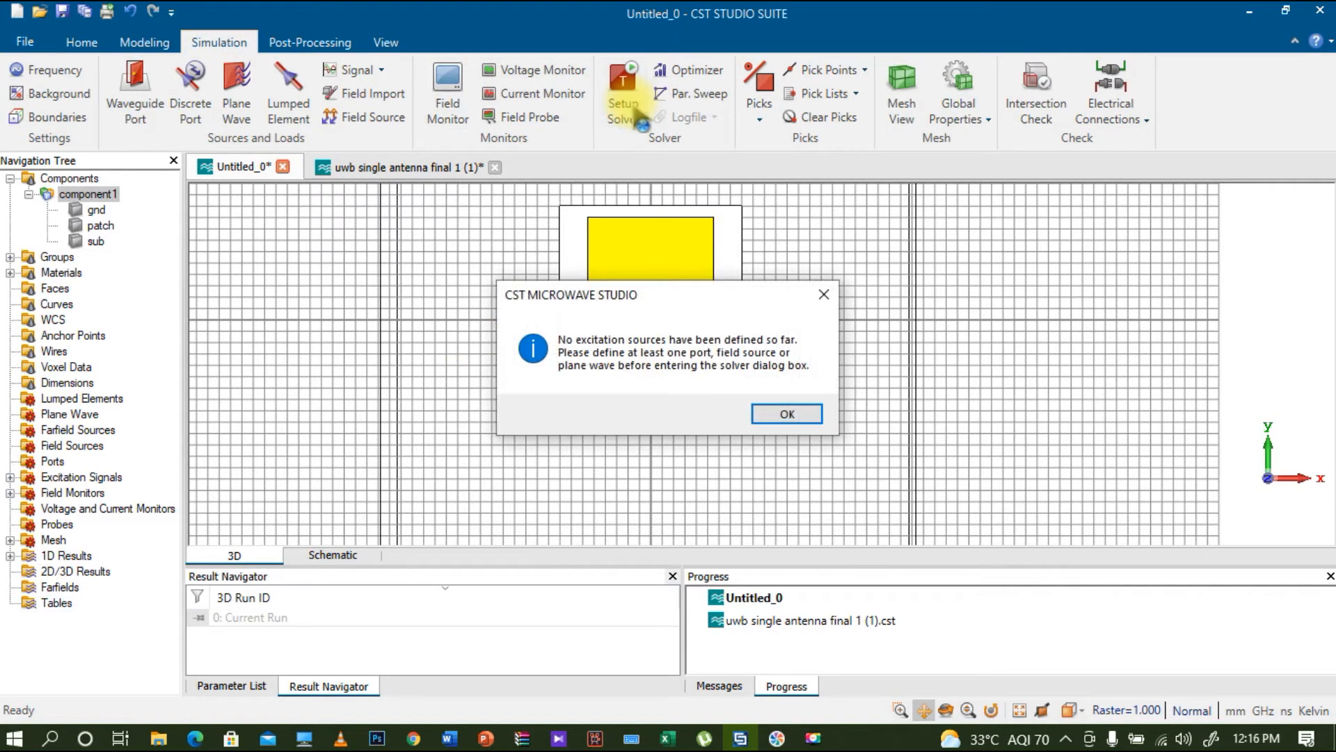
click(791, 414)
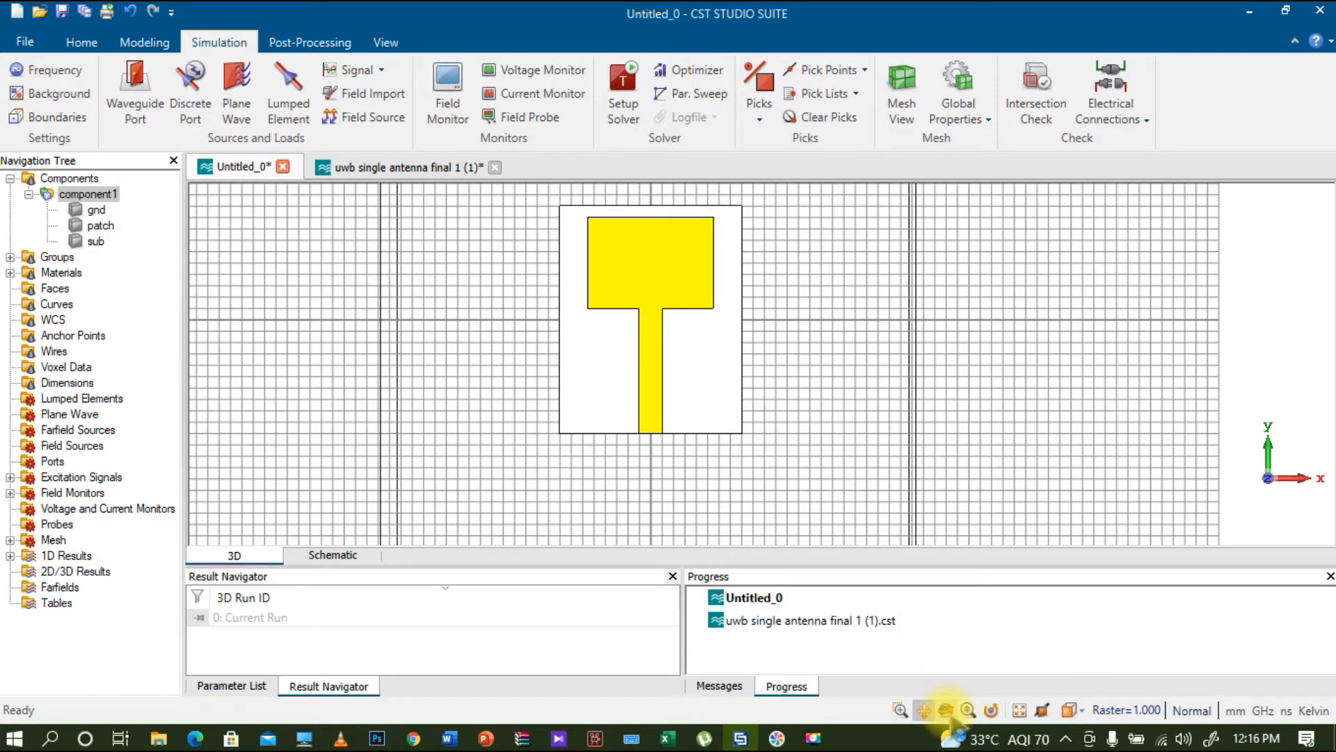
Examine the end face of the feed line at the substrate's edge.
click(948, 710)
drag(680, 455, 700, 353)
drag(679, 468, 691, 342)
scroll(691, 342, up, 5)
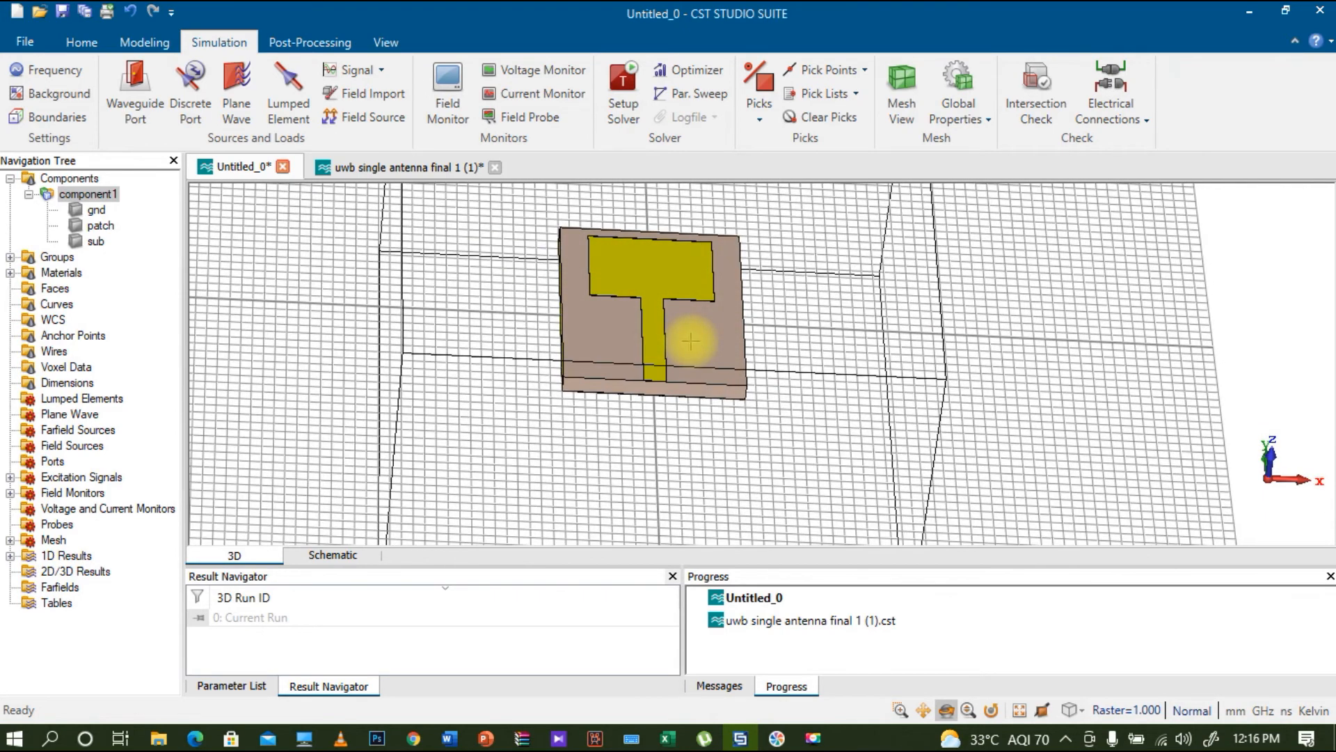
scroll(662, 448, up, 3)
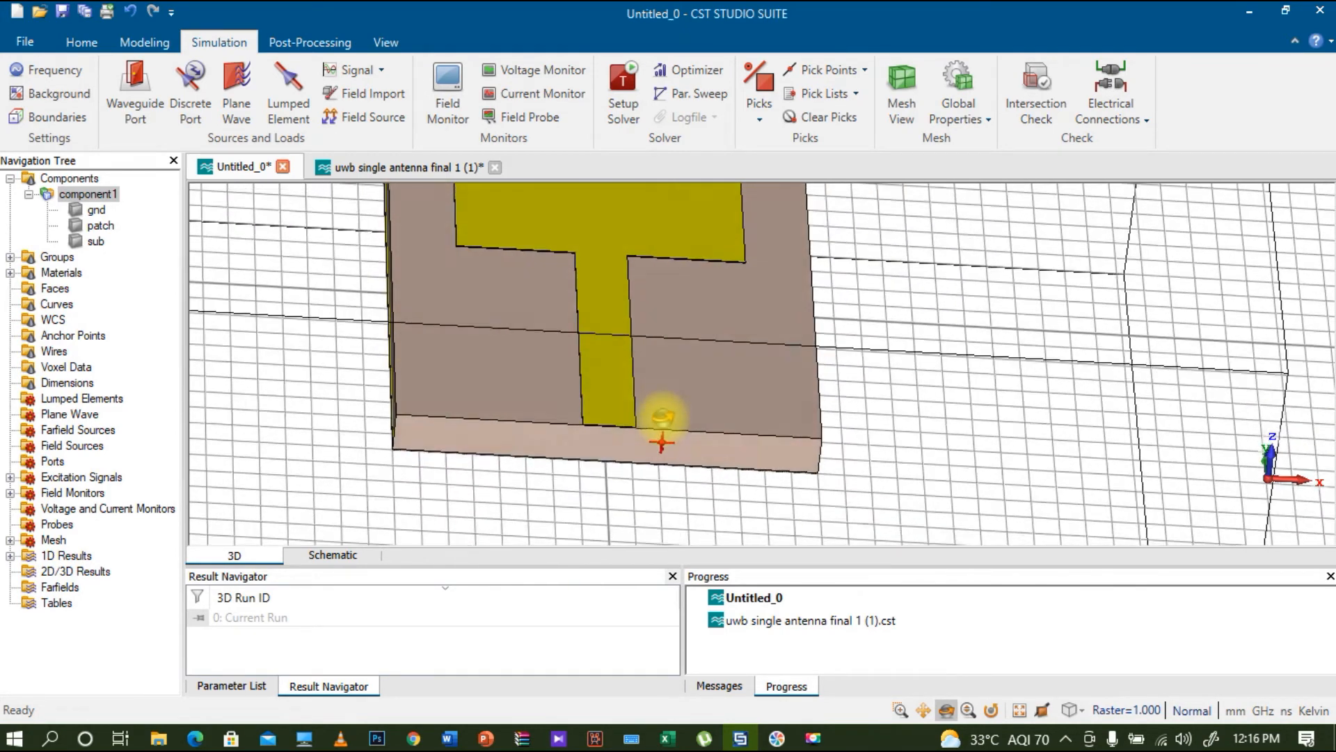
scroll(662, 389, up, 3)
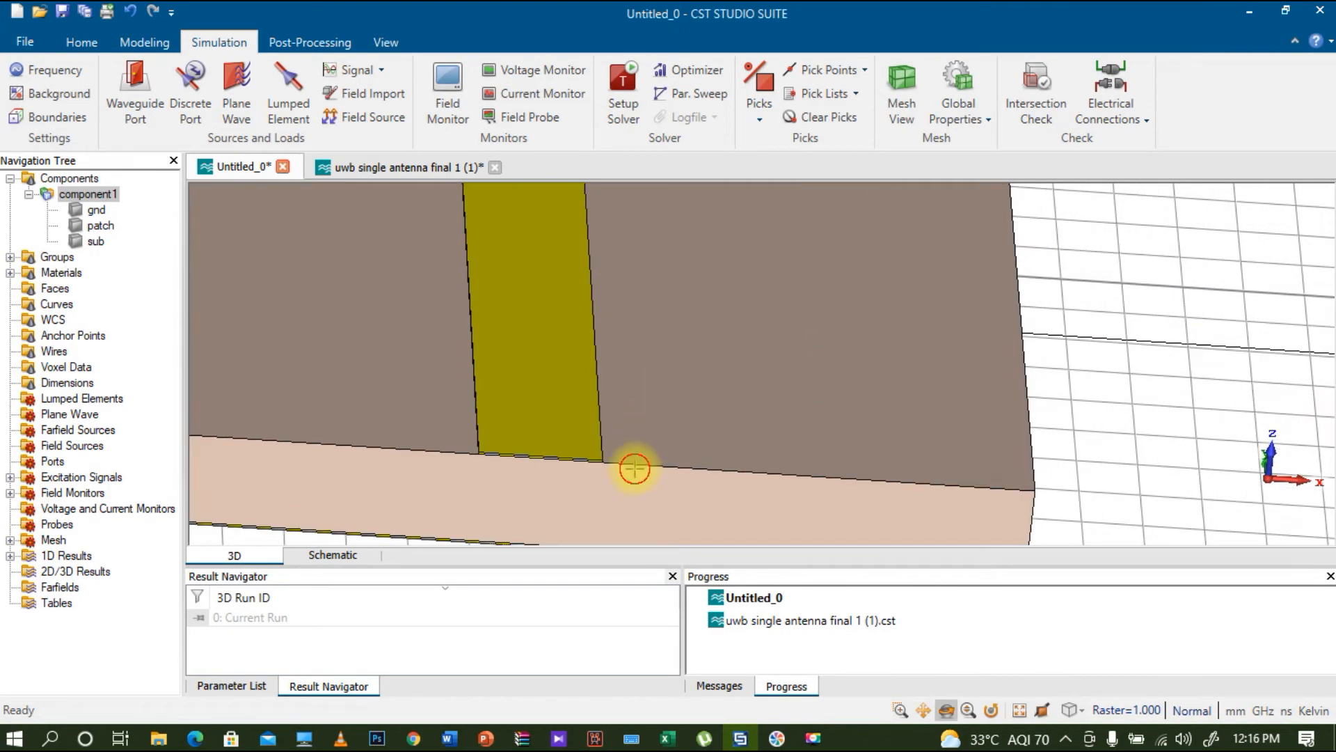
scroll(641, 409, up, 5)
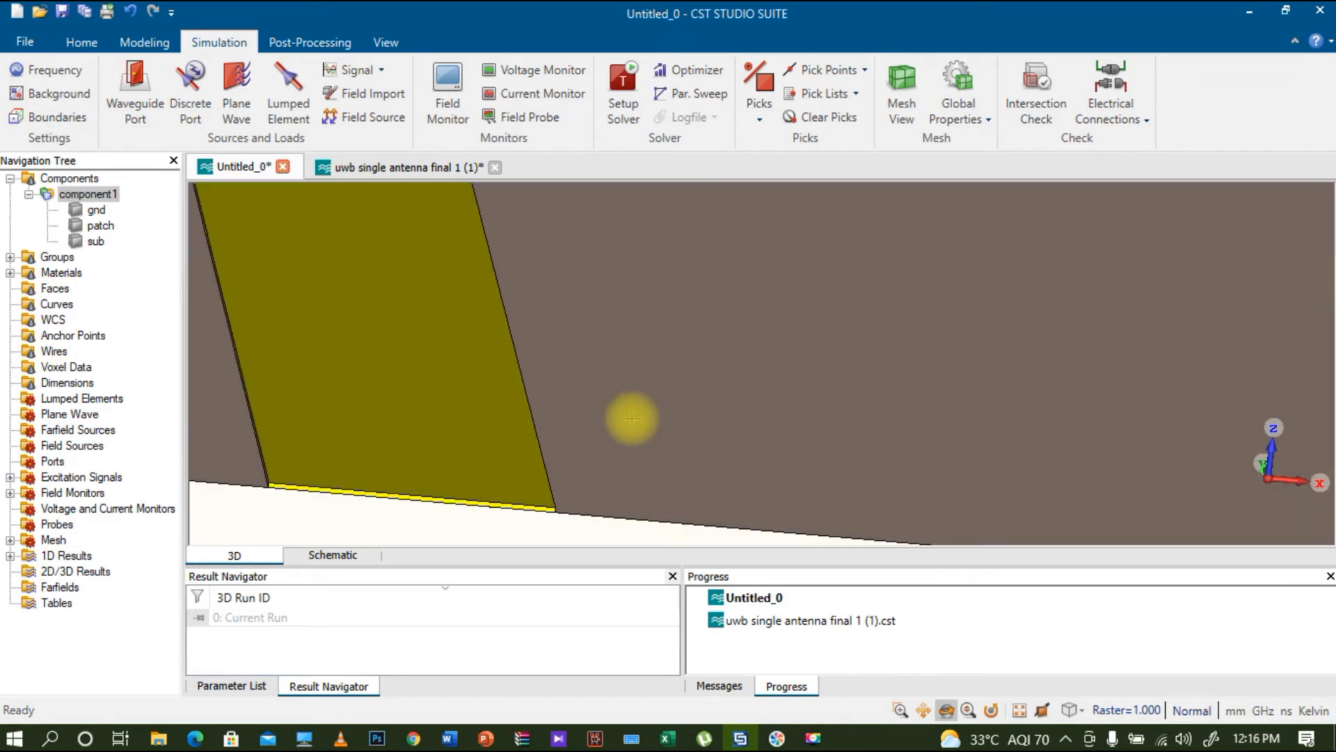
click(924, 710)
drag(620, 453, 790, 322)
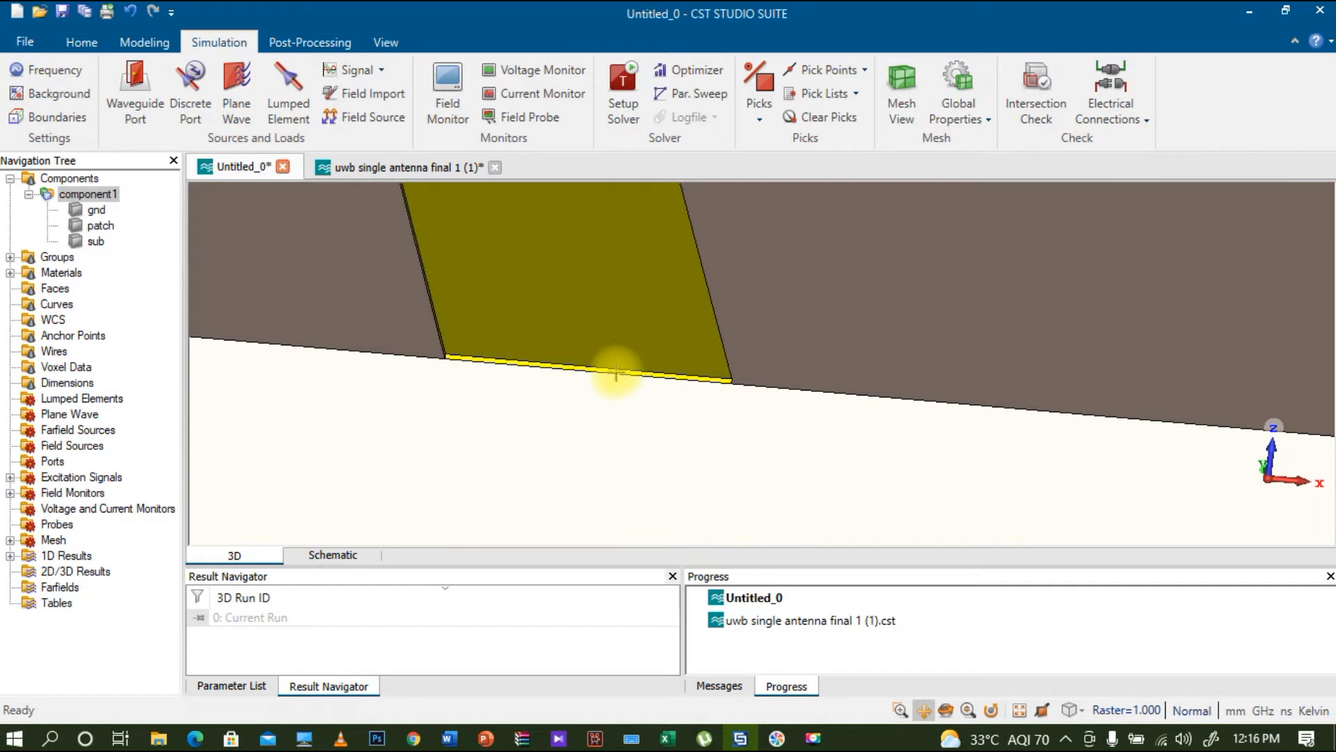
click(81, 42)
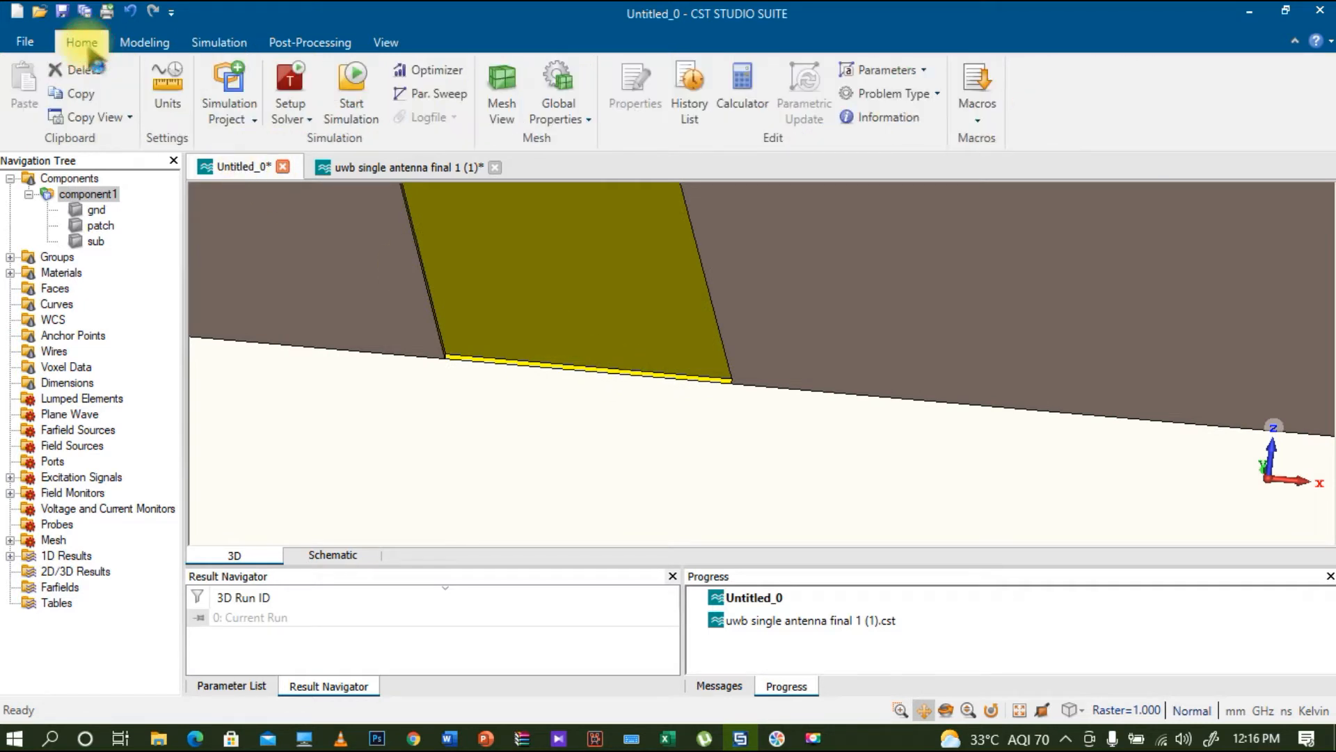
click(977, 103)
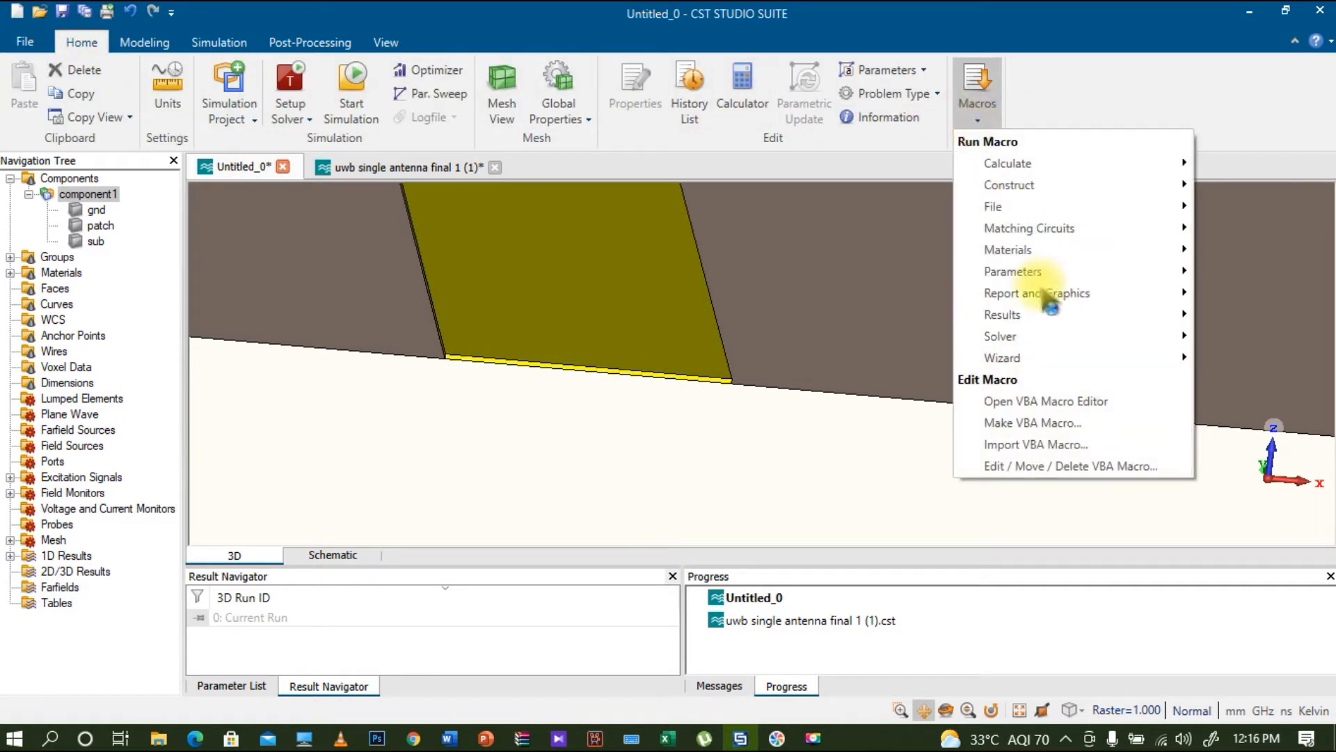
mouse_move(1047, 337)
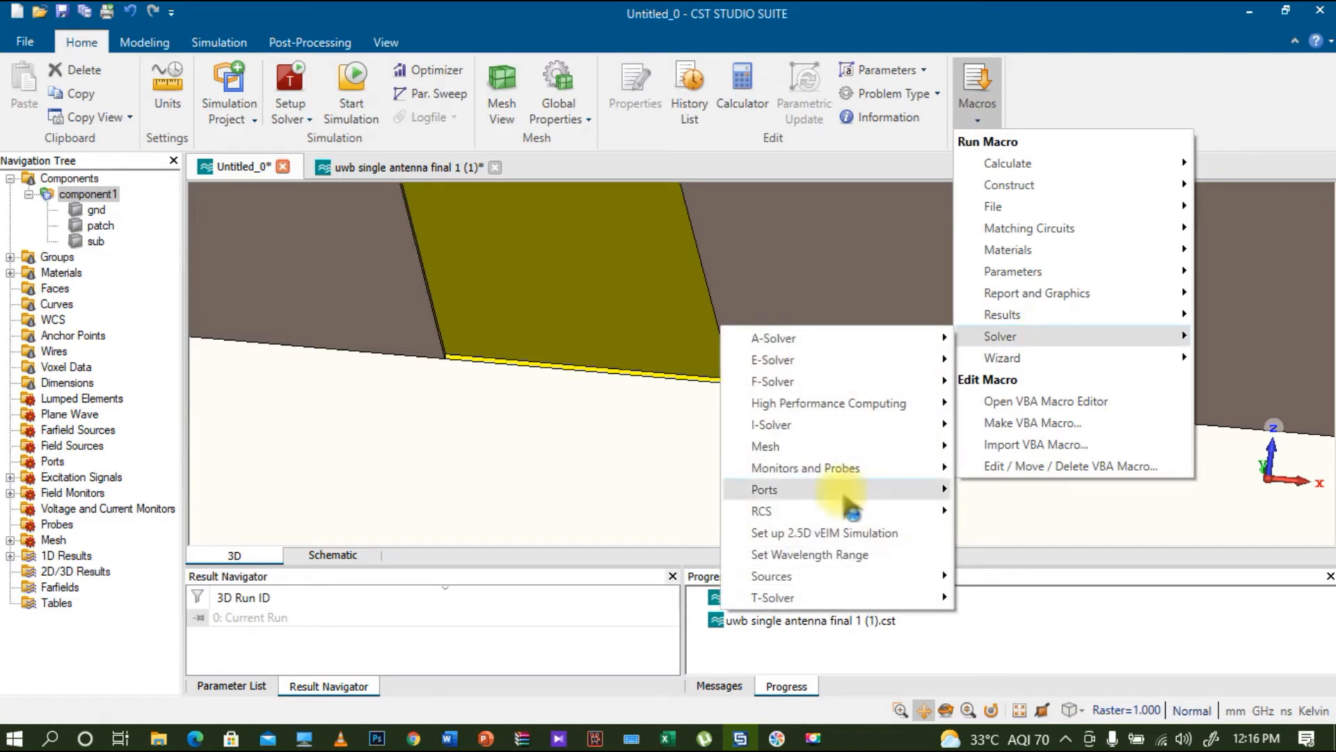
mouse_move(846, 487)
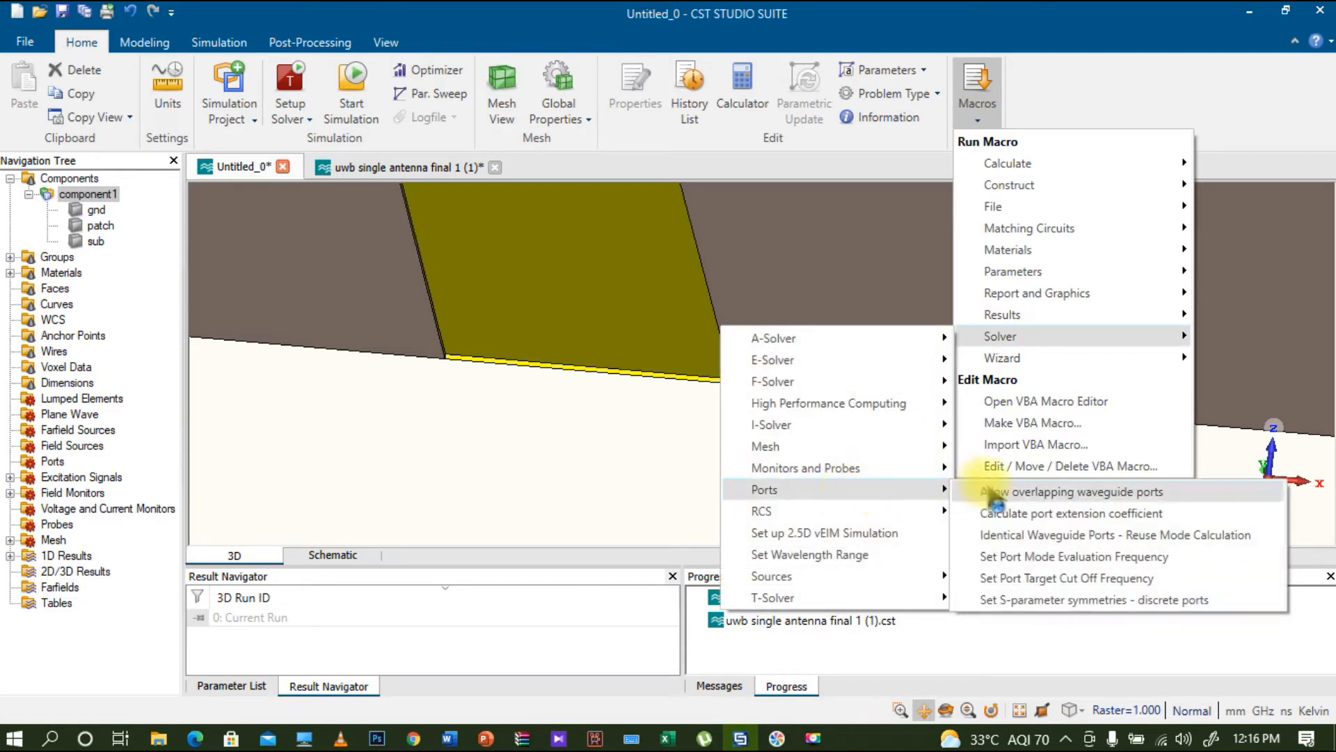
click(1009, 513)
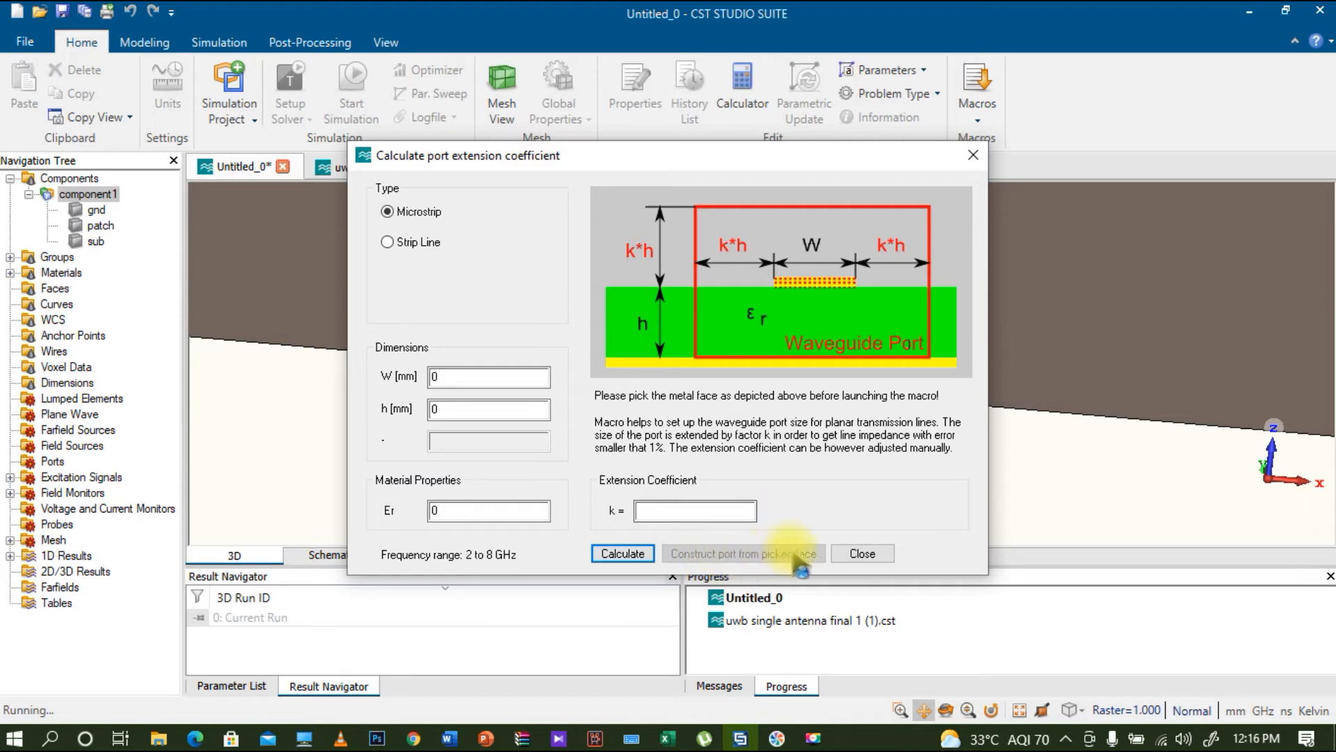
click(867, 553)
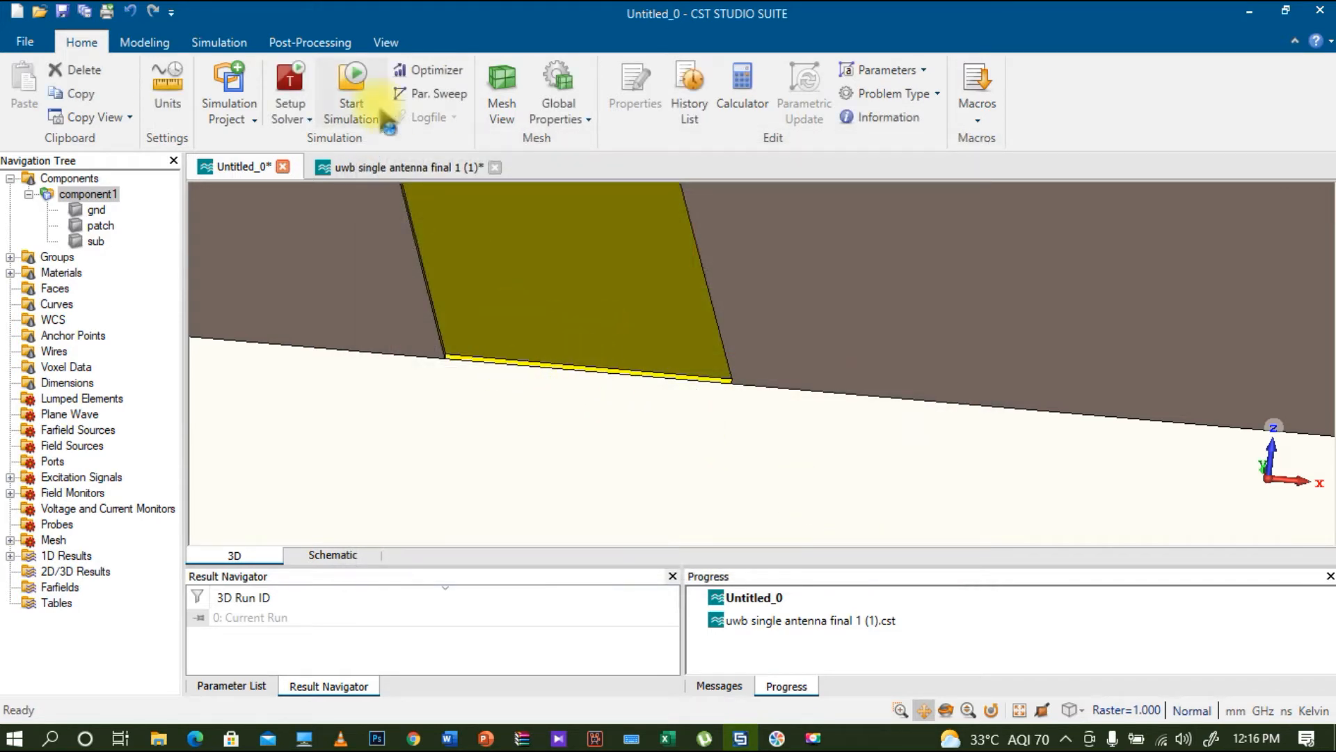
Pick the thin end face of the patch's feed line at the substrate edge.
click(146, 44)
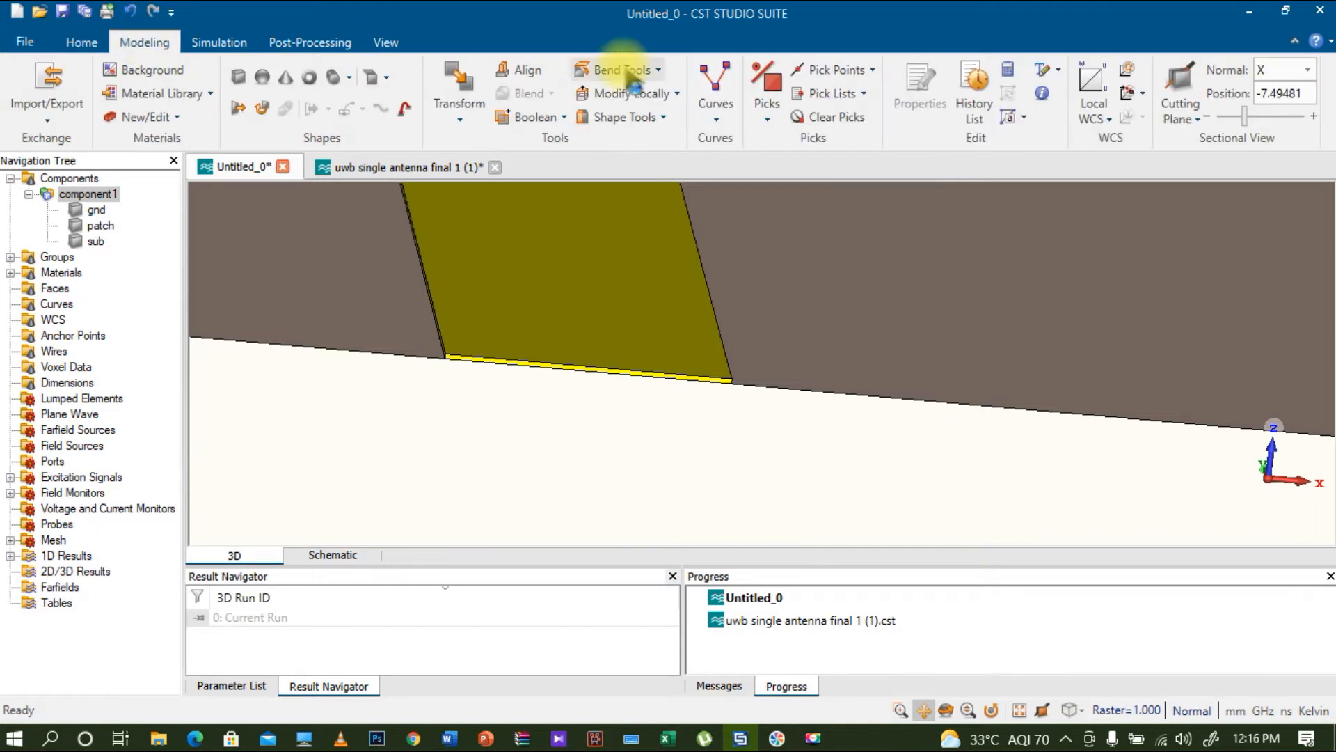
click(767, 117)
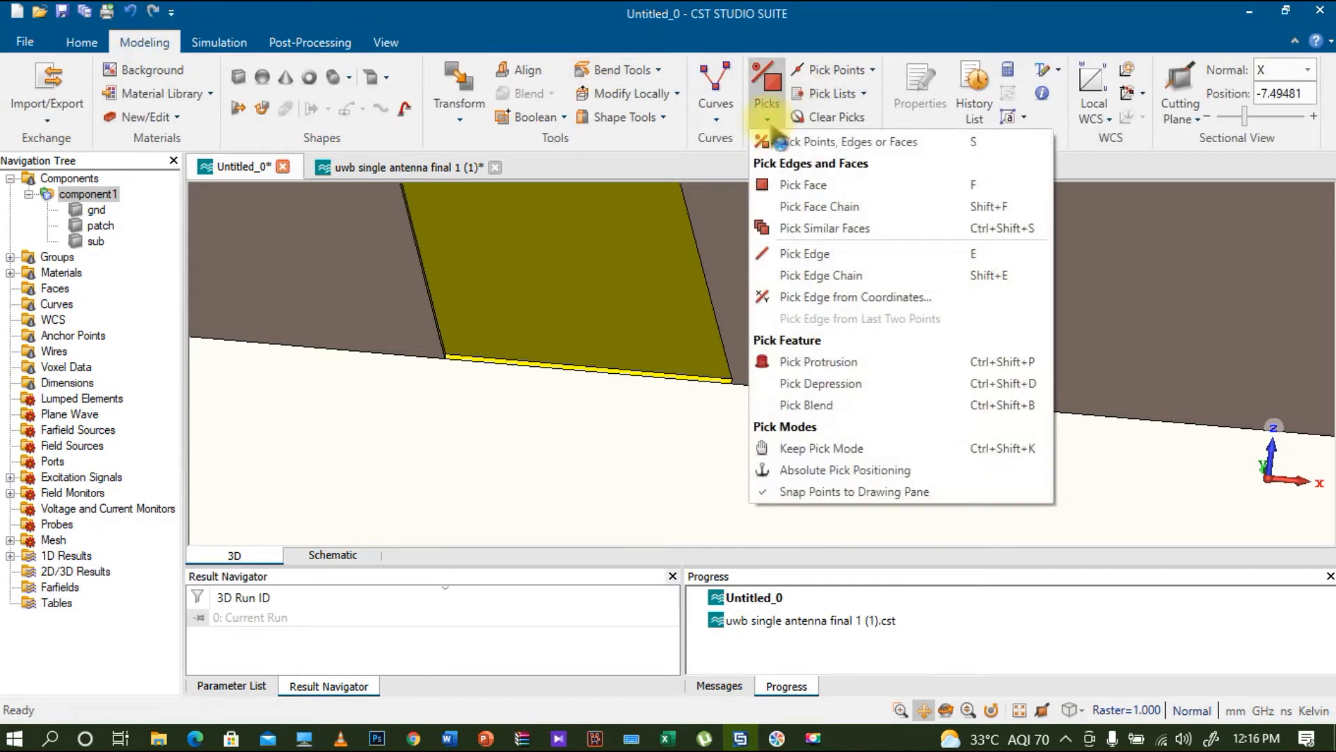
click(811, 186)
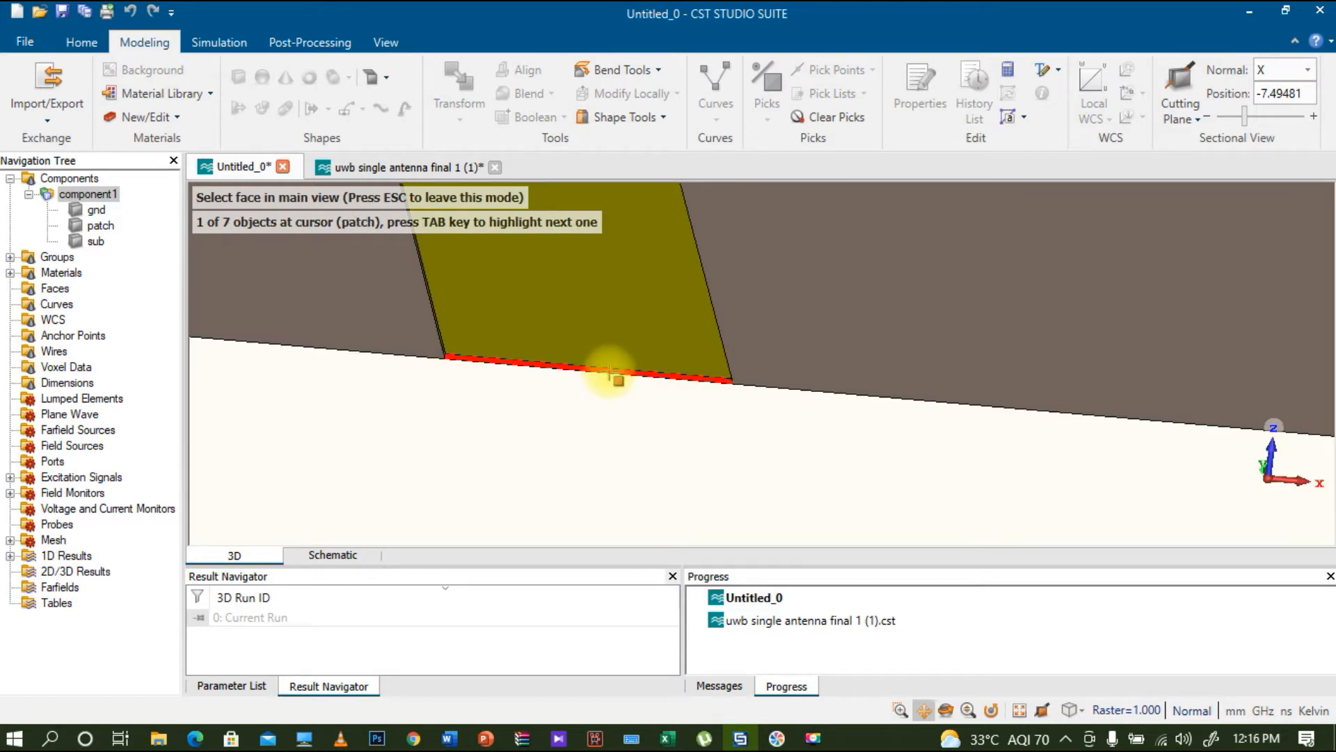
click(609, 371)
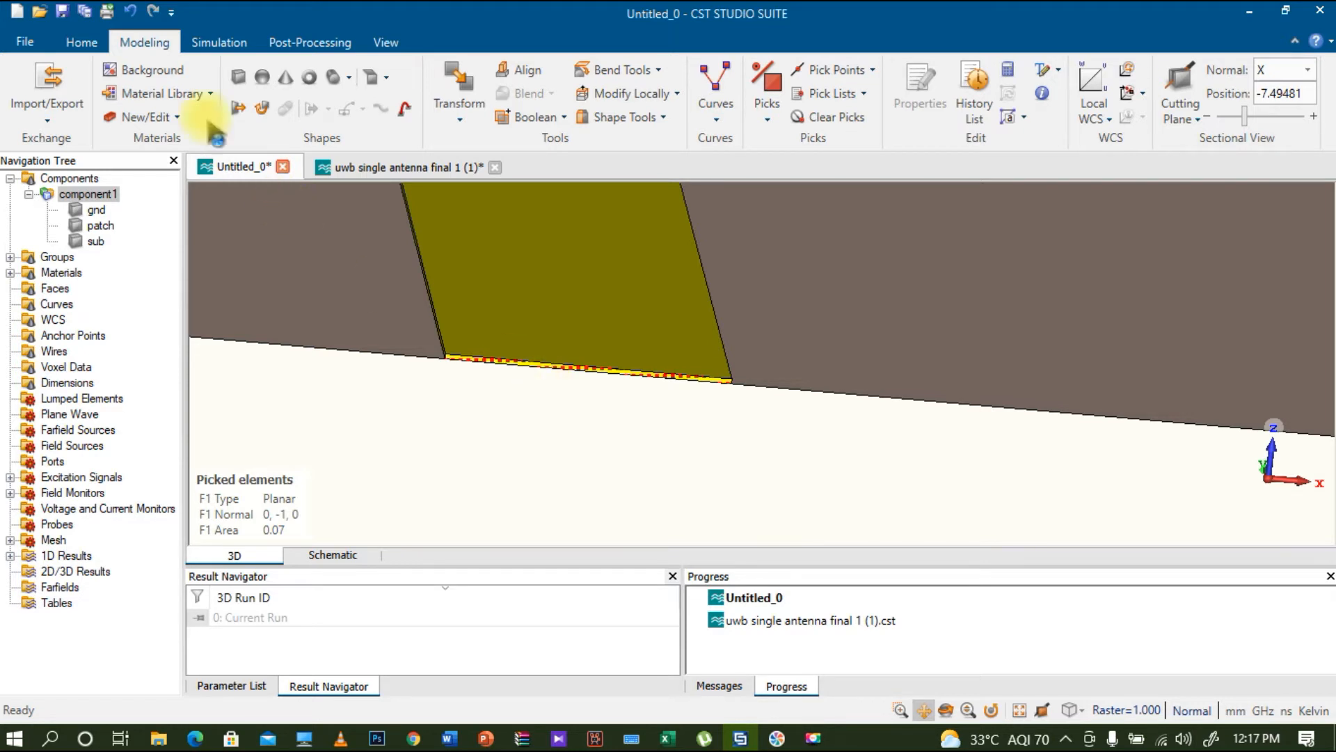
Run the port extension coefficient macro on the picked face and calculate k for the microstrip feed.
click(83, 42)
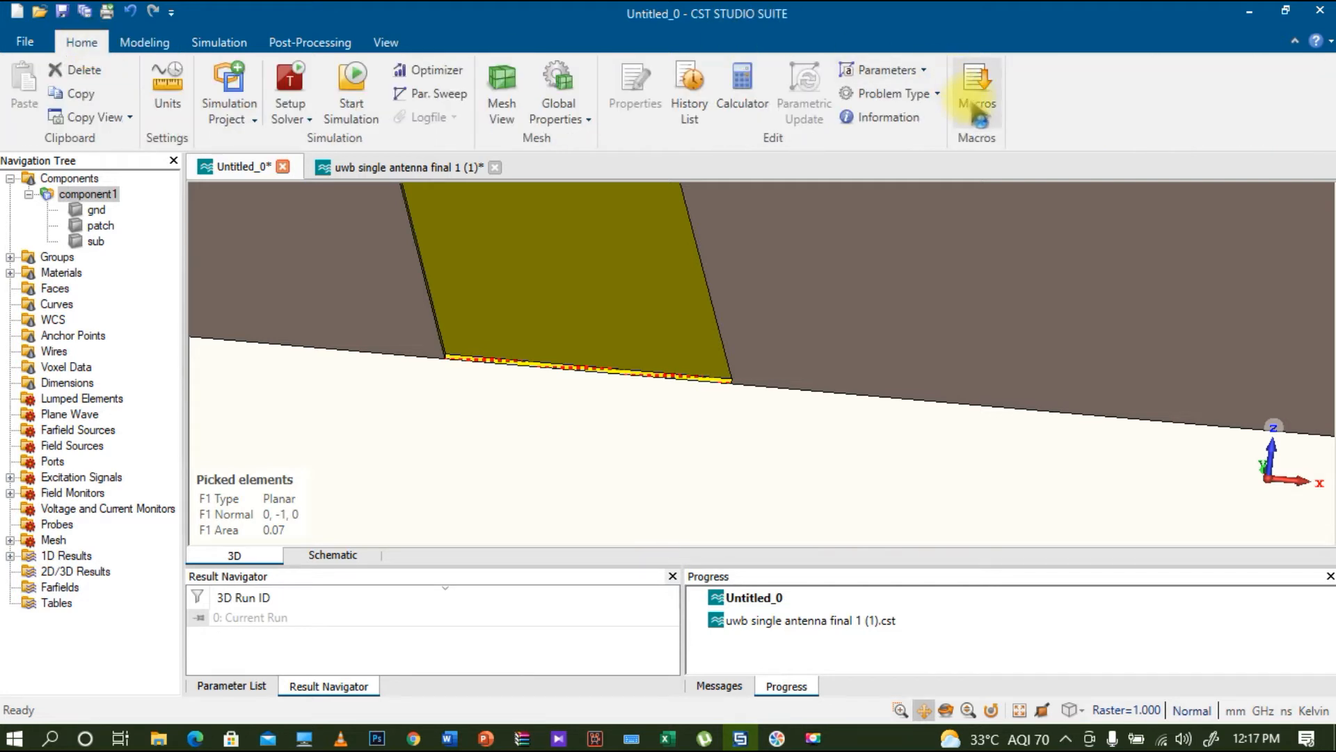
click(978, 104)
mouse_move(1018, 342)
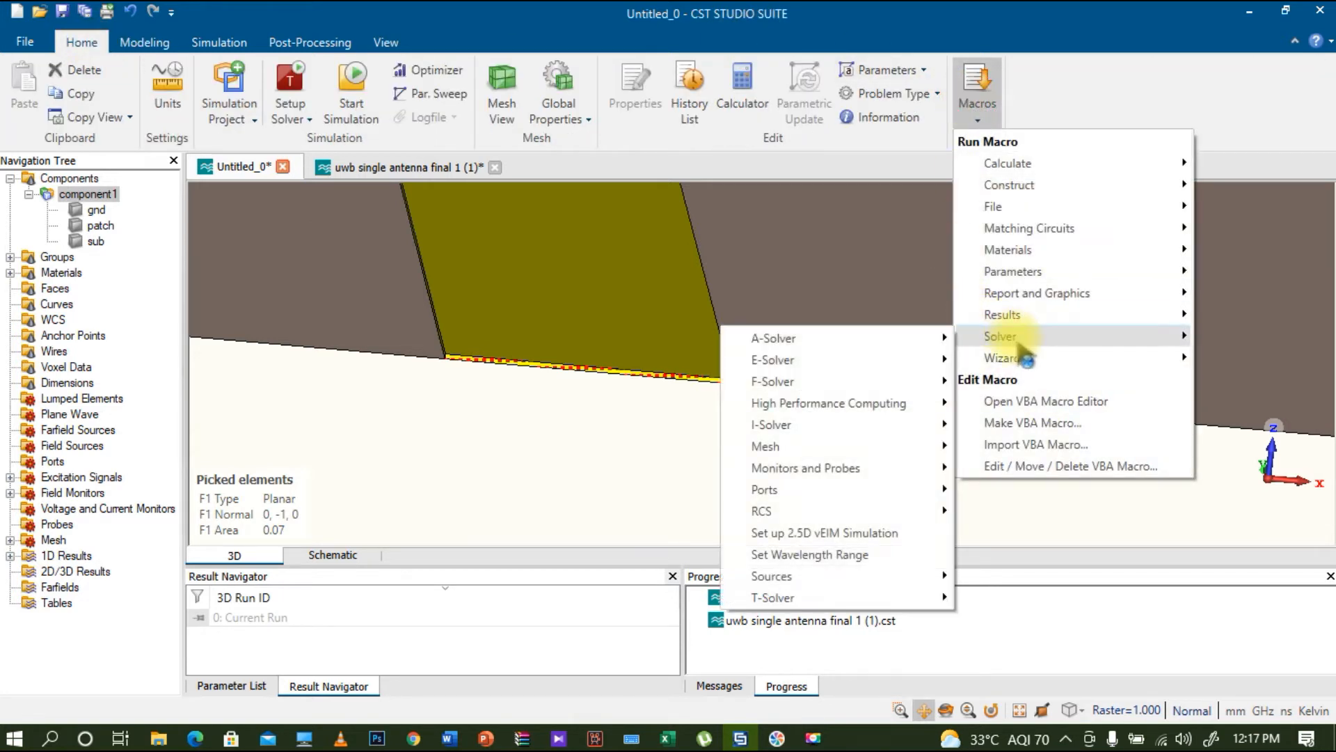
mouse_move(901, 496)
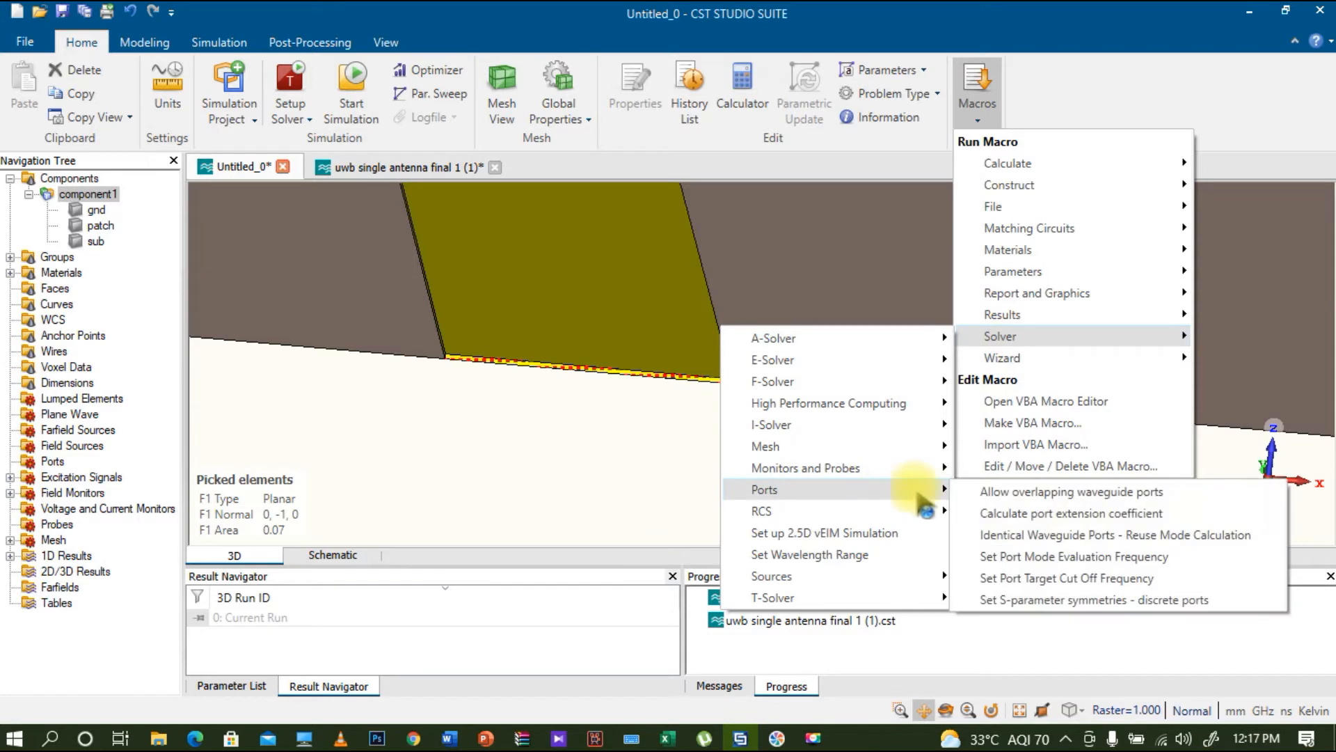
click(1037, 514)
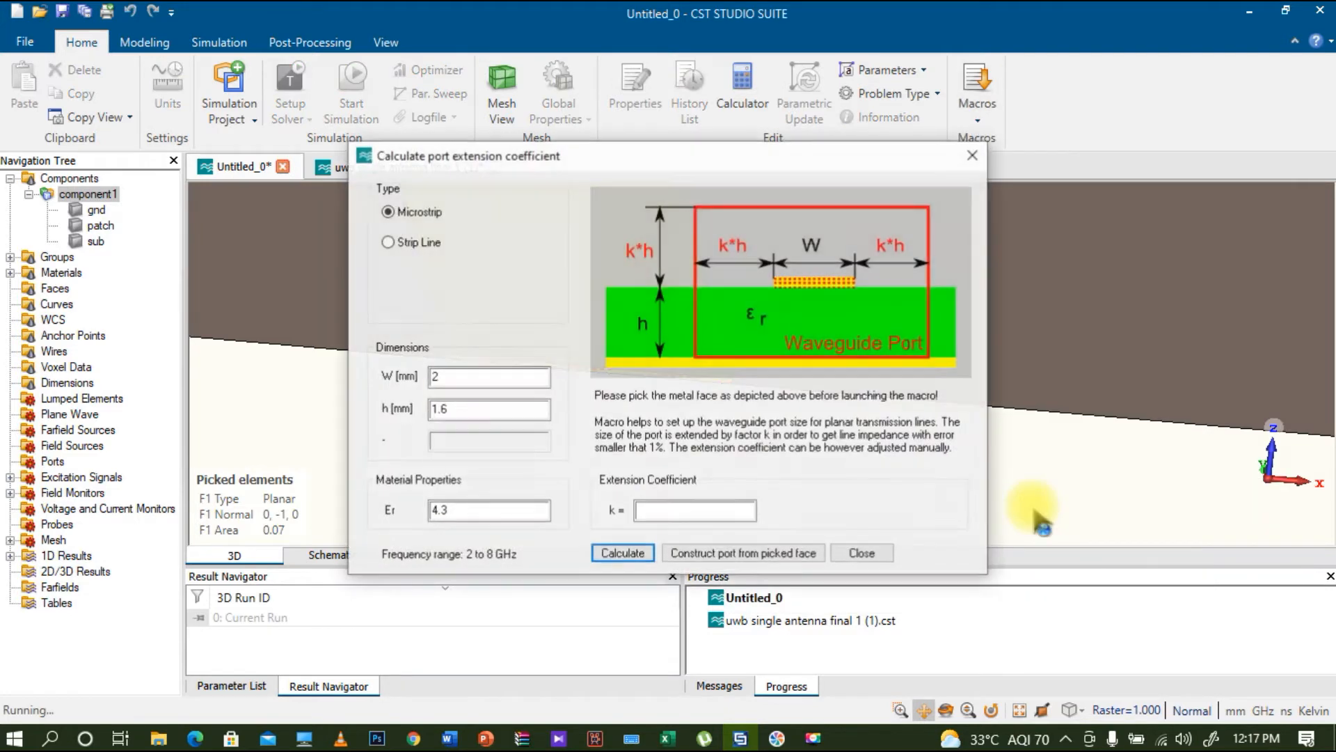
drag(616, 159, 896, 145)
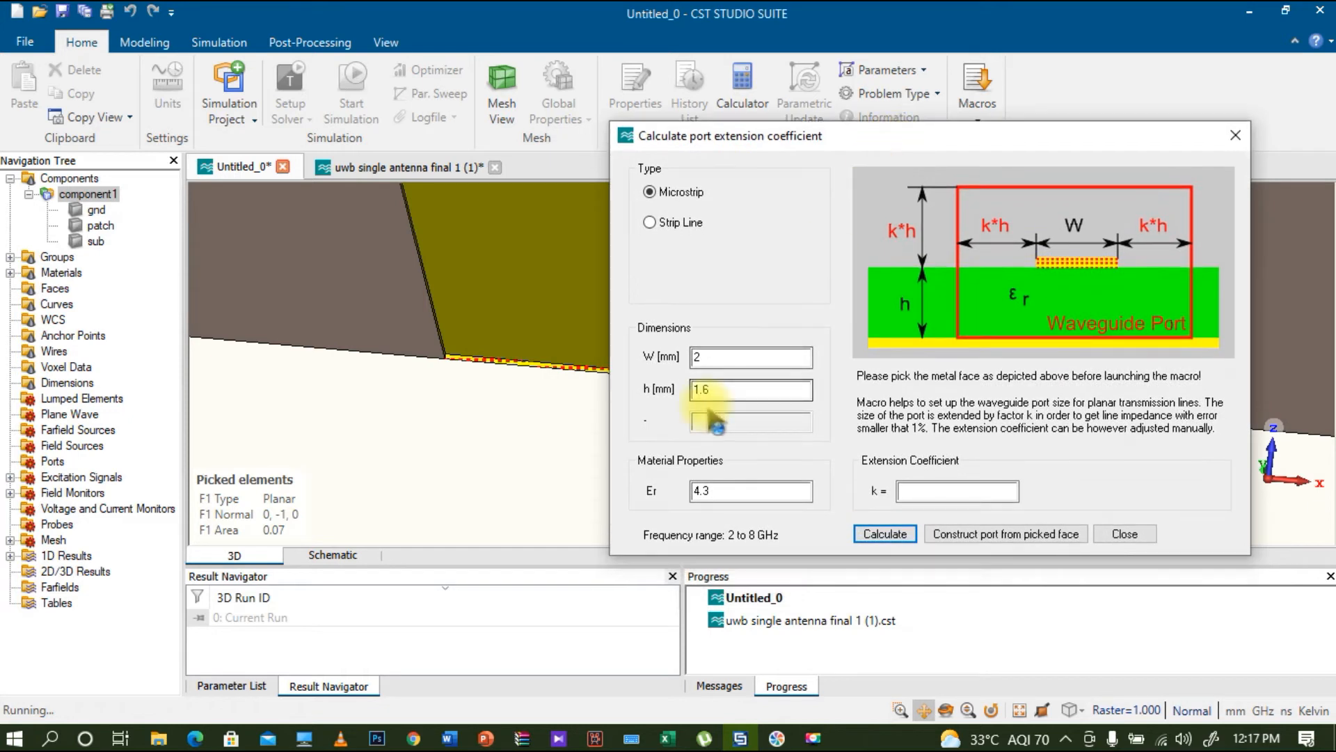
click(731, 393)
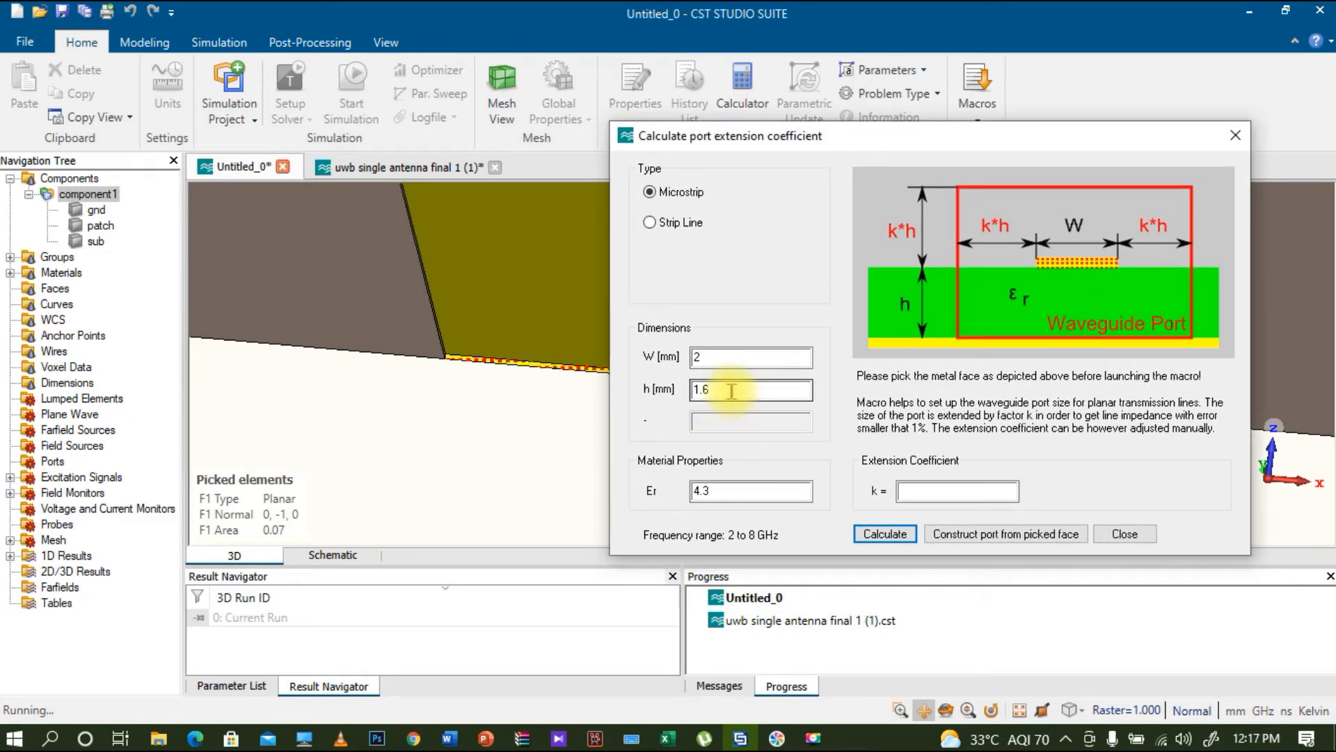
click(886, 536)
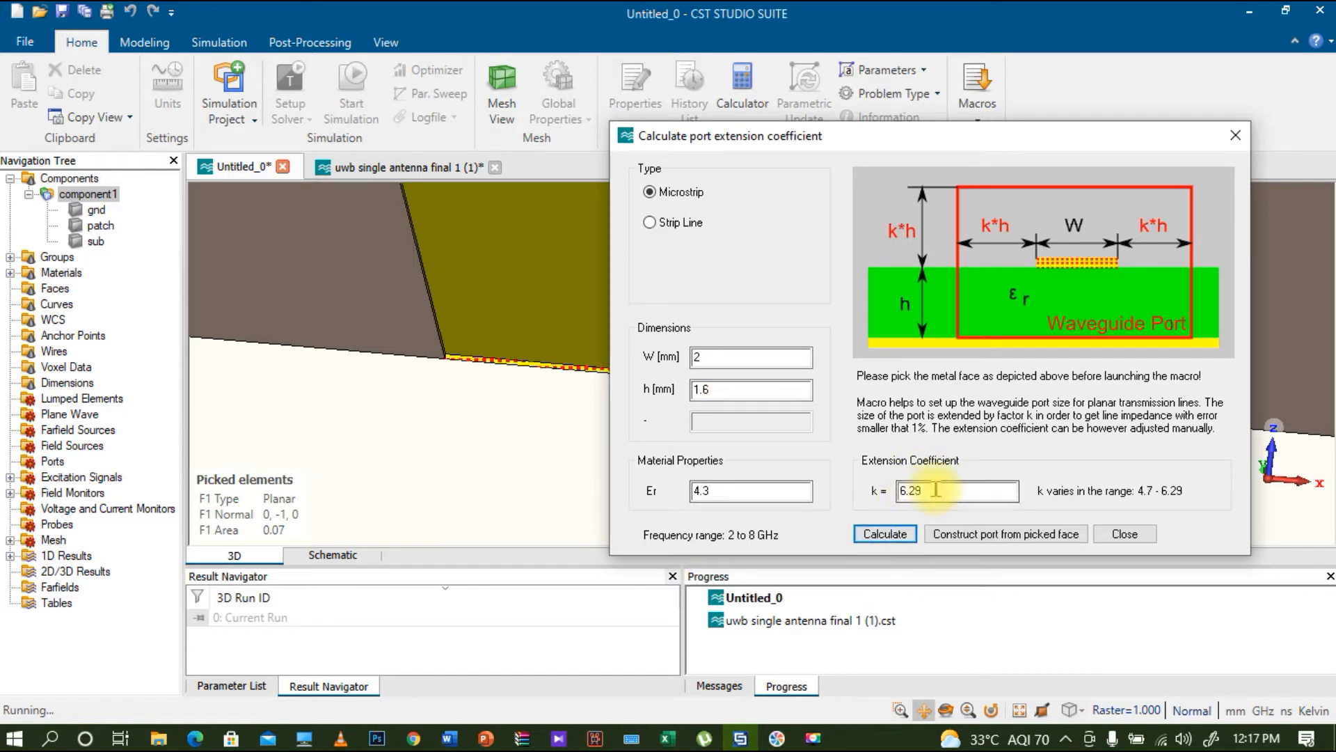
Construct the waveguide port from the picked feed face with extension coefficient 6.29 and close the macro.
click(985, 534)
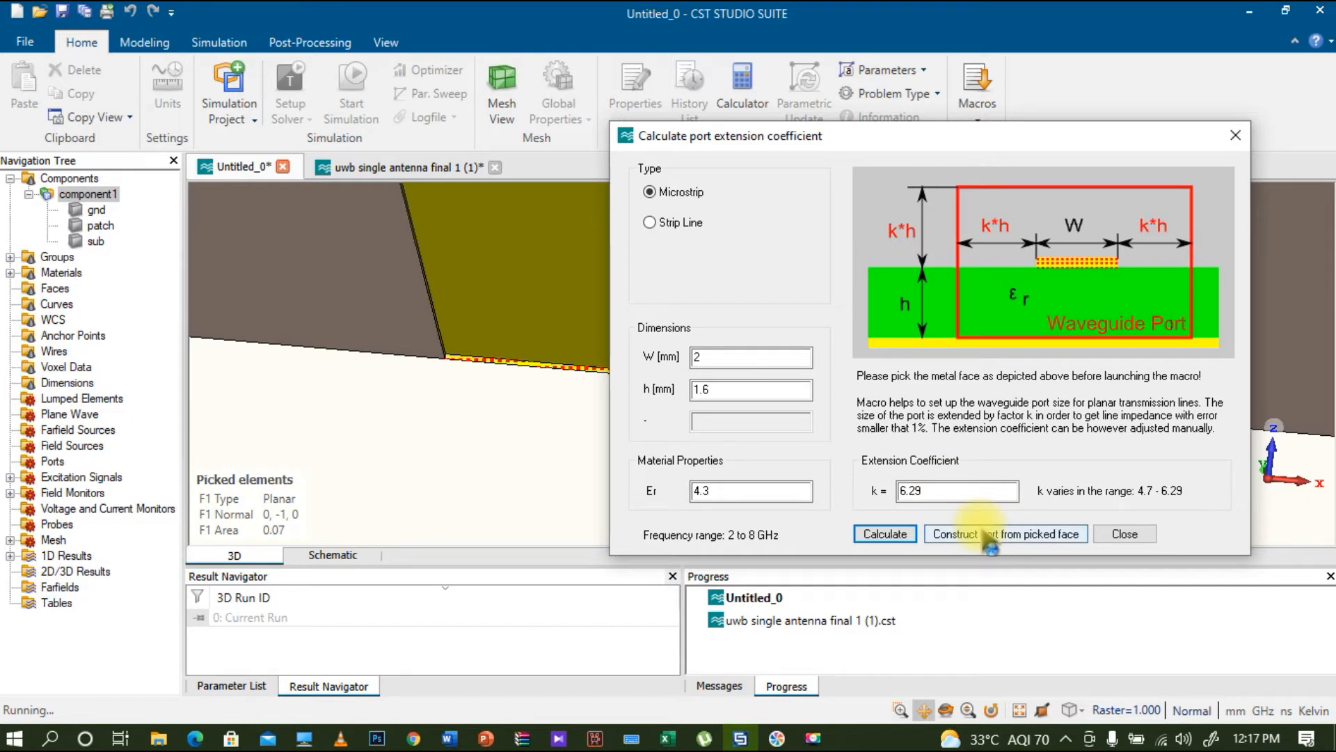
click(912, 489)
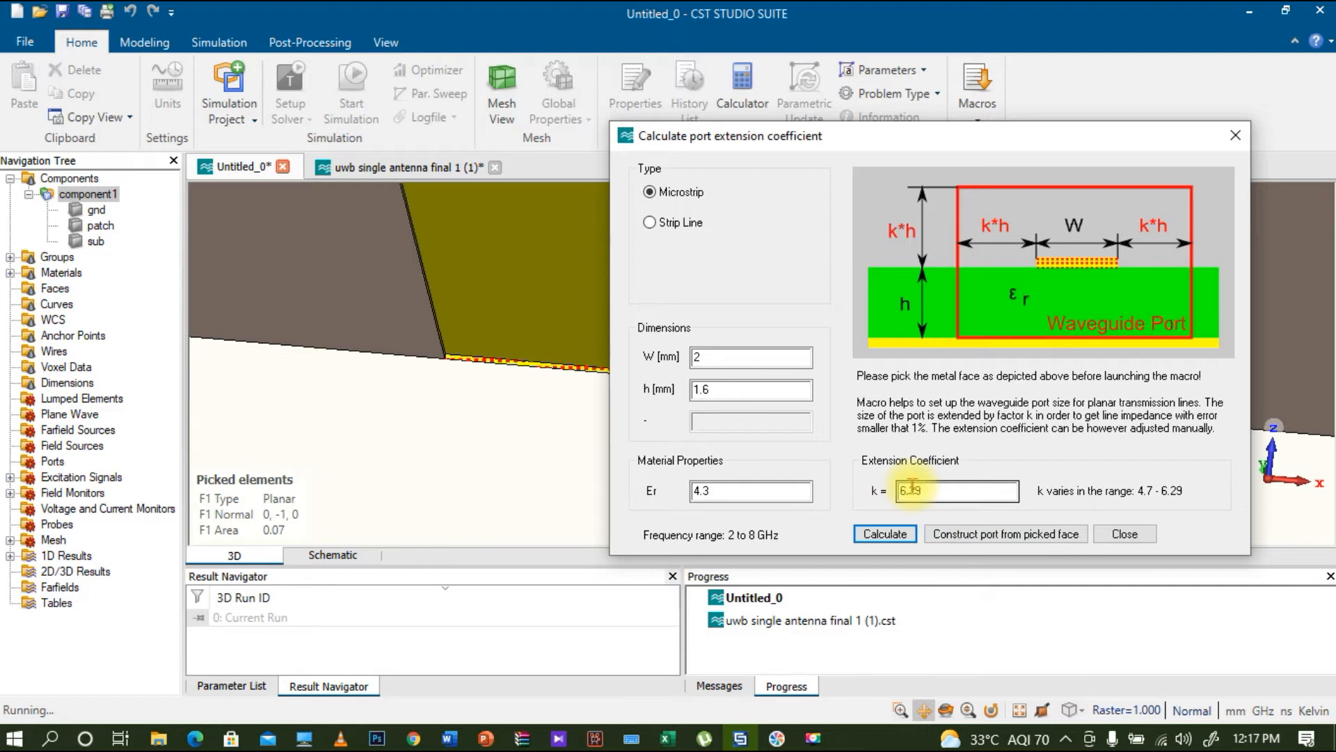
click(973, 536)
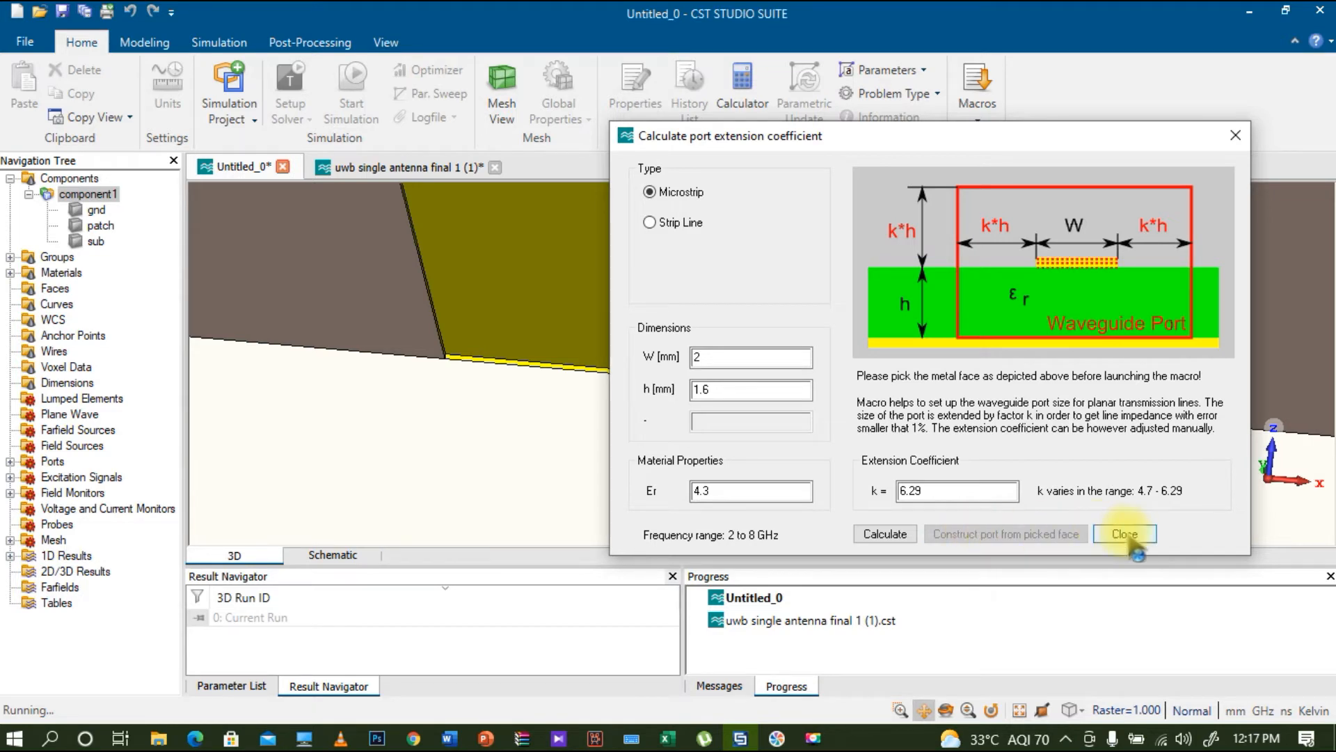
click(1124, 533)
Display the waveguide port and examine its placement at the feed end of the antenna from several angles.
scroll(600, 462, down, 6)
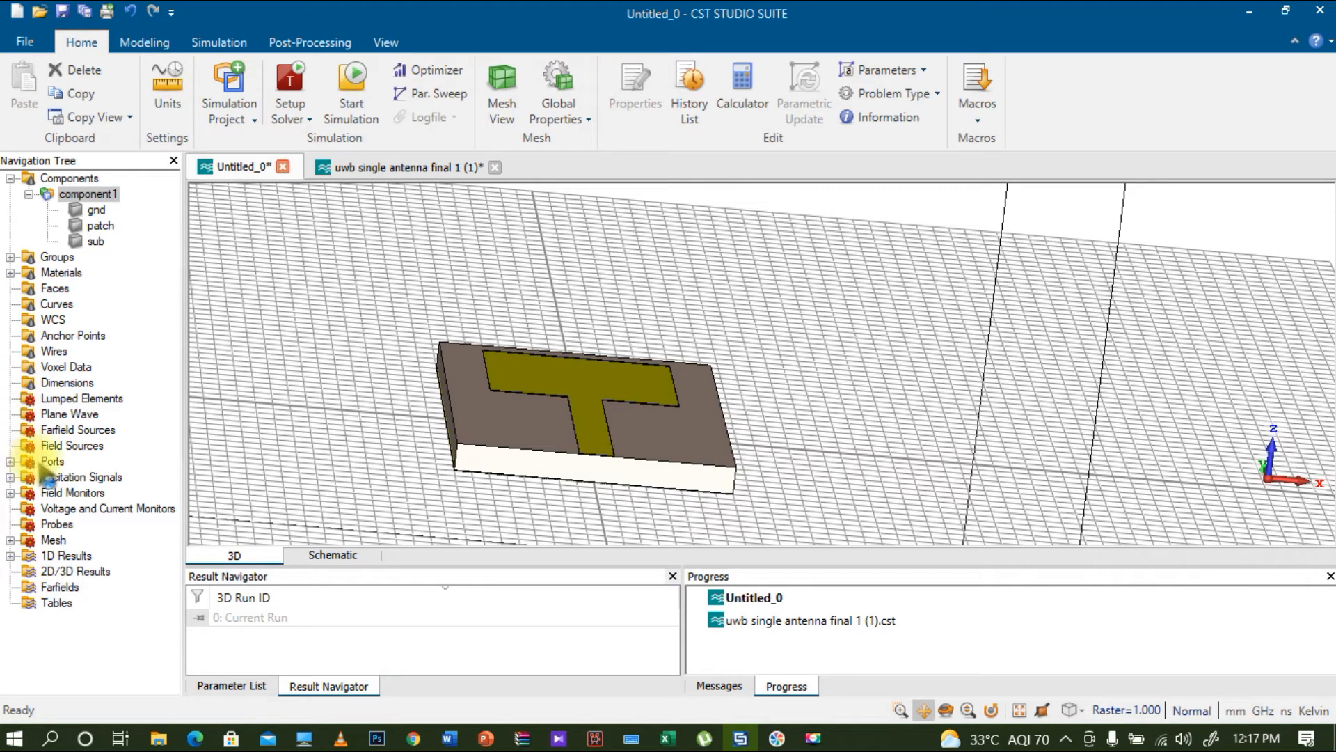
click(53, 463)
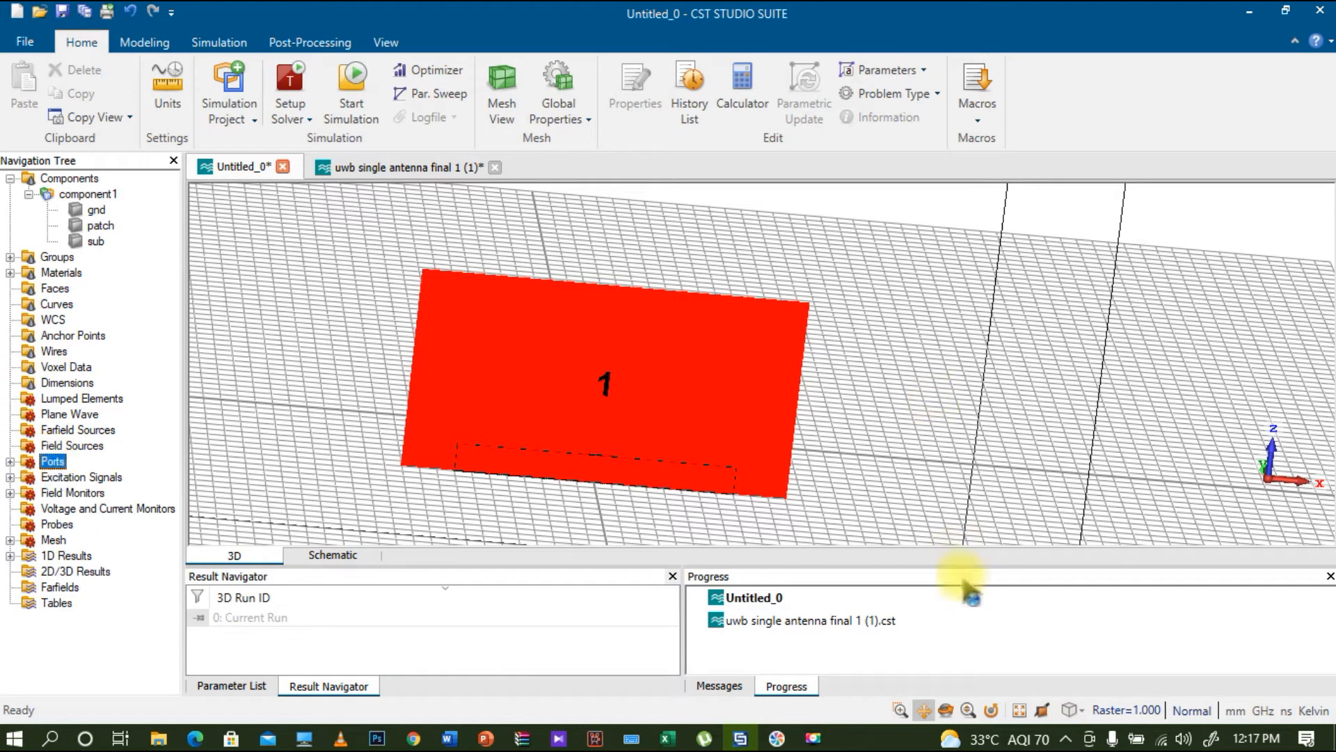
click(945, 710)
drag(955, 328, 904, 507)
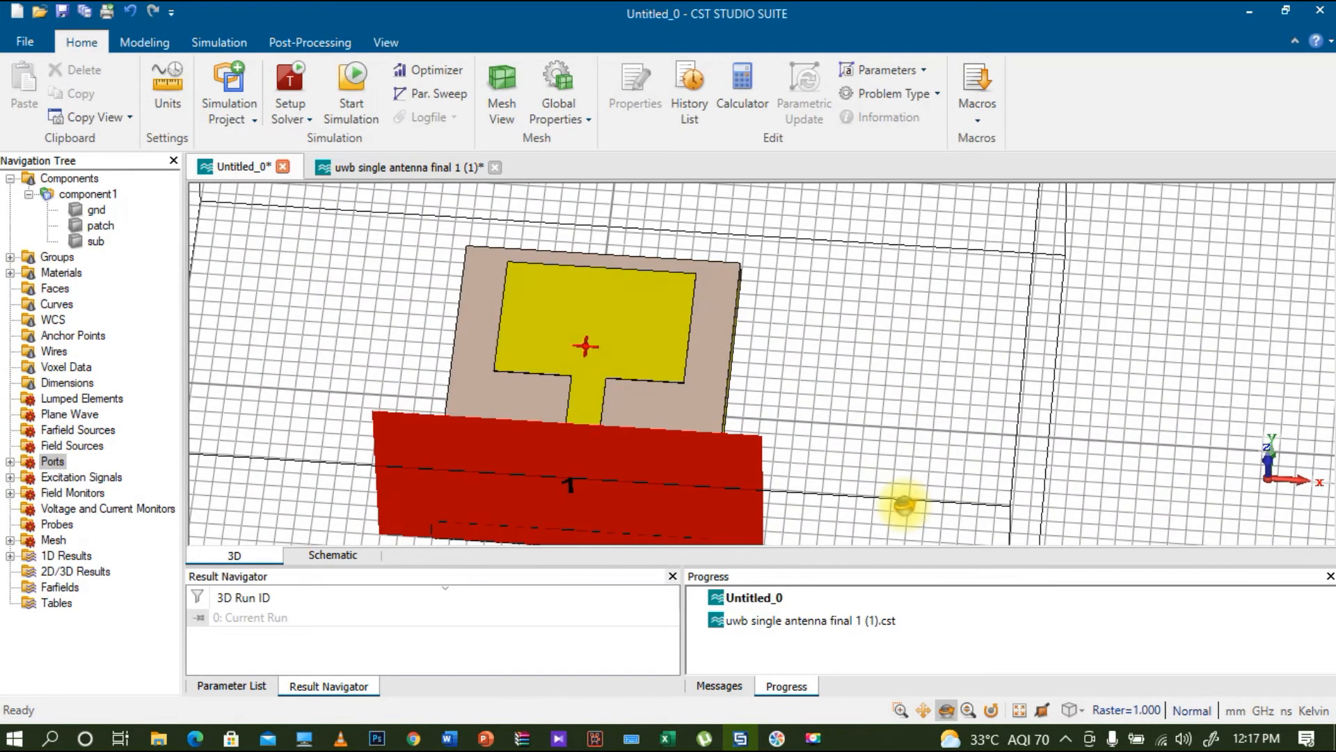
mouse_move(927, 349)
mouse_down()
mouse_move(890, 467)
mouse_move(898, 411)
mouse_up()
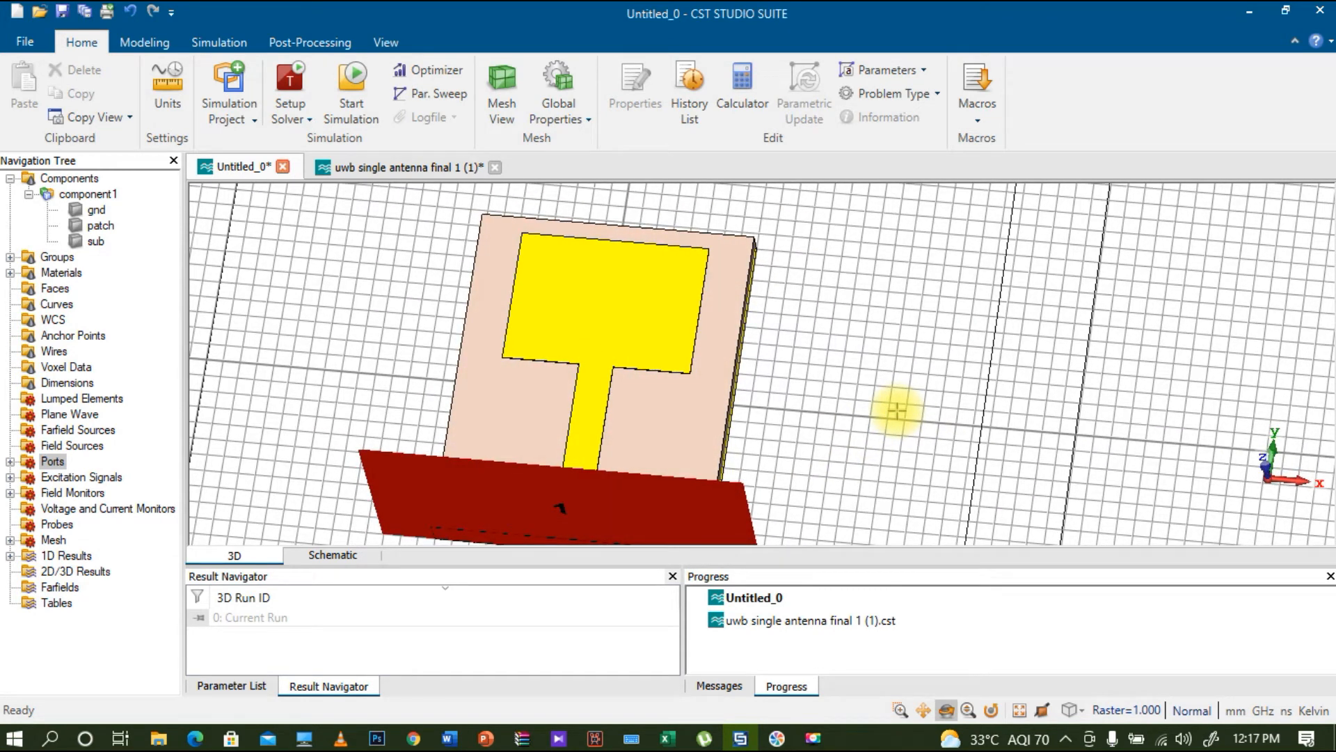
scroll(897, 411, up, 4)
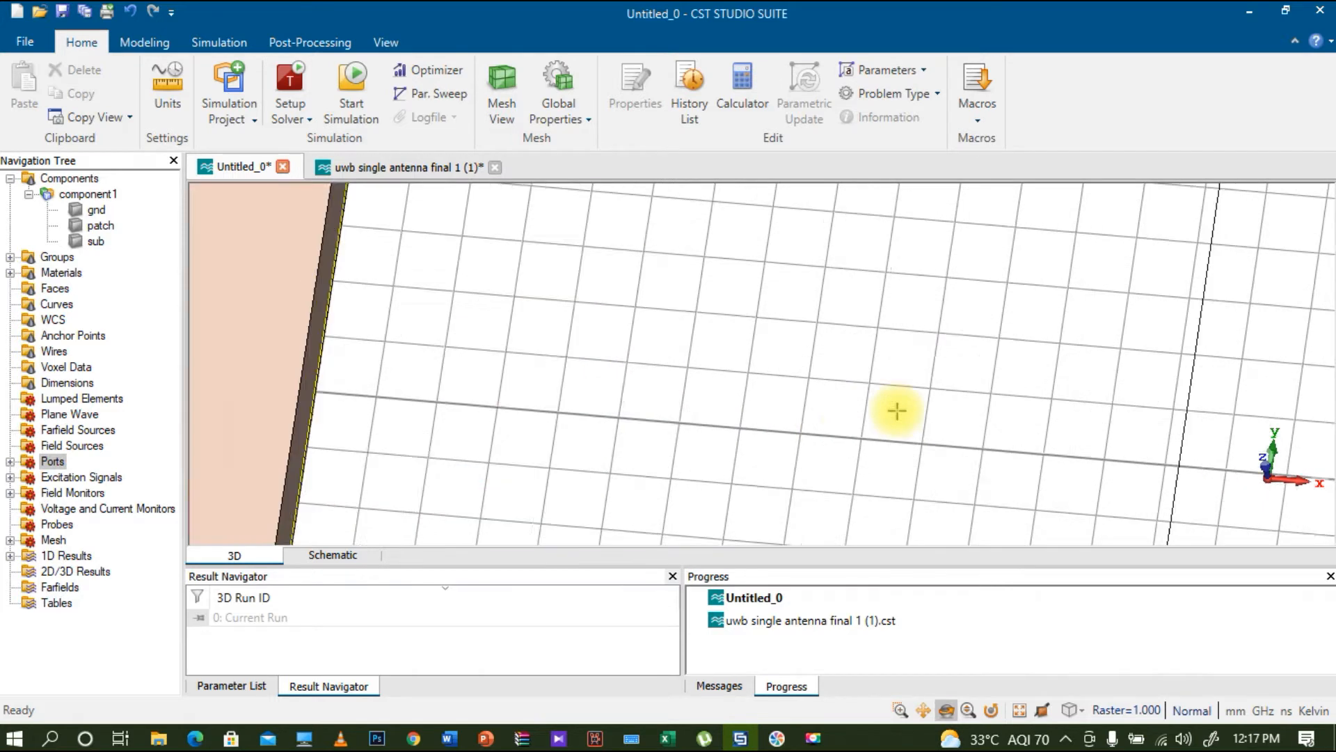
scroll(897, 411, down, 6)
scroll(897, 411, down, 2)
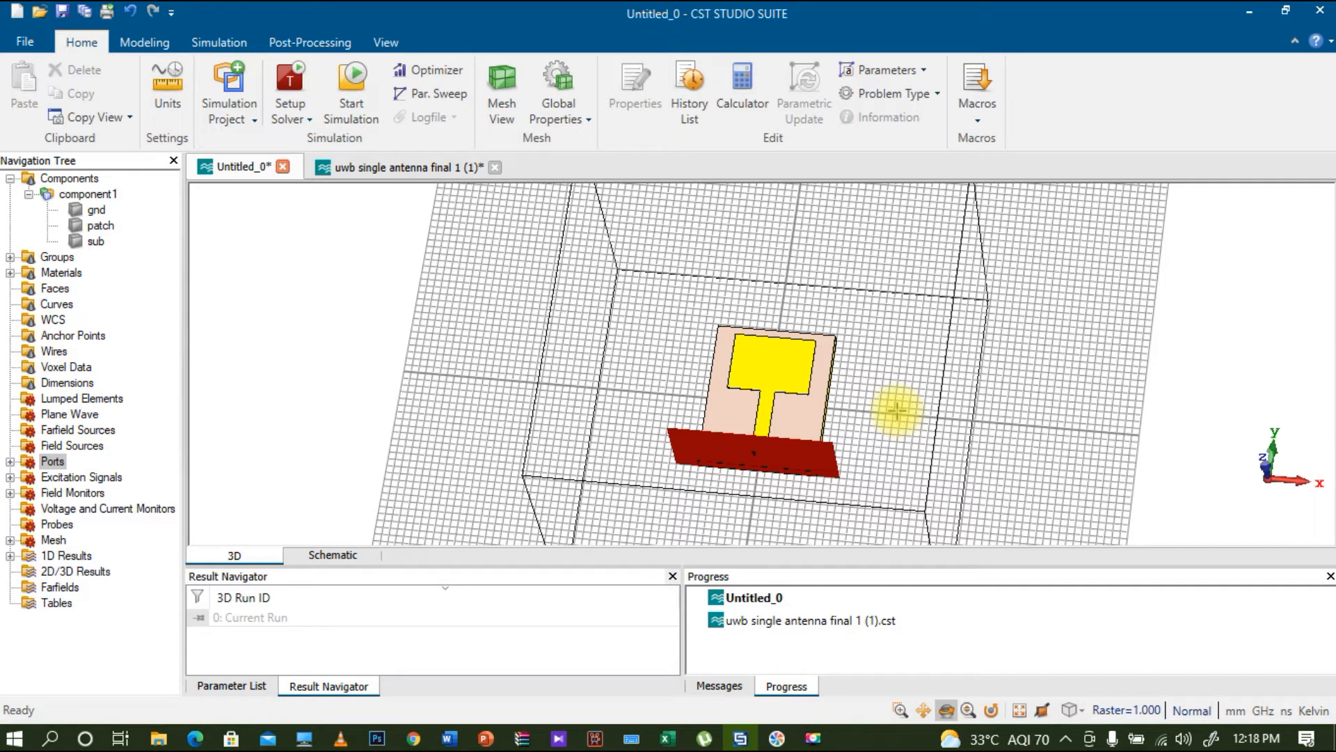
Start the time domain solver with a hexahedral mesh, -40 dB accuracy and all ports excited.
click(211, 42)
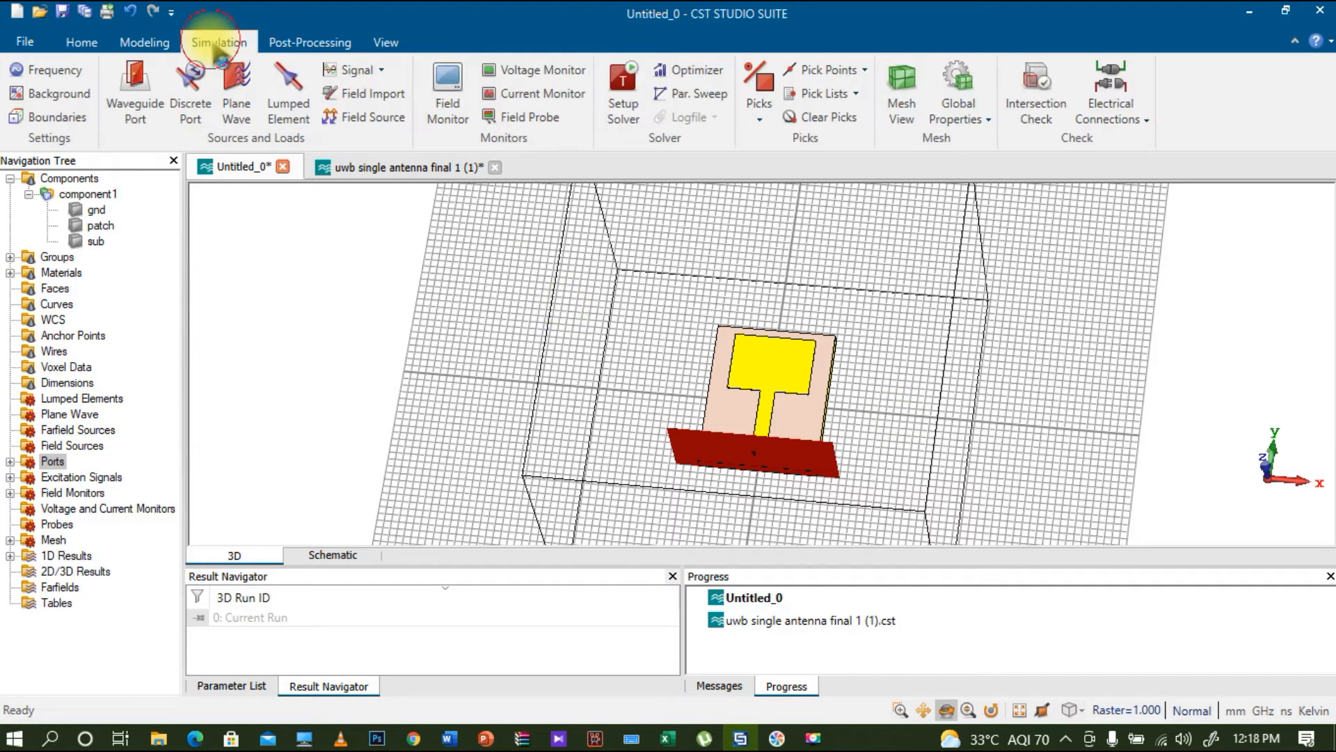
click(626, 105)
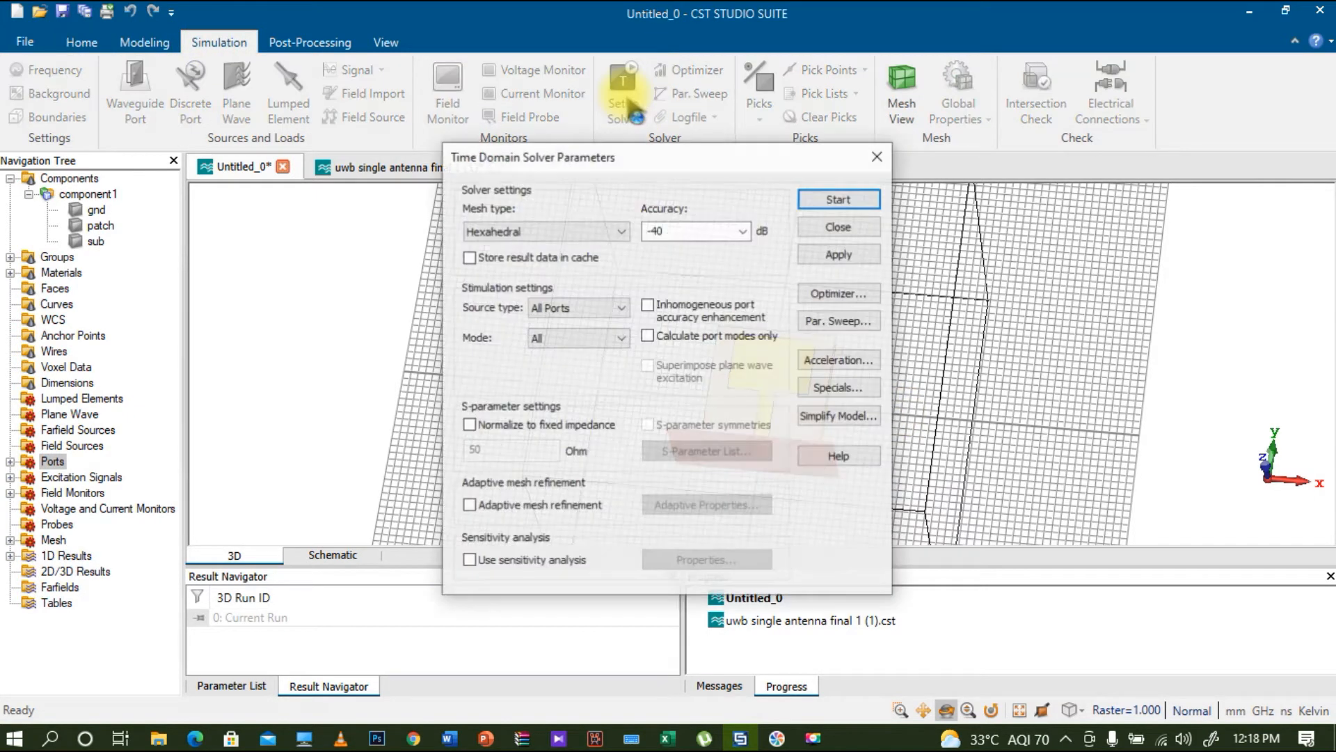
click(674, 232)
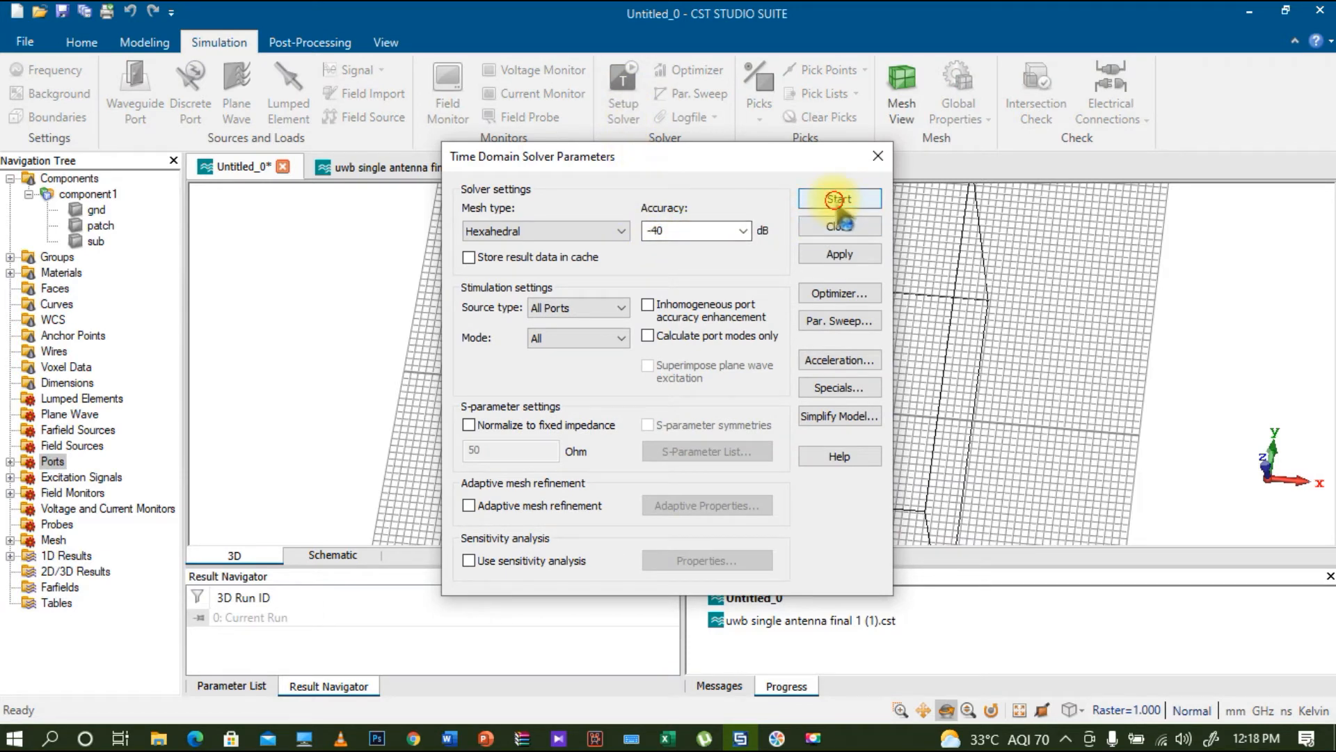
click(840, 199)
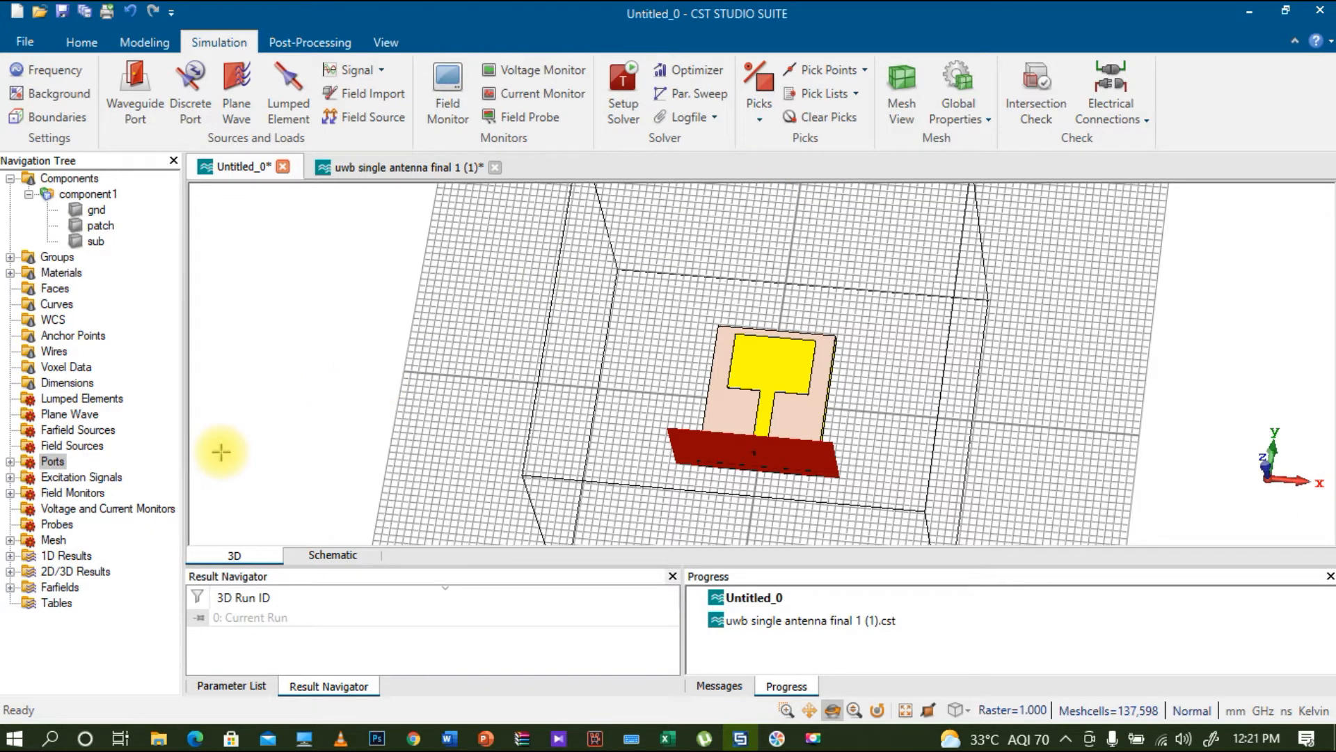
Display the S1,1 curve in the 1D S-parameter results and examine the antenna's return loss over the frequency range.
click(10, 556)
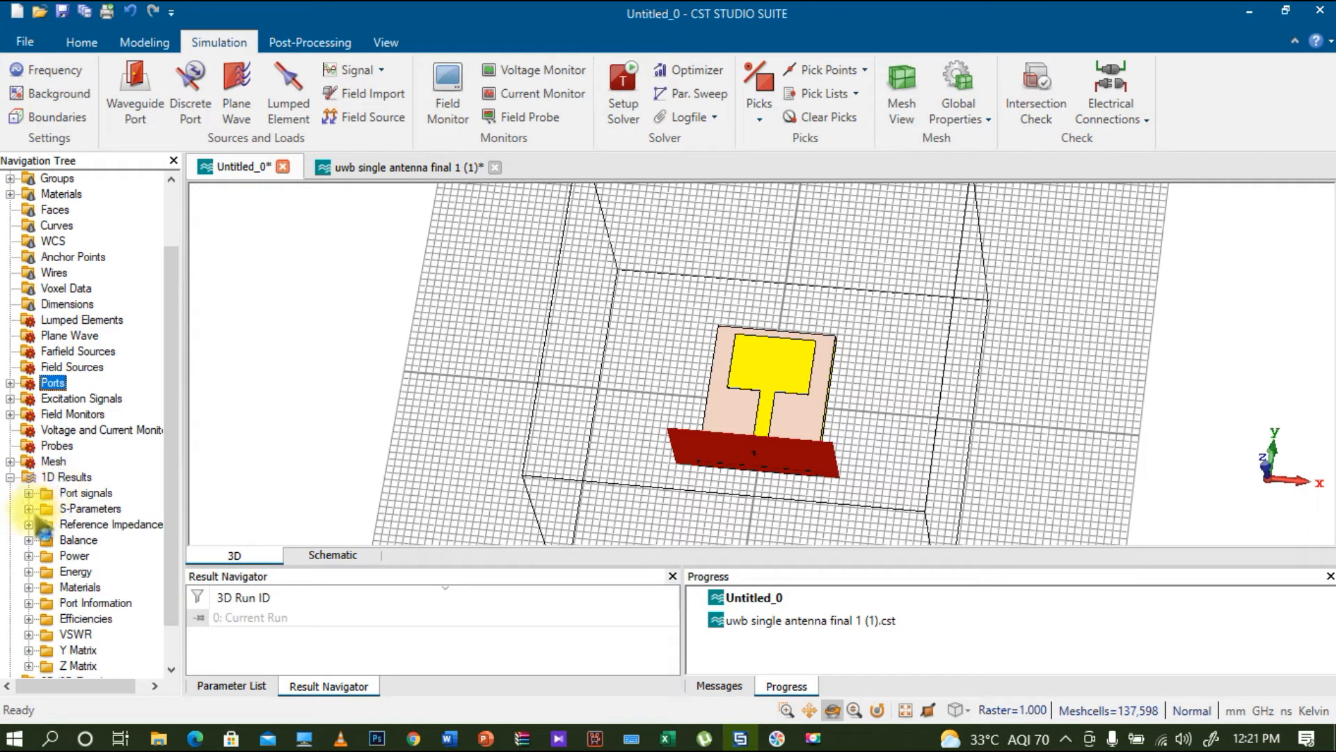
click(29, 509)
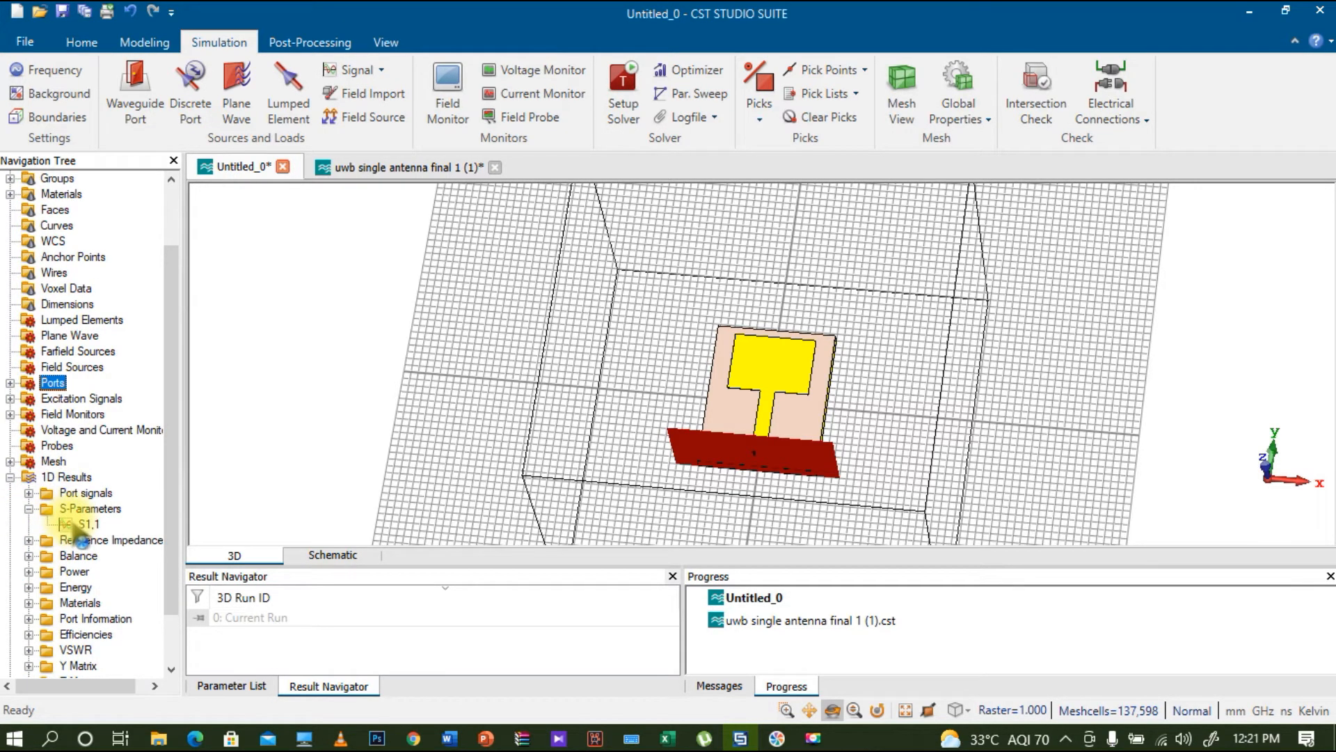
click(73, 524)
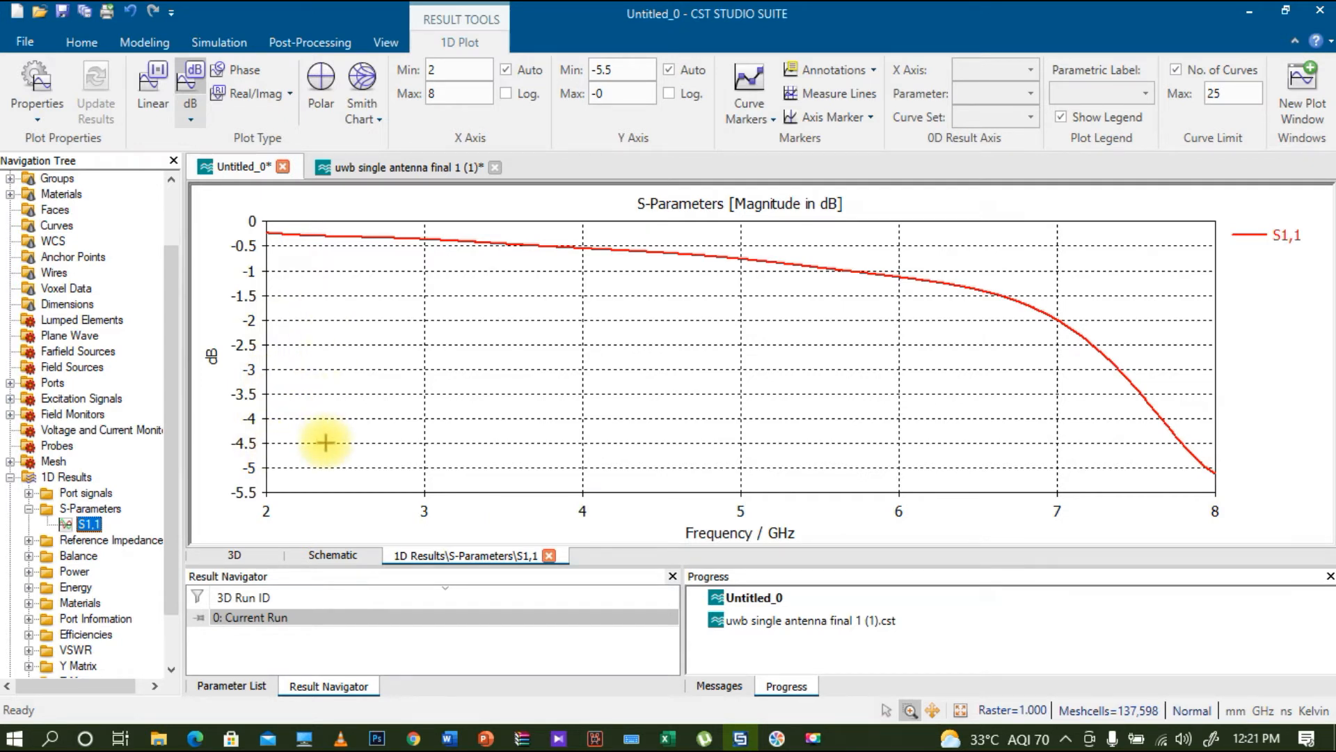
click(157, 540)
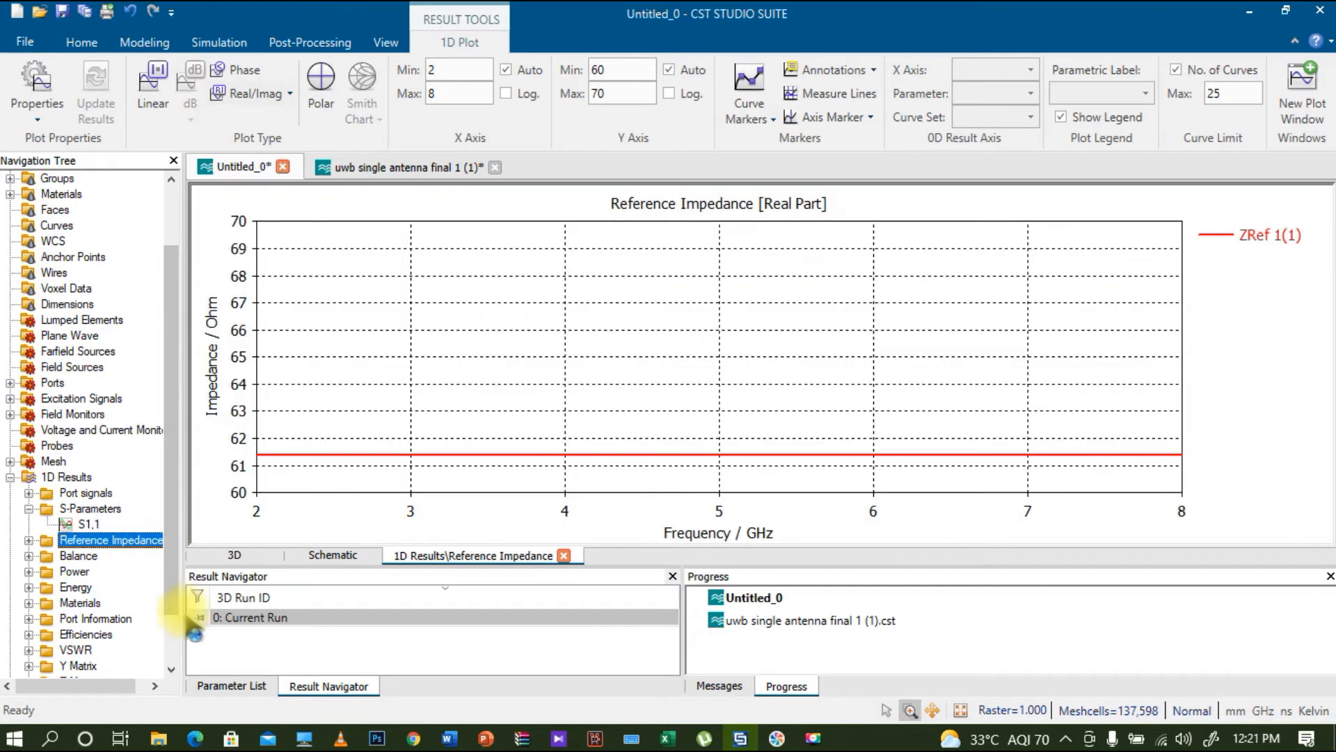
click(88, 524)
Display the 3D farfield directivity patterns at 2, 5 and 8 GHz and compare their directivity and efficiency.
scroll(174, 480, down, 3)
click(62, 649)
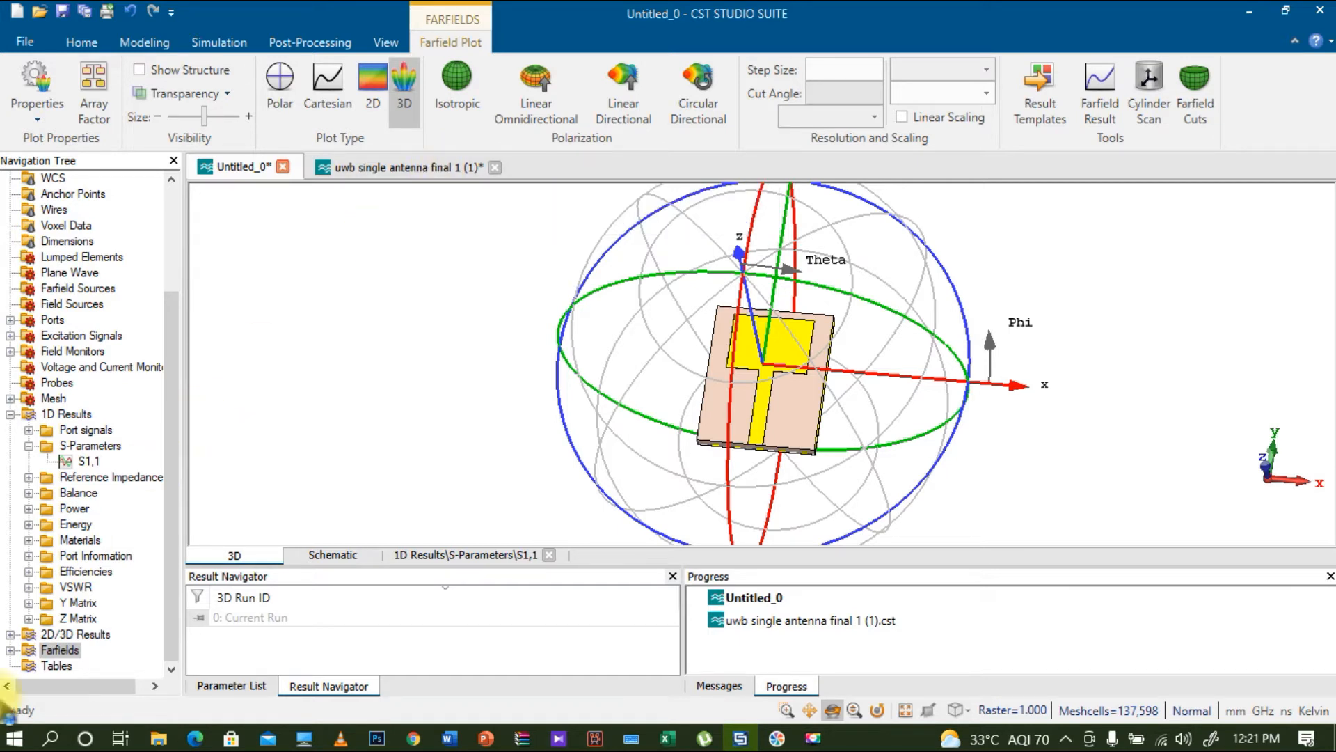
click(11, 649)
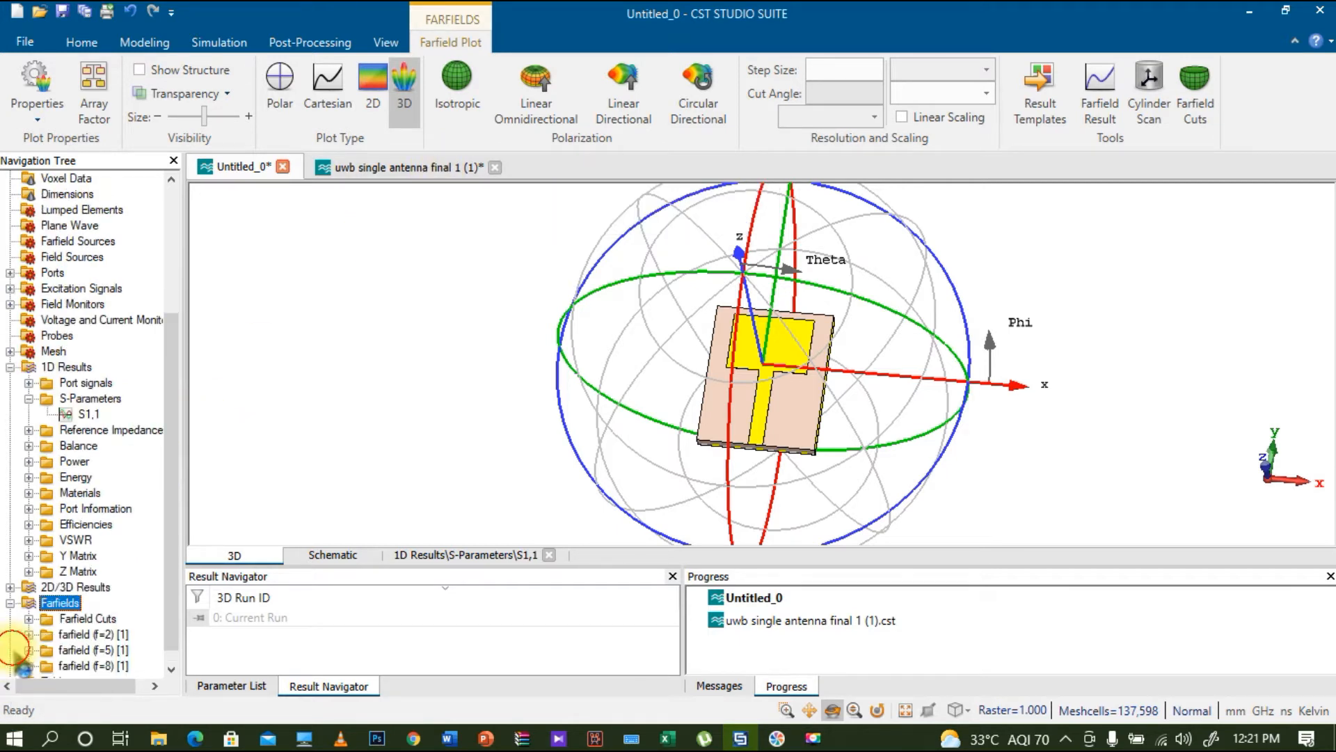
click(94, 634)
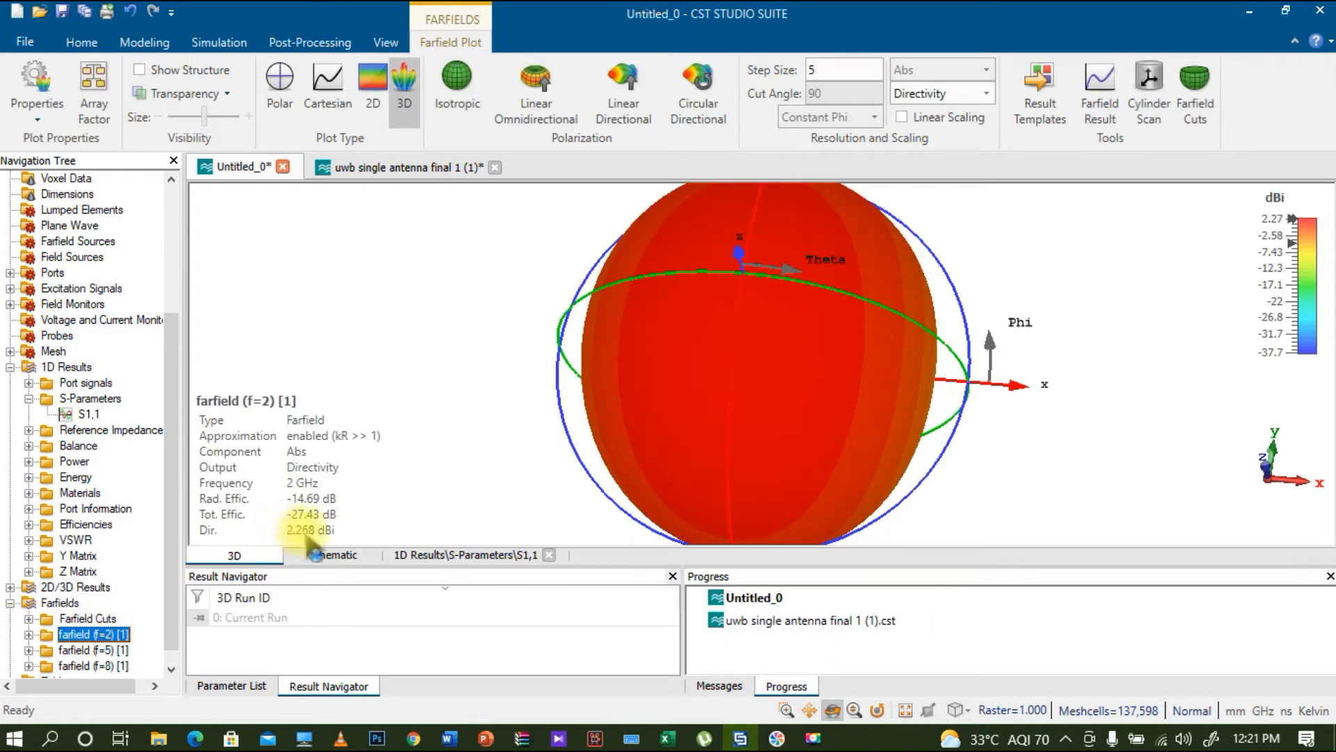
click(104, 650)
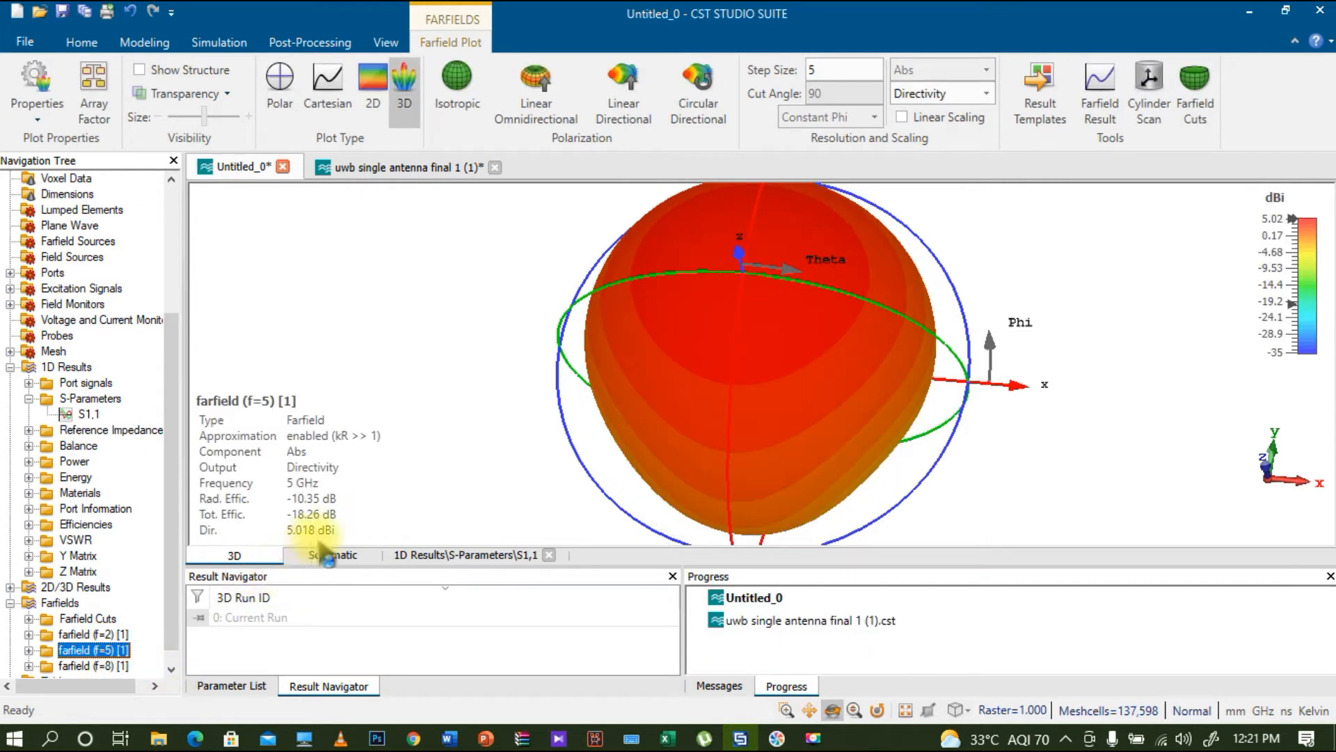
click(103, 665)
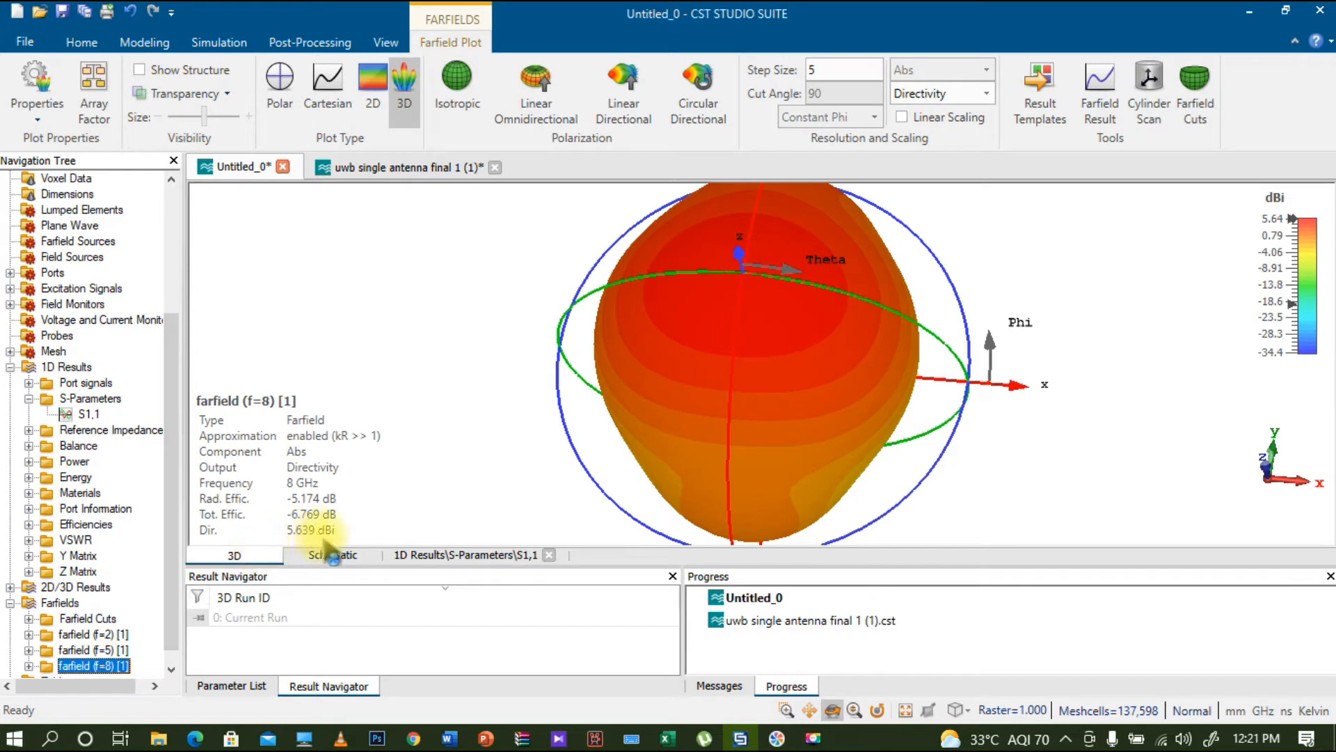
Switch the farfield plots to Gain (IEEE) and examine the gain patterns at 8, 5 and 2 GHz.
click(963, 95)
click(929, 124)
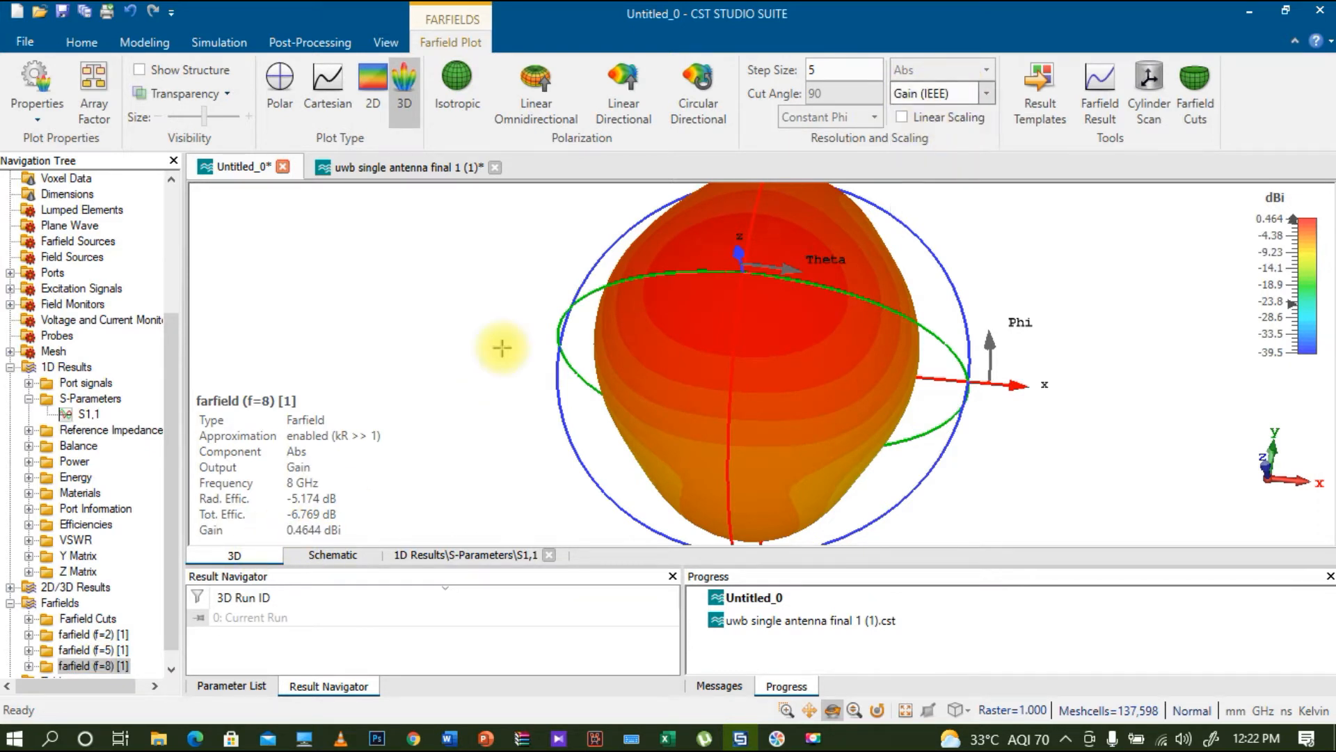
click(116, 653)
click(100, 635)
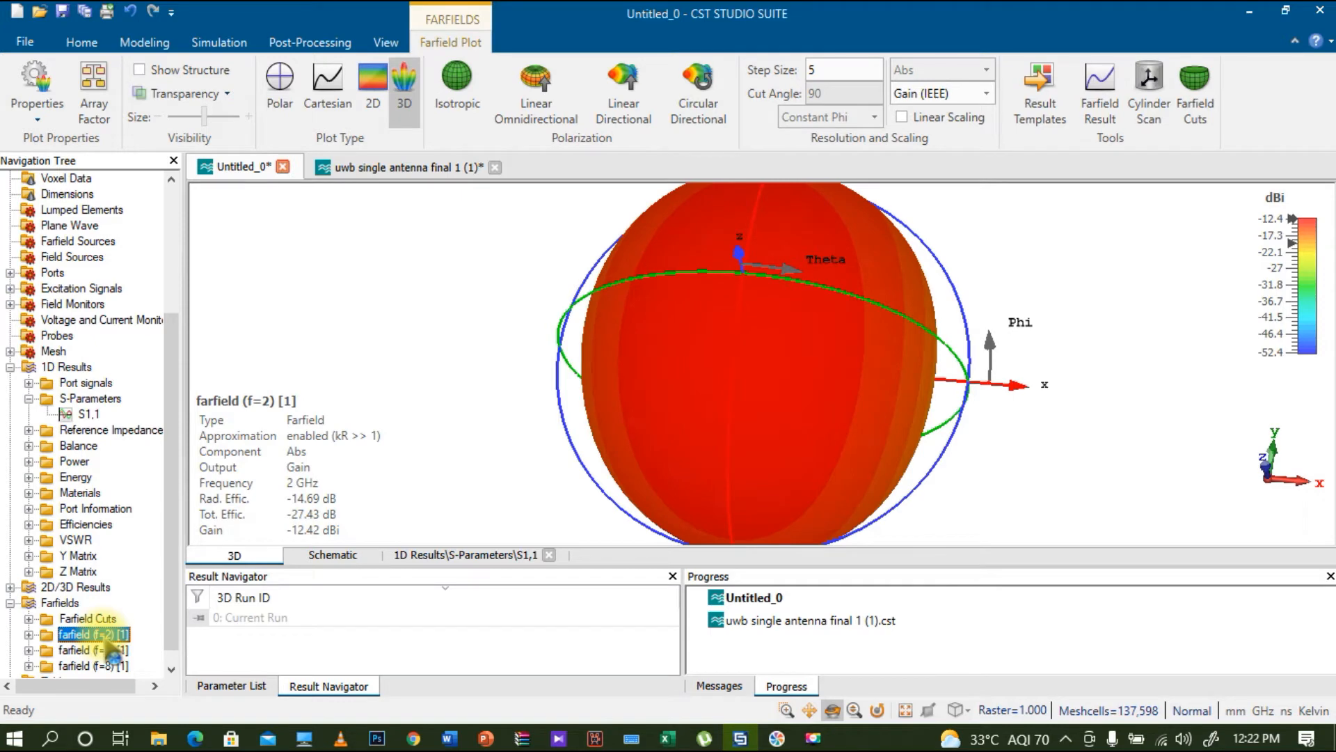
Return to the antenna model in front view and begin a brick named s1 with X from -4 to -3.5.
drag(172, 378, 182, 154)
click(90, 195)
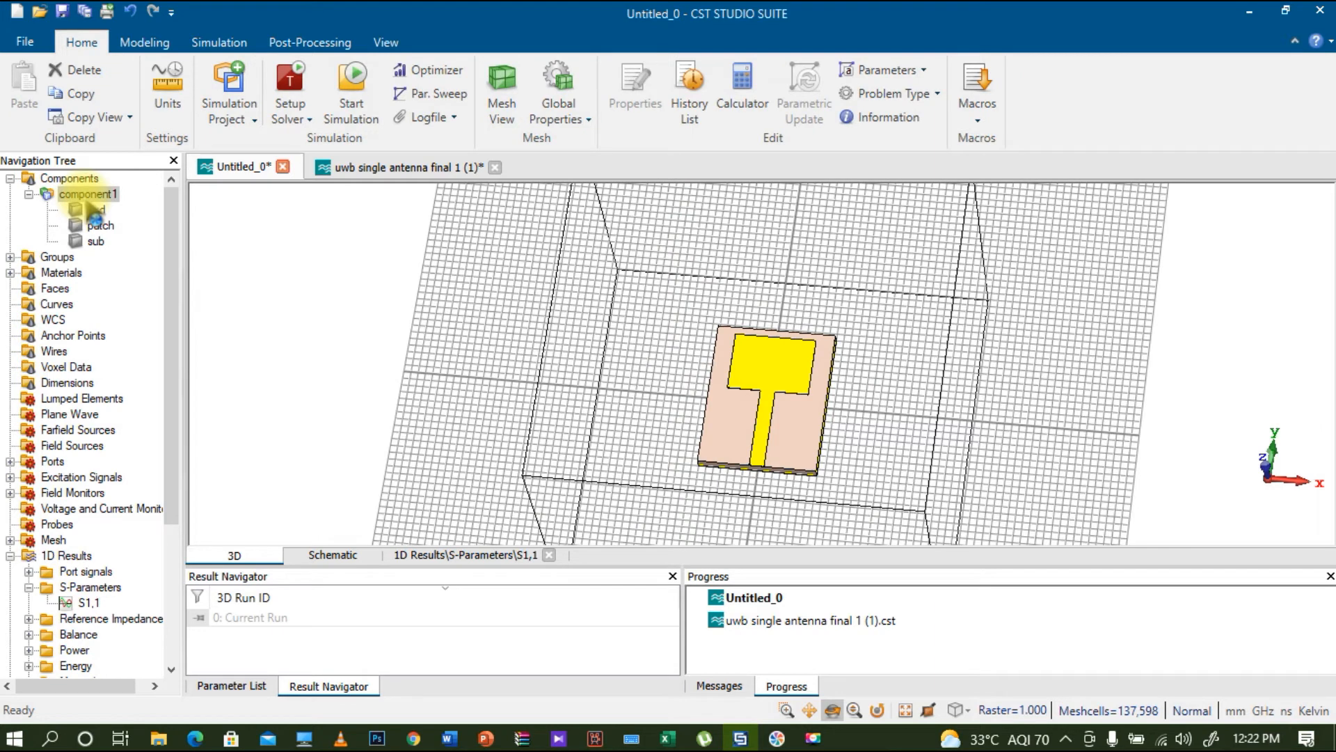
key(5)
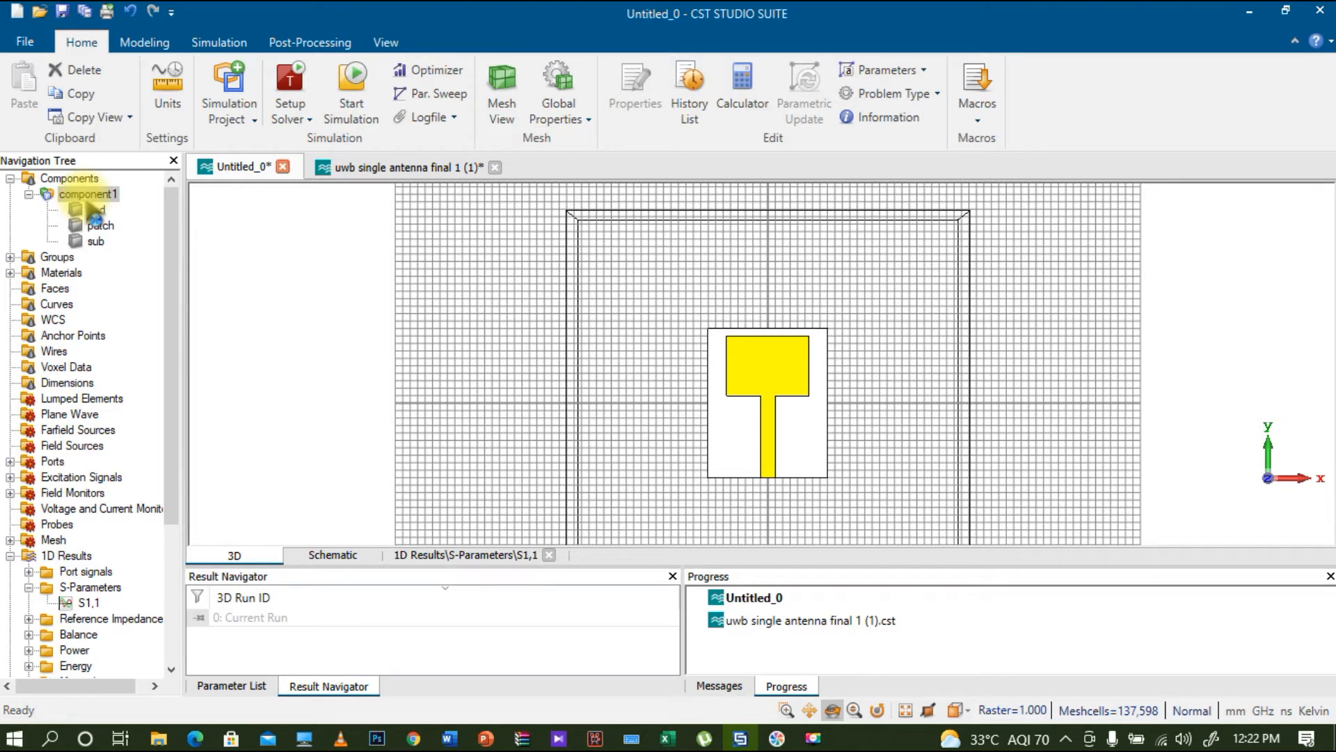
click(145, 44)
click(239, 77)
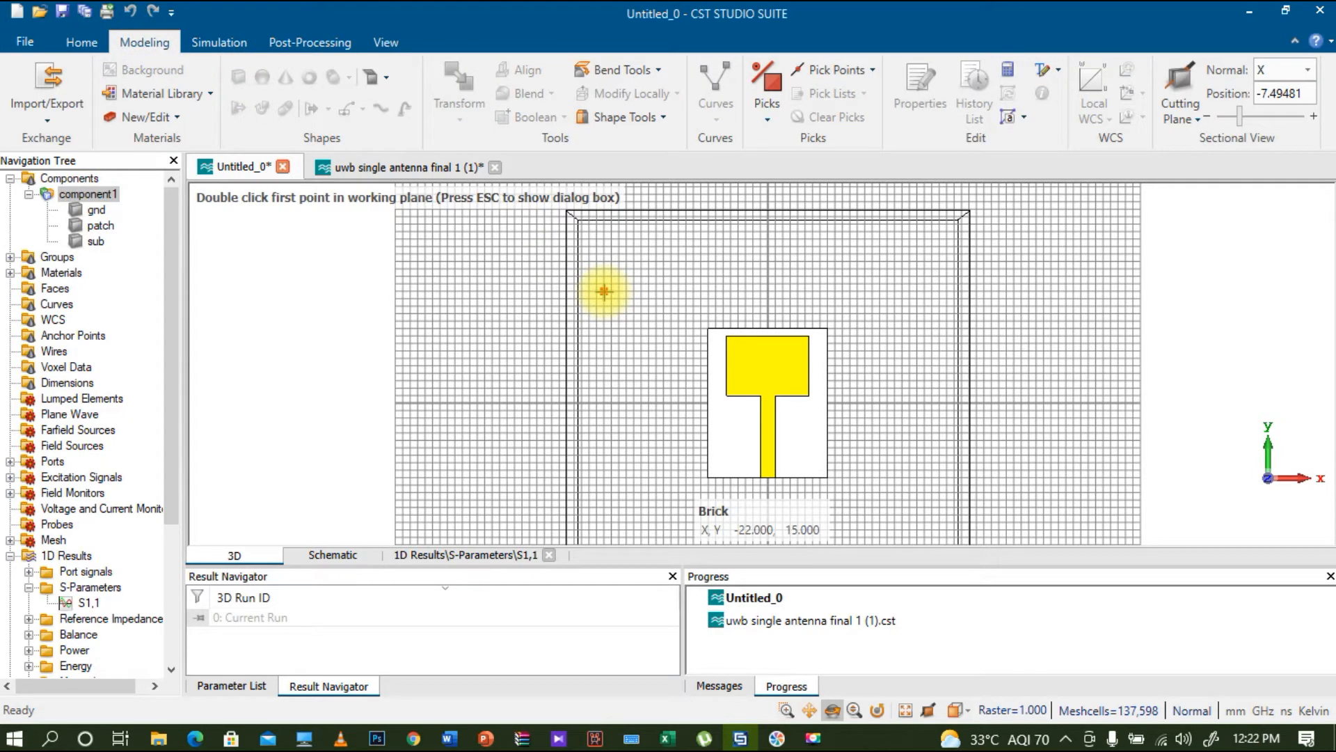
key(Escape)
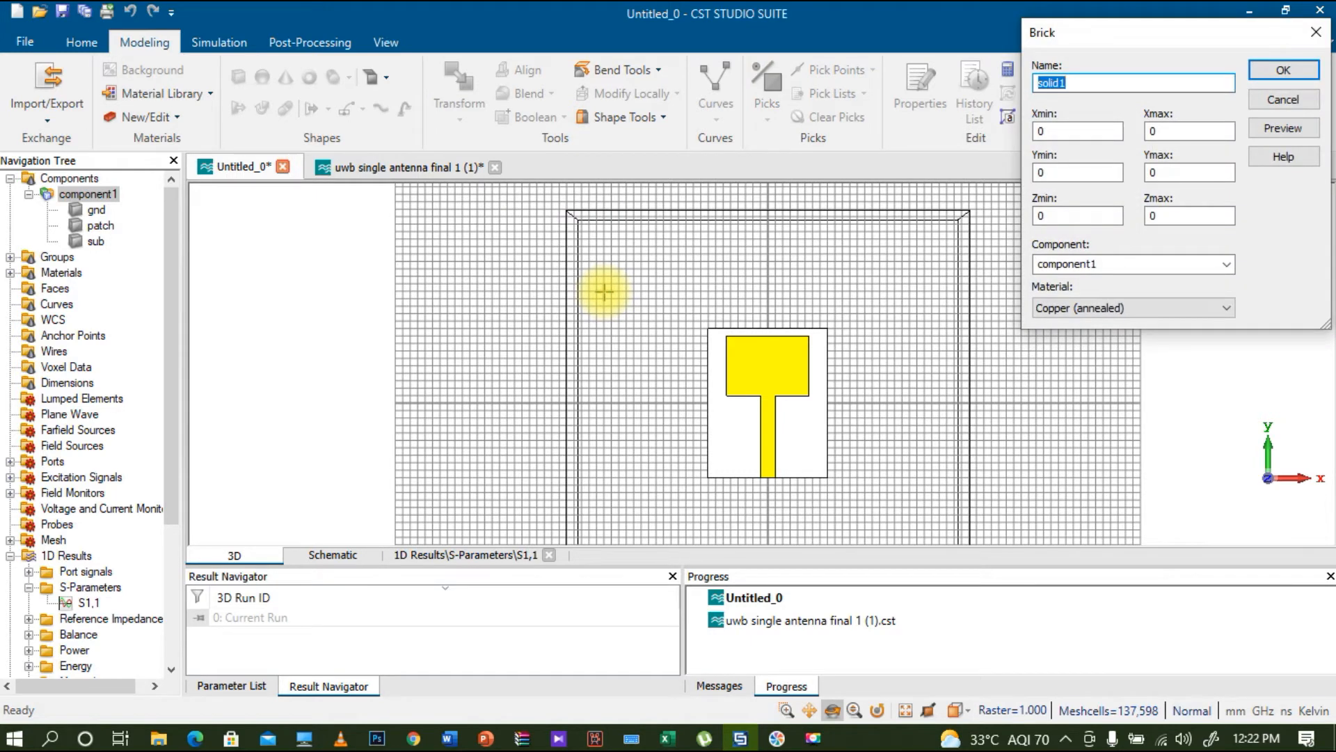
text(s1)
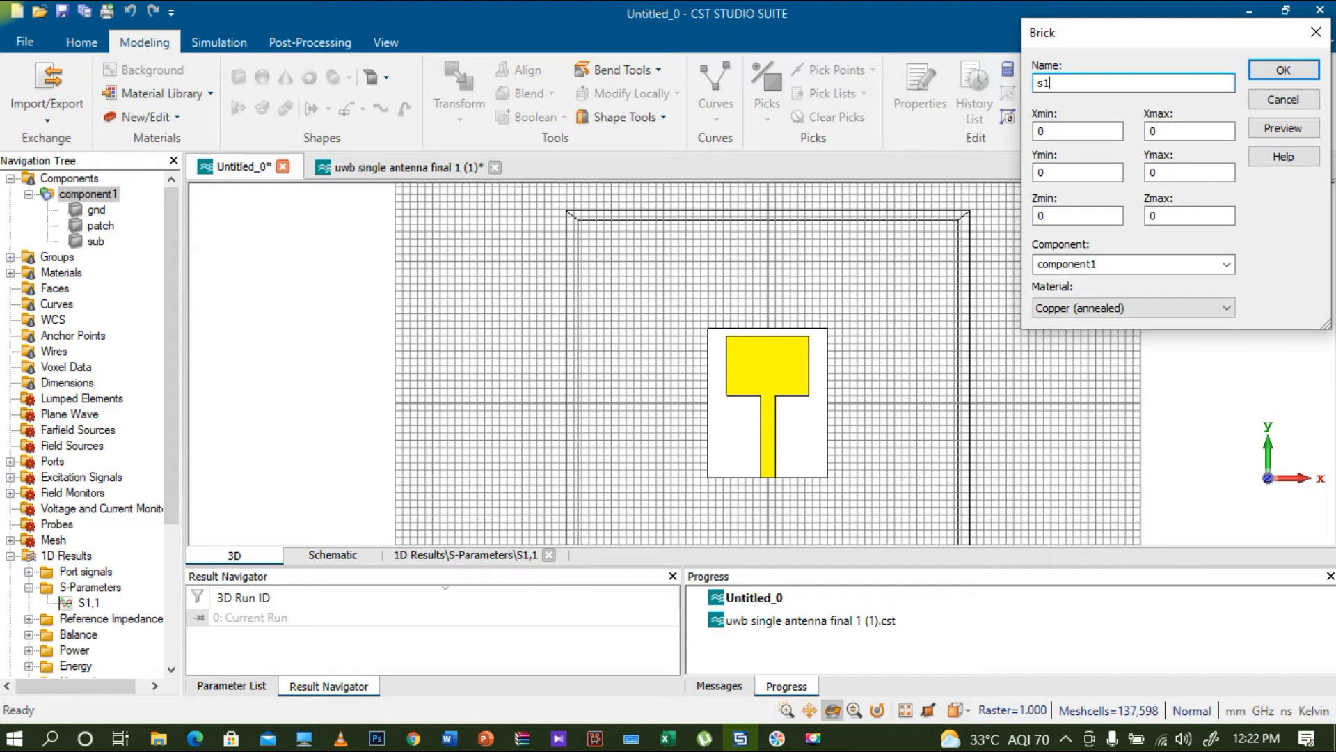
click(1055, 130)
key(BackSpace)
text(-4)
key(Tab)
text(-3.5)
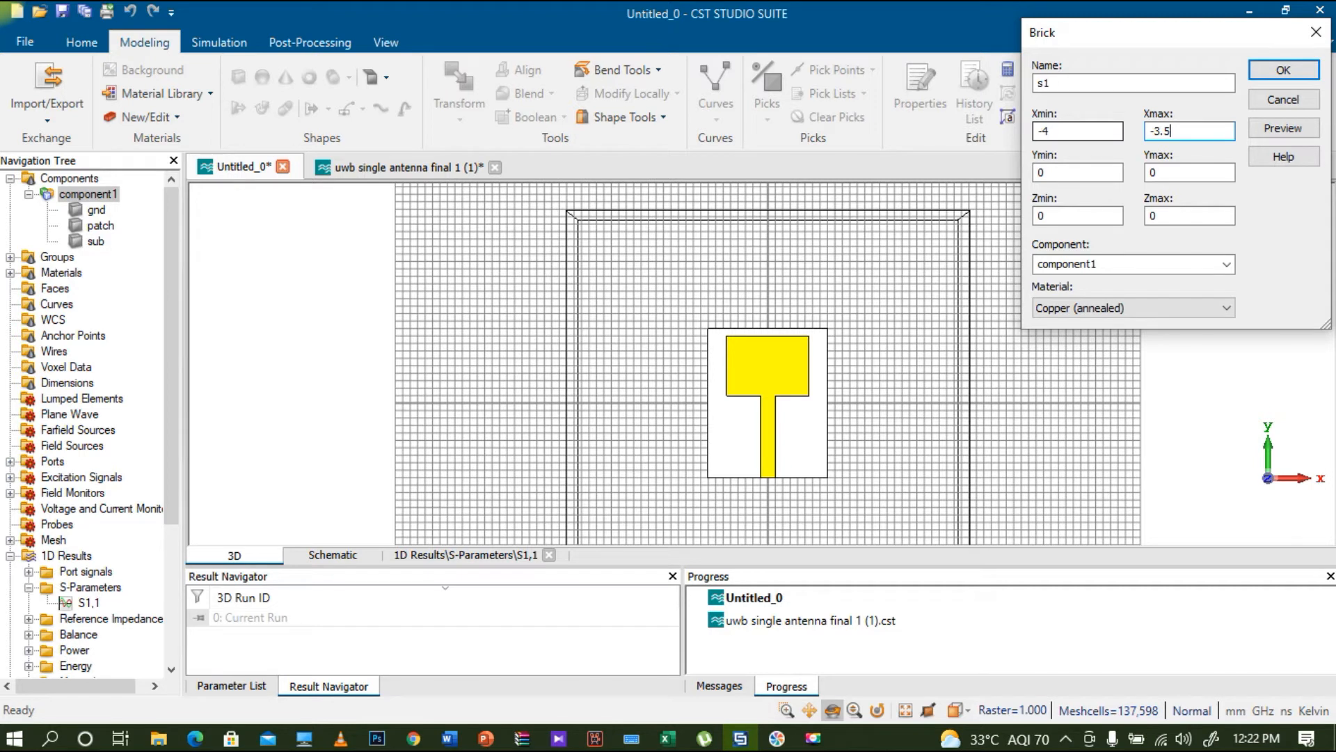
Set the brick's Y range from 3 to 9 and its Z range from 1.635 to 1.67.
click(1075, 171)
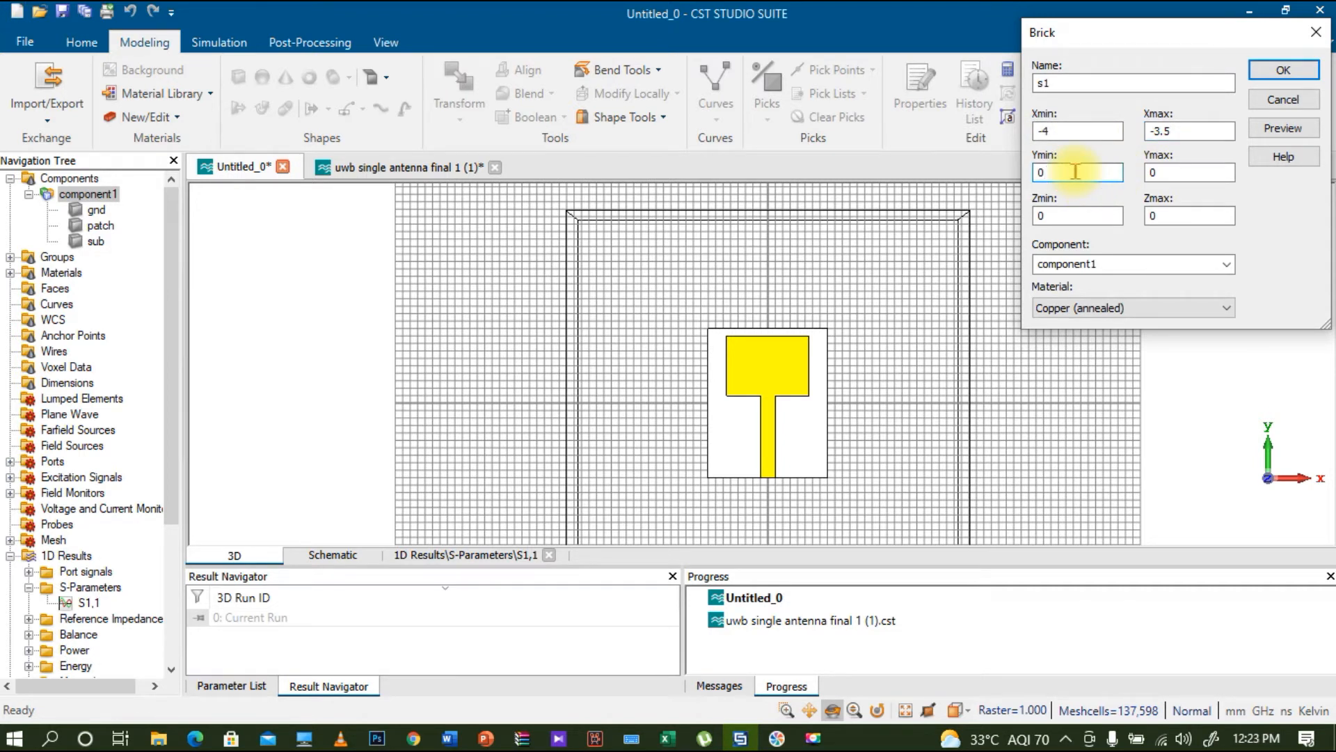
key(BackSpace)
text(3)
key(Tab)
text(9)
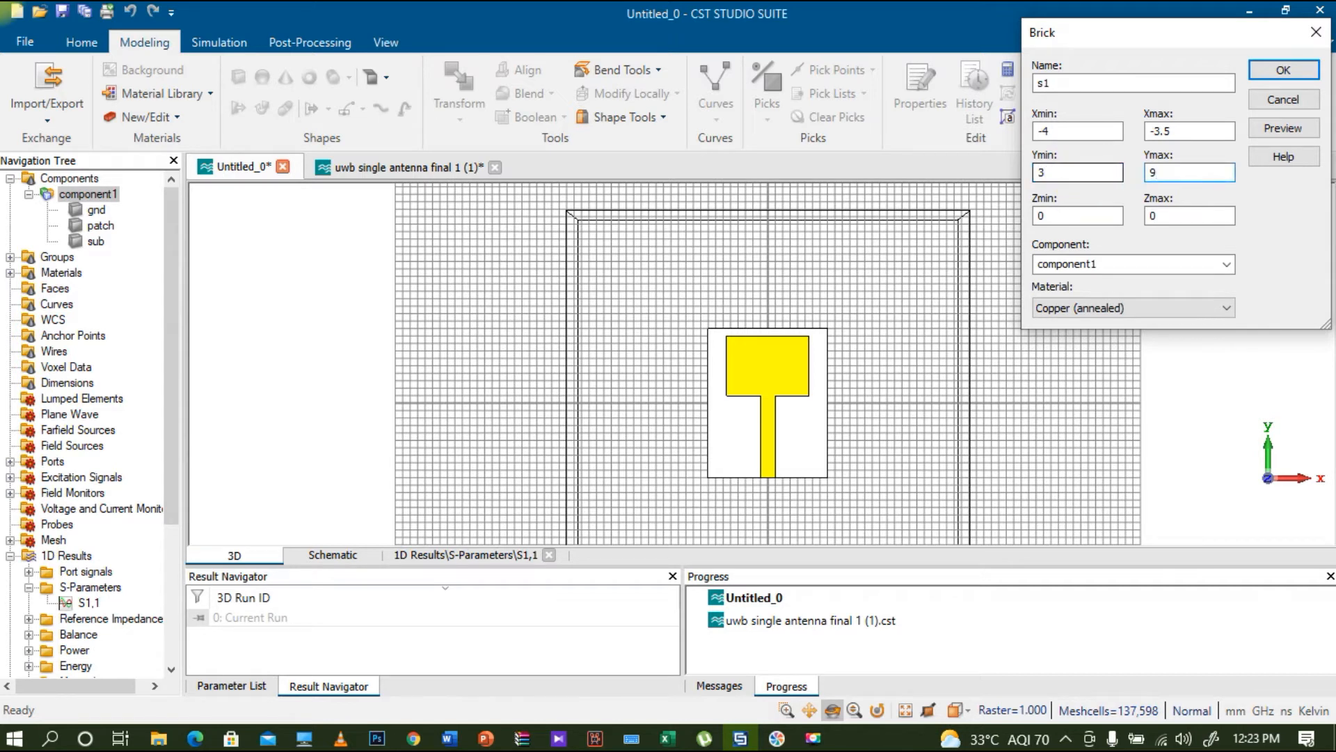
double_click(1075, 214)
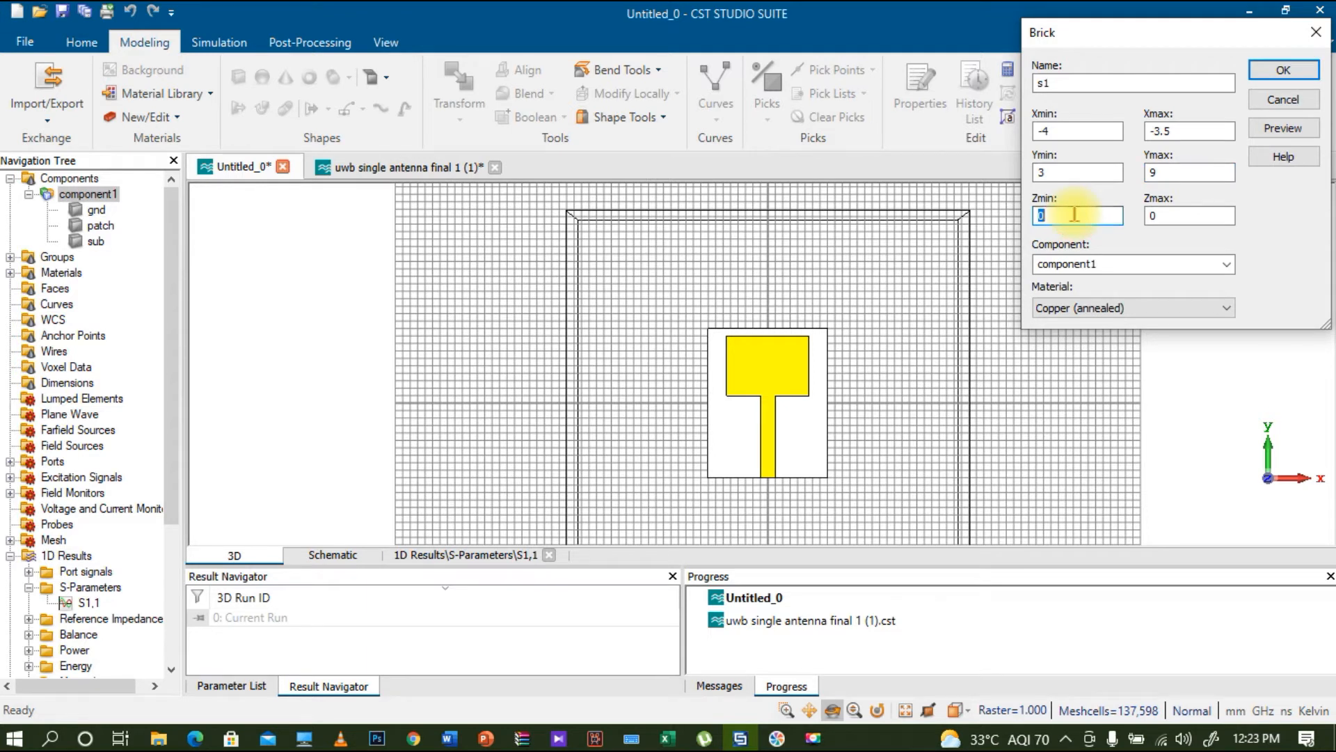
text(1.635)
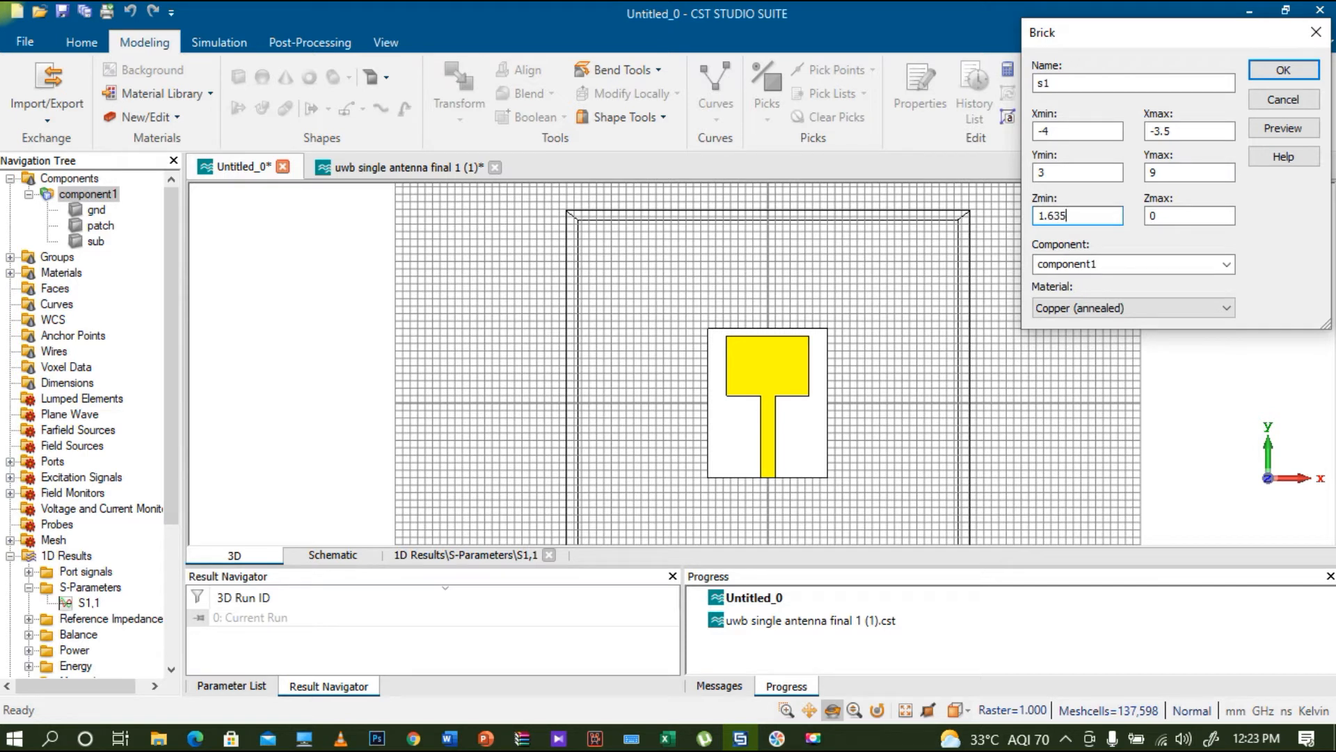
key(Tab)
text(1.67)
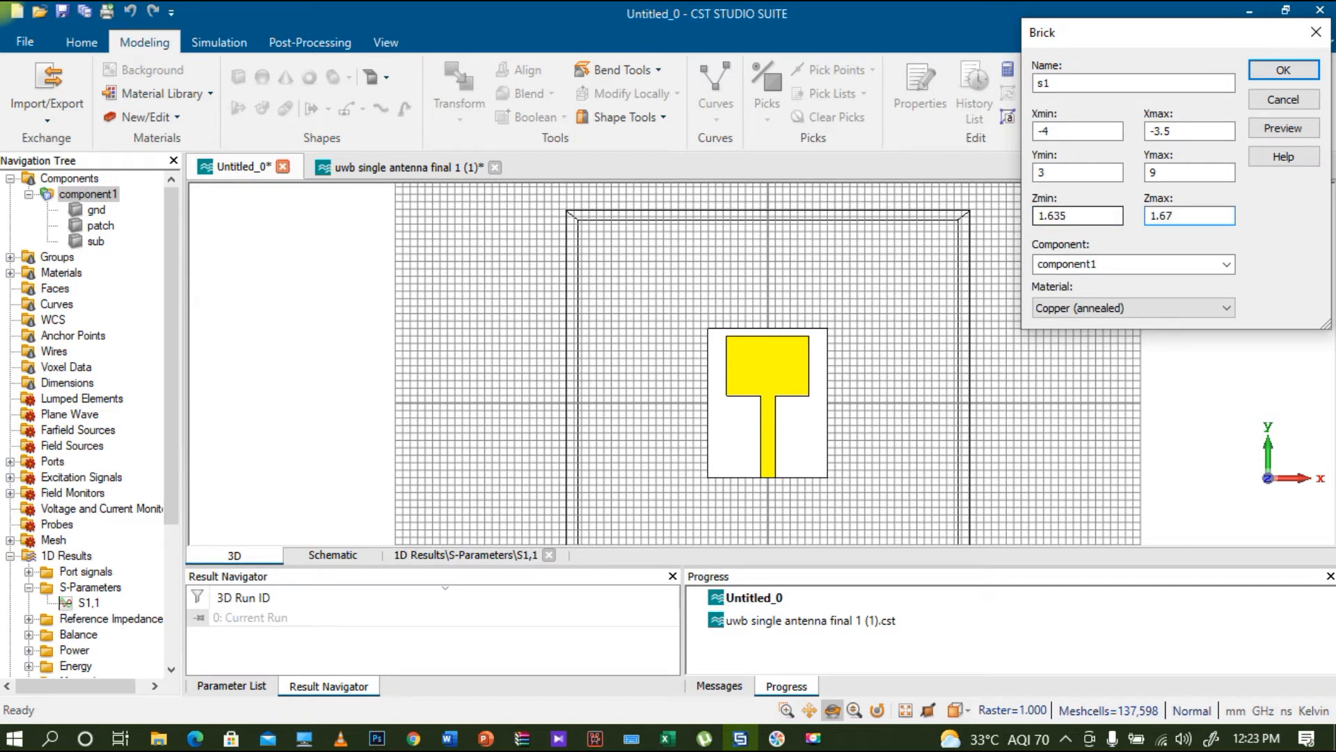
Preview the brick on the patch and assign it Nickel loaded from the material library.
click(1274, 133)
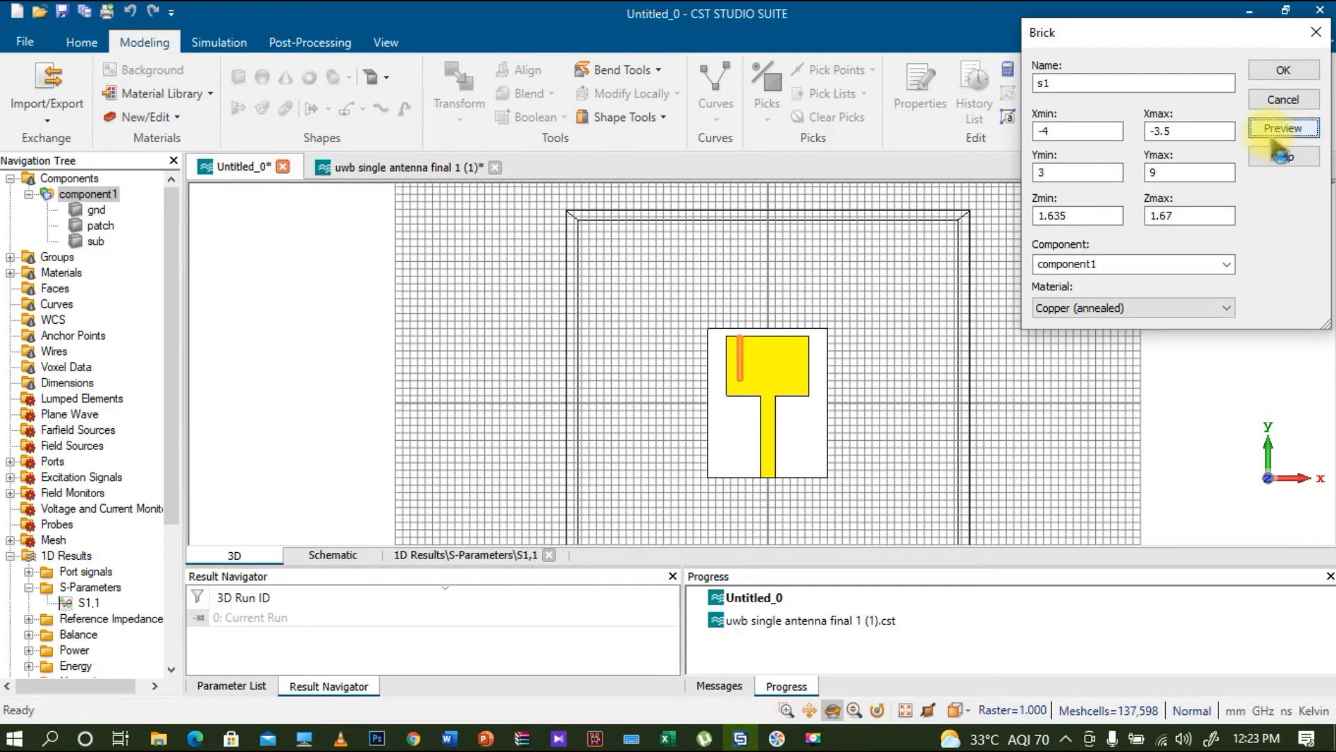
scroll(863, 343, up, 3)
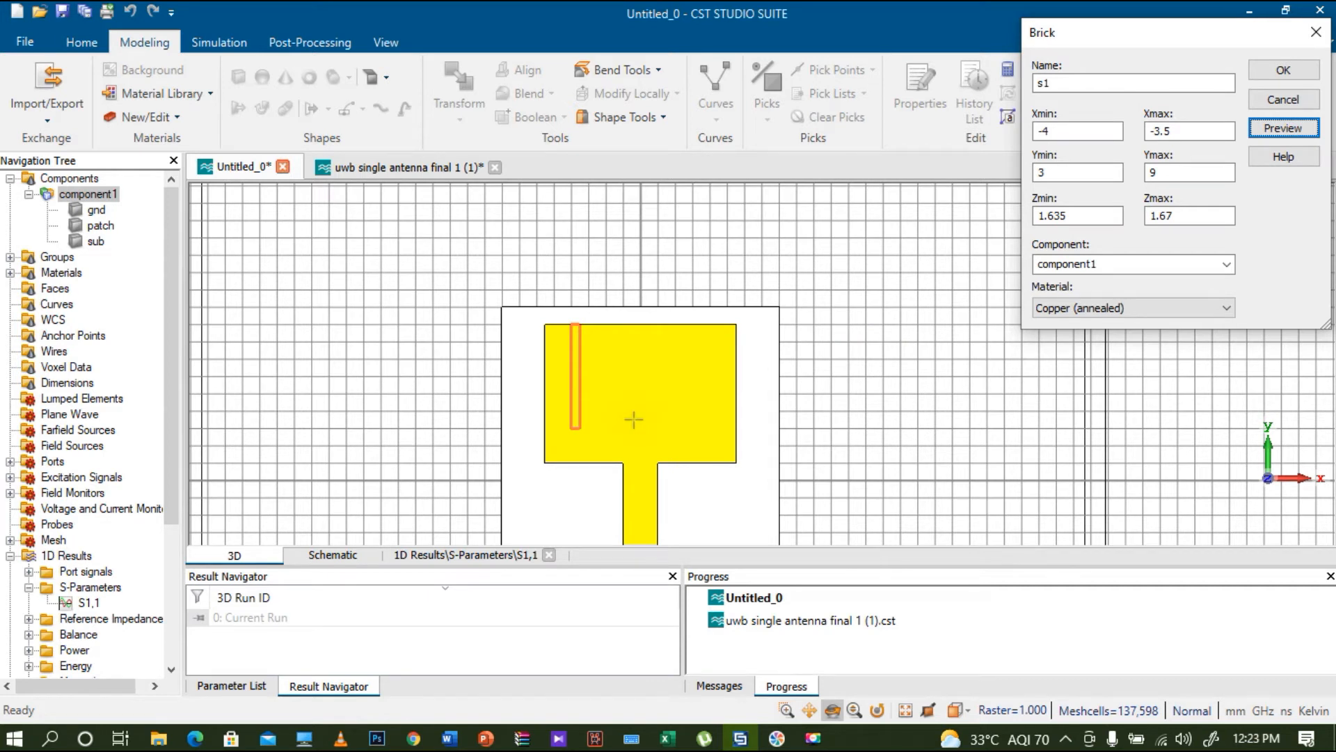
click(1185, 308)
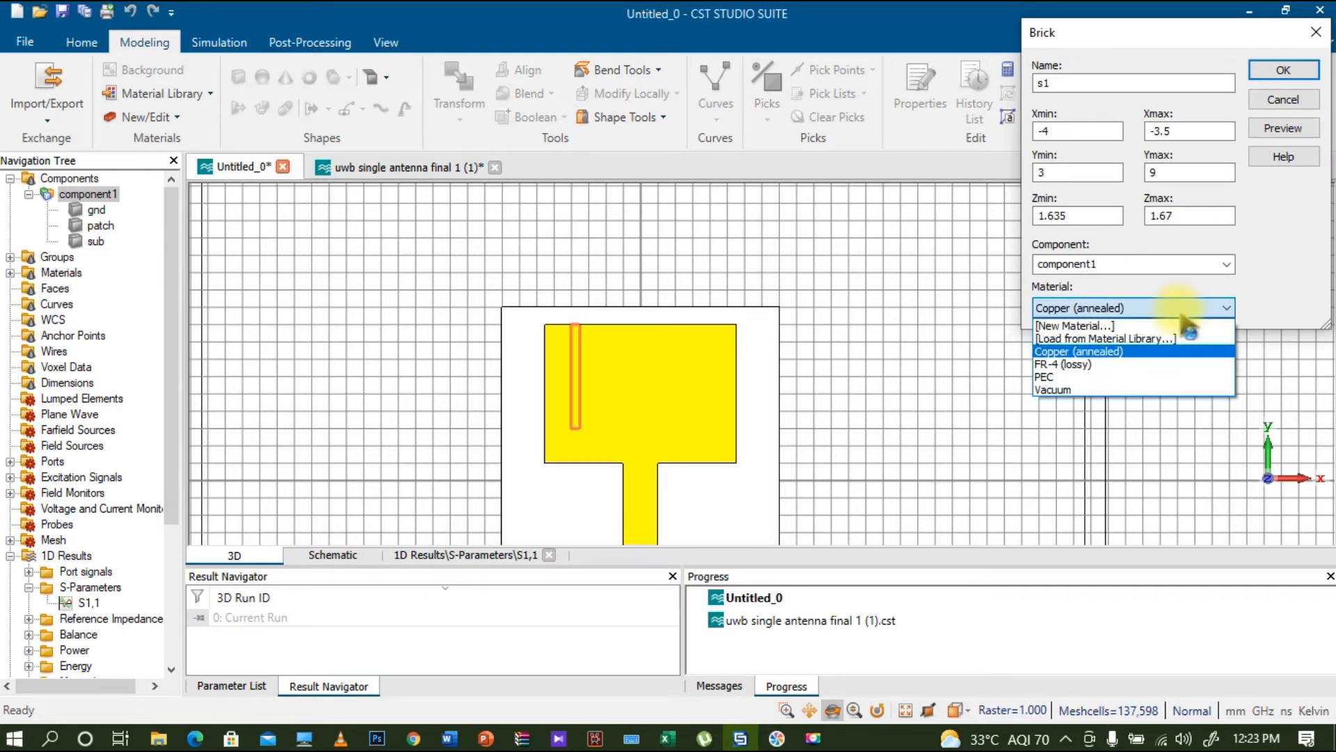
click(1133, 339)
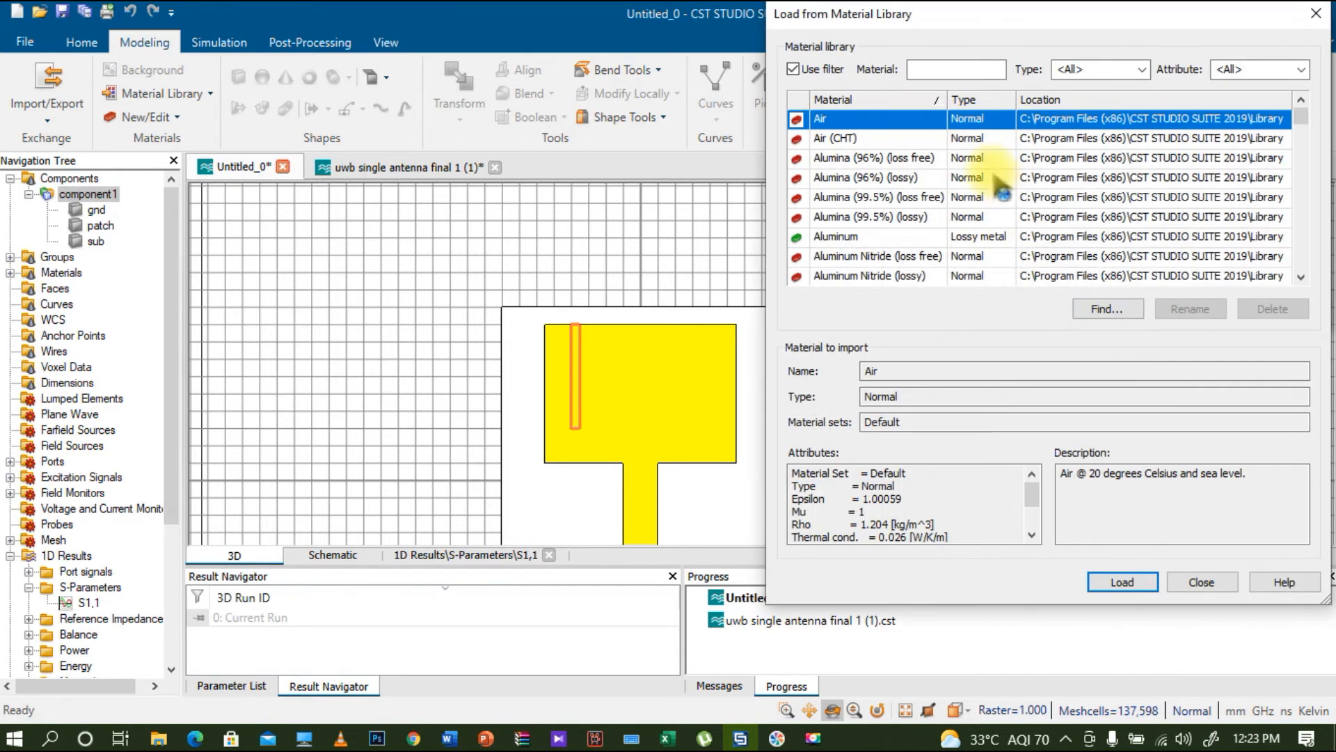
click(949, 69)
text(nickel)
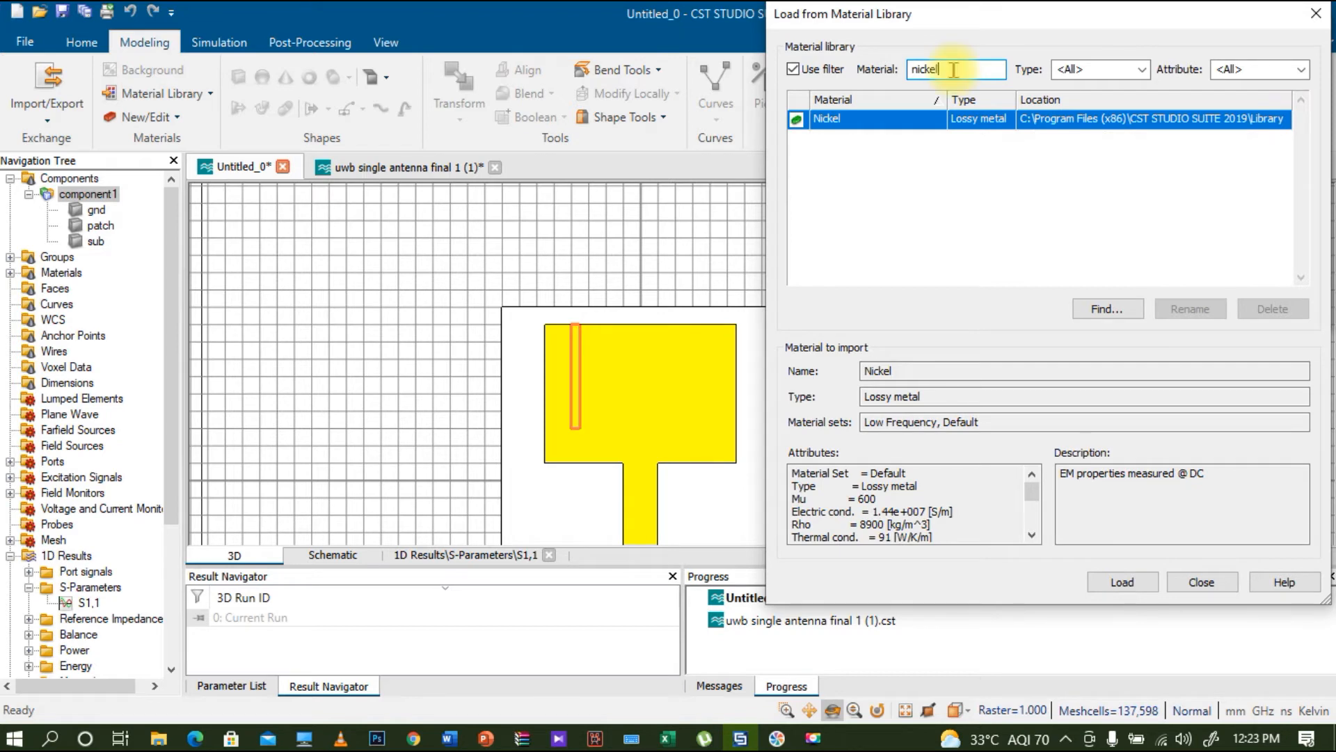
click(881, 120)
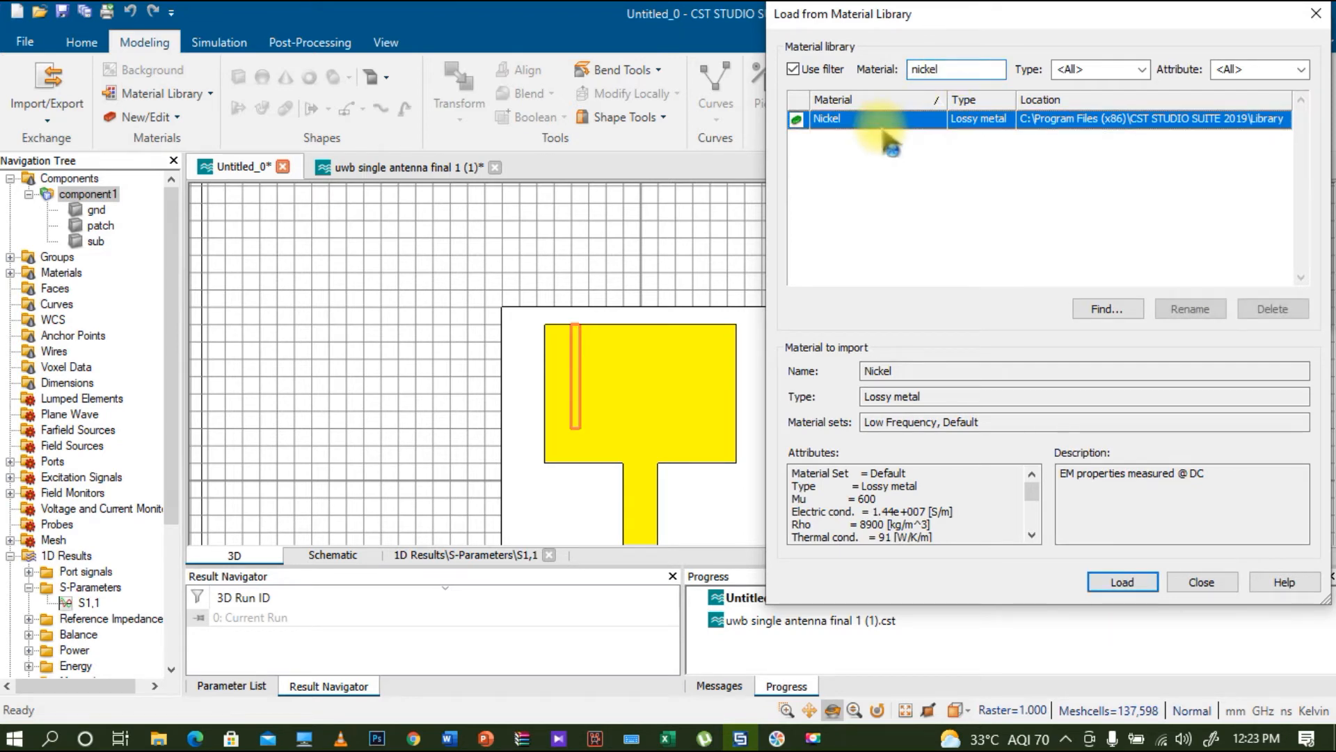
click(1121, 582)
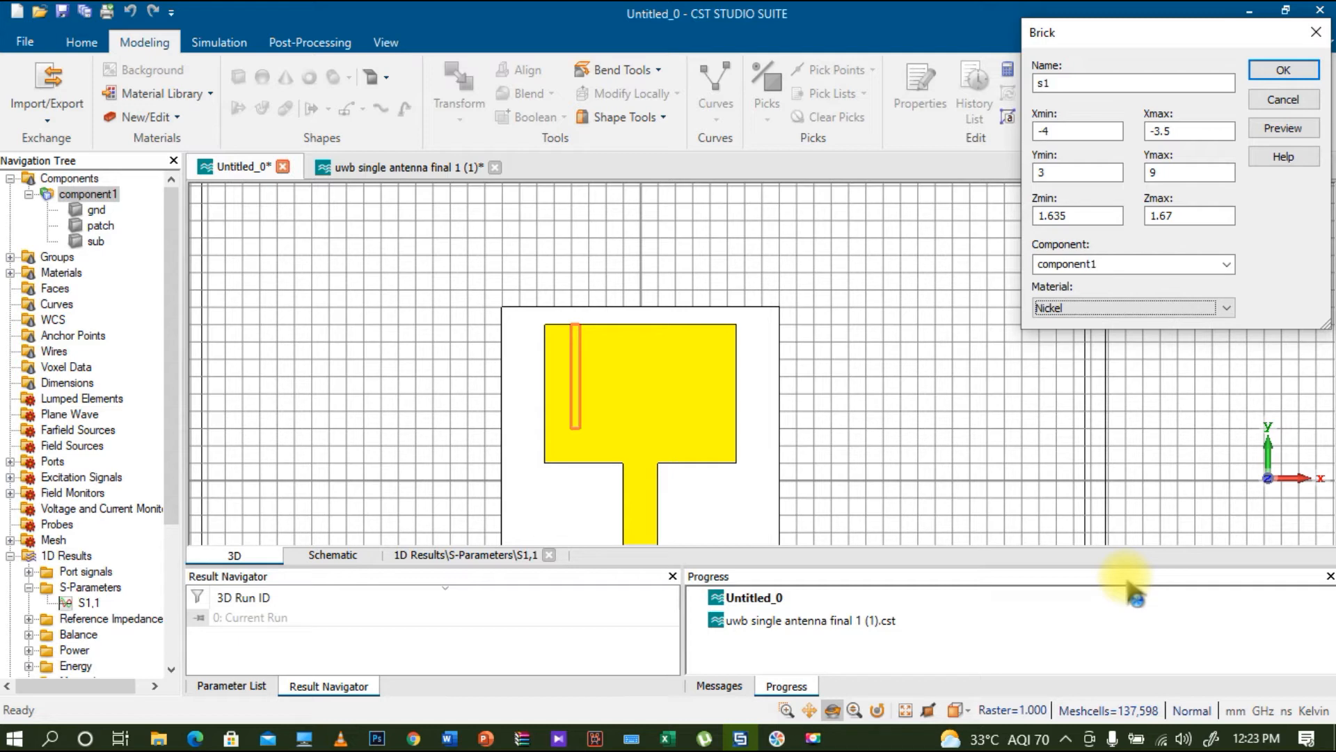
Create the brick, deleting the current and parametric results, and cut its shape away from the patch as a slot.
click(1278, 74)
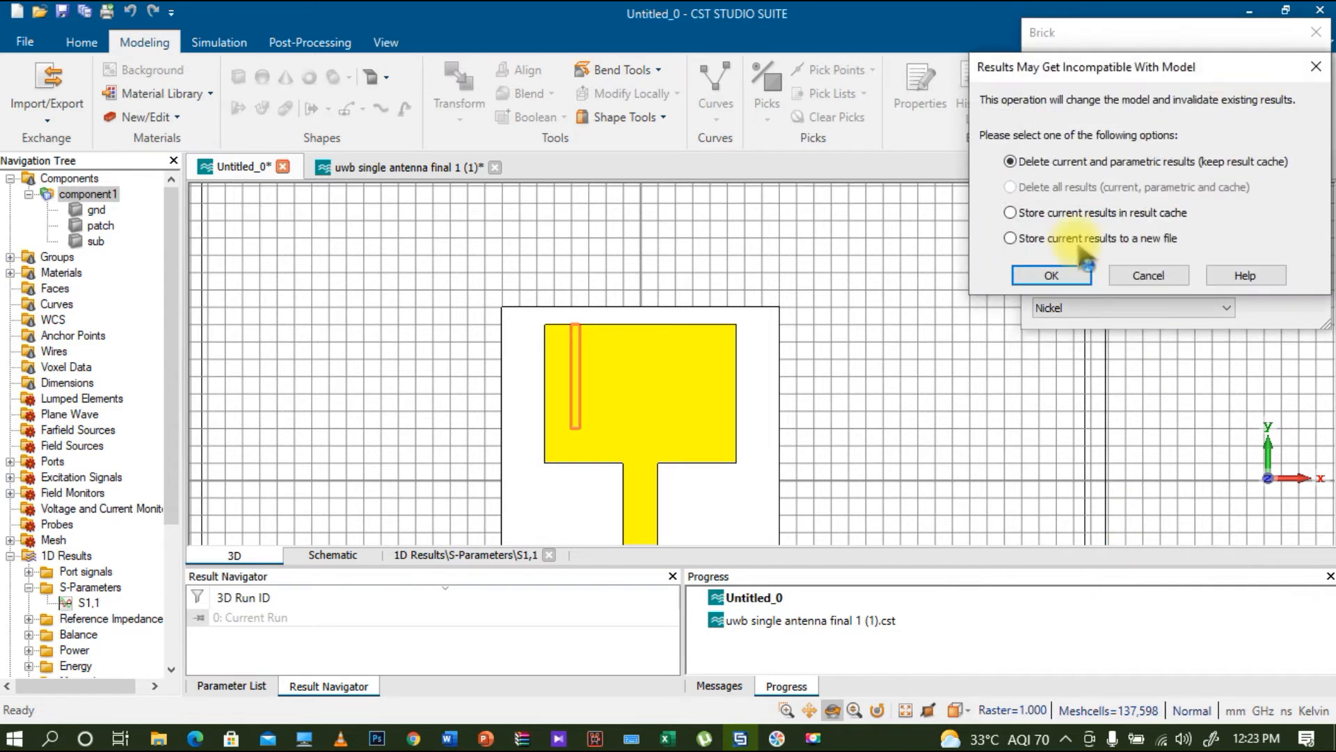
click(1044, 278)
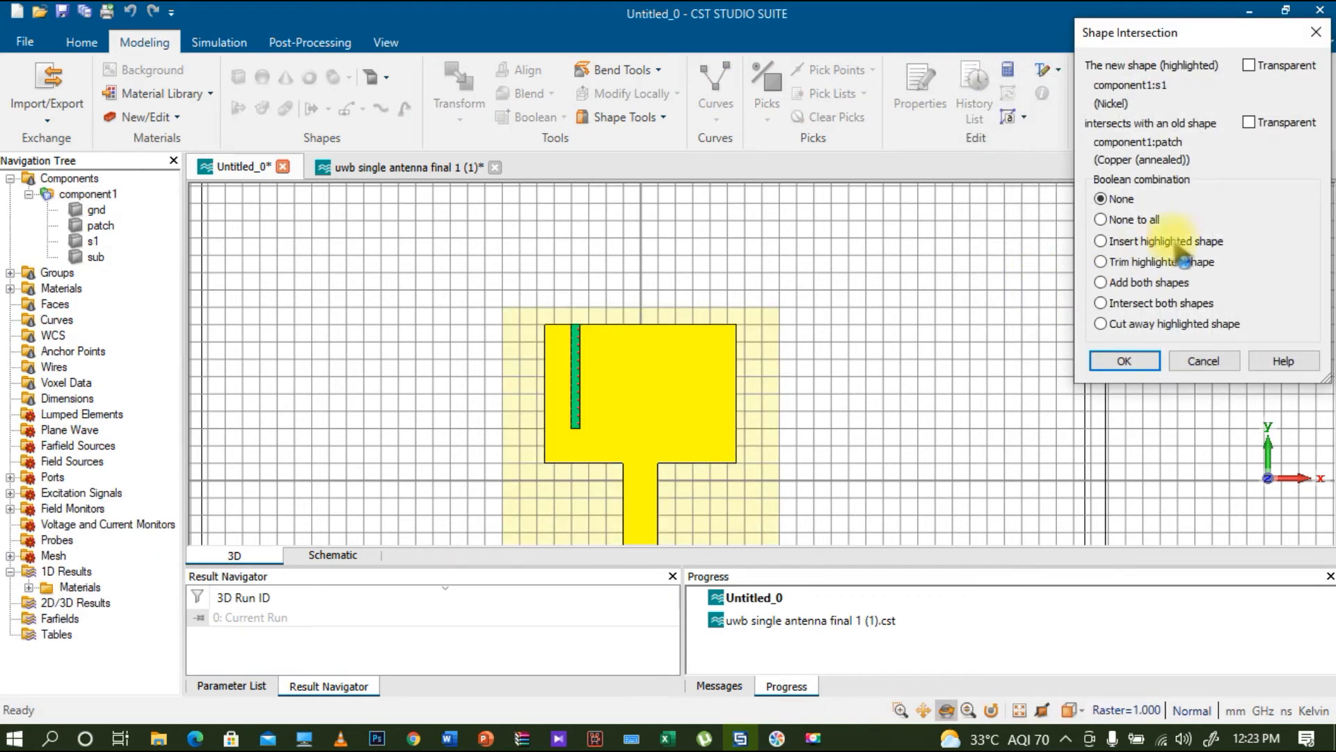
click(1147, 304)
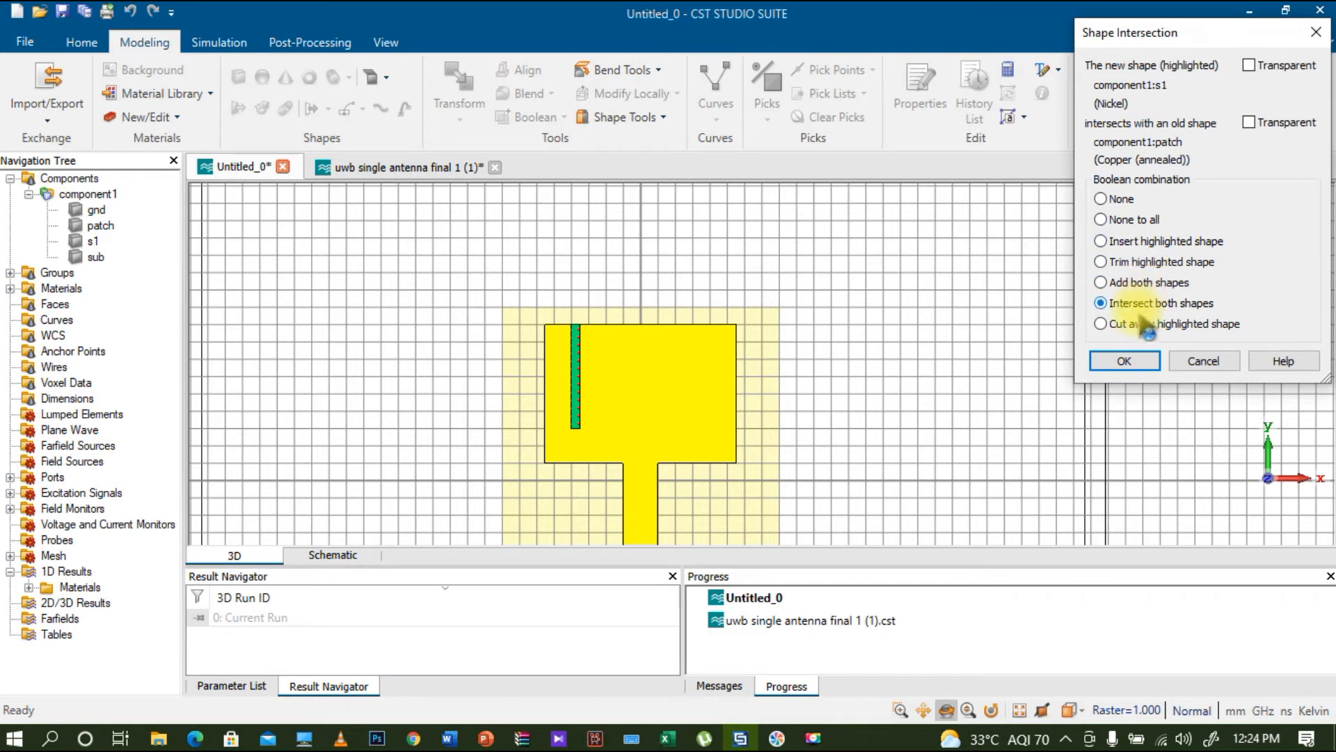
click(1135, 325)
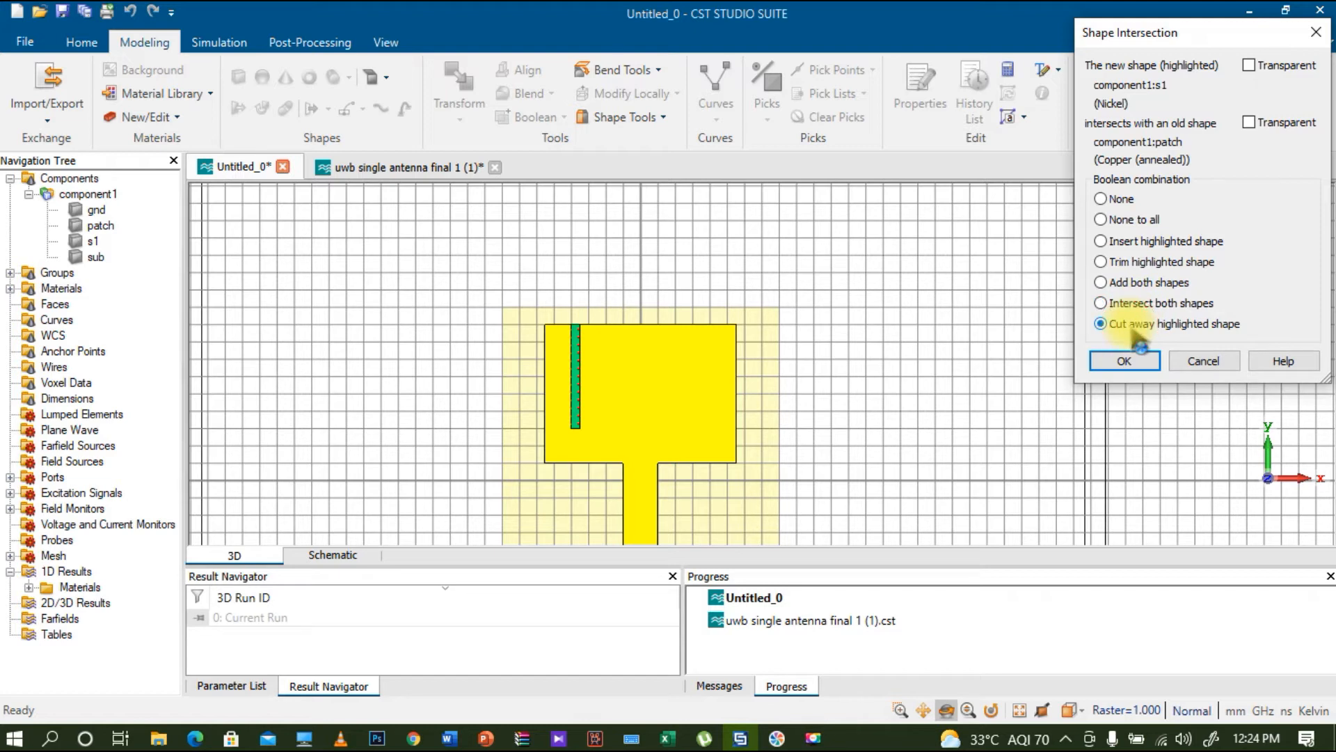
click(1122, 360)
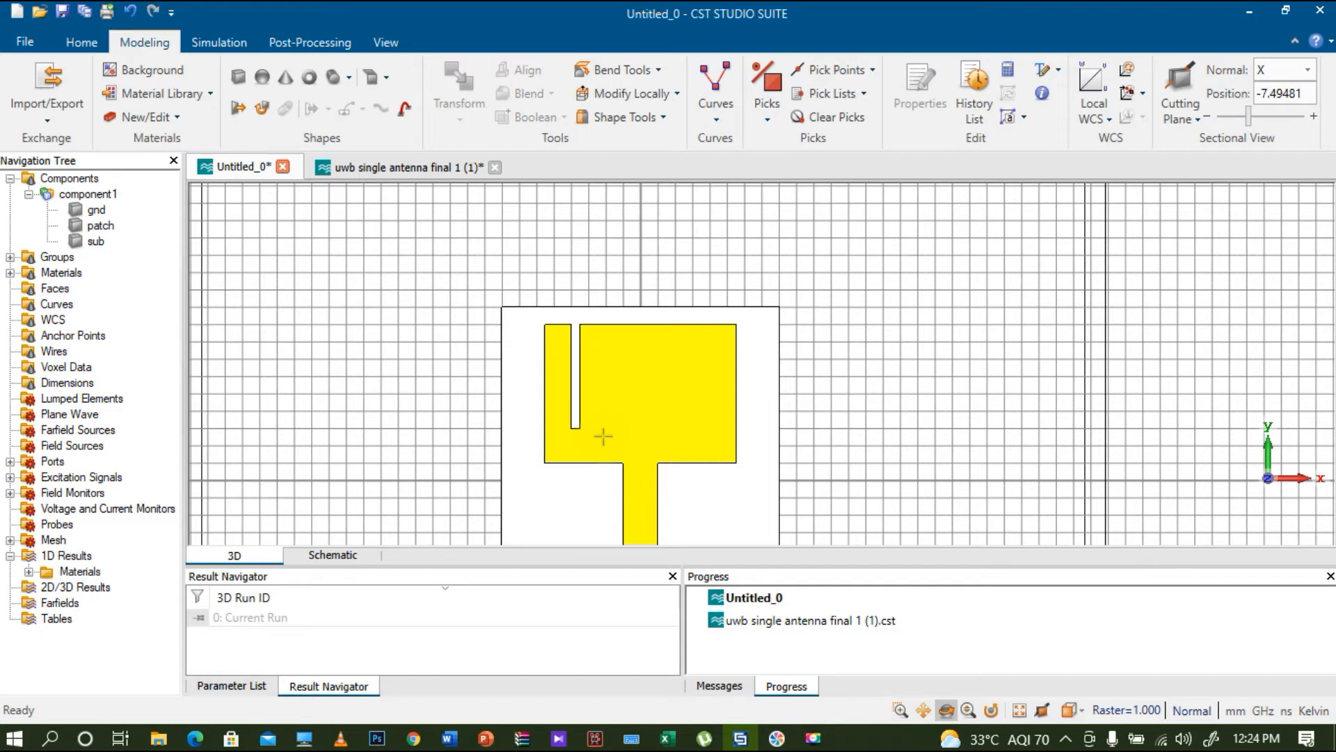
Begin a new brick named s2 with X from -3 to -3.5.
click(238, 77)
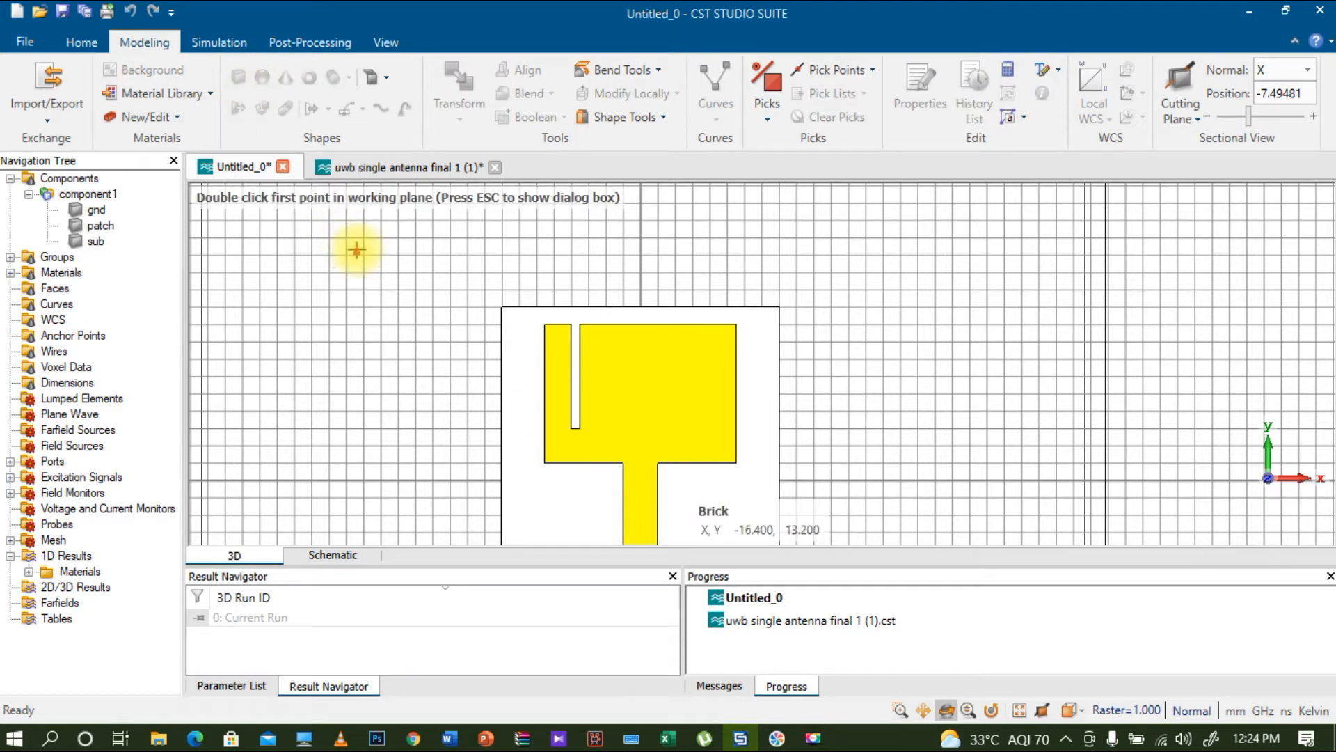
key(Escape)
text(s2)
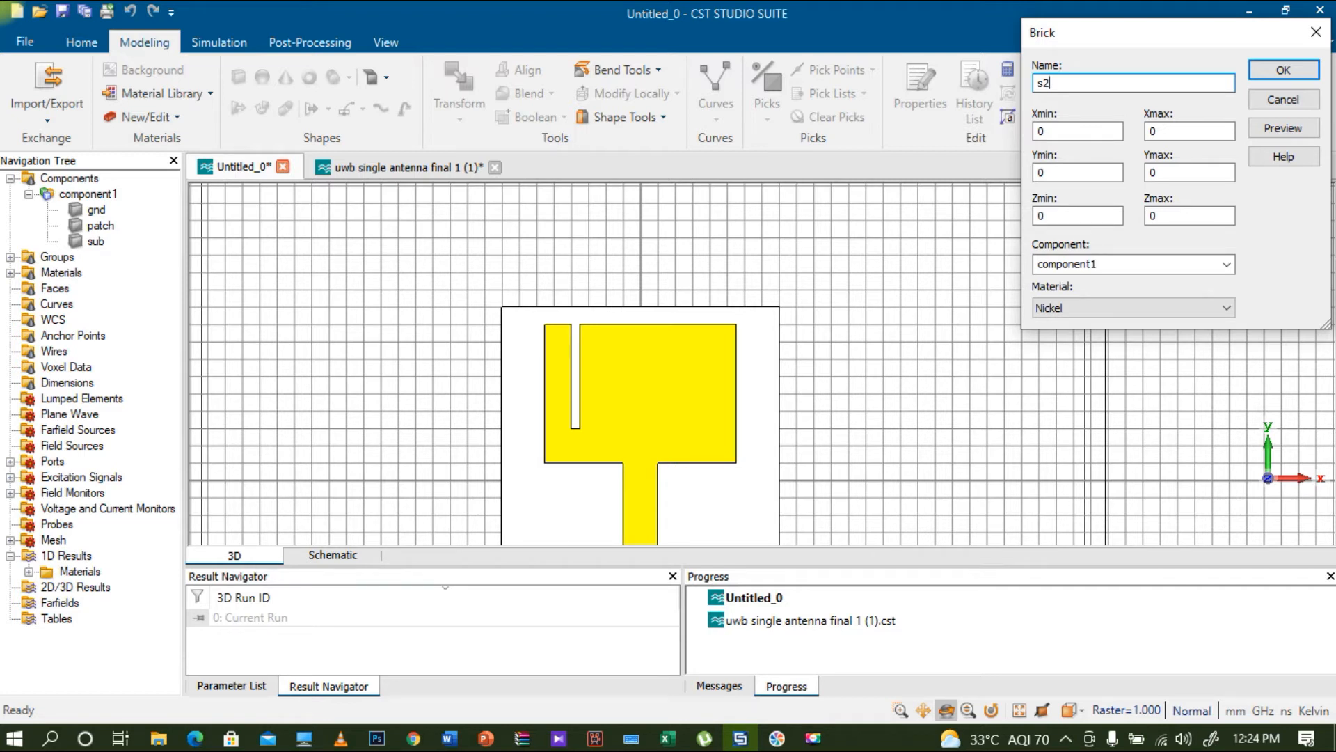
click(1083, 134)
key(BackSpace)
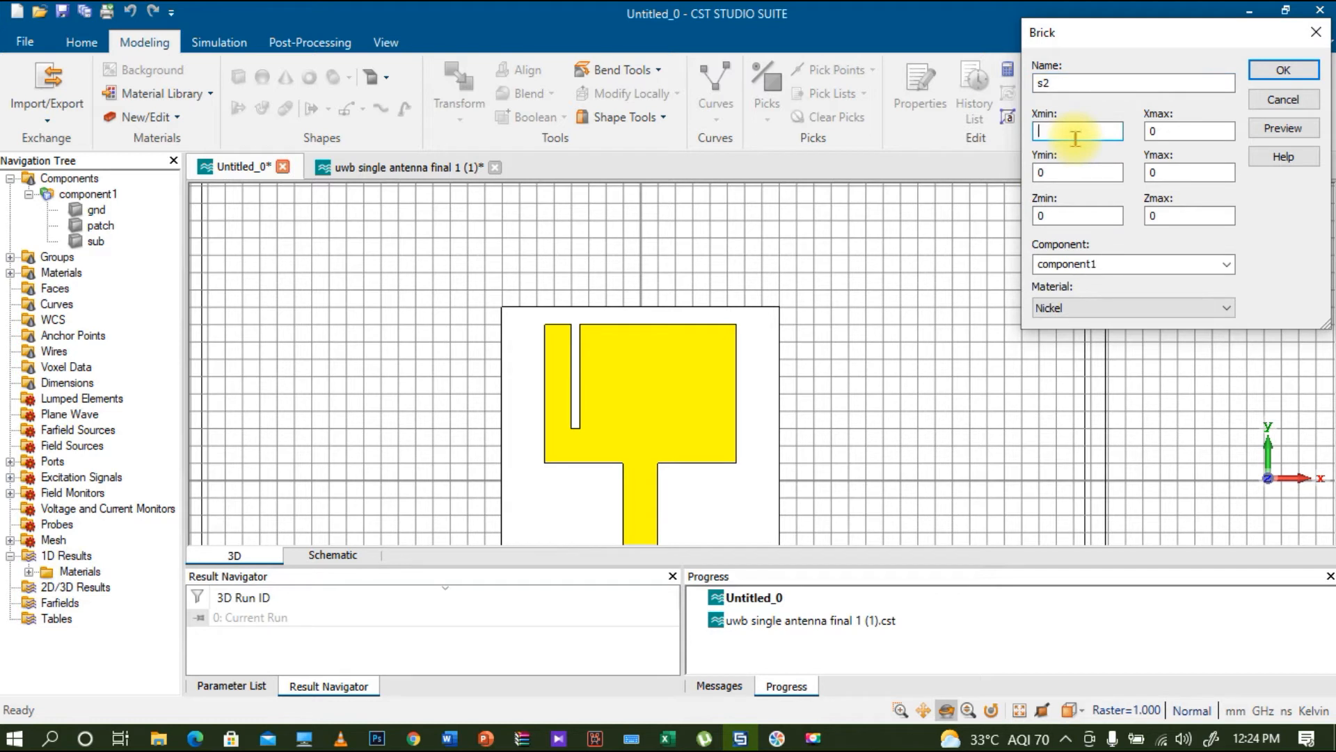
text(-3)
key(Tab)
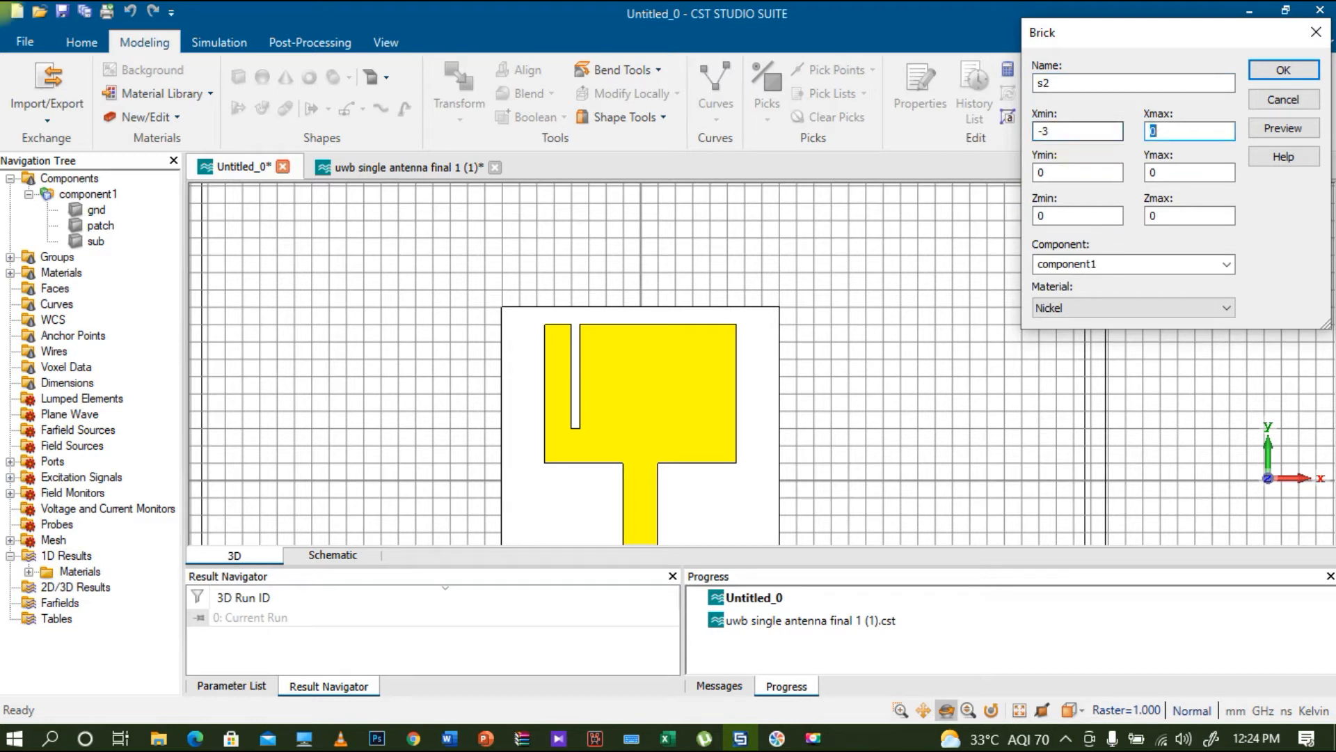
text(-3.5)
Set brick s2's Y range from 6 to 9 and its Z range from 1.635 to 1.67.
click(1055, 173)
key(BackSpace)
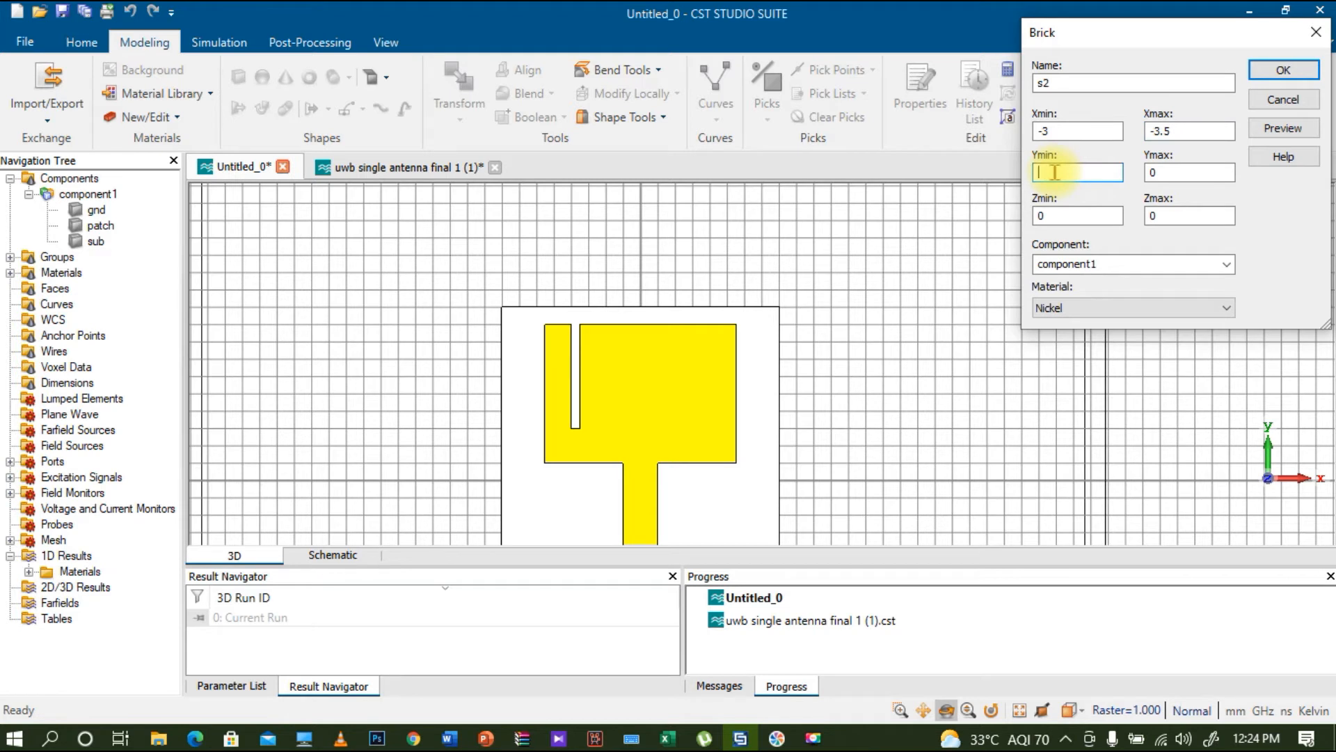
text(6)
key(Tab)
text(9)
click(1058, 216)
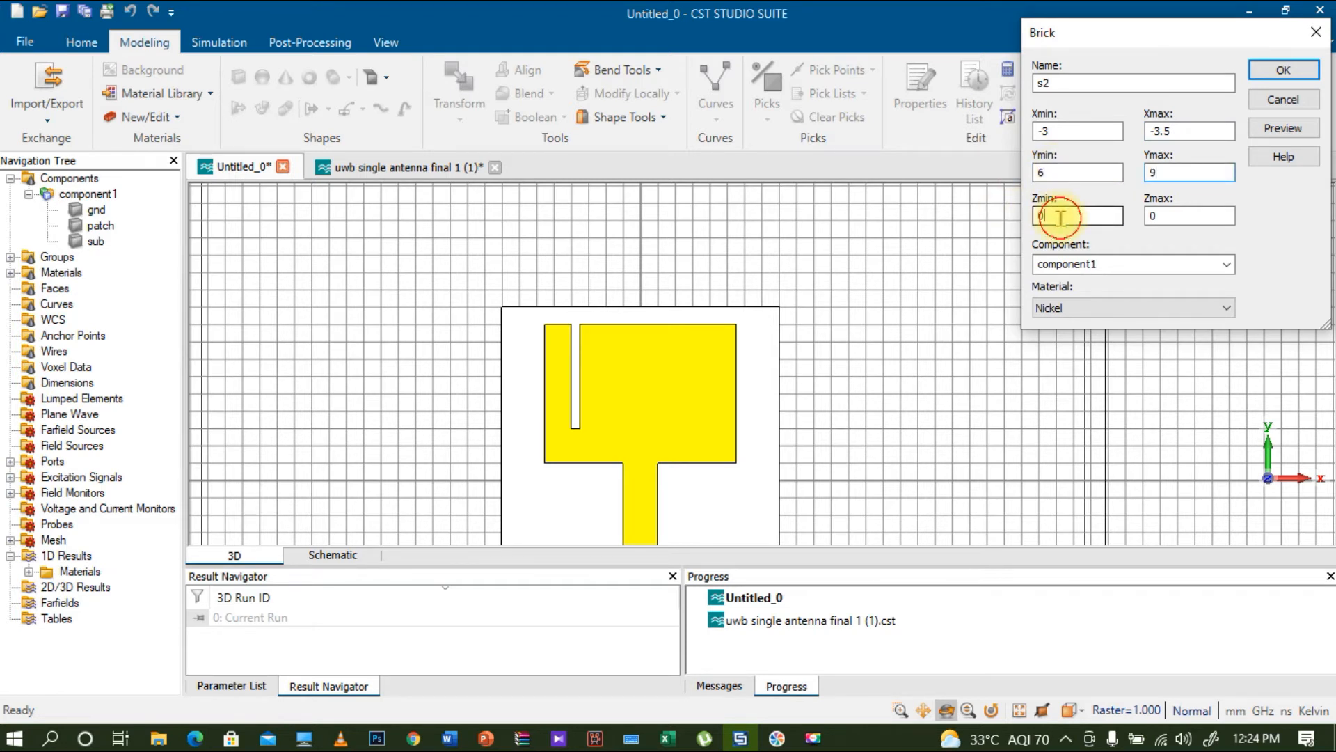
key(BackSpace)
text(1)
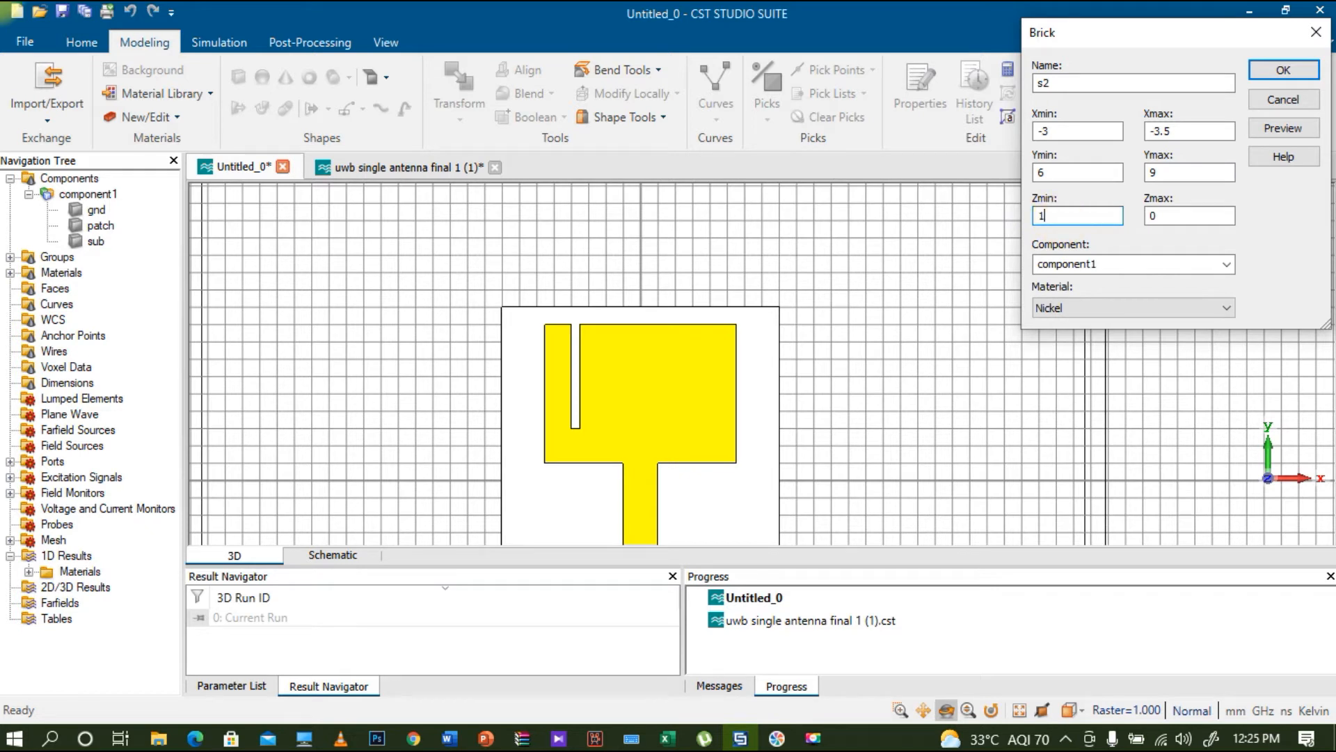
text(.635)
key(Tab)
text(1.67)
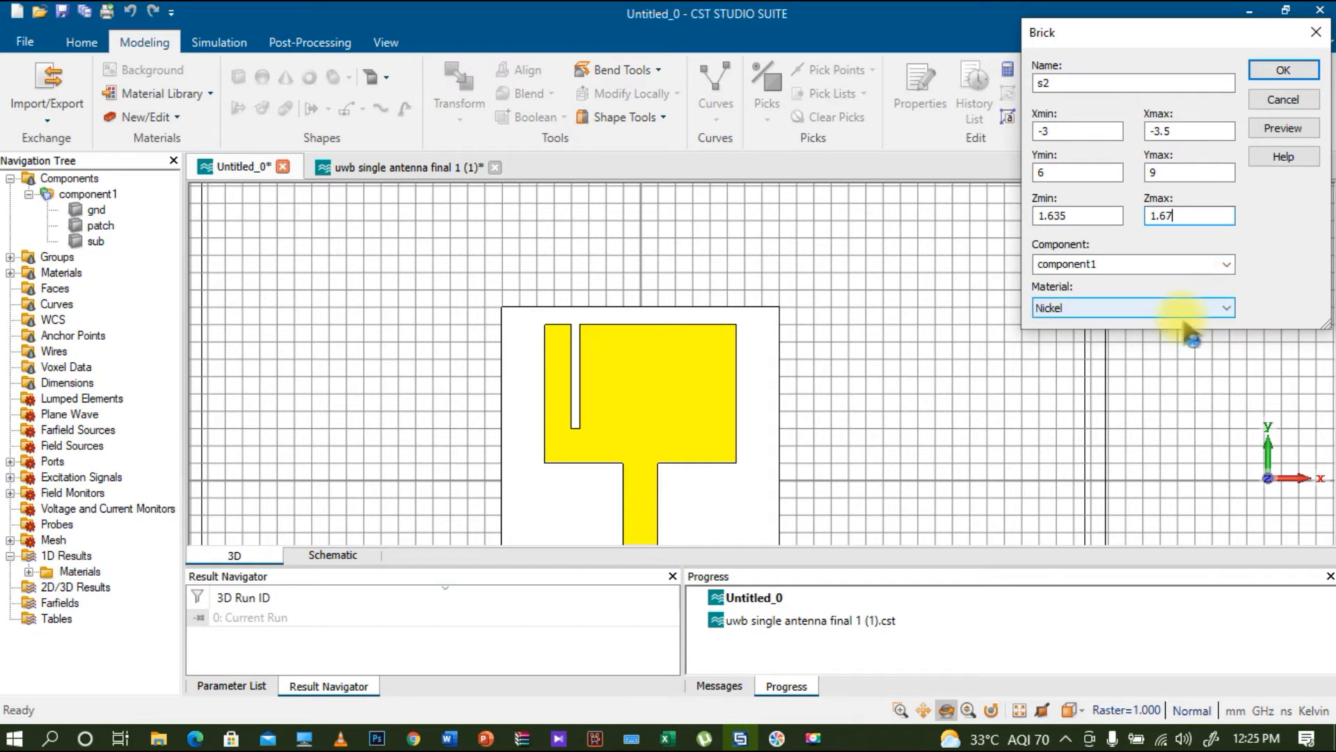
Preview and create the Nickel brick s2, cutting its shape away from the patch to widen the slot's upper part.
click(1289, 130)
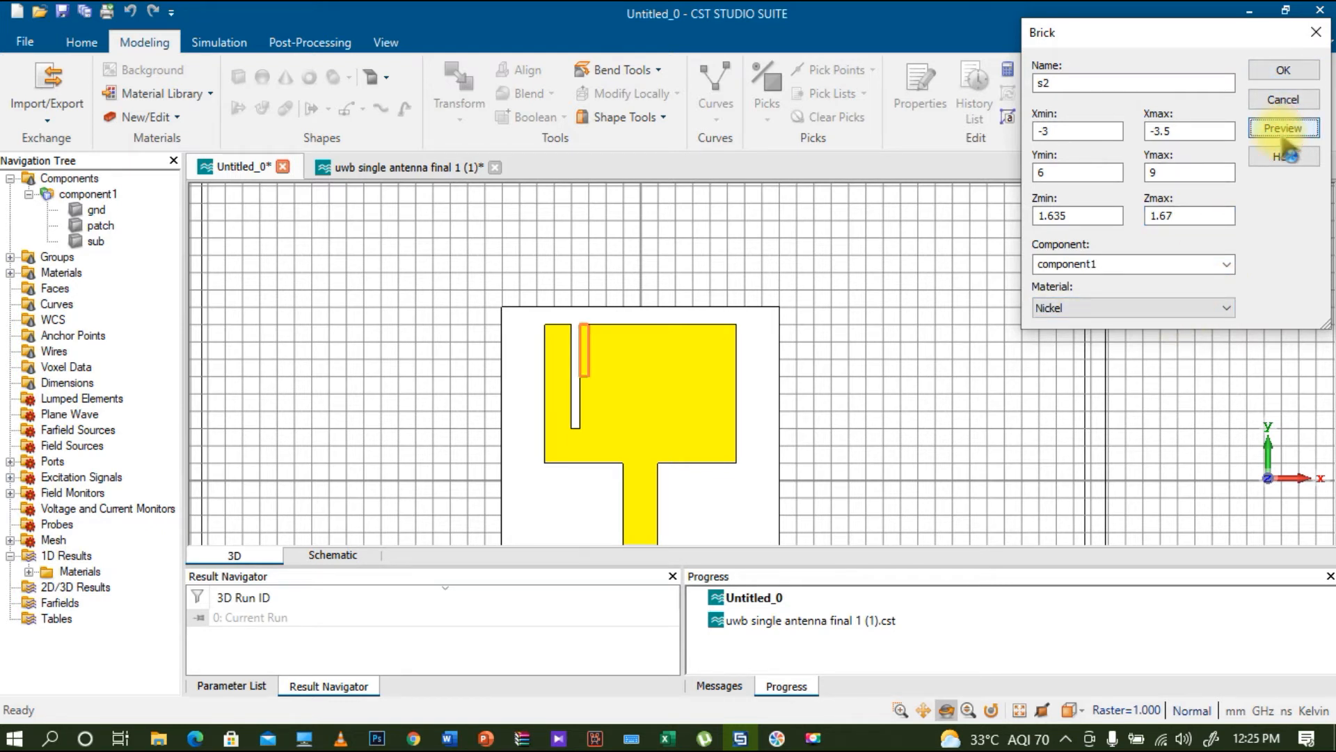
click(1300, 71)
click(1153, 326)
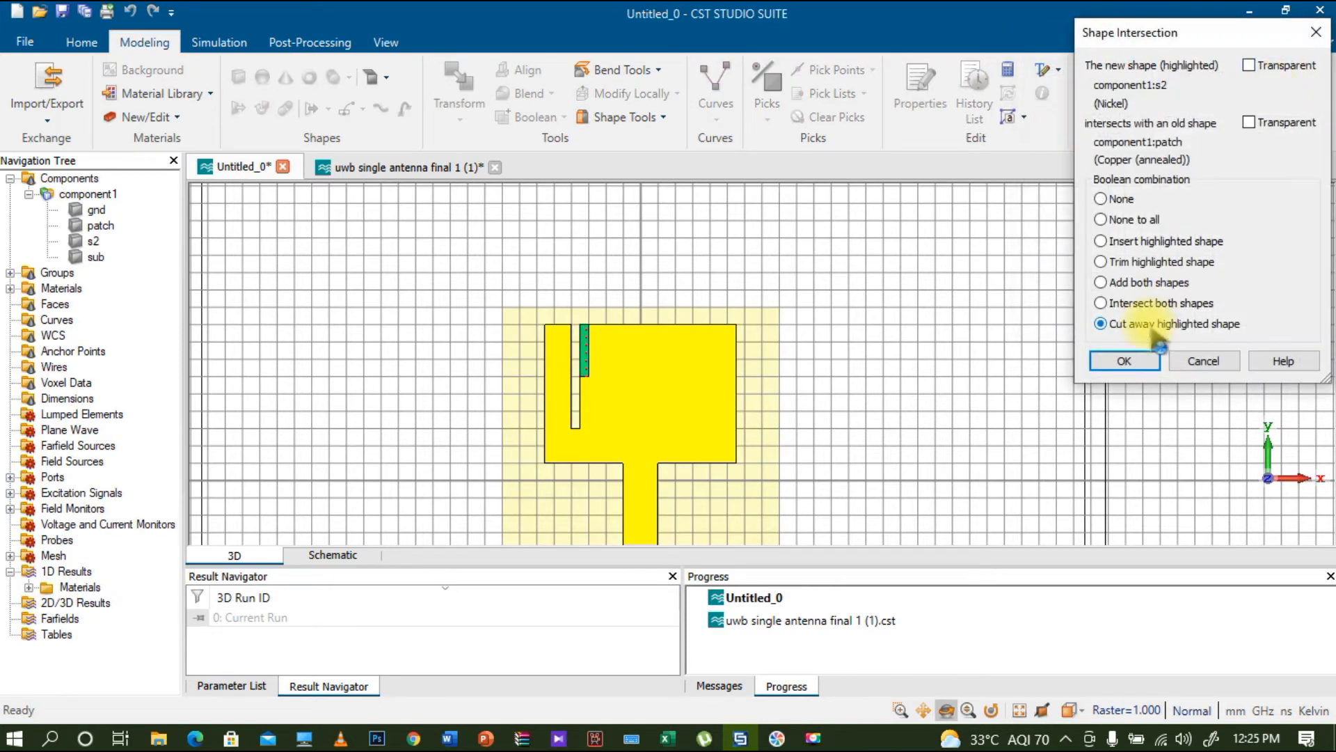
click(1121, 361)
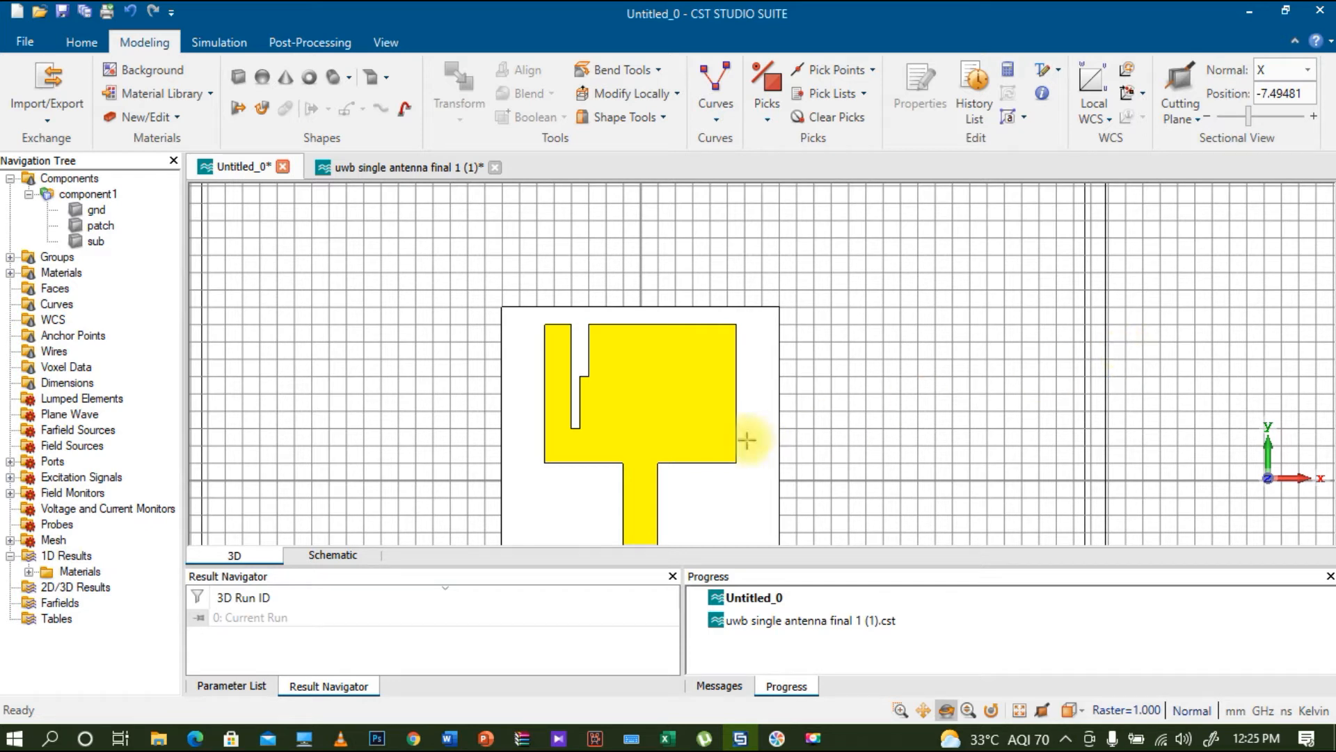
Run the time domain solver on the slotted antenna with hexahedral mesh and -40 dB accuracy.
mouse_move(886, 421)
mouse_down()
mouse_move(886, 364)
mouse_move(867, 427)
mouse_move(890, 422)
mouse_up()
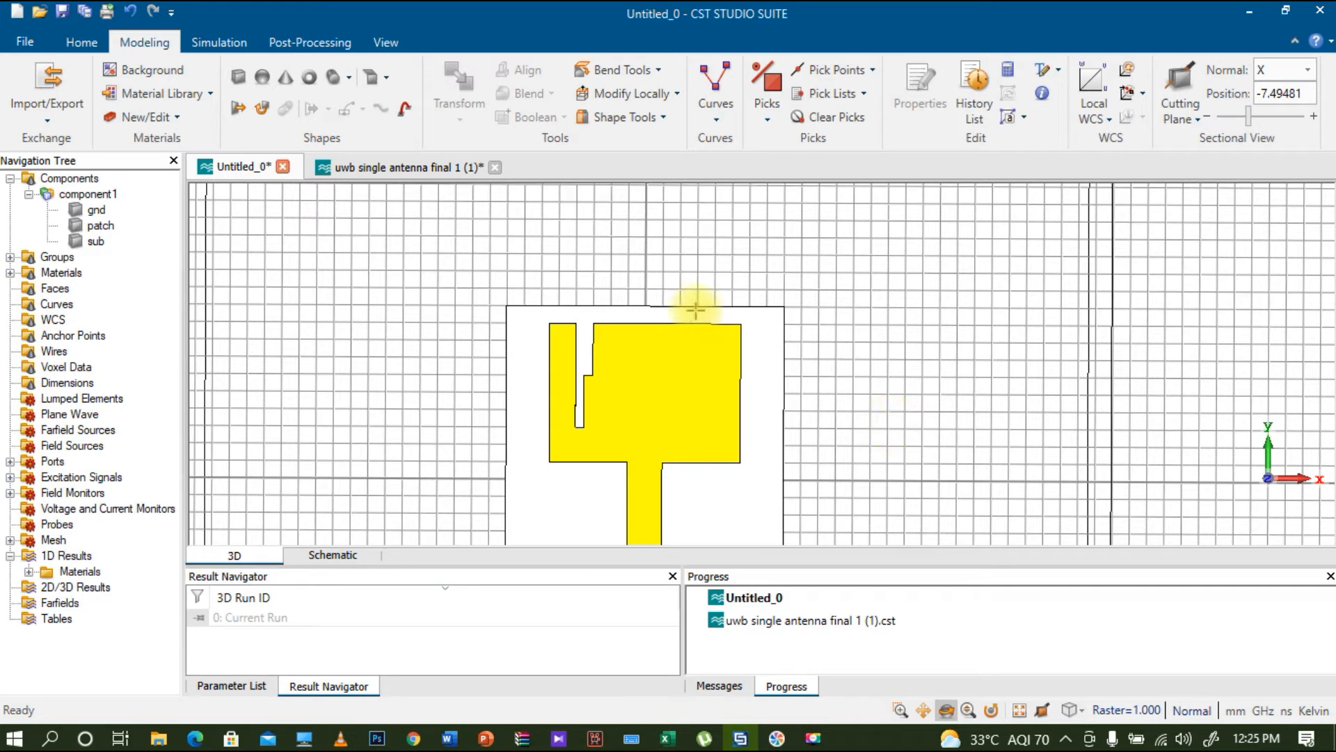
click(222, 43)
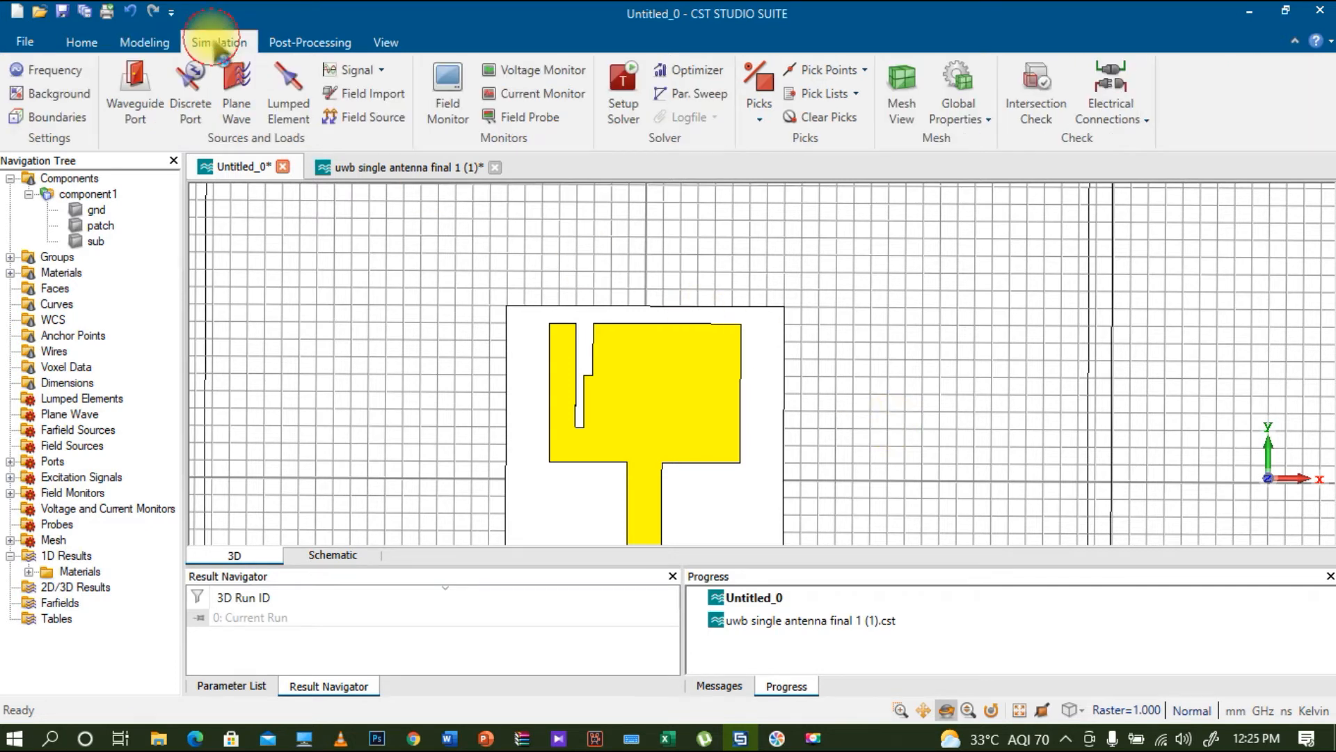
click(625, 111)
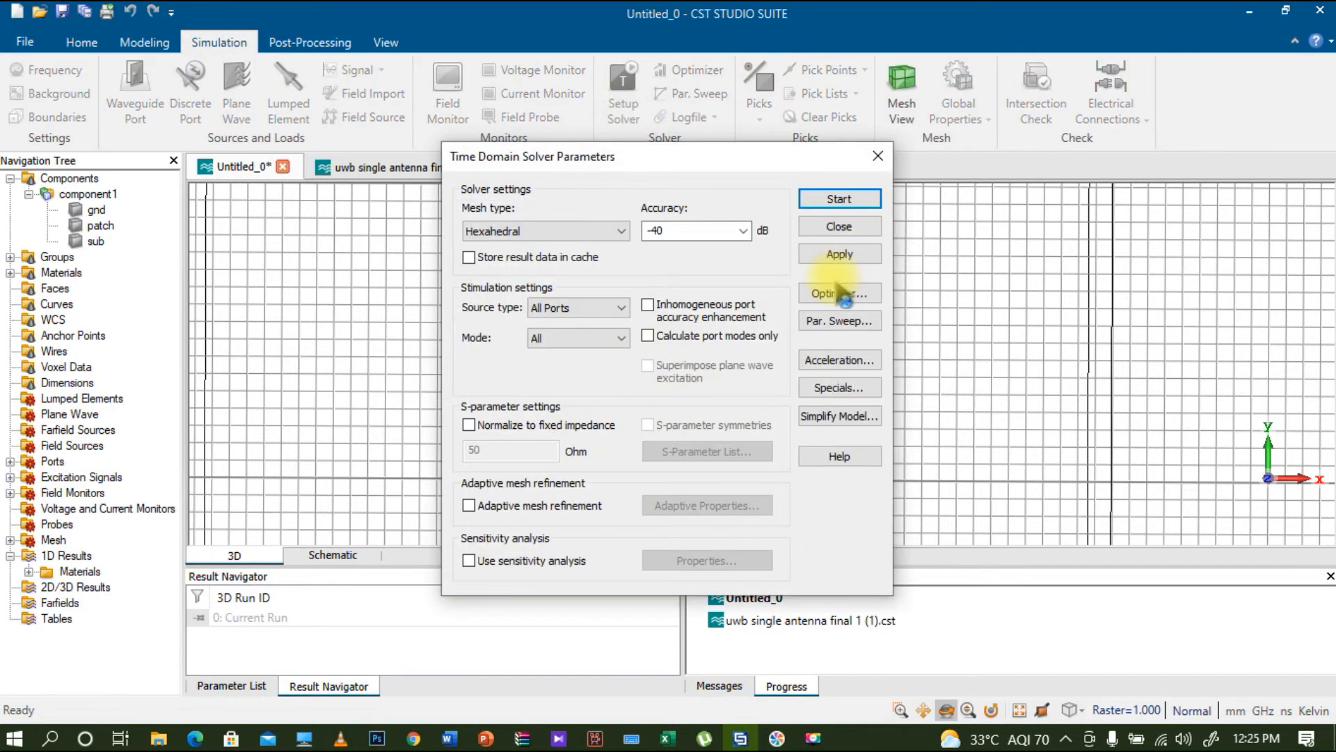
click(845, 194)
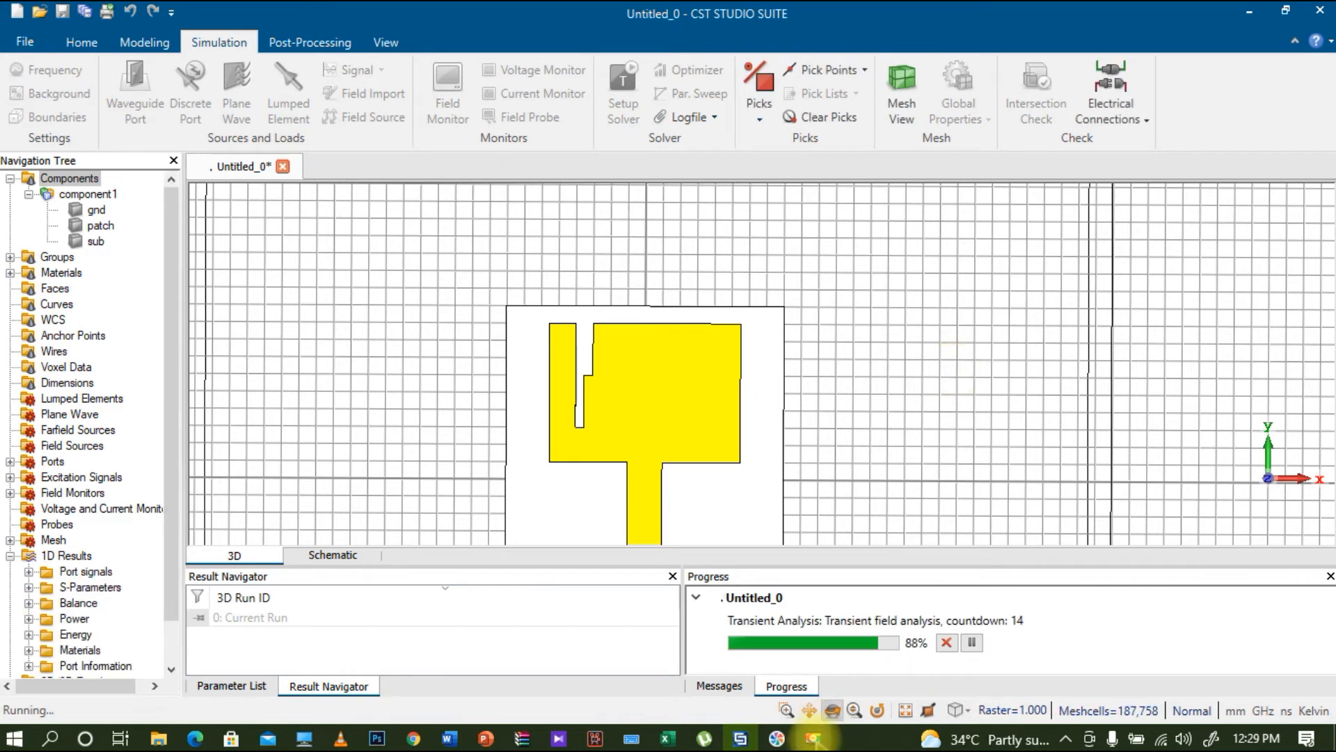
click(814, 737)
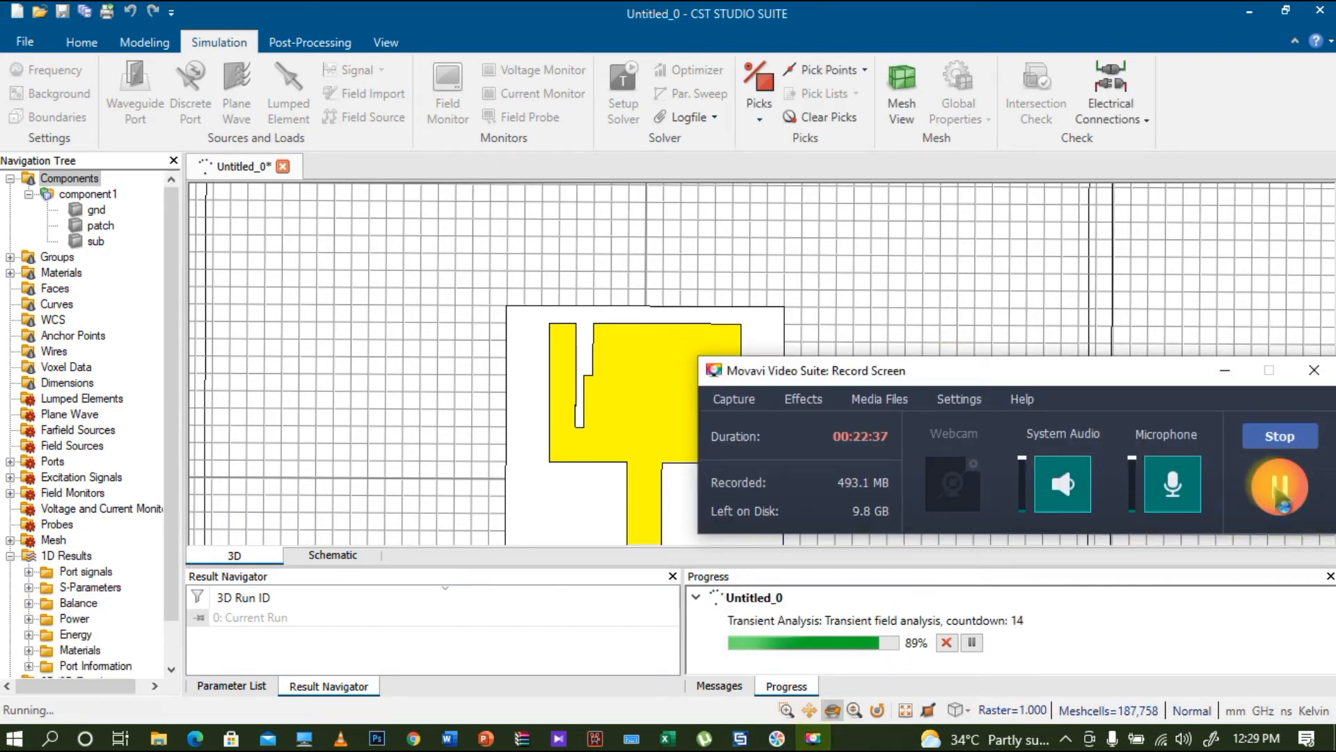
click(1226, 370)
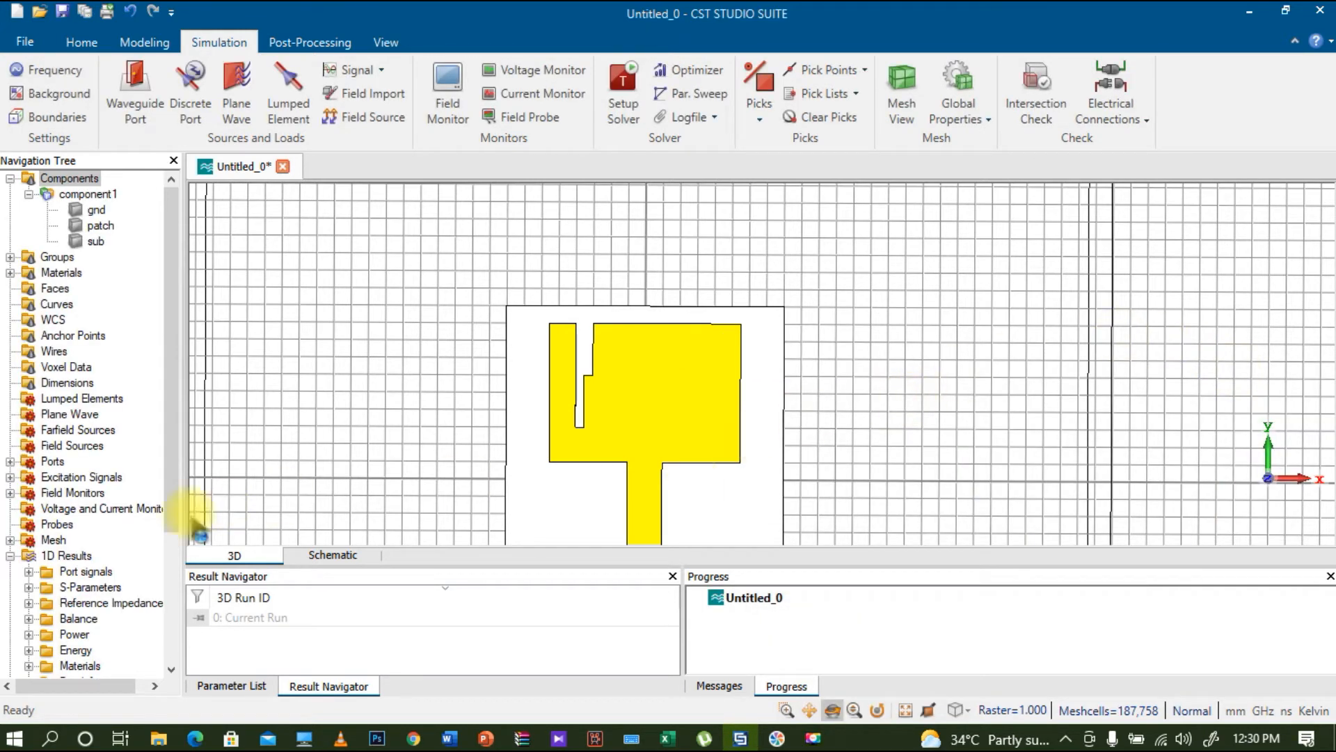
Plot the S1,1 curve from the S-Parameters results to check the slotted antenna.
scroll(178, 542, down, 1)
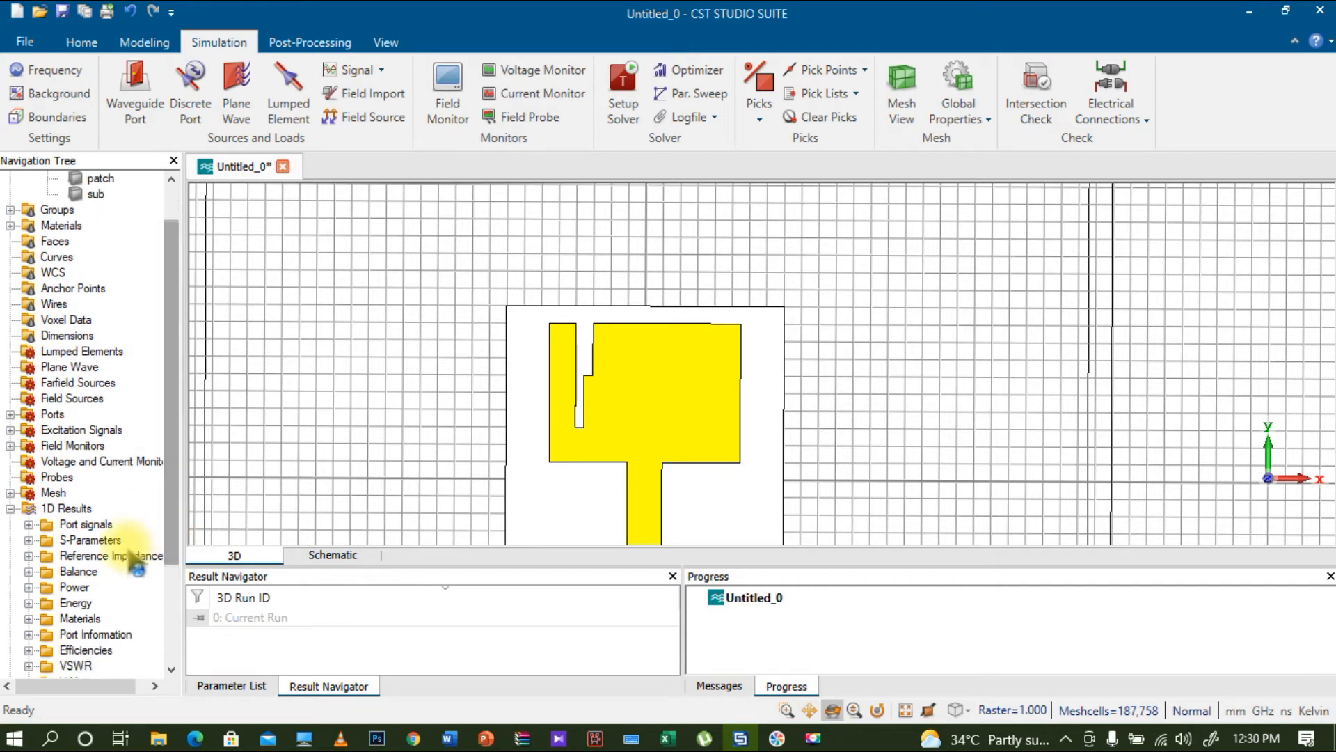
click(28, 539)
click(88, 555)
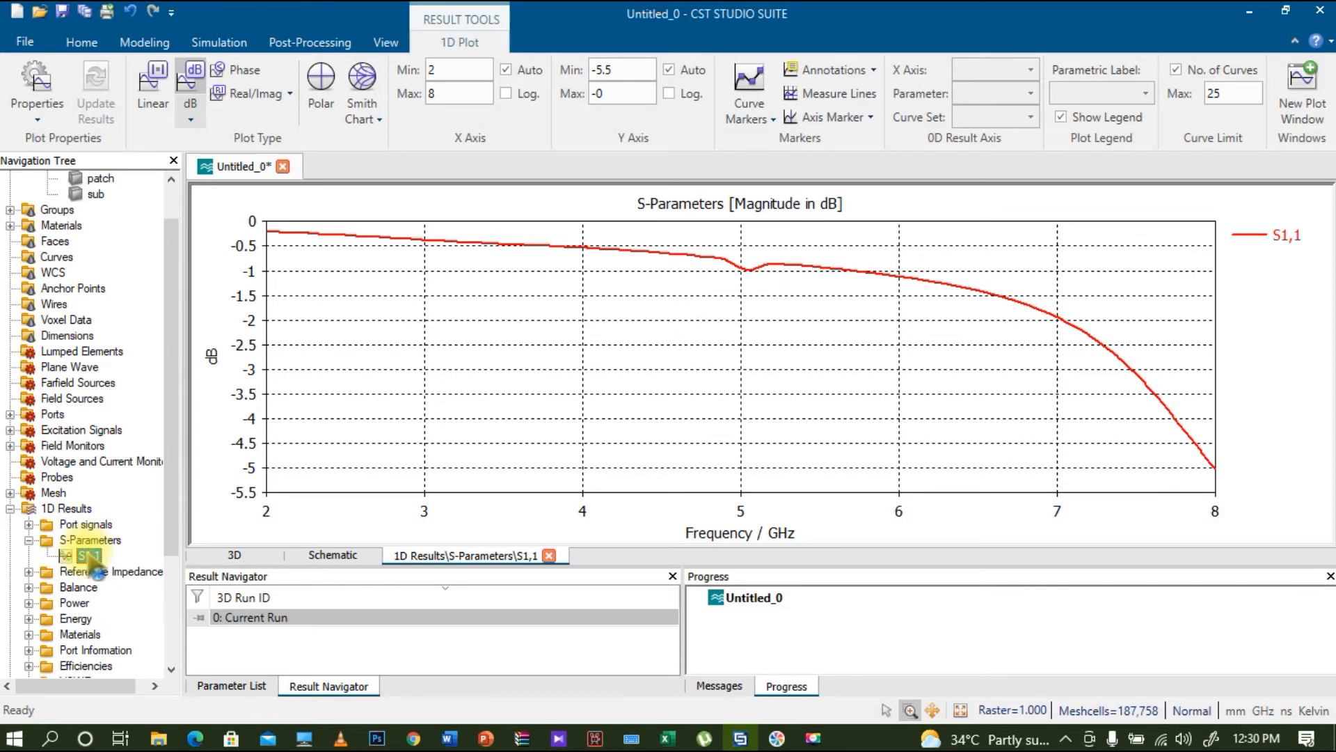
Select the gnd component in the model and inspect the whole ground plane in front view.
scroll(177, 334, up, 1)
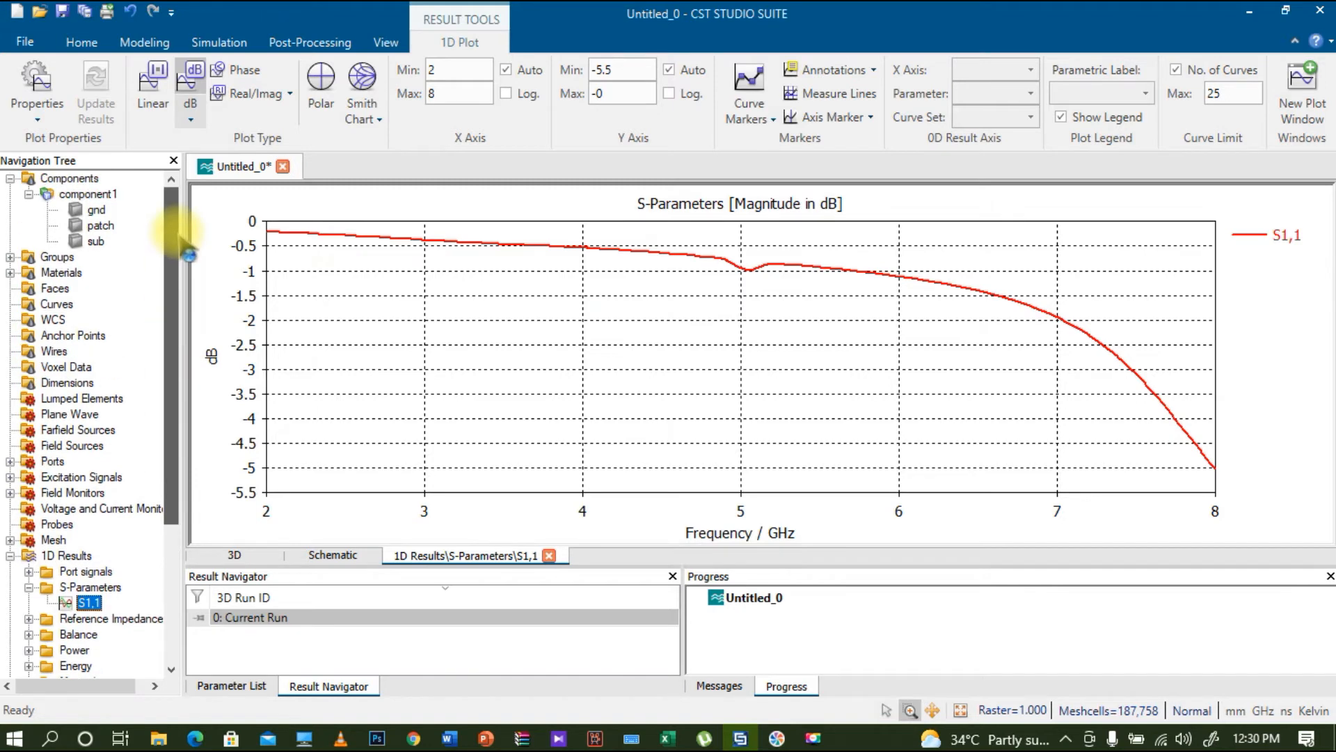
click(98, 211)
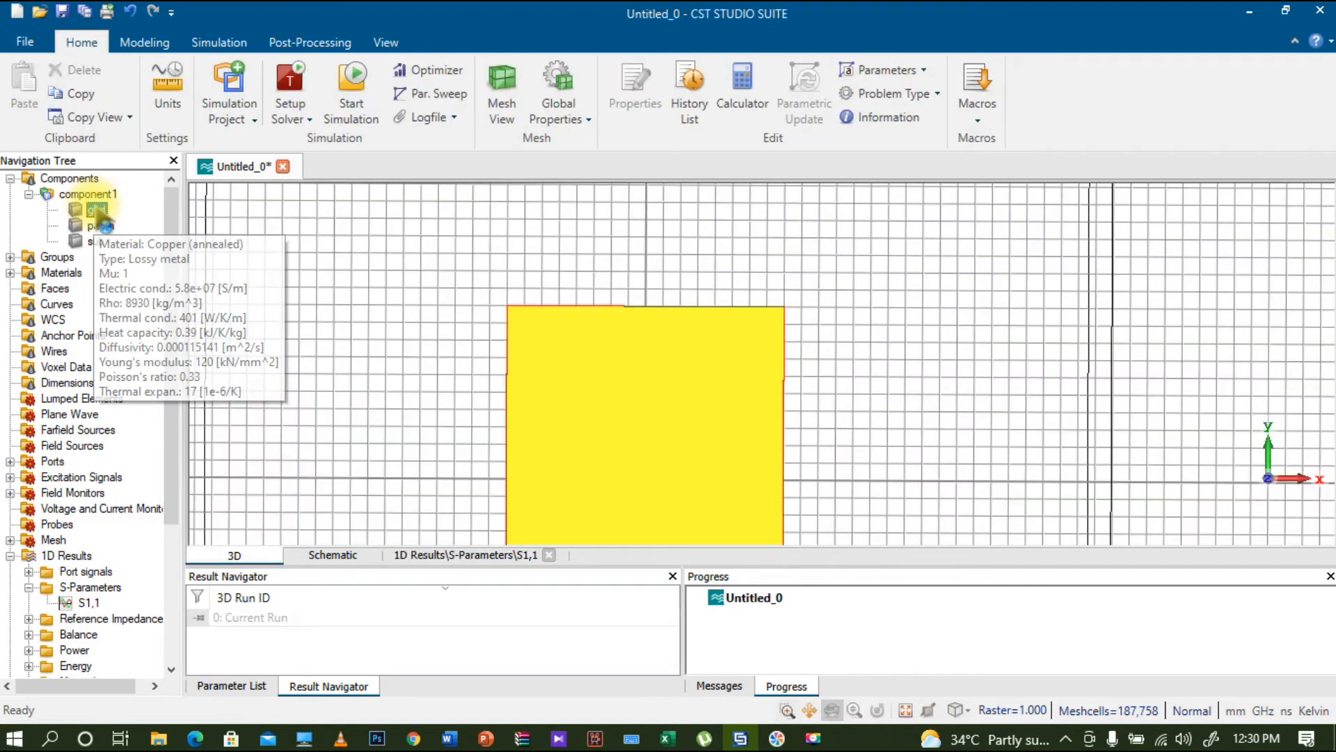
scroll(458, 339, down, 4)
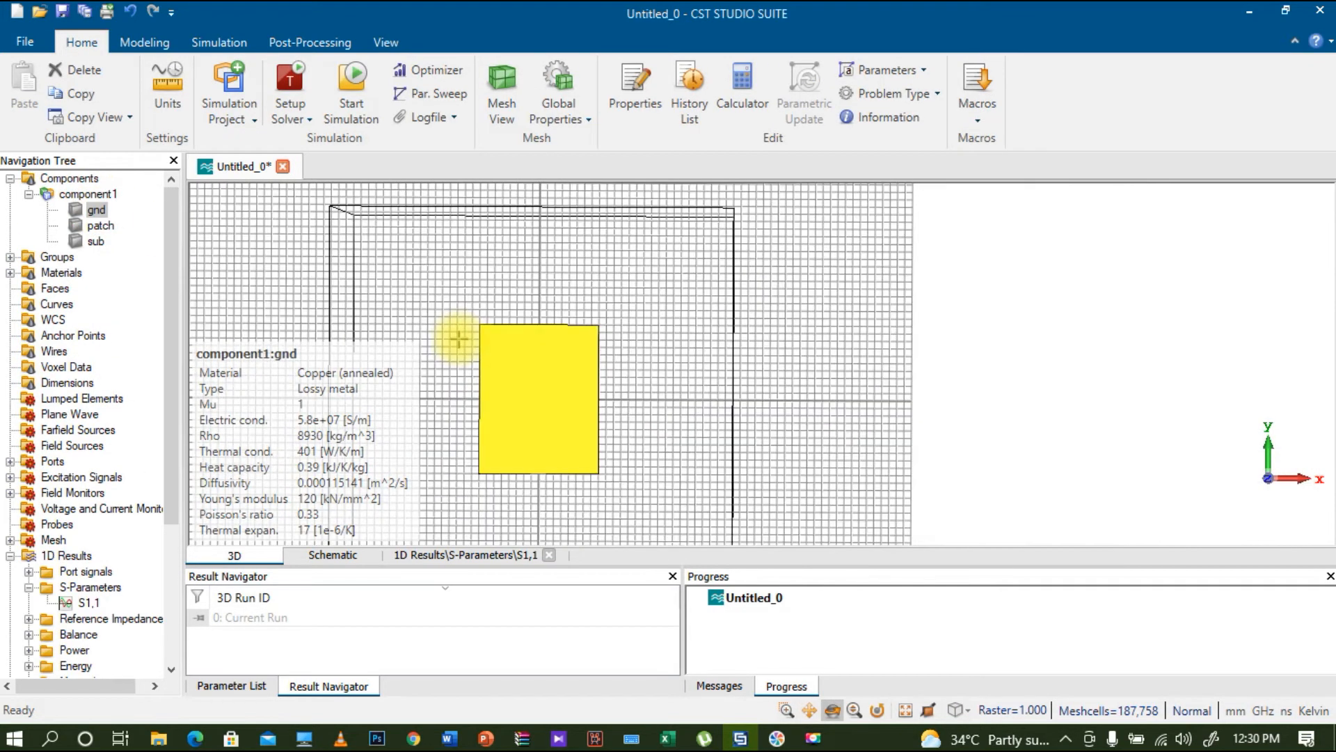
scroll(458, 339, up, 1)
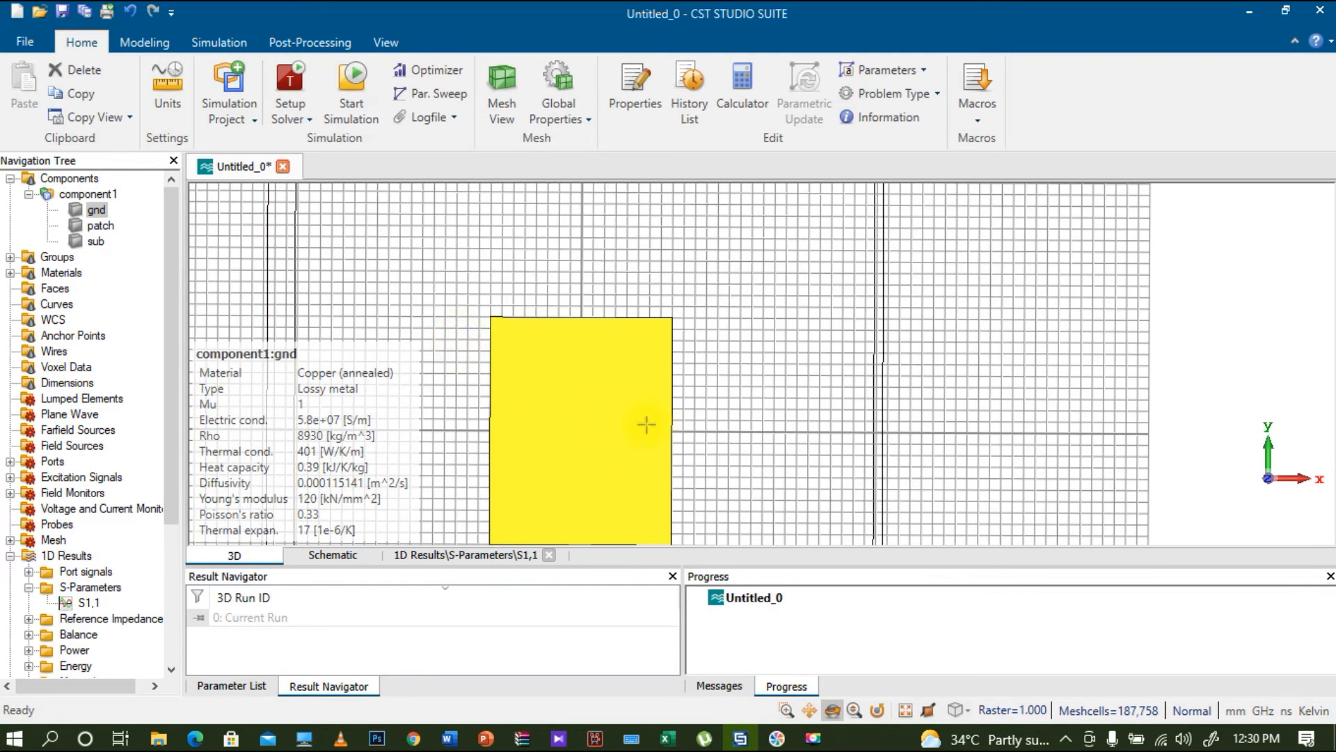
drag(656, 410, 755, 403)
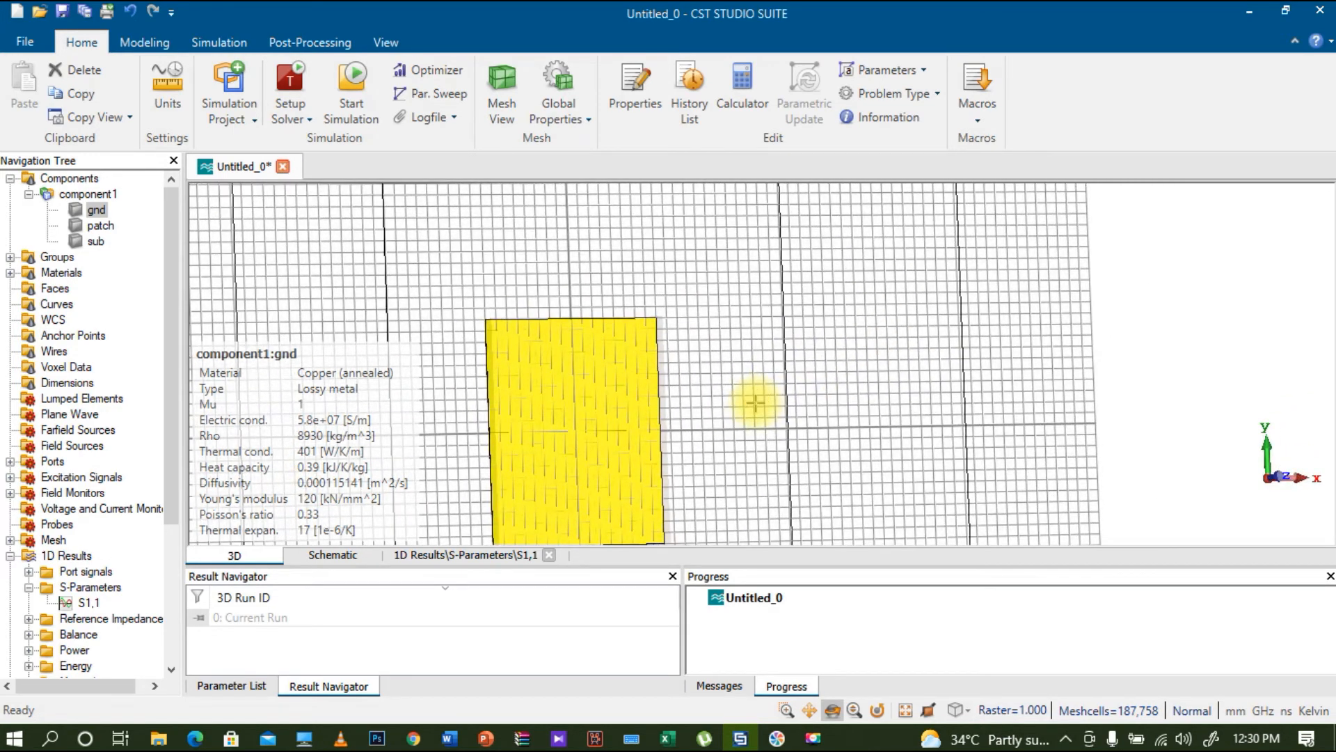
click(904, 710)
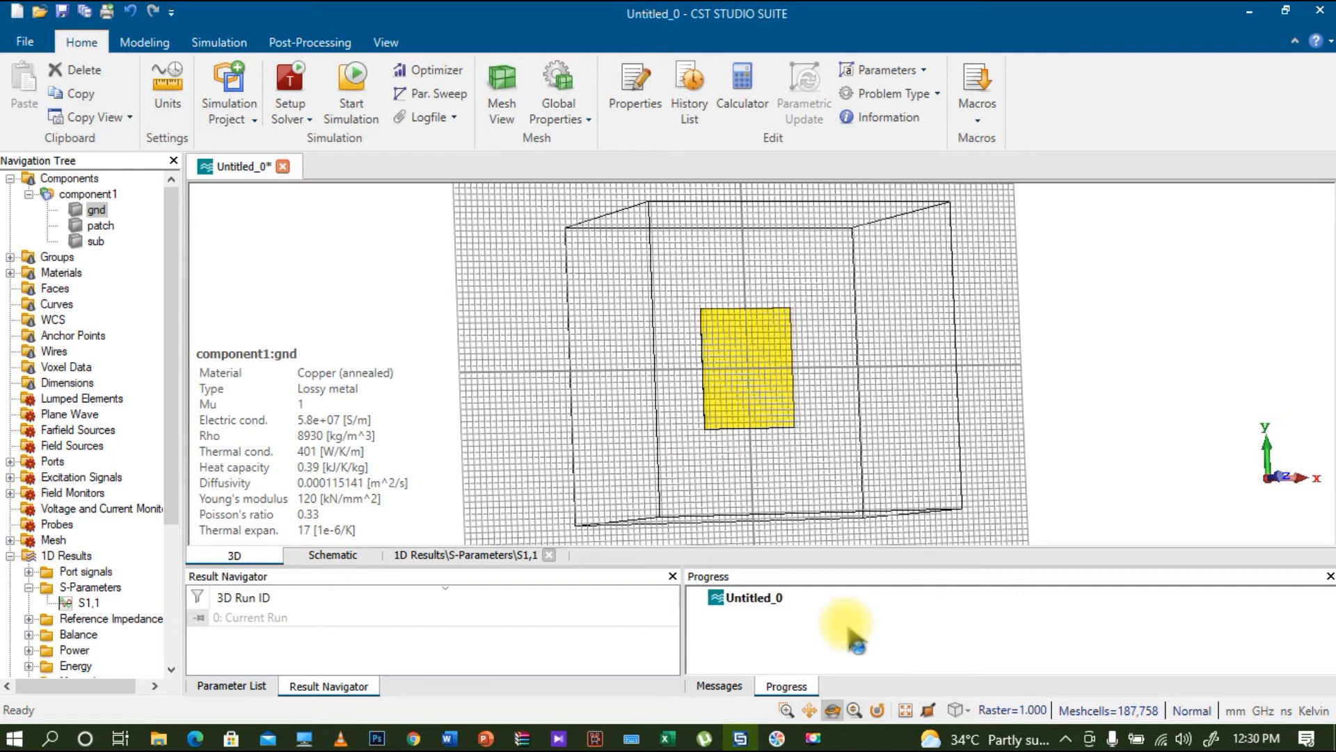
key(KP_5)
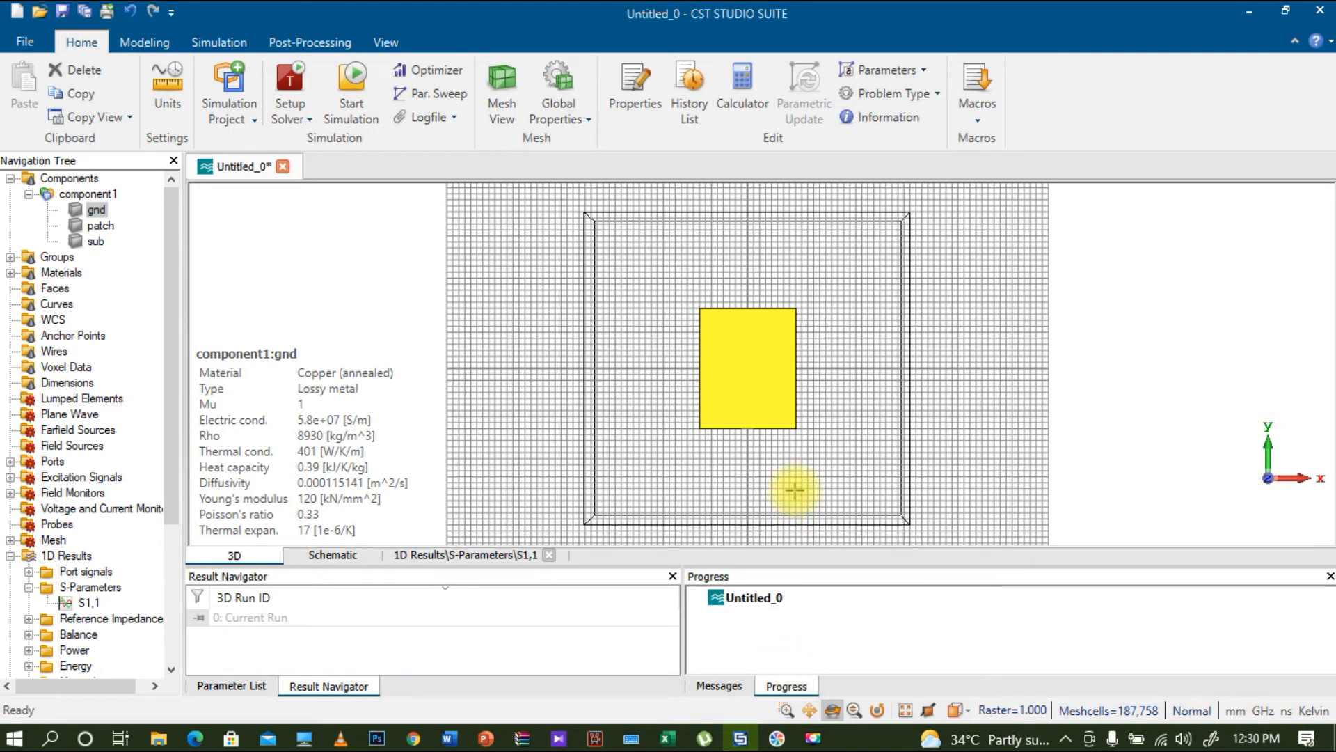
Edit the gnd brick's definition, setting its Ymin to -2, and preview the shape.
double_click(94, 210)
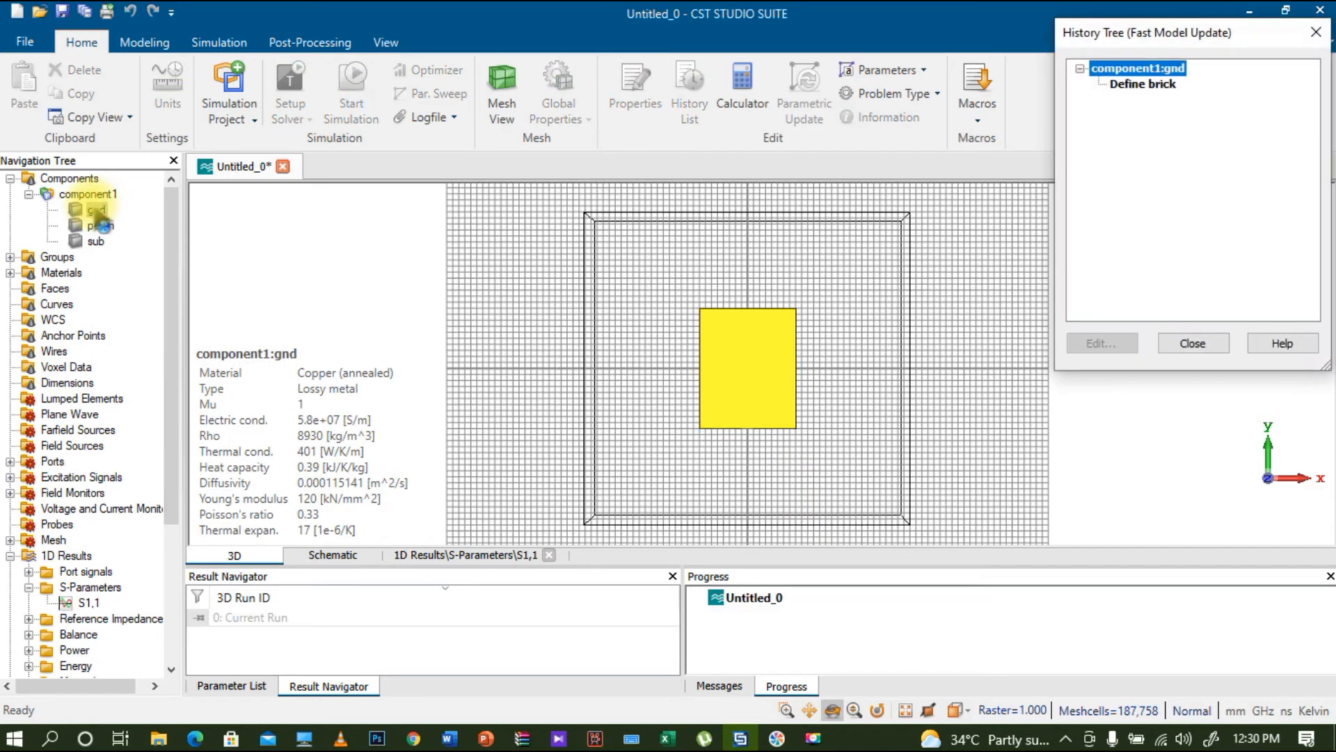
double_click(1143, 84)
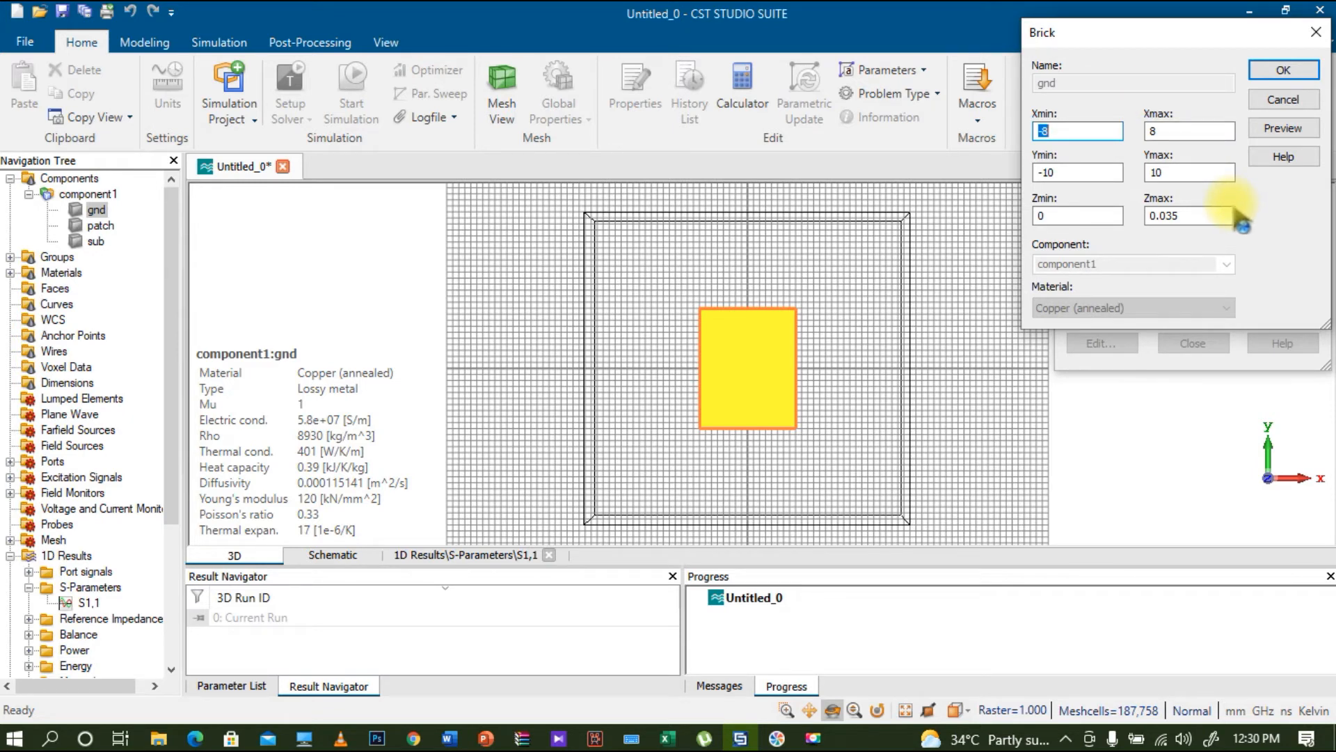
click(1072, 171)
double_click(1073, 172)
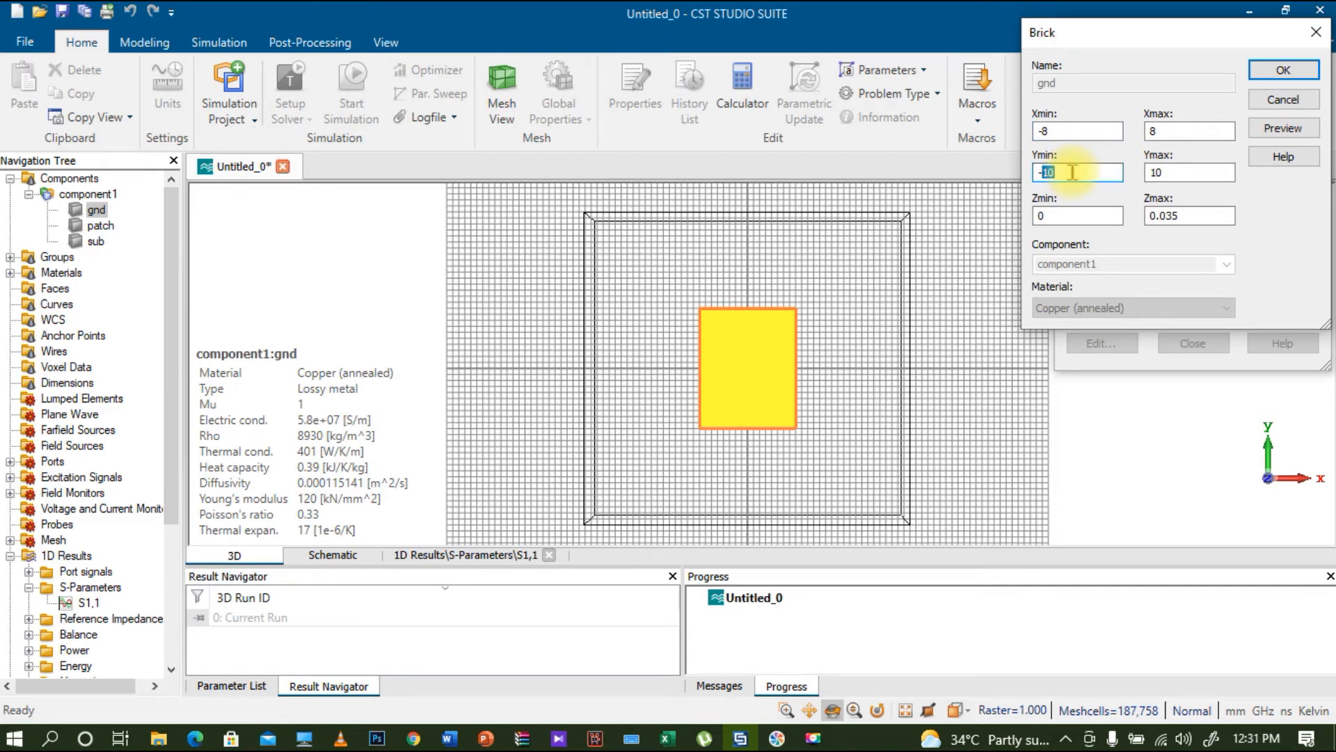
text(2)
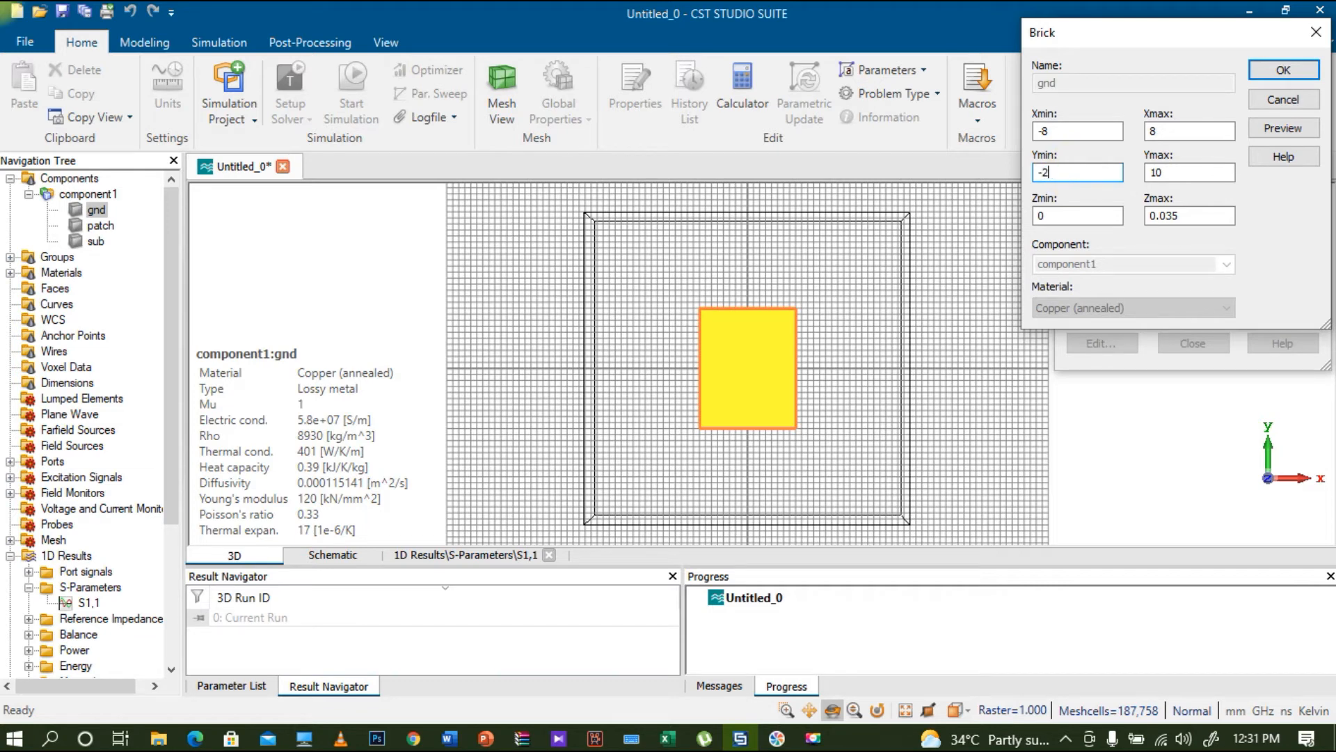
click(1286, 132)
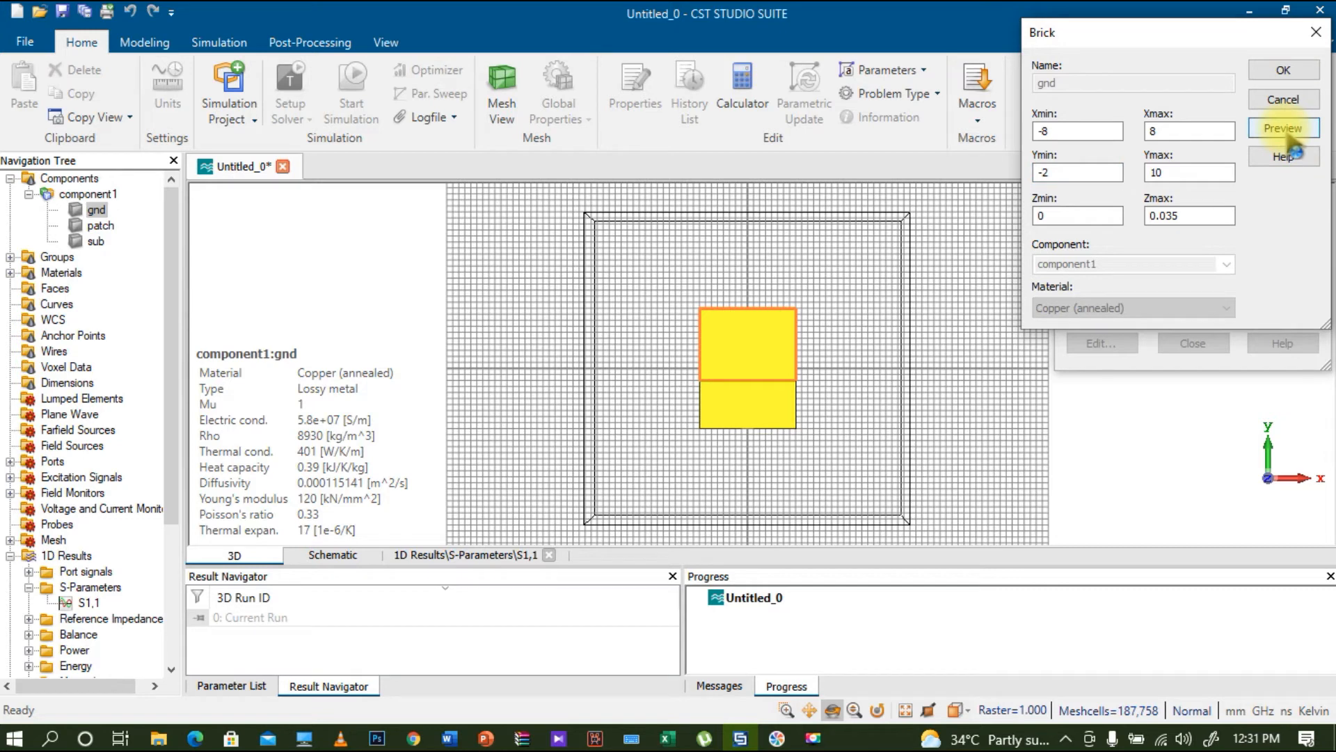
Set the gnd brick's Ymax to -10, preview it, and apply the partial ground, deleting the current results.
click(1148, 172)
text(-)
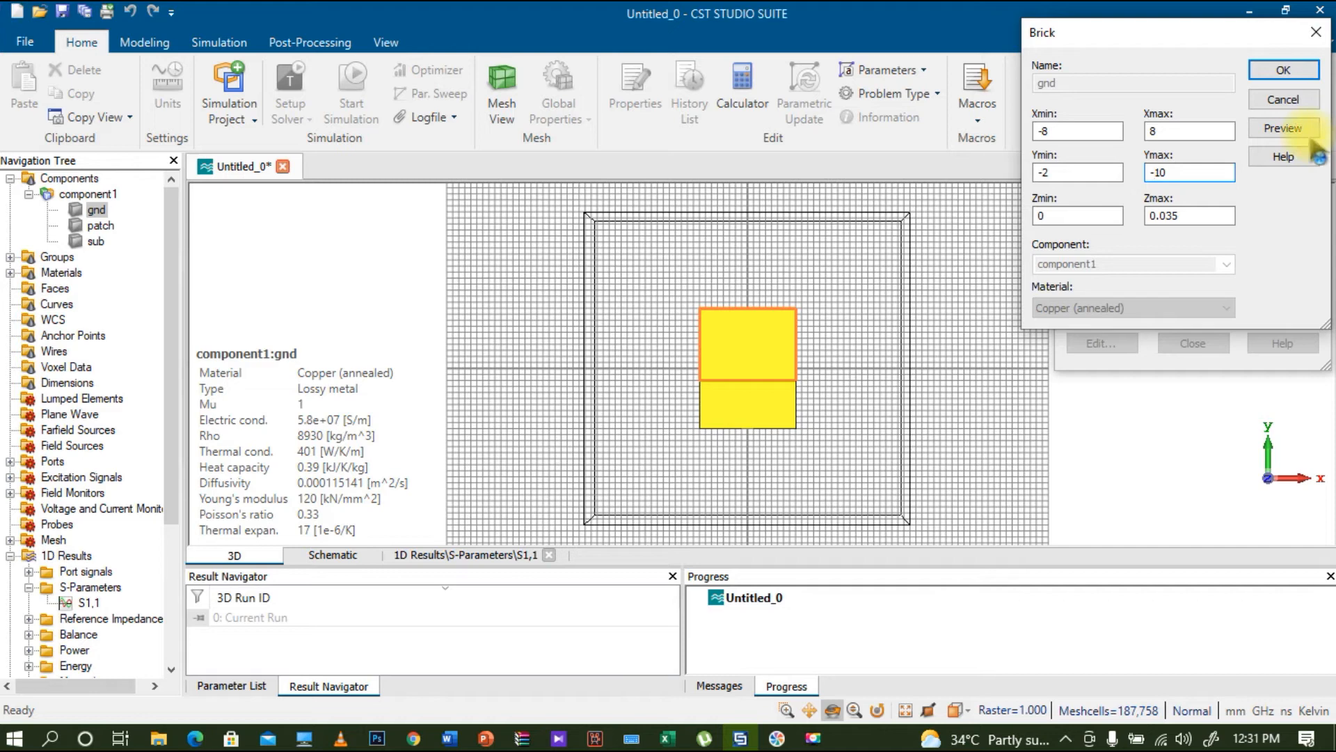
click(1293, 136)
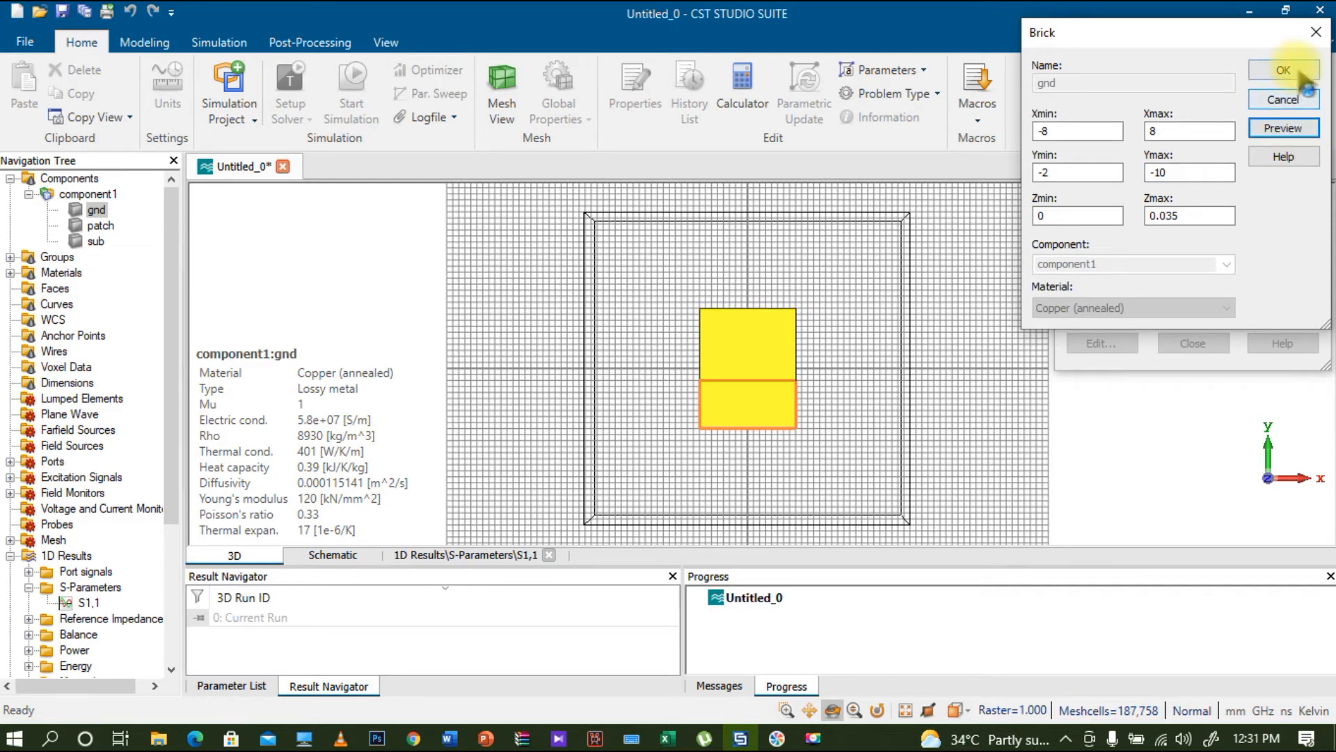
click(1287, 70)
click(1055, 273)
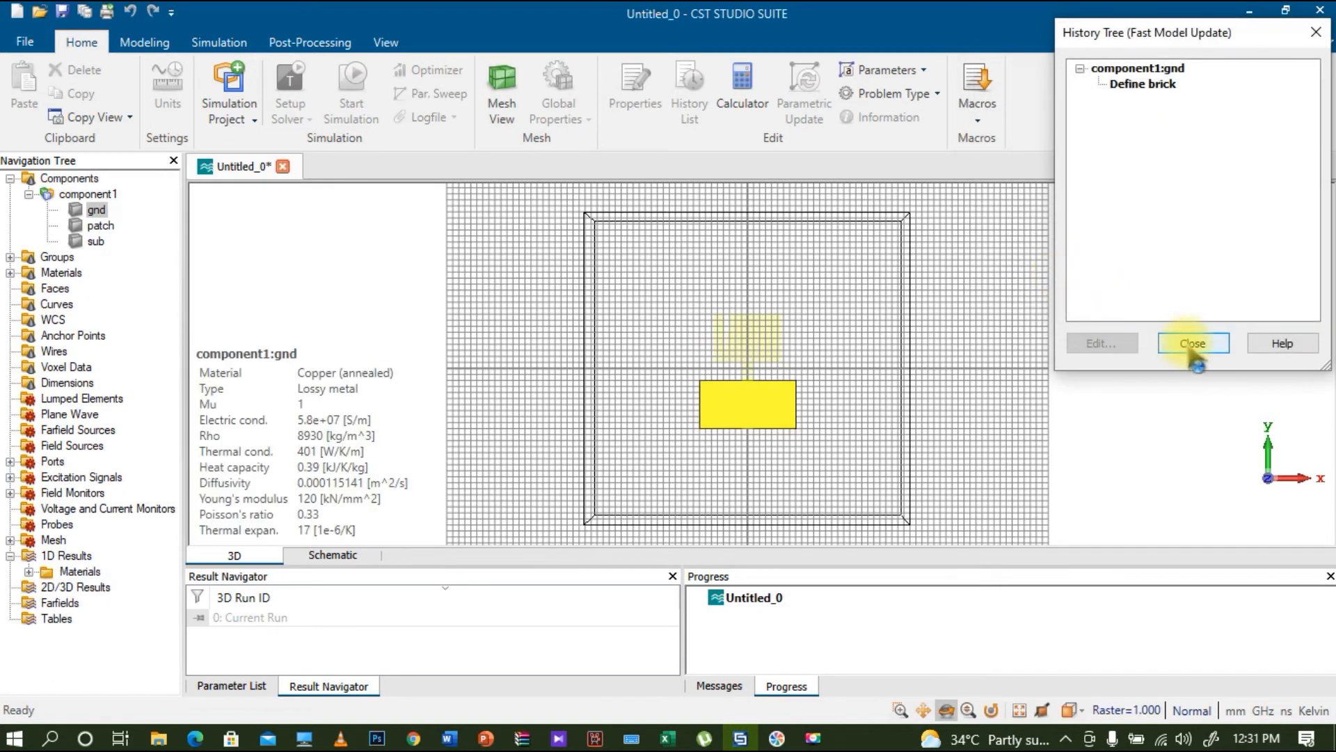
click(1189, 343)
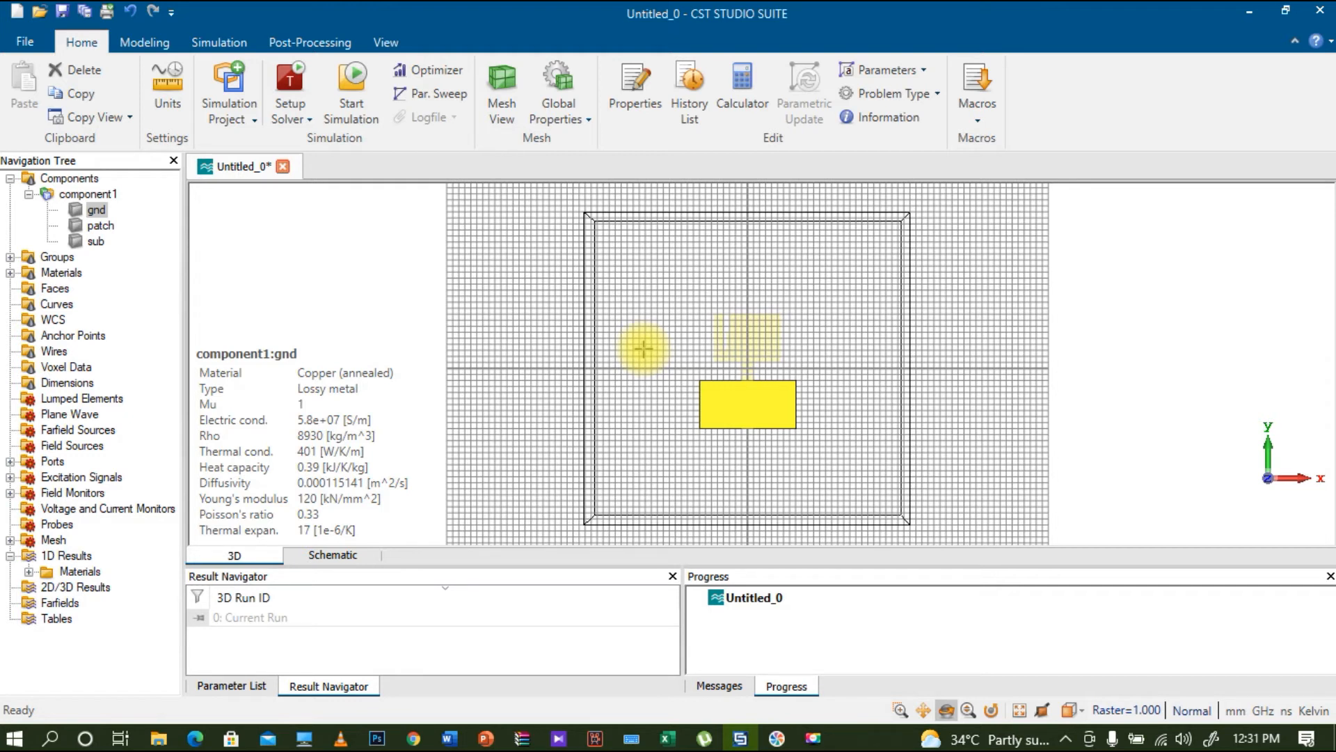
Run the simulation of the antenna with the shortened ground plane.
click(350, 80)
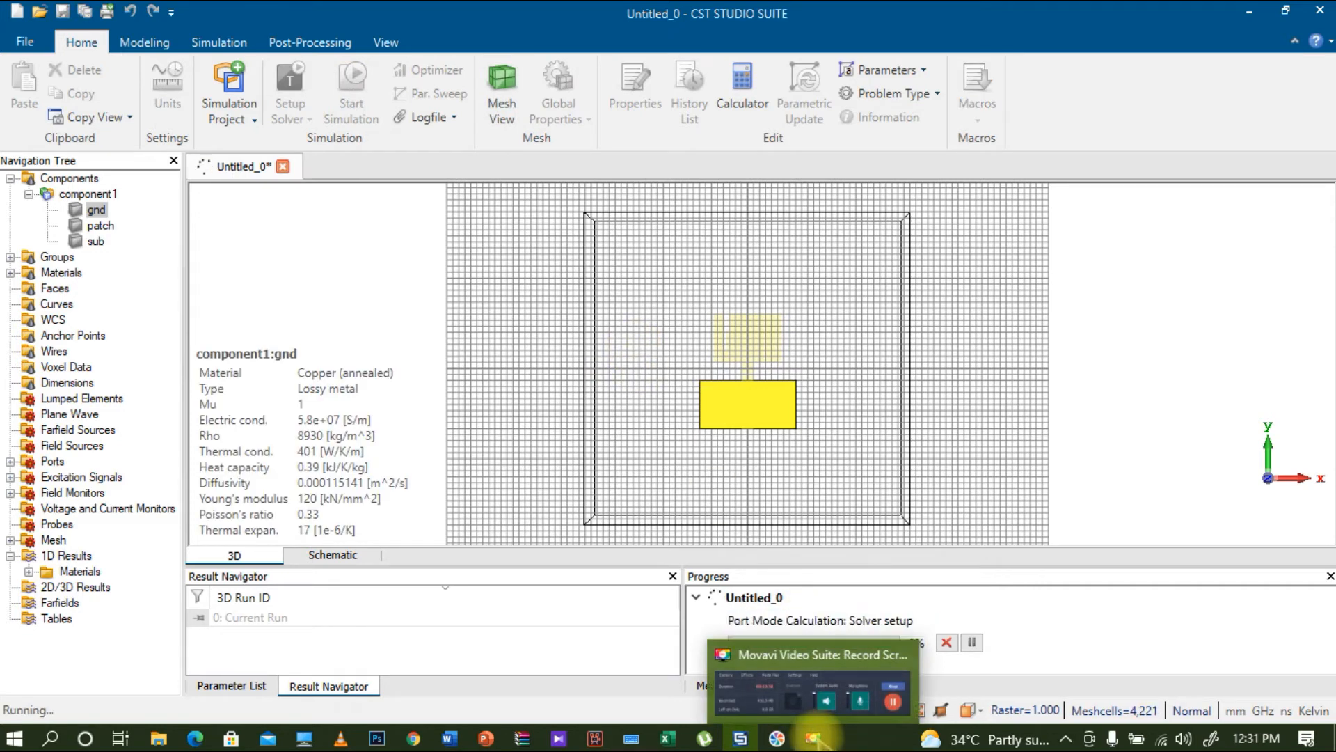
click(820, 741)
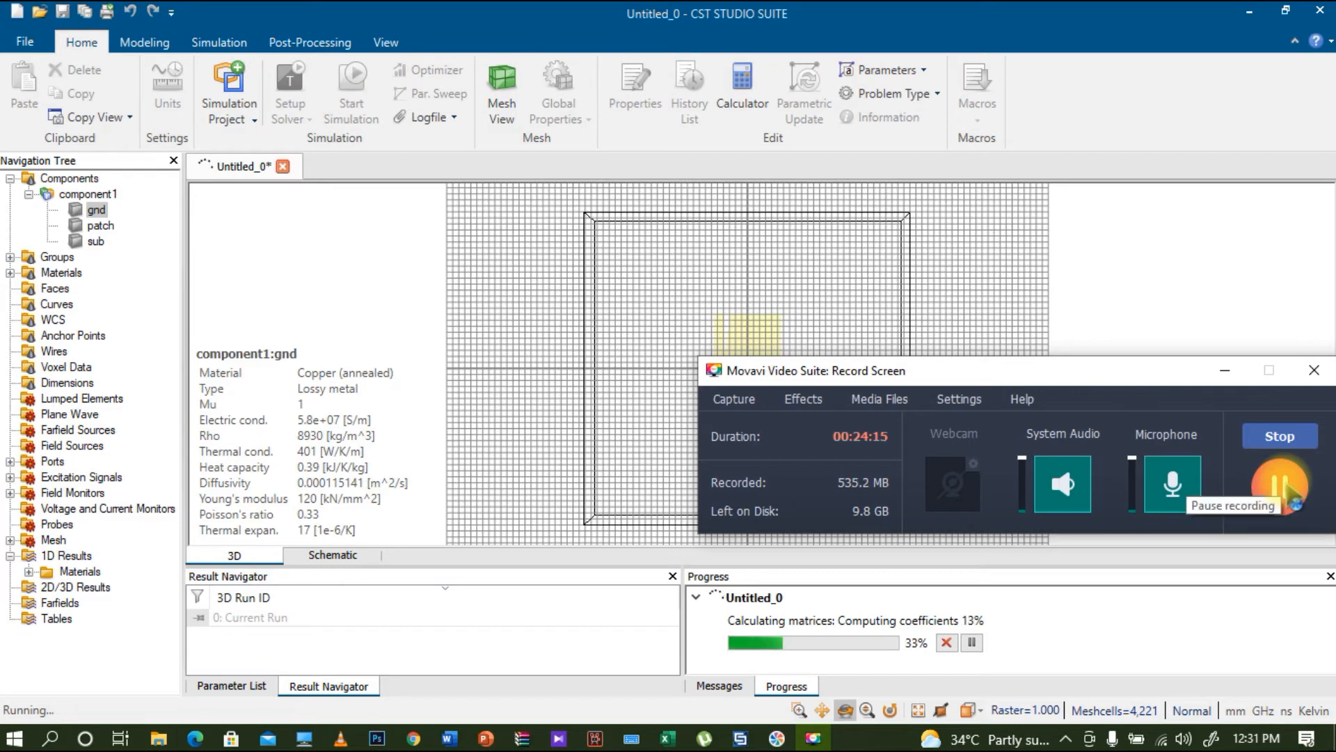
click(1281, 487)
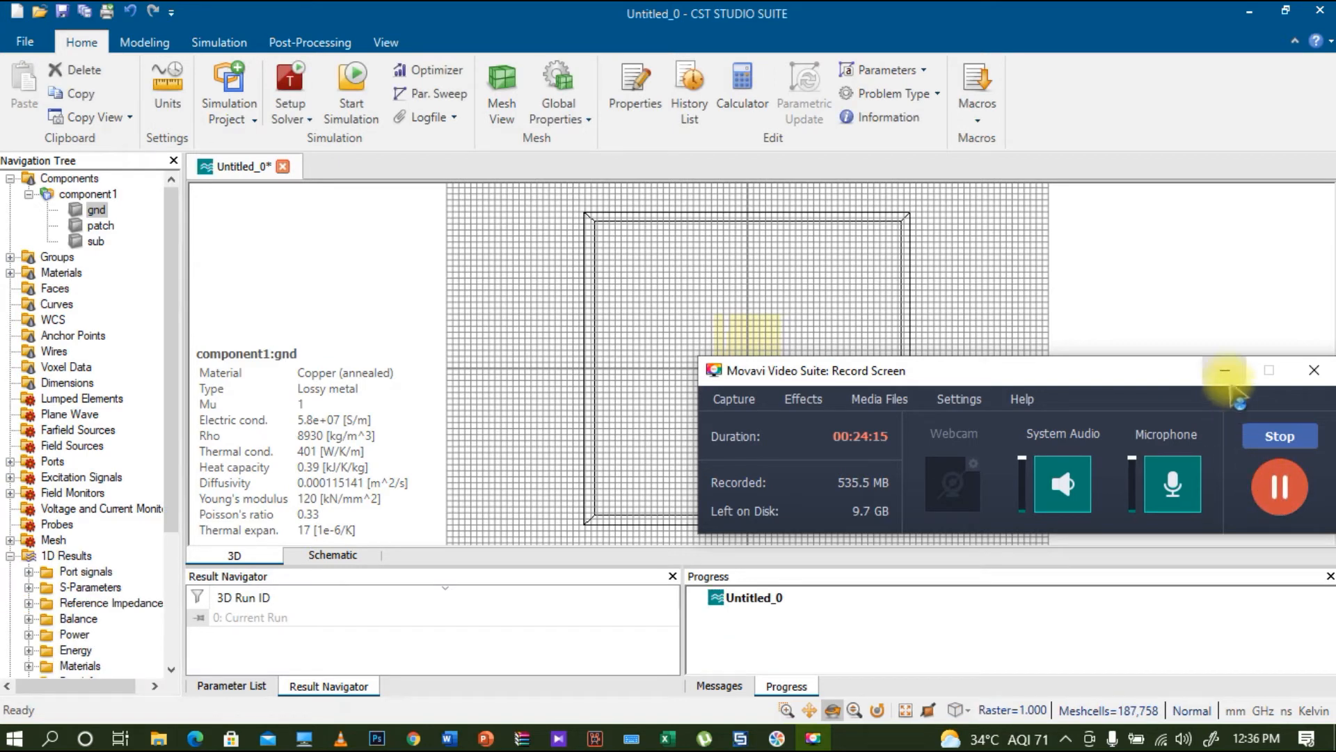
click(1225, 372)
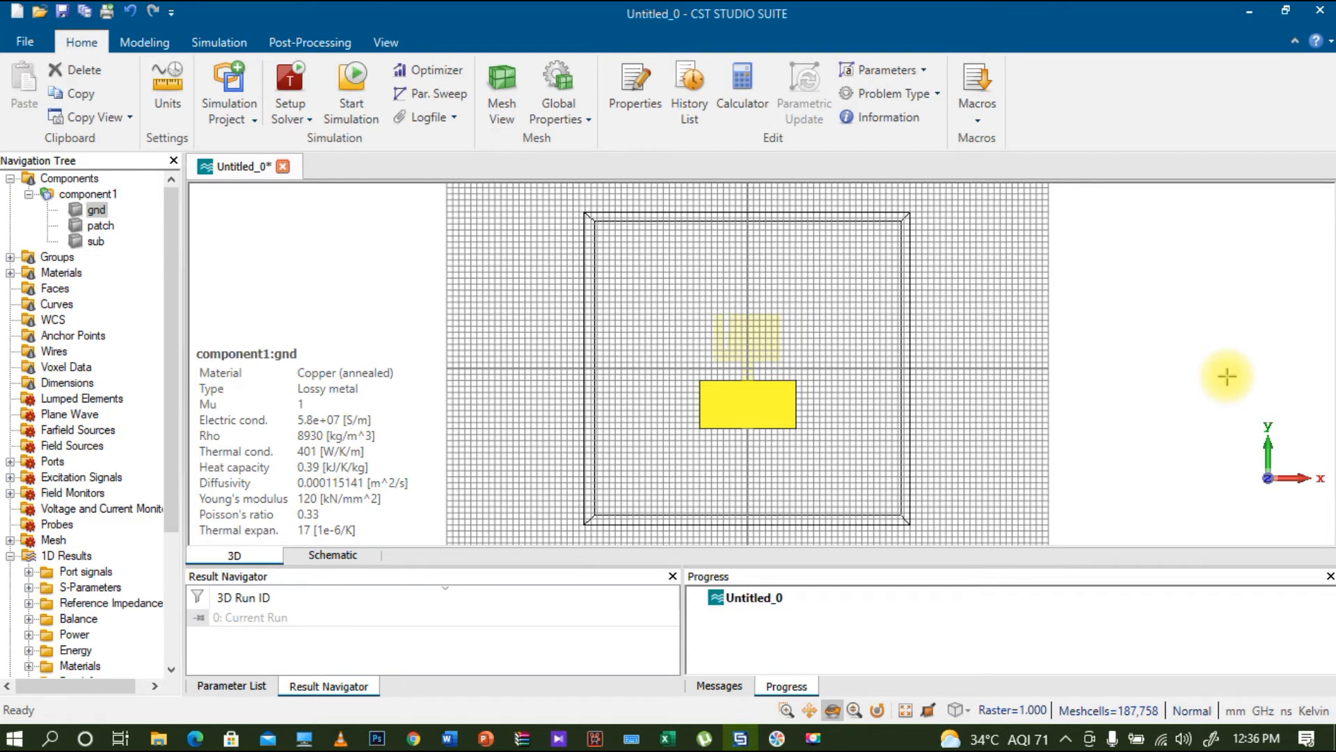
Plot the S1,1 result and place a curve marker at its -10 dB crossing, at about 3.47 GHz.
click(29, 587)
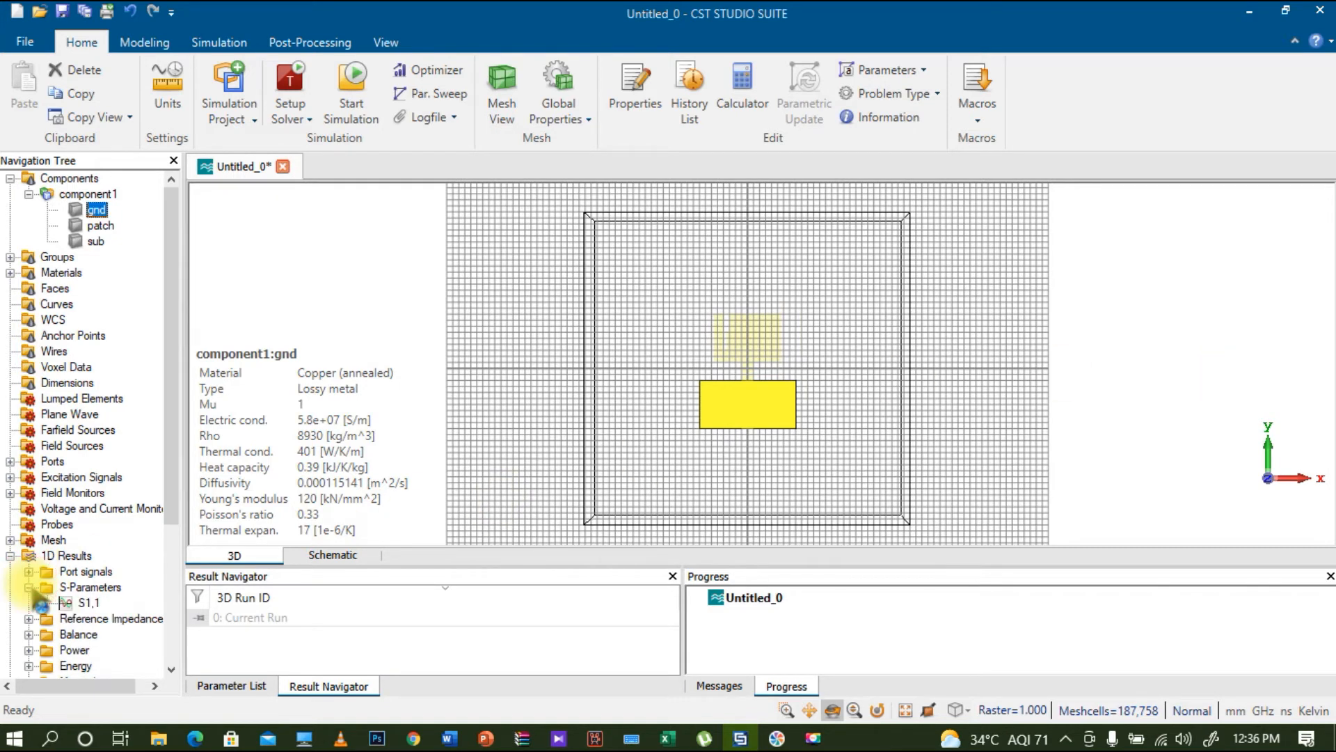
click(85, 603)
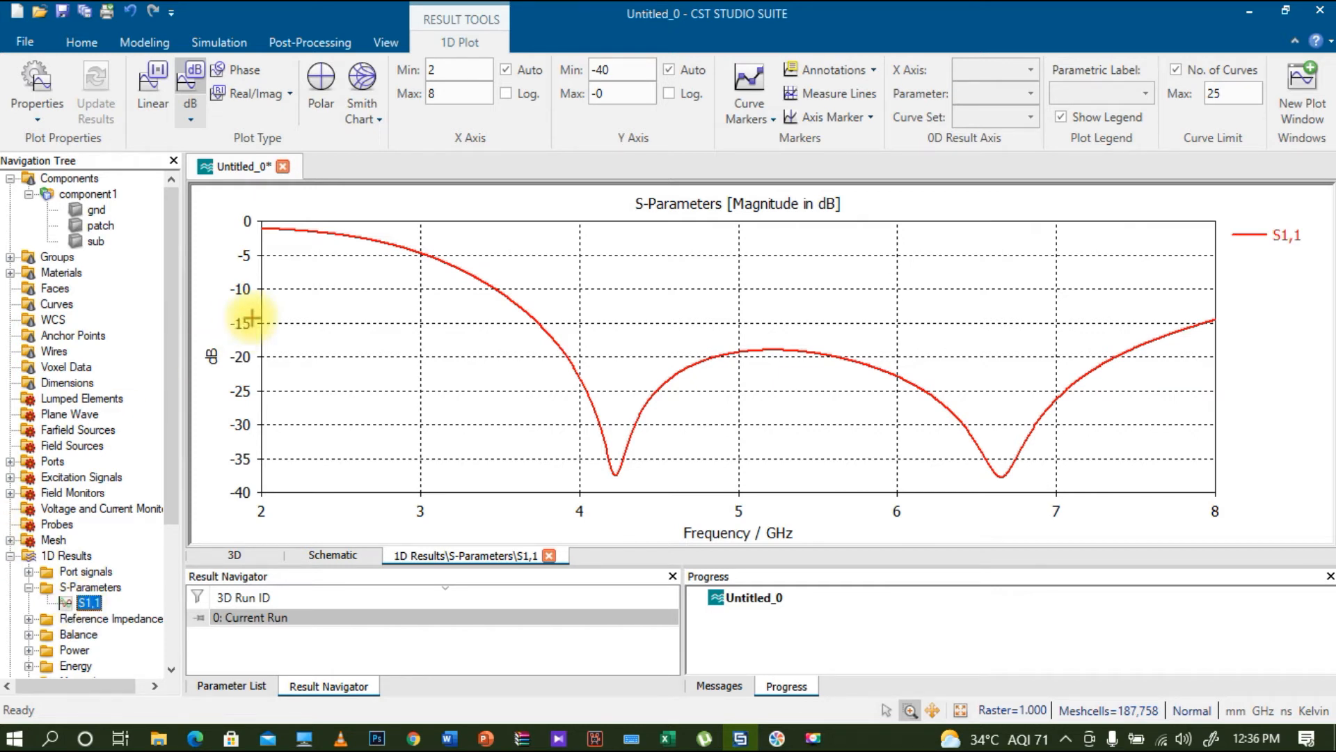
click(764, 119)
click(780, 141)
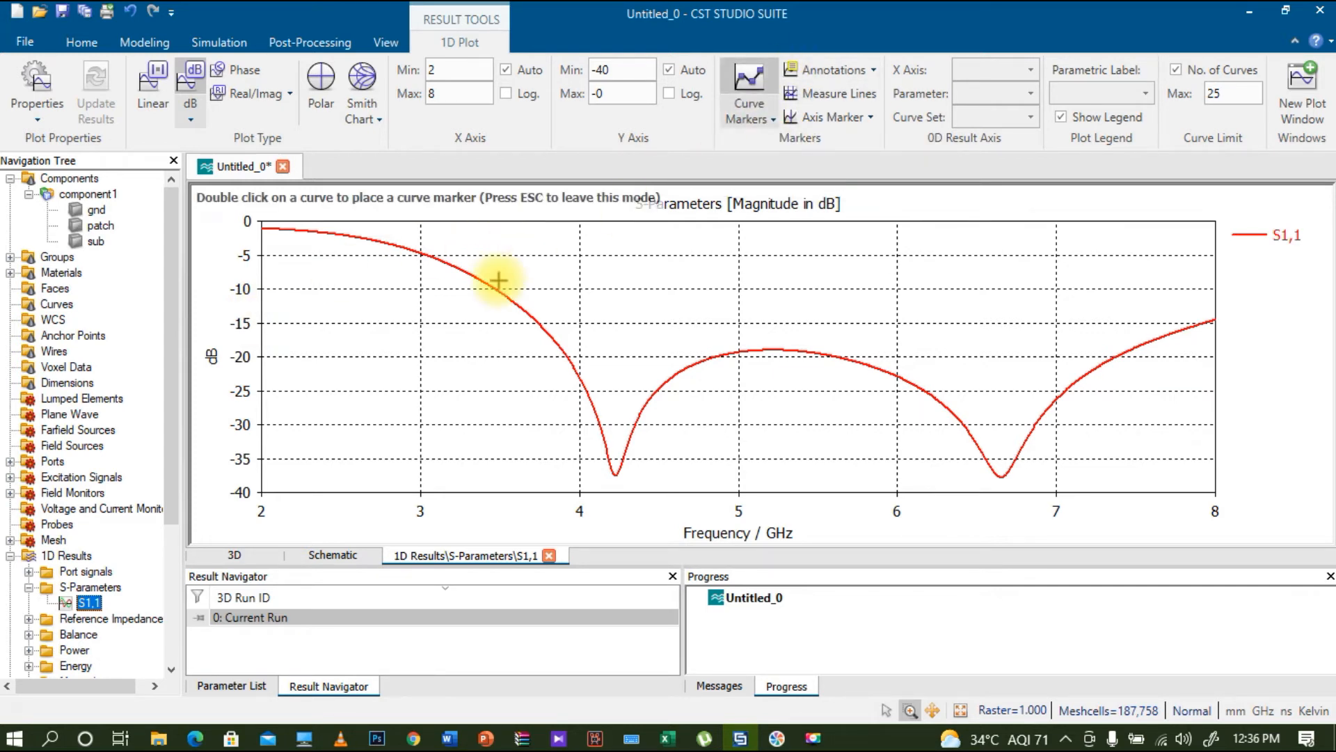
double_click(500, 295)
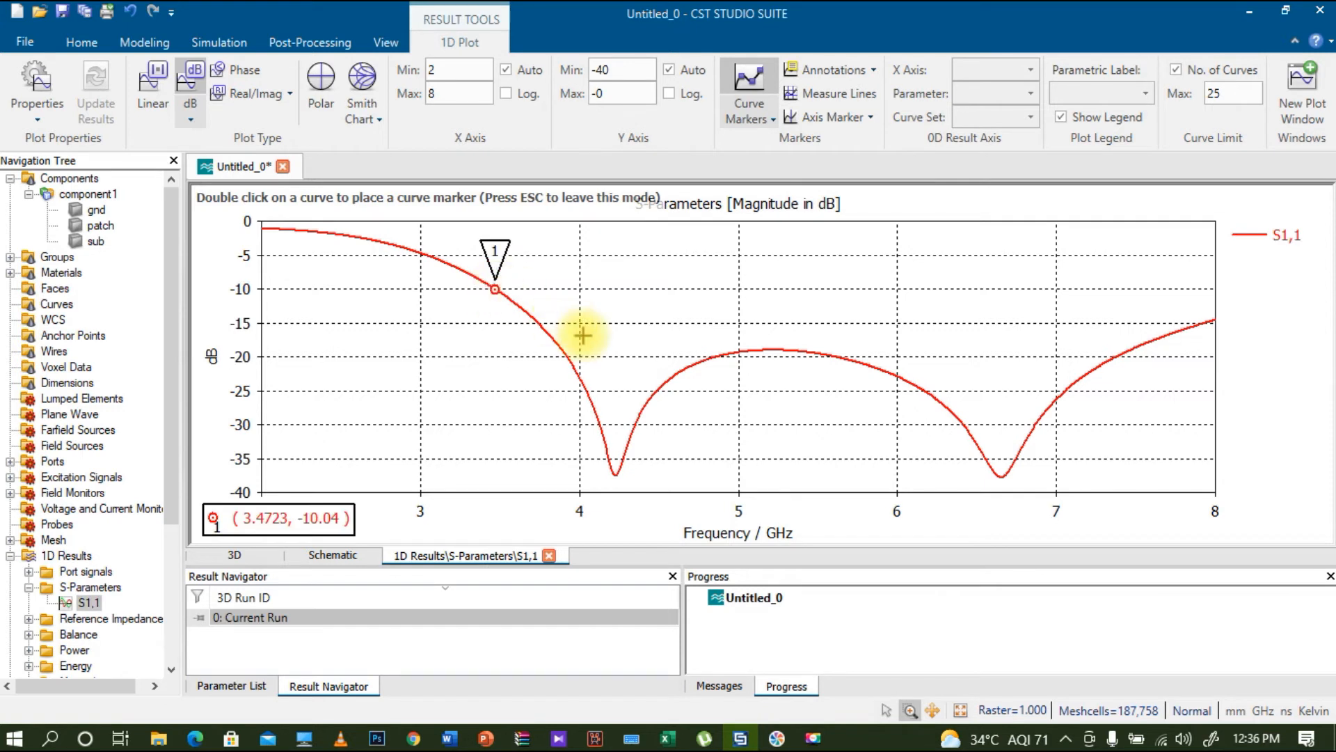
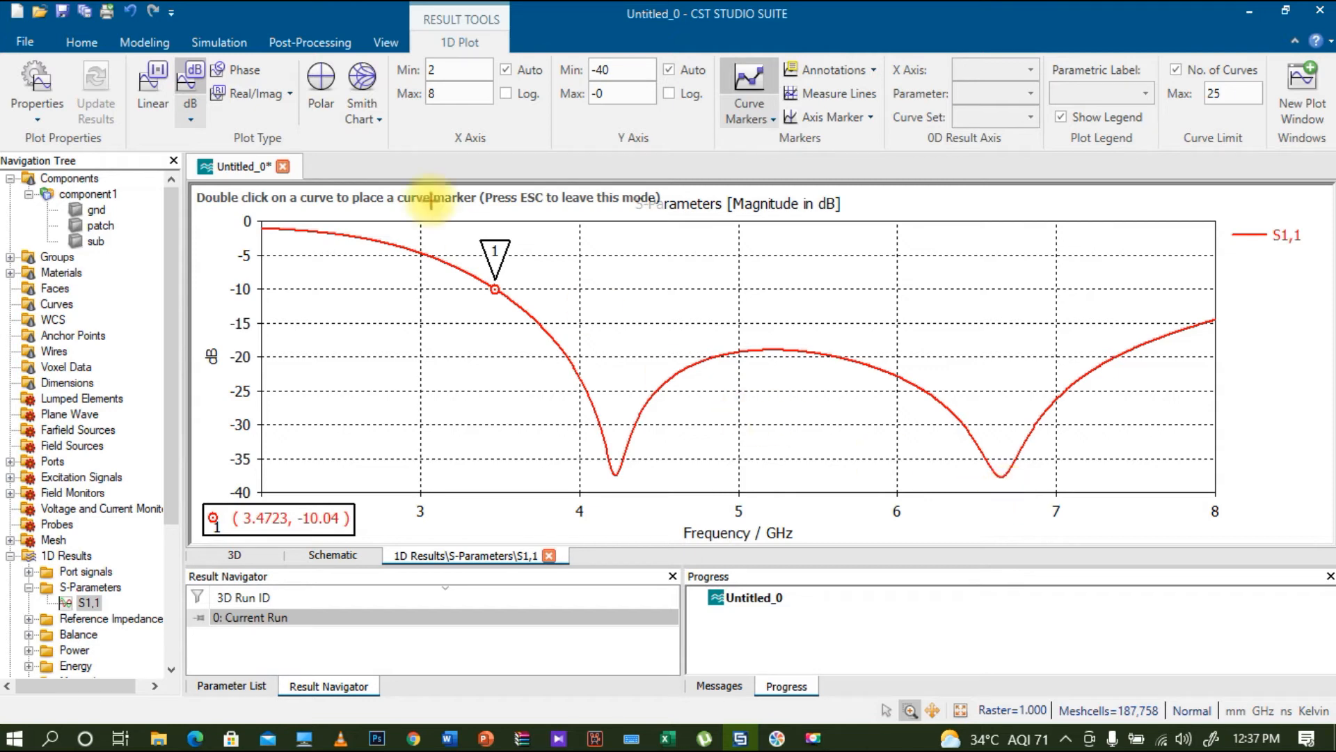
Set the simulation frequency range to 3–12 GHz, deleting the current and parametric results while keeping the result cache.
click(19, 40)
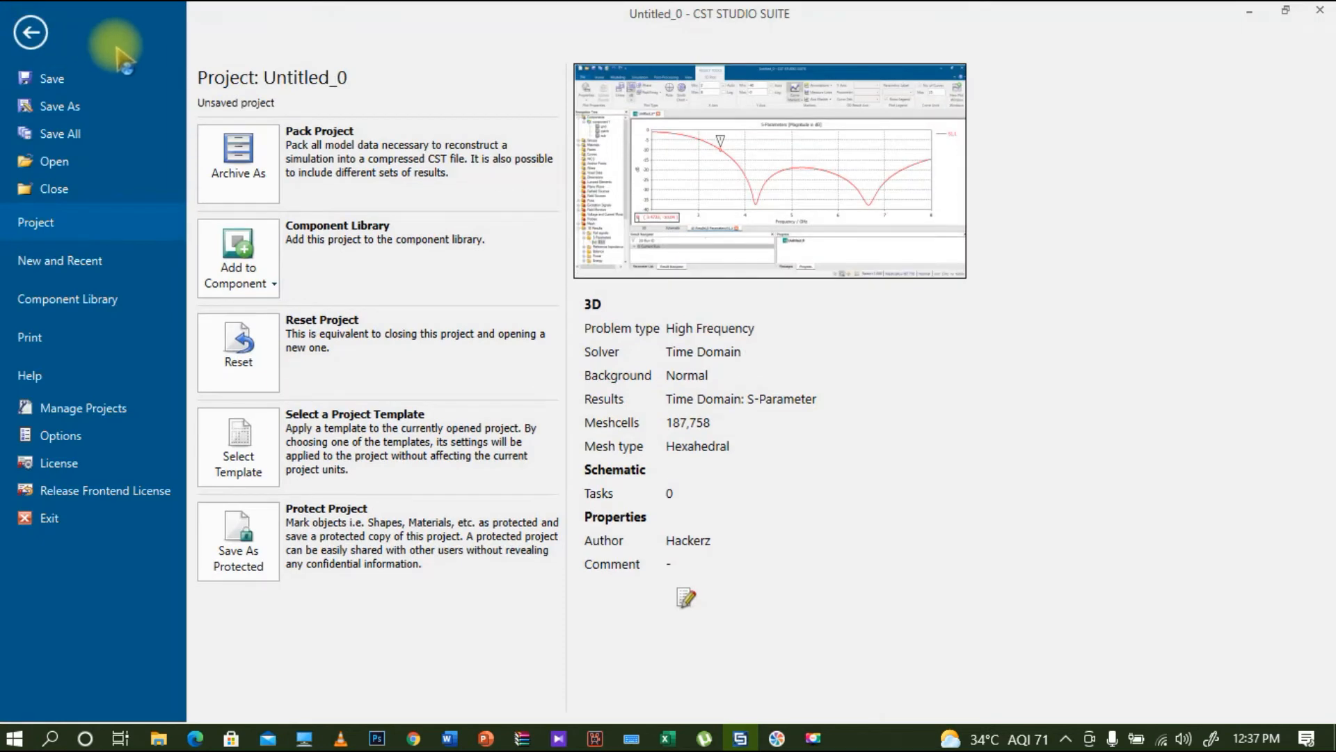
click(28, 33)
click(82, 42)
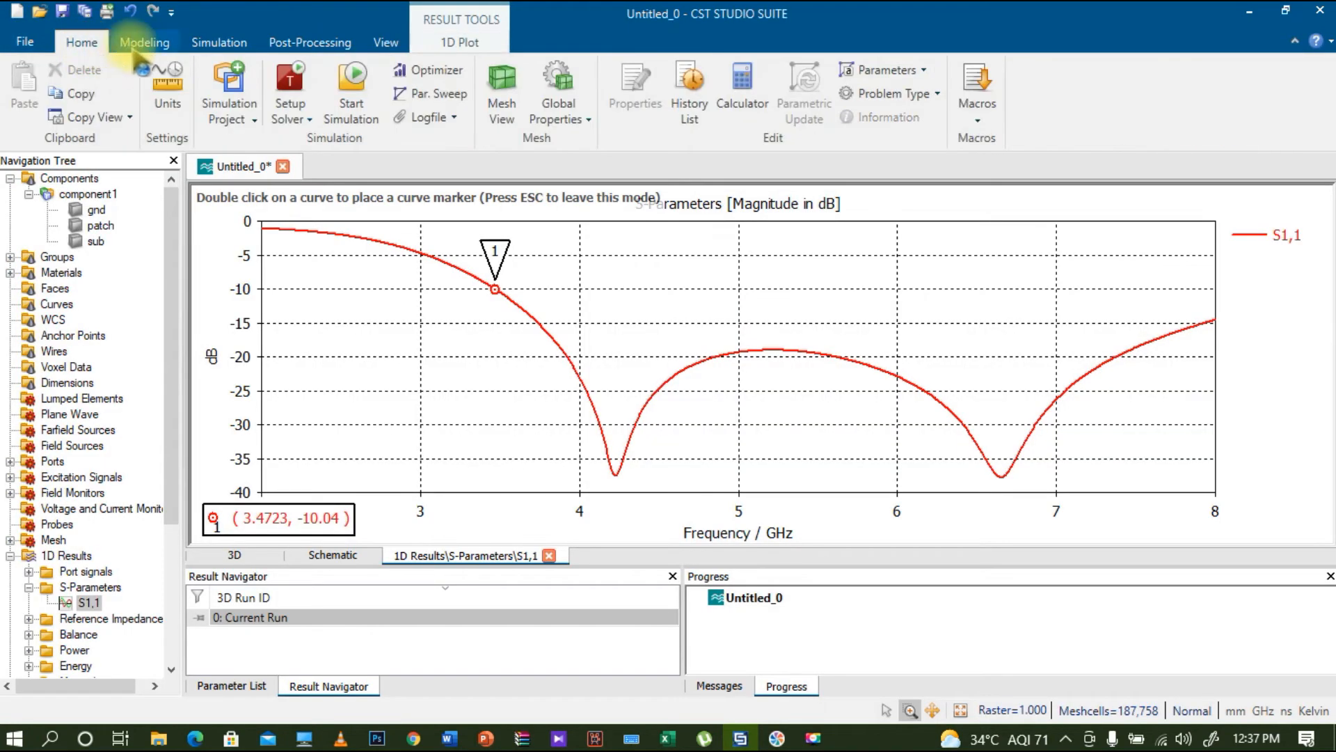
click(142, 42)
click(209, 43)
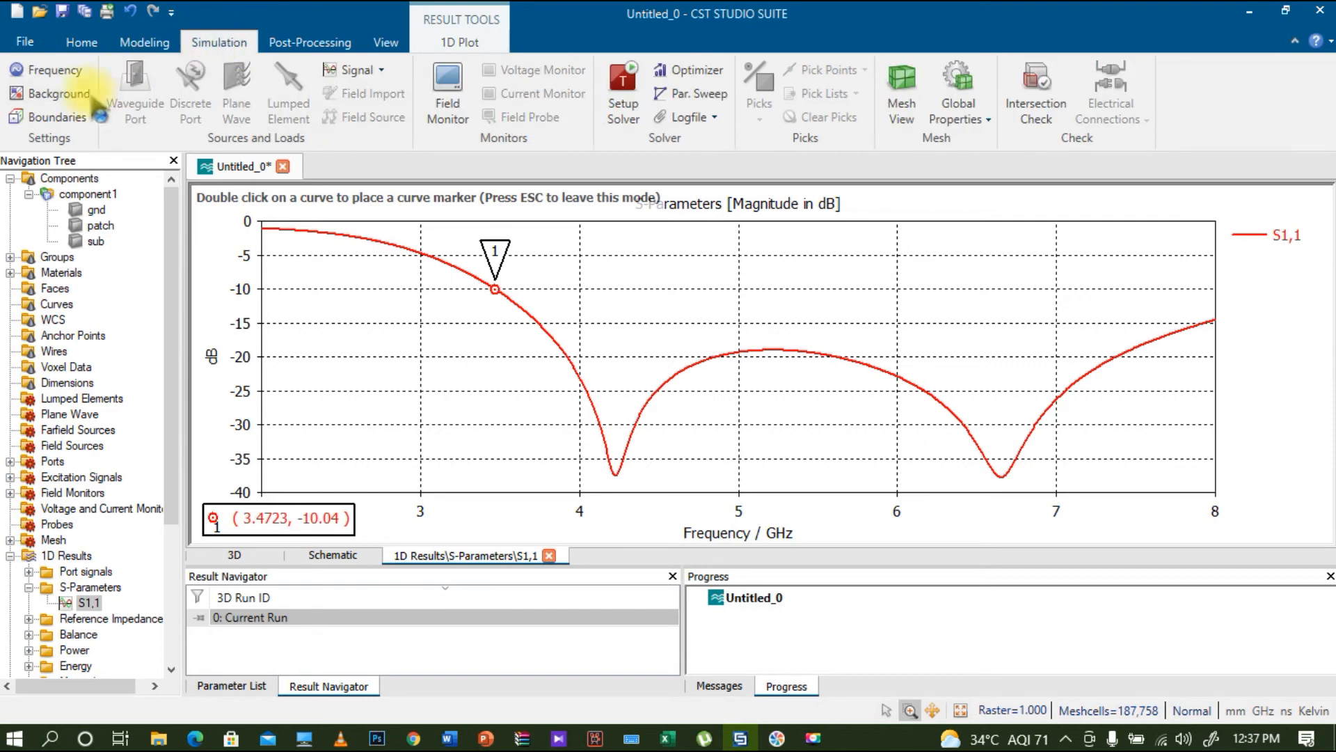
click(56, 70)
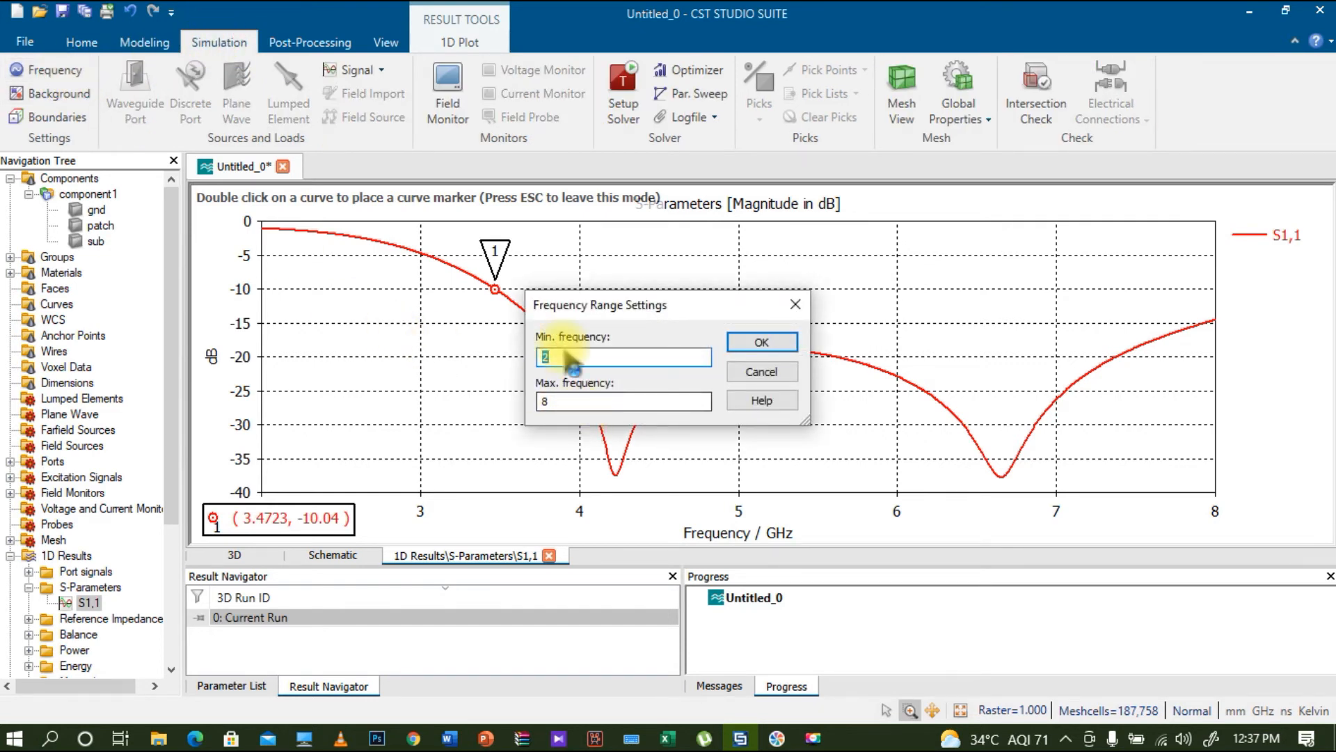
text(3)
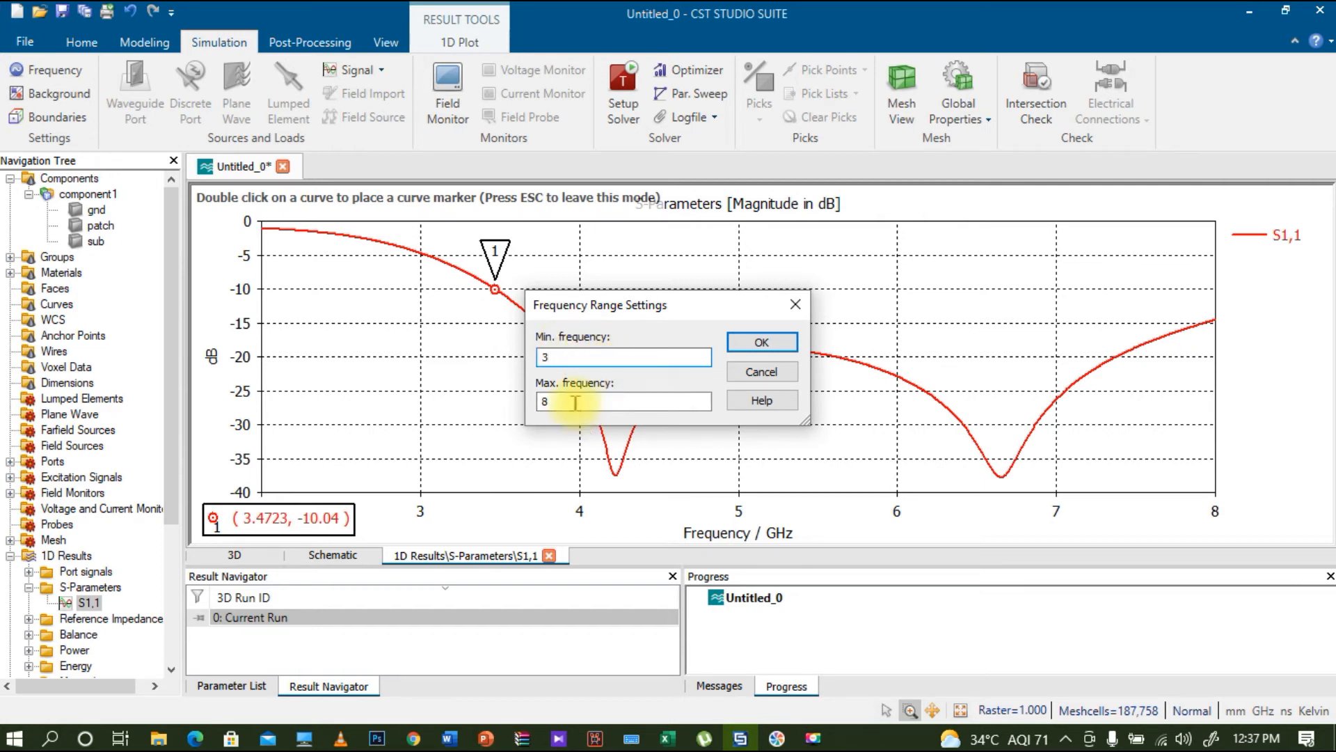
click(578, 402)
key(BackSpace)
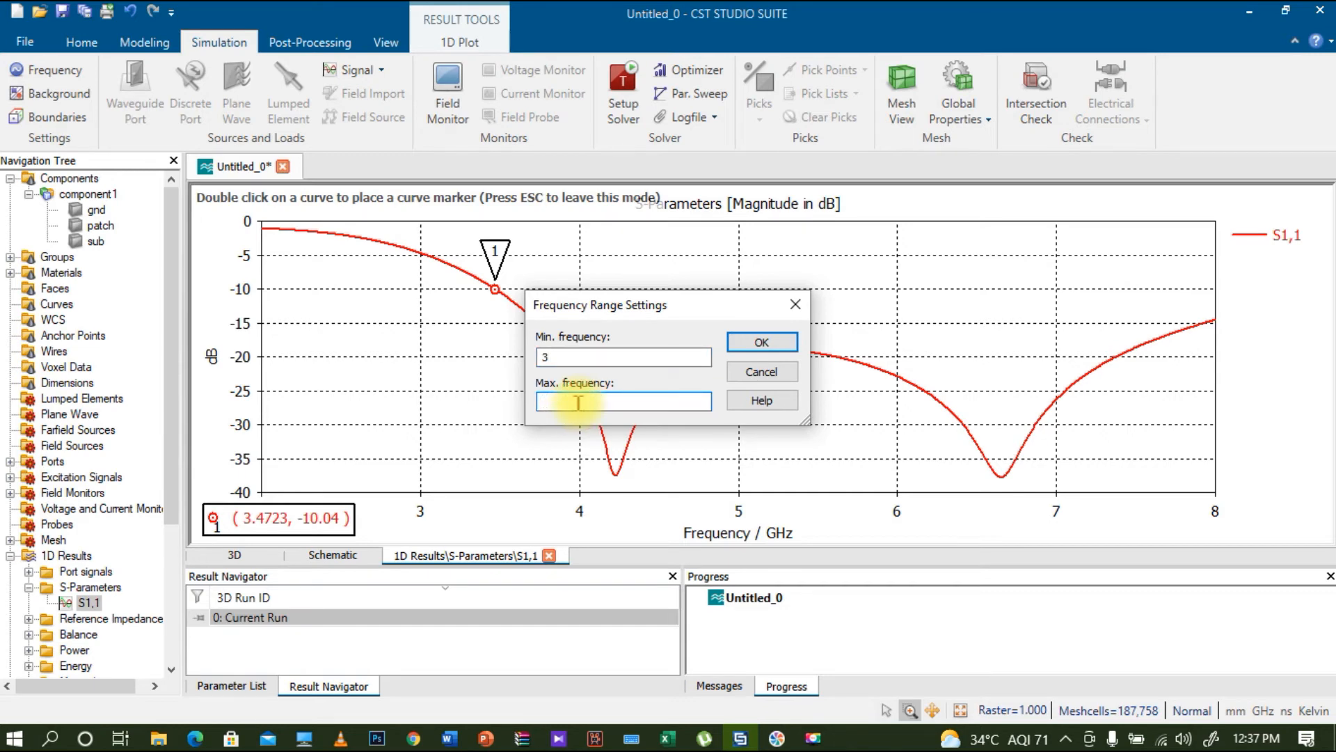
text(12)
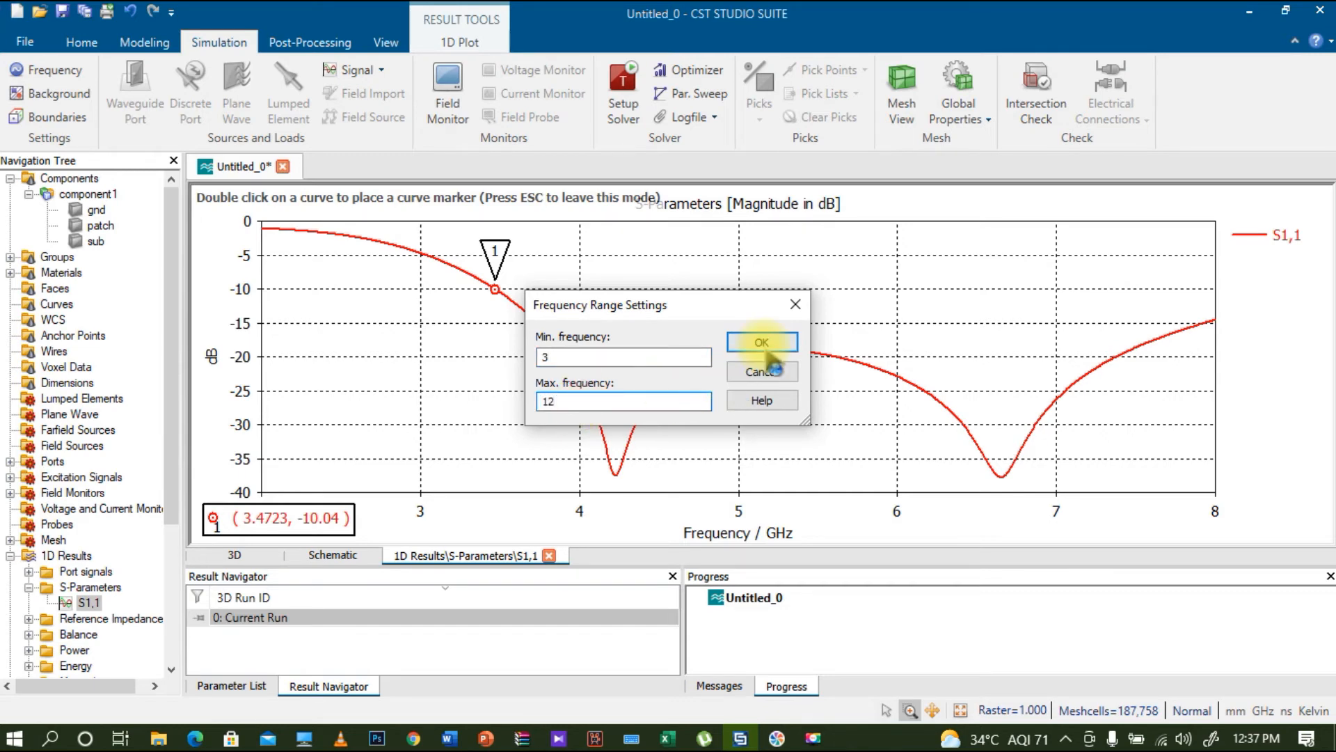
click(763, 344)
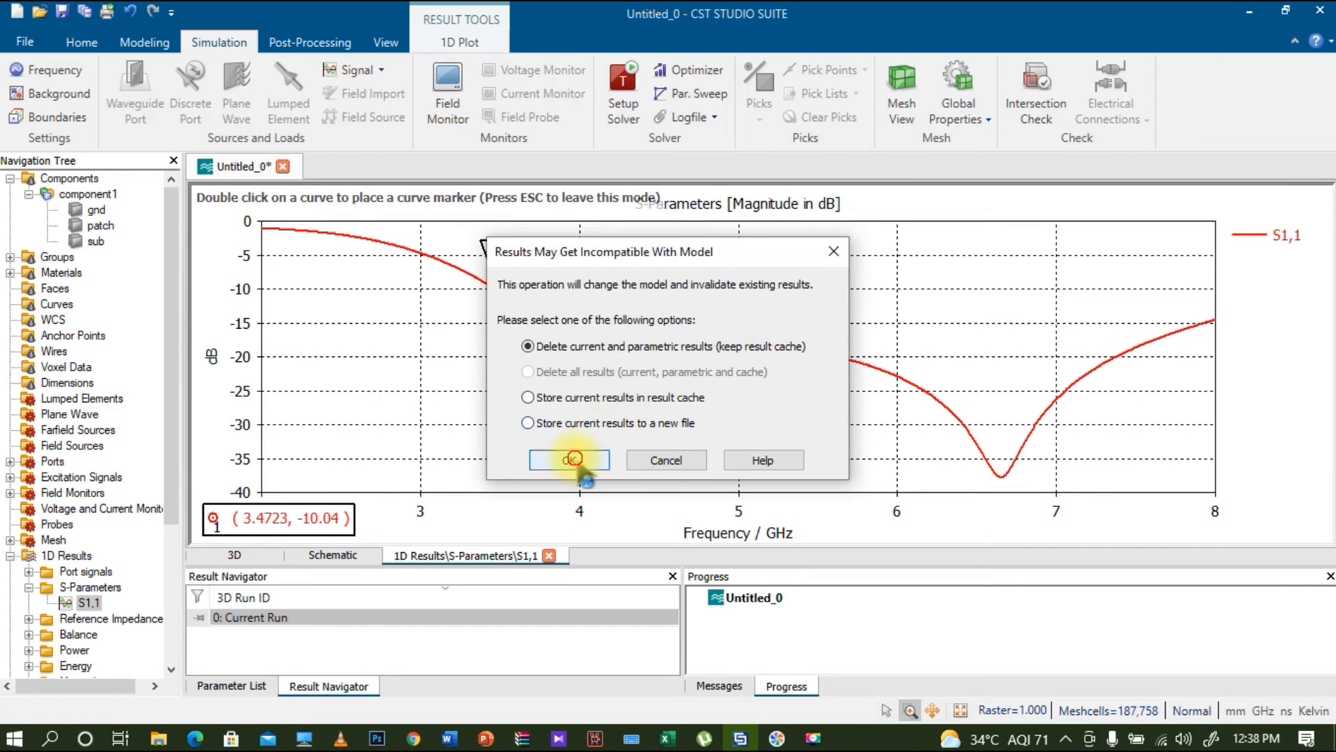
click(568, 460)
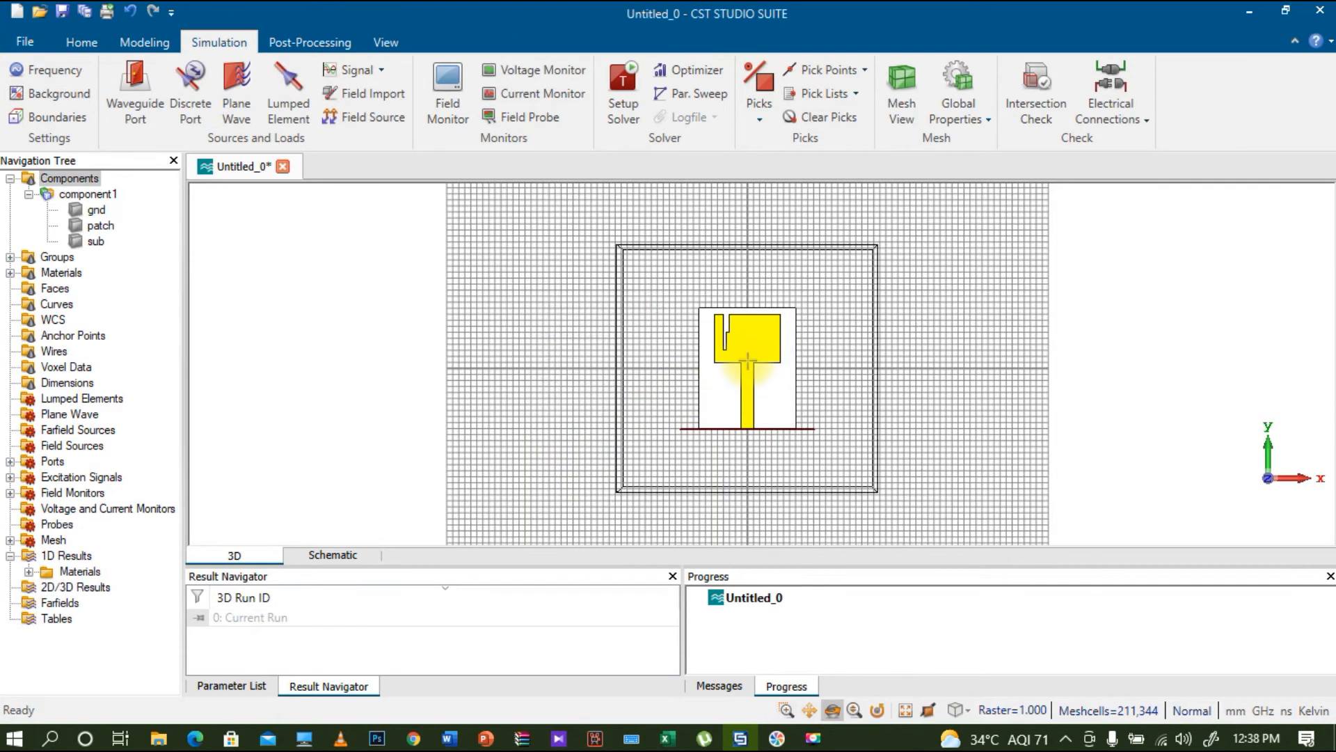
Run the time domain solver with a hexahedral mesh, -40 dB accuracy and all ports as the source.
click(626, 104)
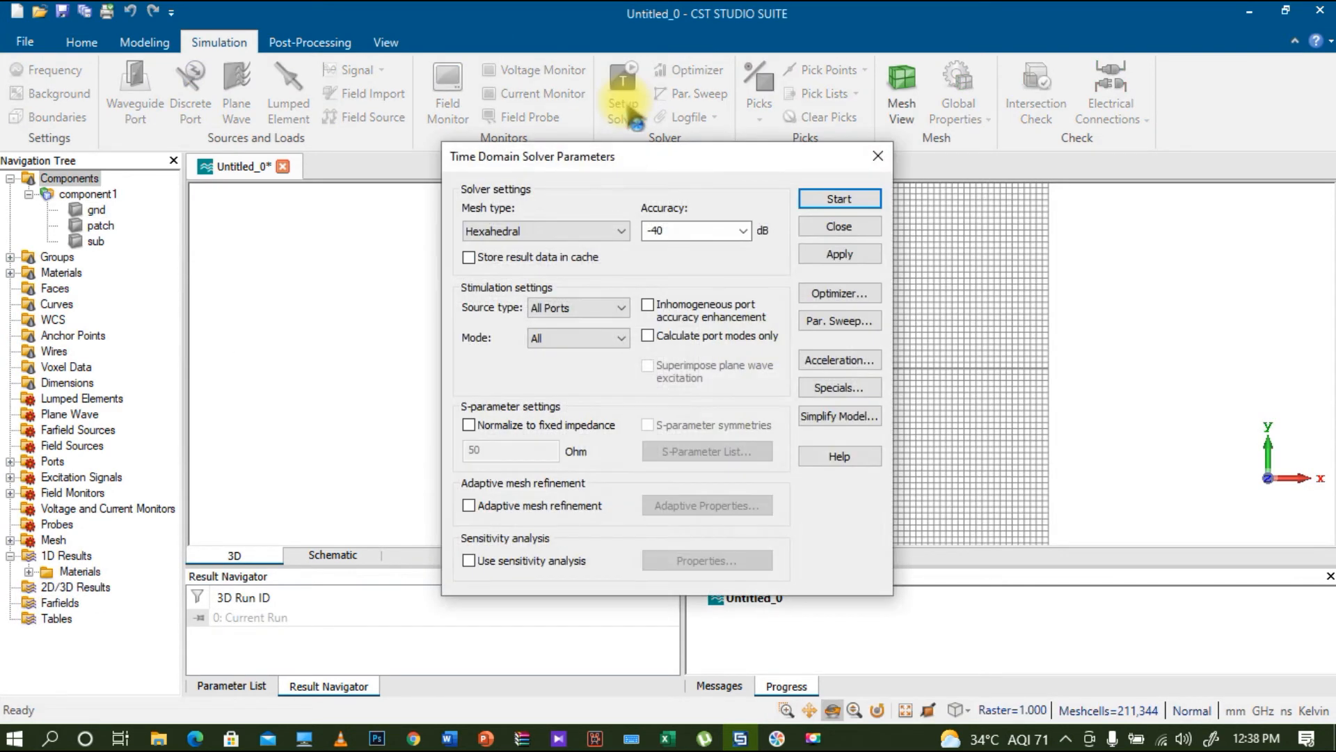
click(841, 199)
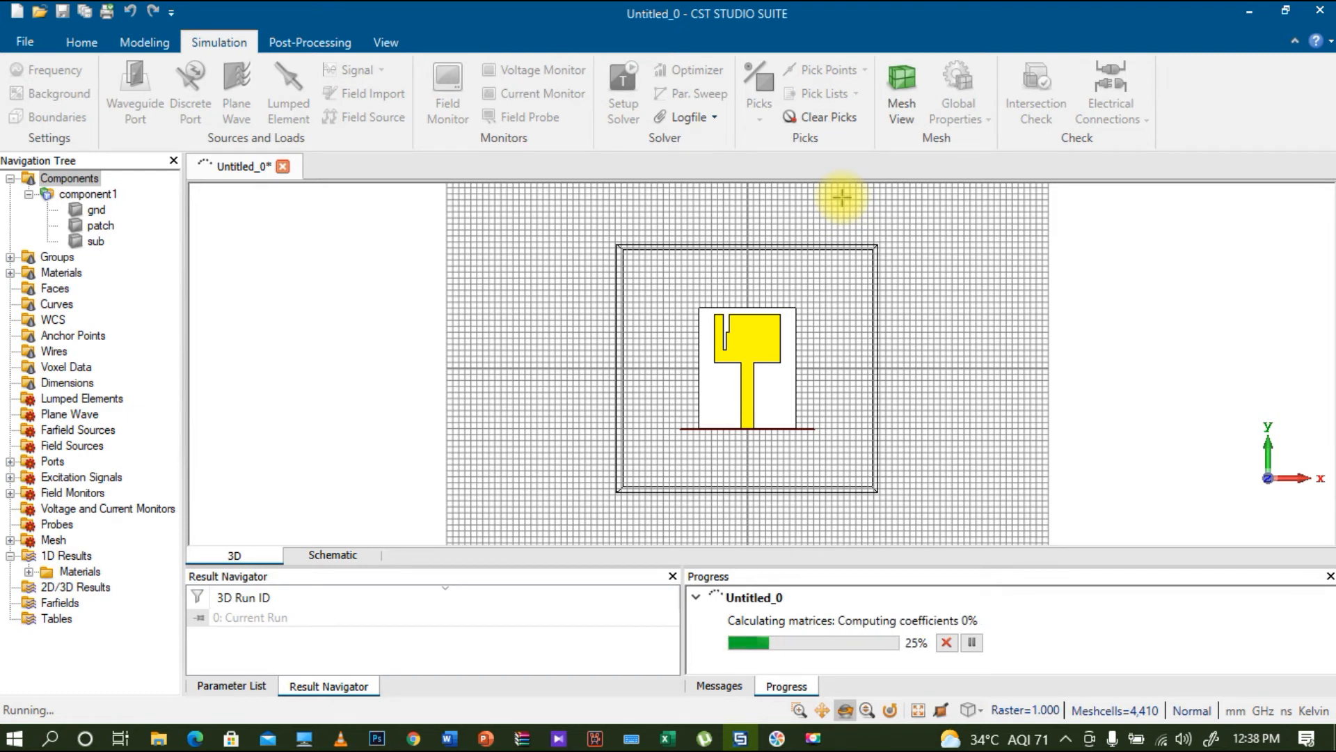
click(815, 742)
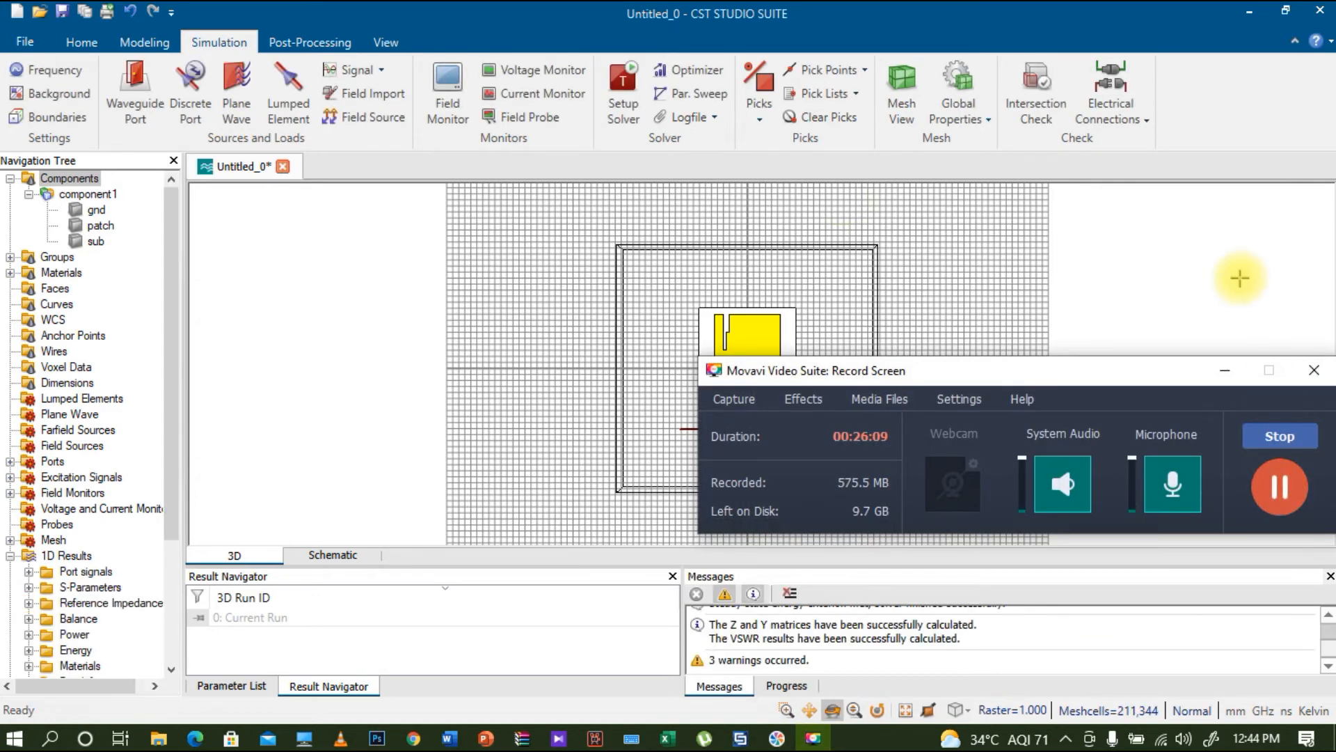
click(1224, 379)
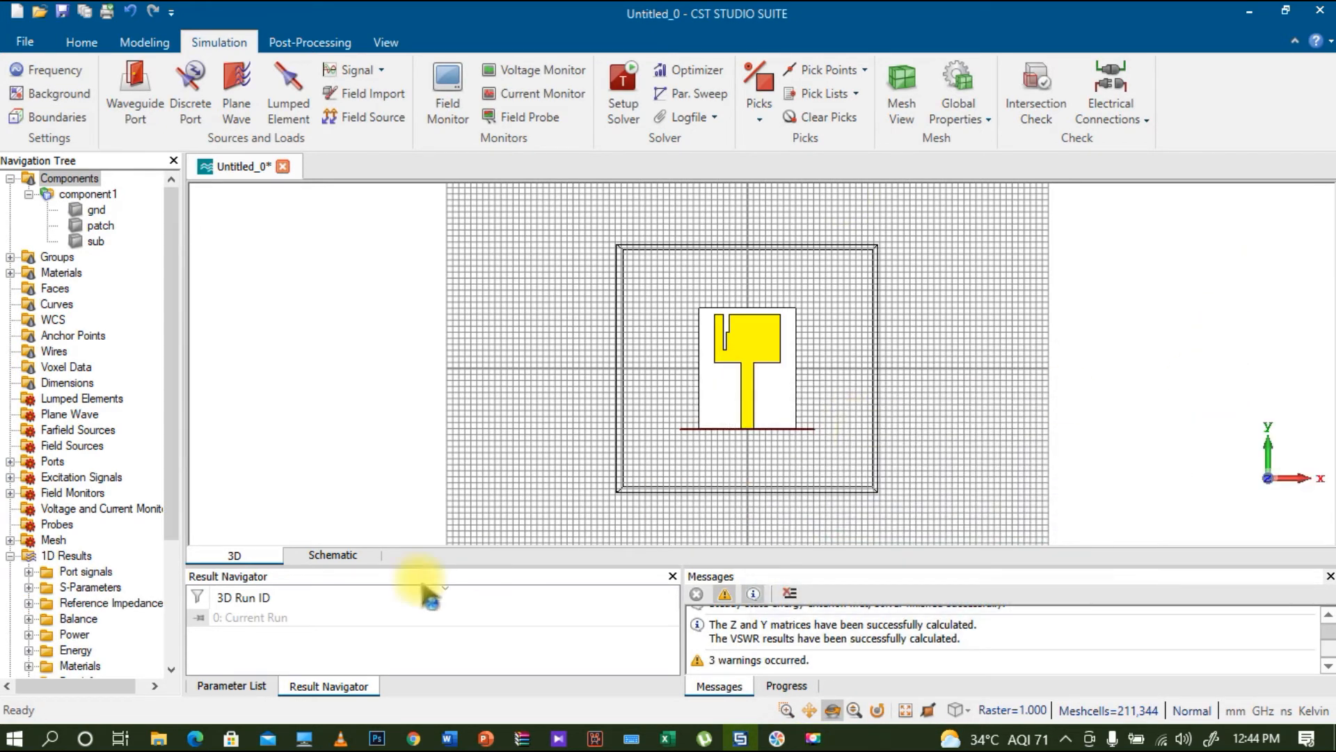
Plot the new S1,1 curve and move marker 1 to the lower -10 dB crossing, at about 3.37 GHz.
click(28, 587)
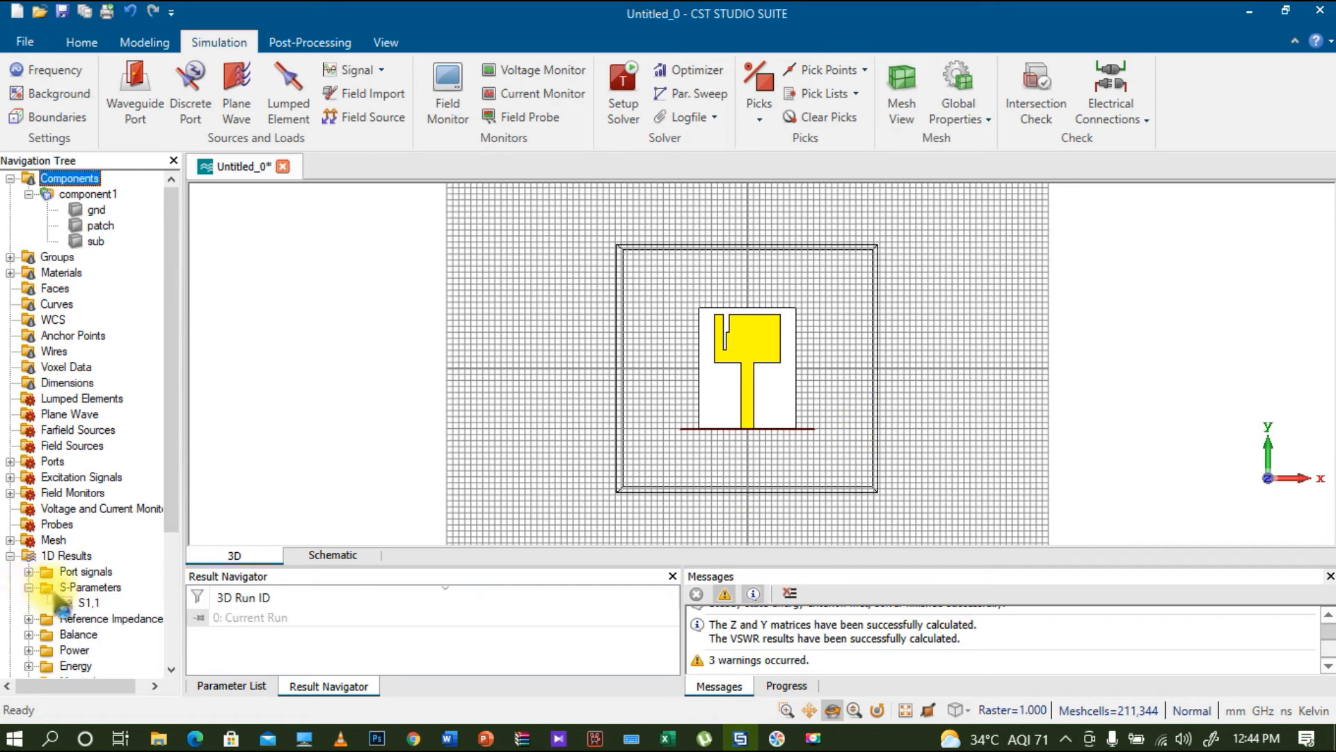
click(89, 603)
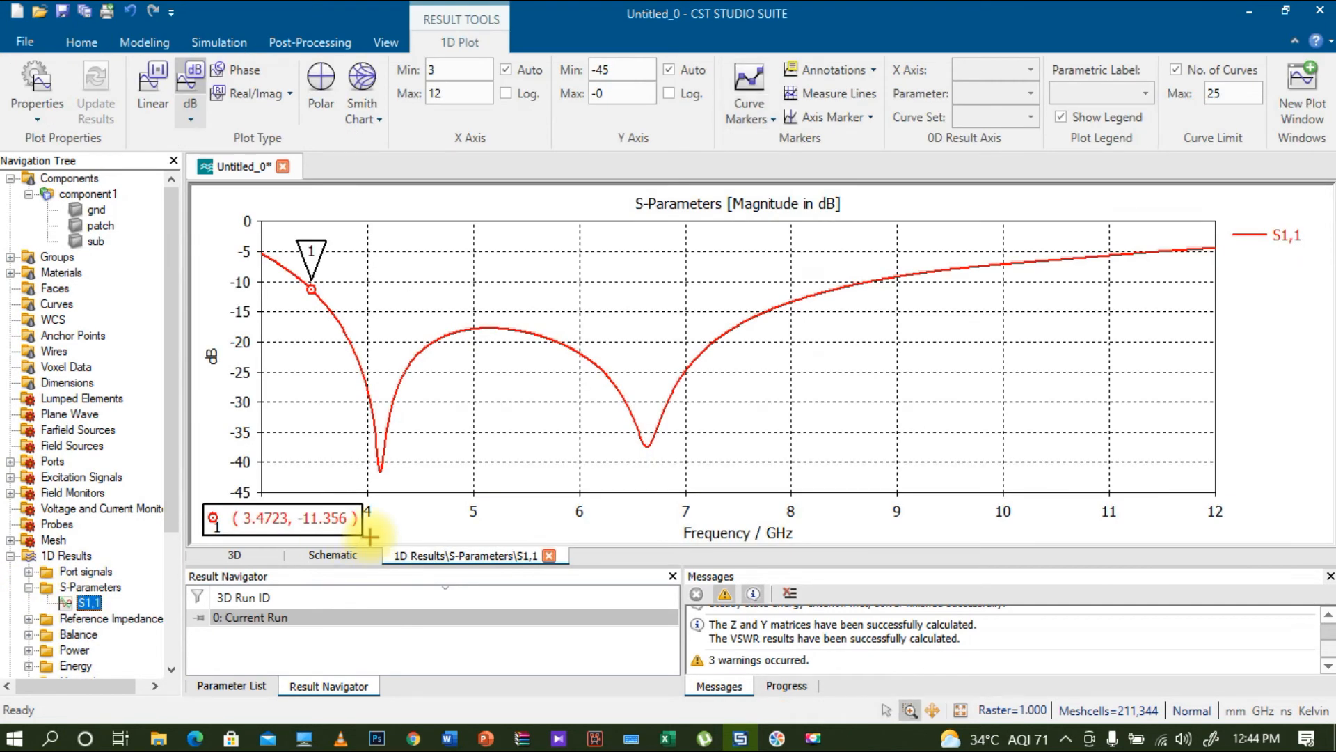
click(305, 285)
drag(304, 285, 300, 280)
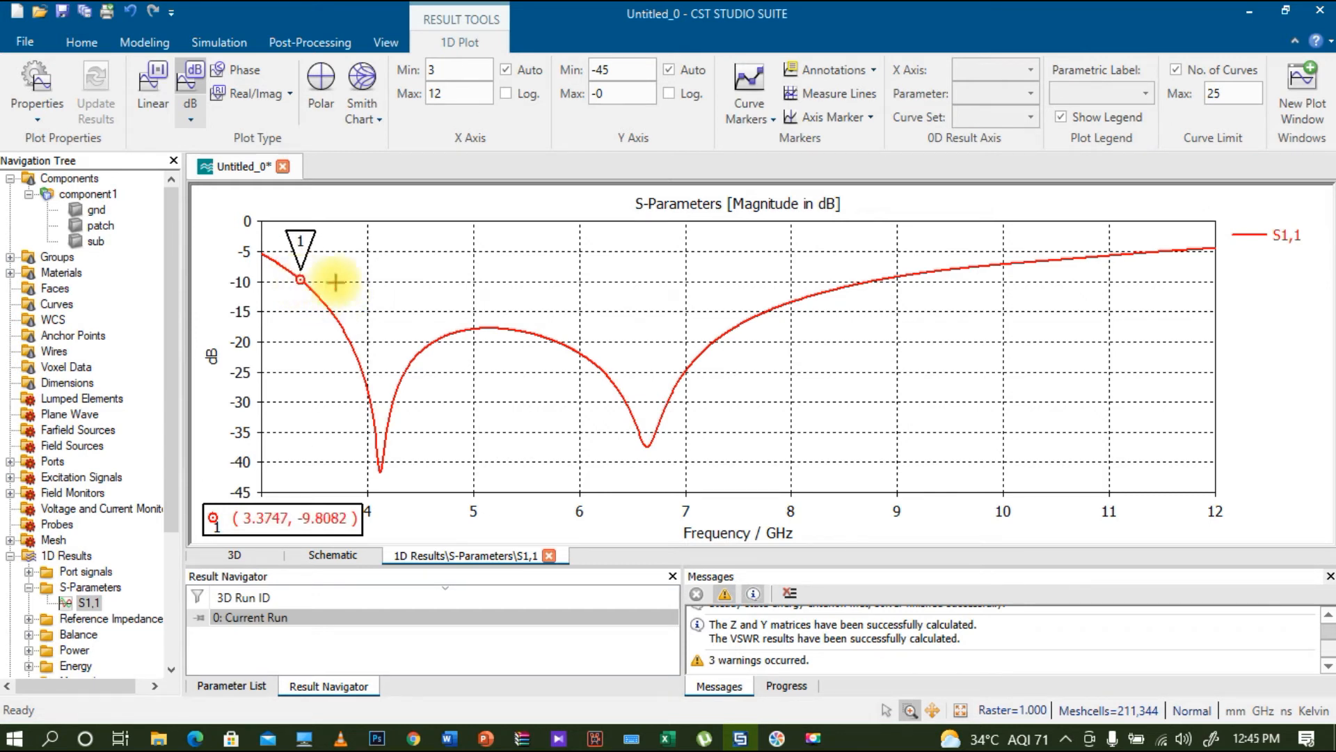
Add a curve marker at the upper -10 dB crossing, about 8.69 GHz, and move the marker readout into an empty plot area.
click(747, 110)
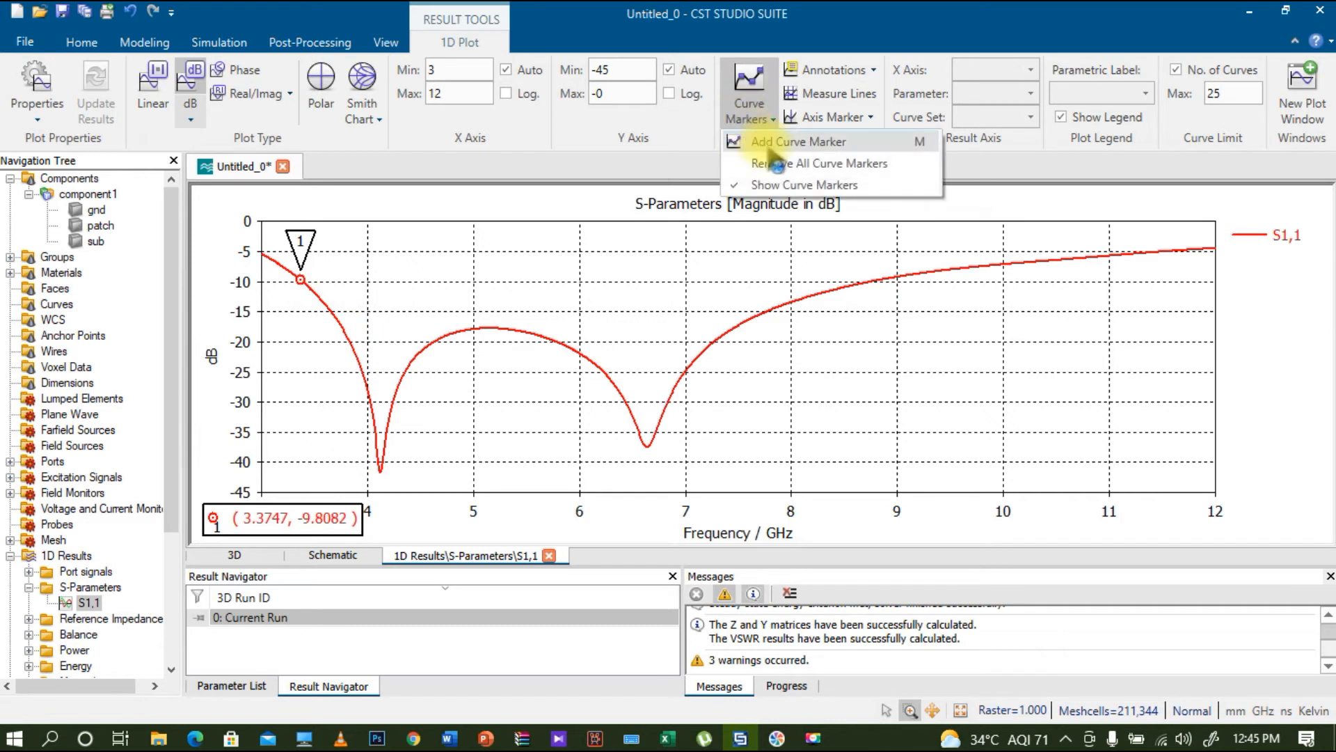
click(798, 141)
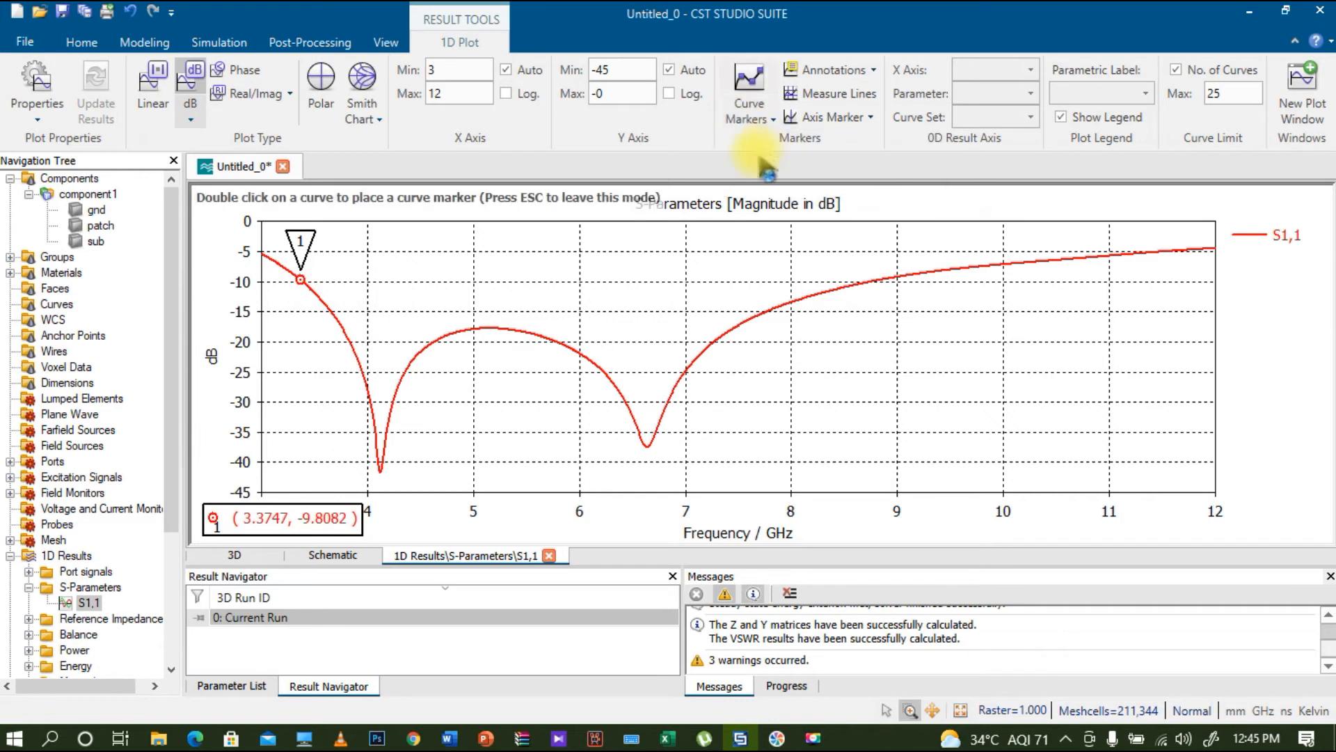
double_click(866, 286)
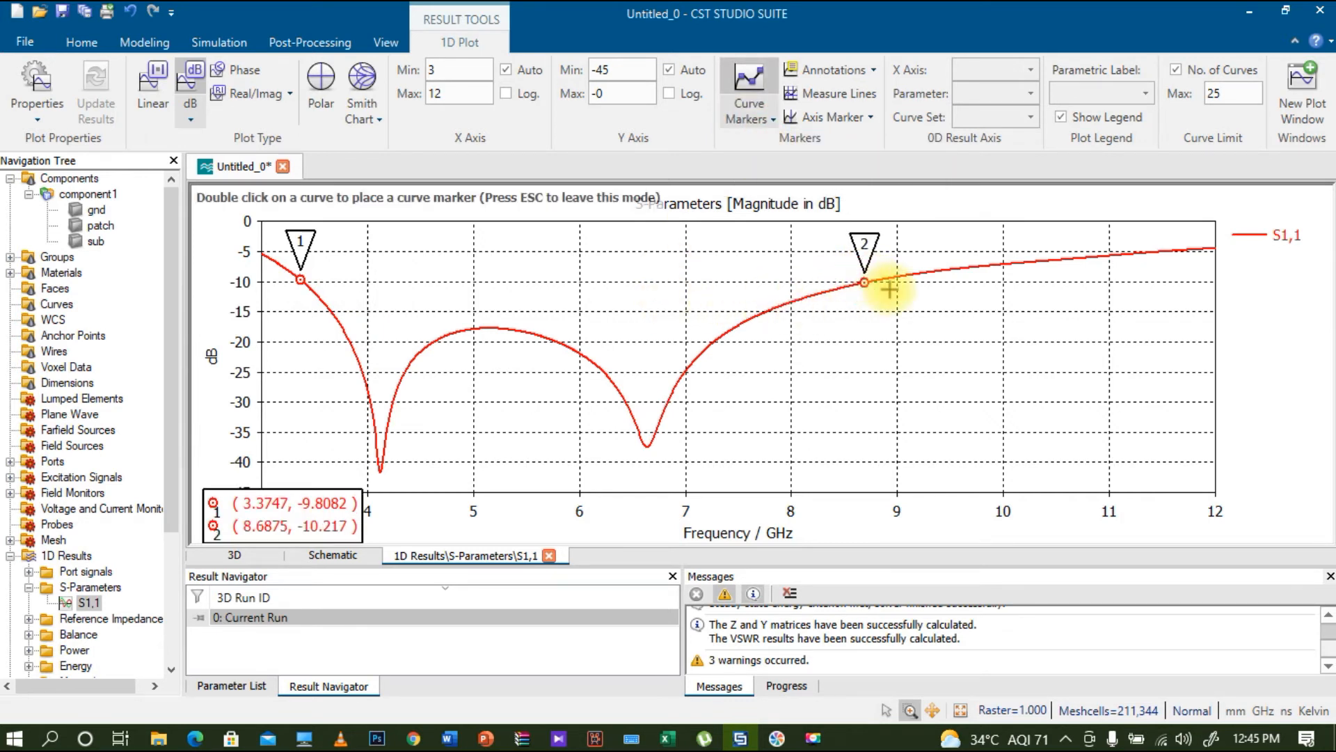
mouse_move(323, 518)
mouse_down()
mouse_move(939, 411)
mouse_move(997, 414)
mouse_up()
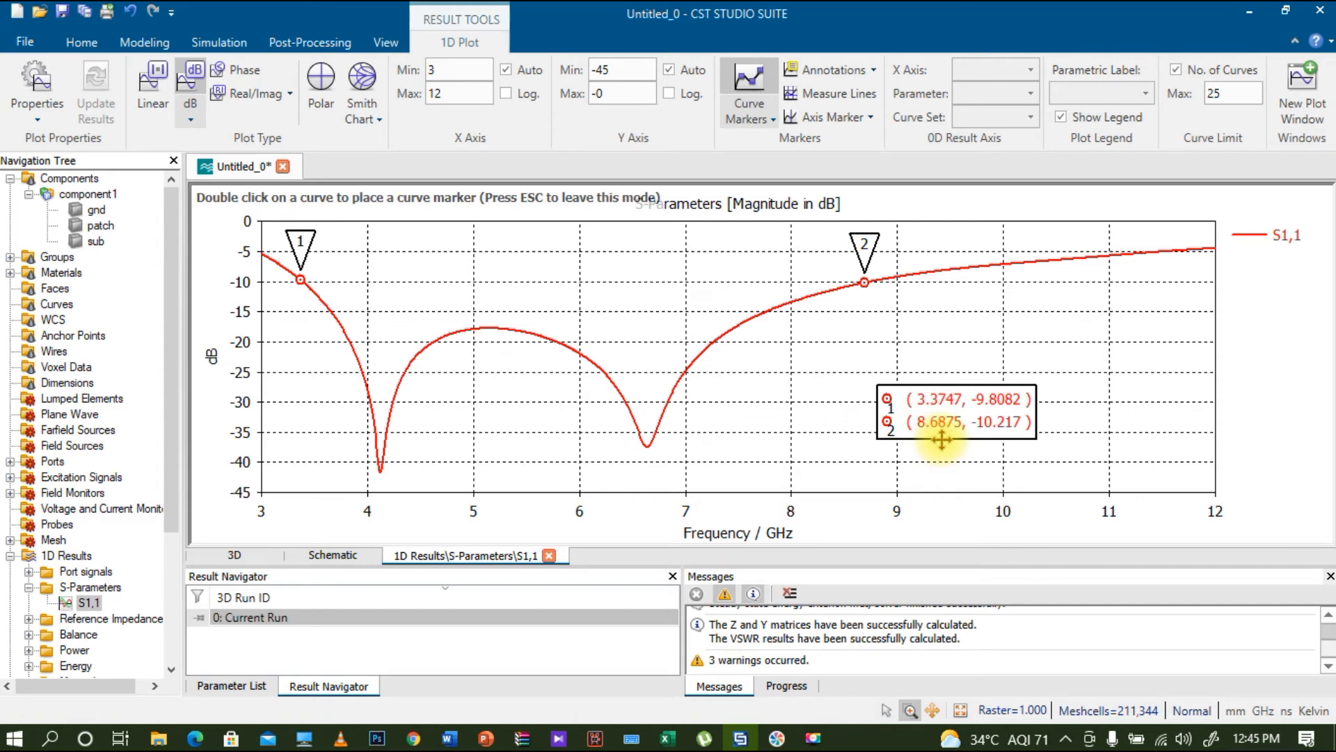
Place curve markers on the two S1,1 resonance dips, at about 4.12 GHz and 6.63 GHz.
click(753, 115)
click(775, 143)
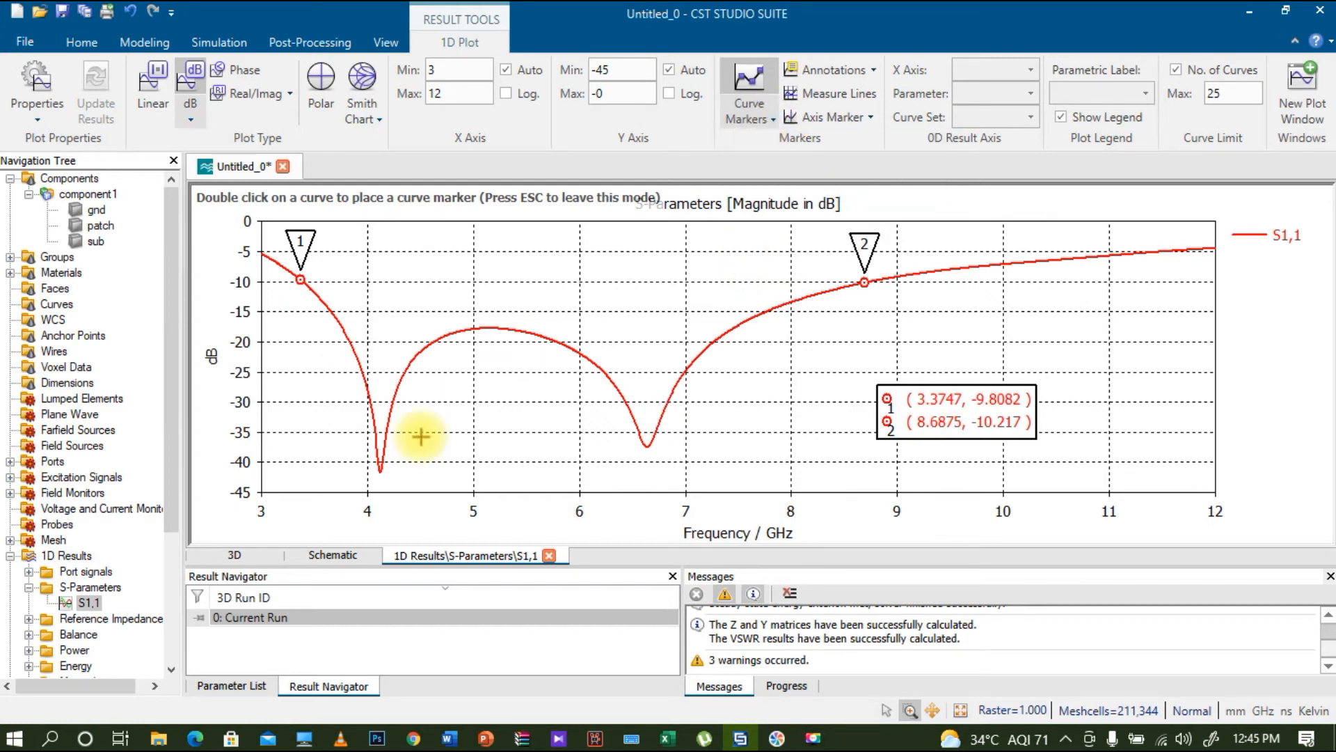
double_click(379, 469)
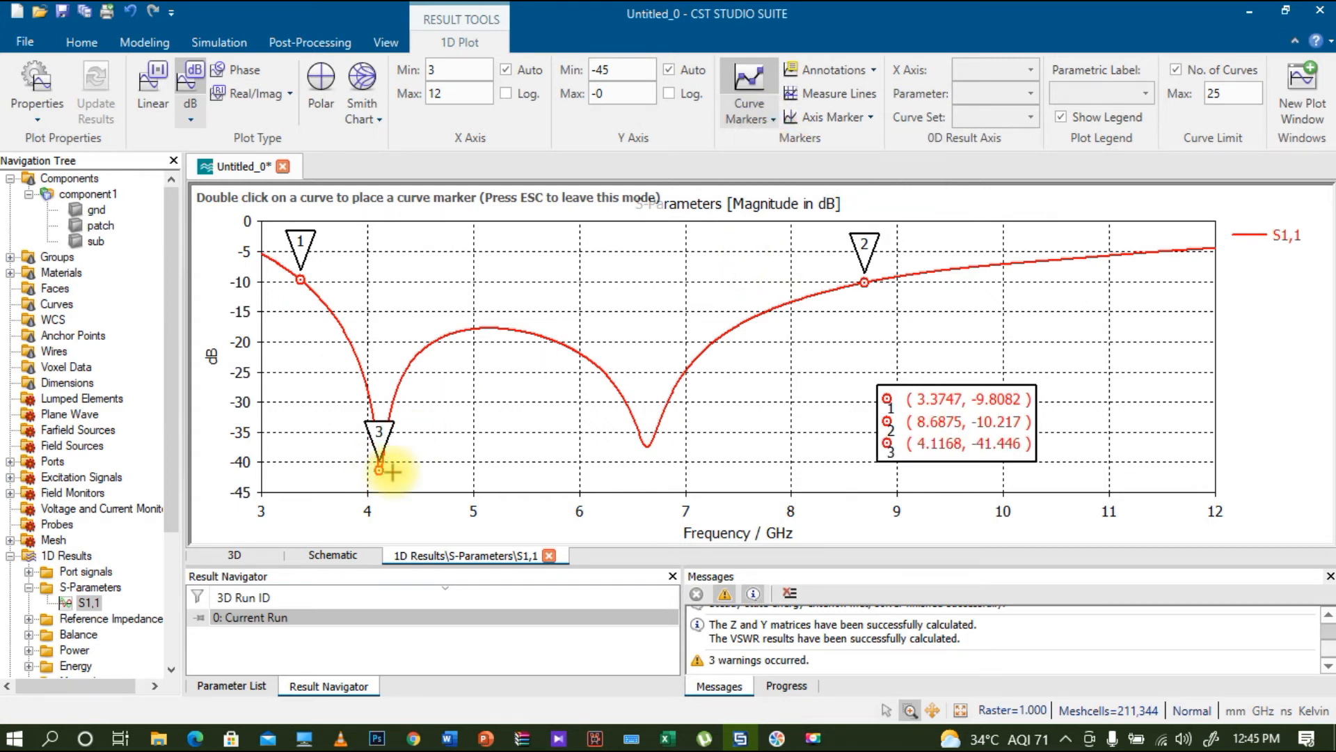
double_click(650, 451)
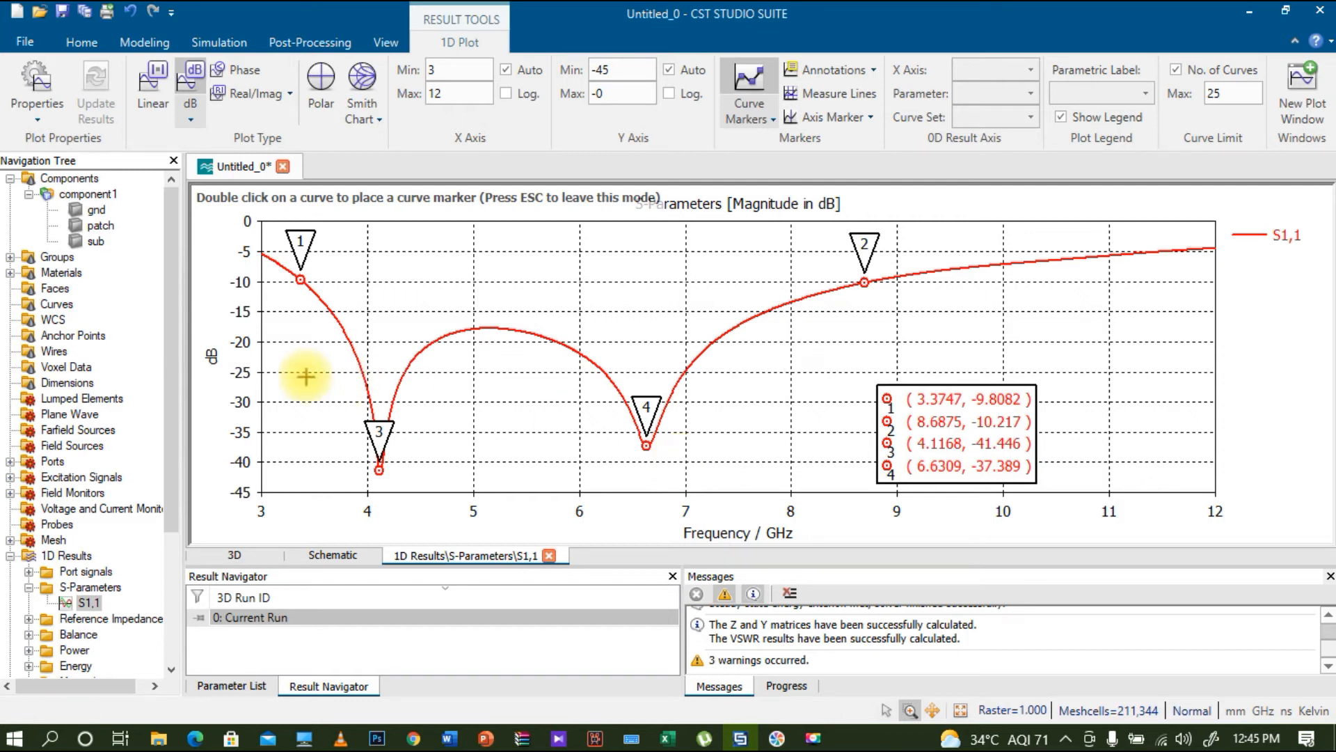
Return to the 3D model of component1, start a Z-oriented cylinder over the patch through its numeric definition and name it a1.
click(105, 195)
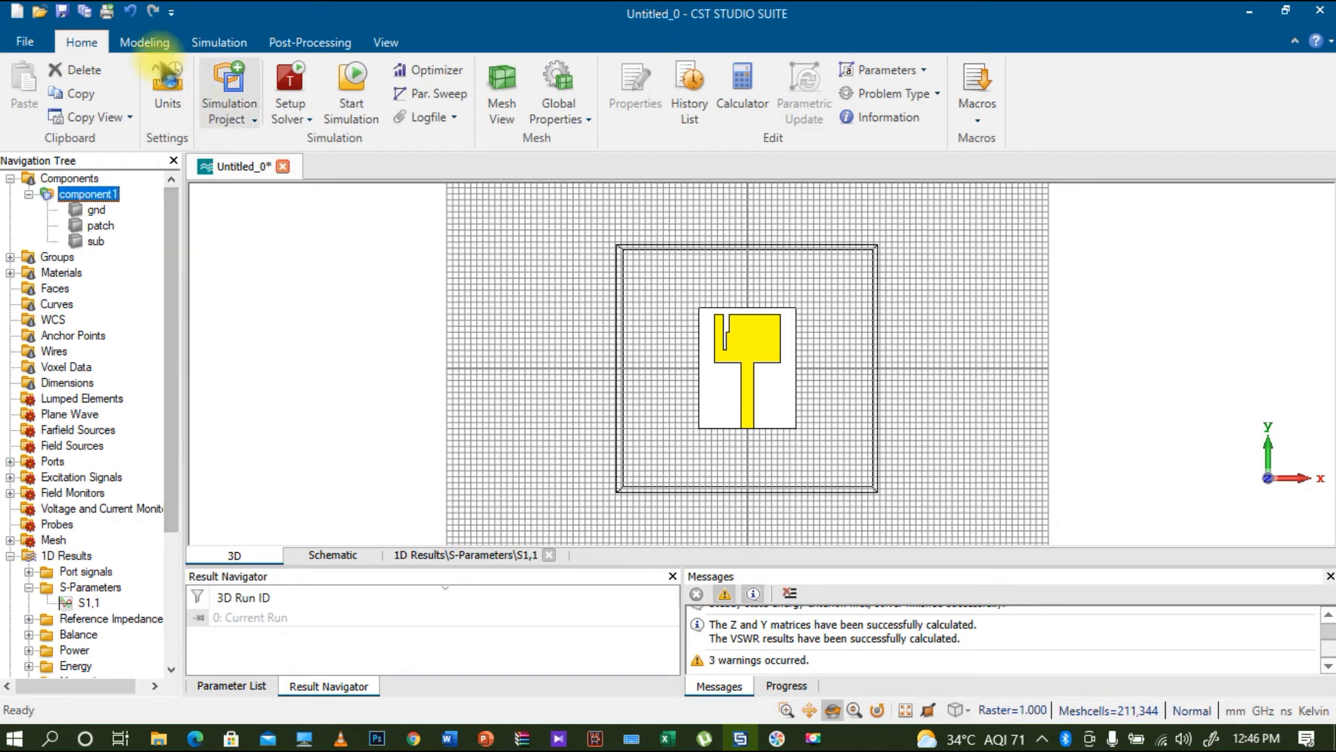
click(145, 42)
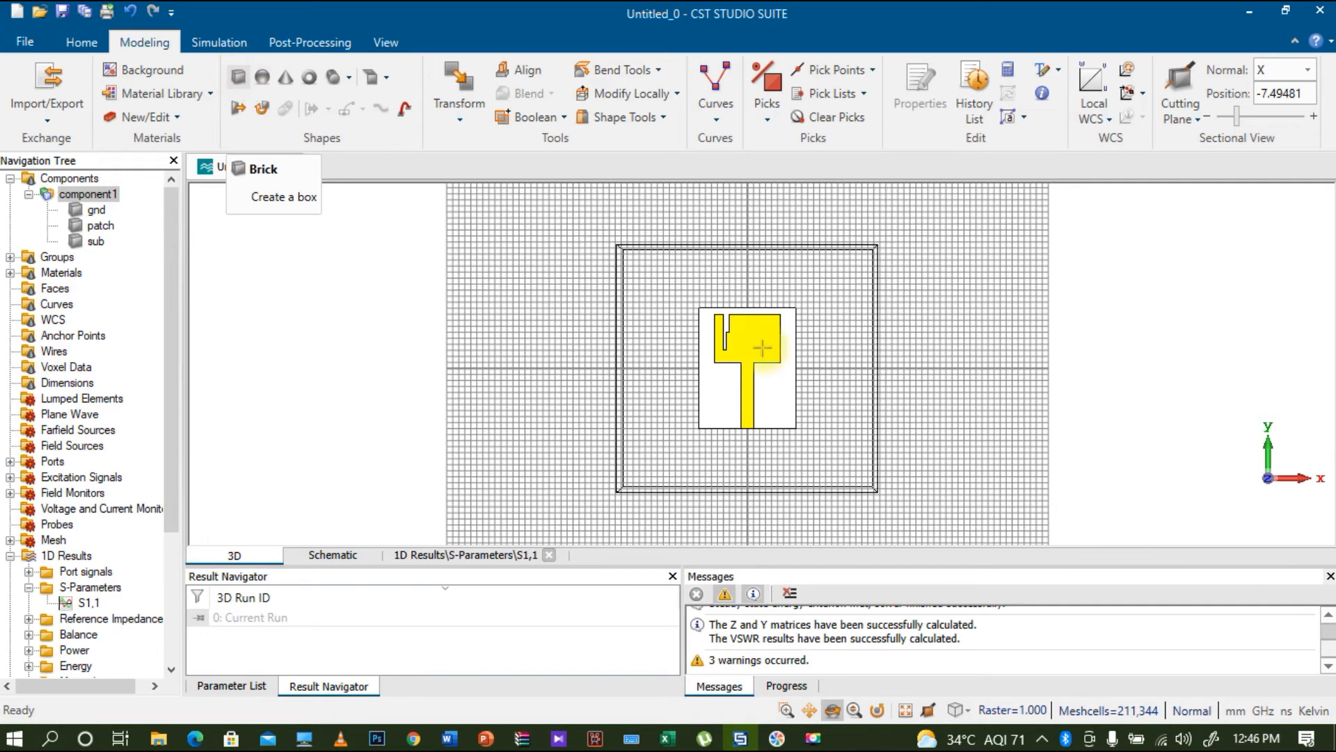
scroll(958, 363, up, 3)
drag(688, 404, 725, 388)
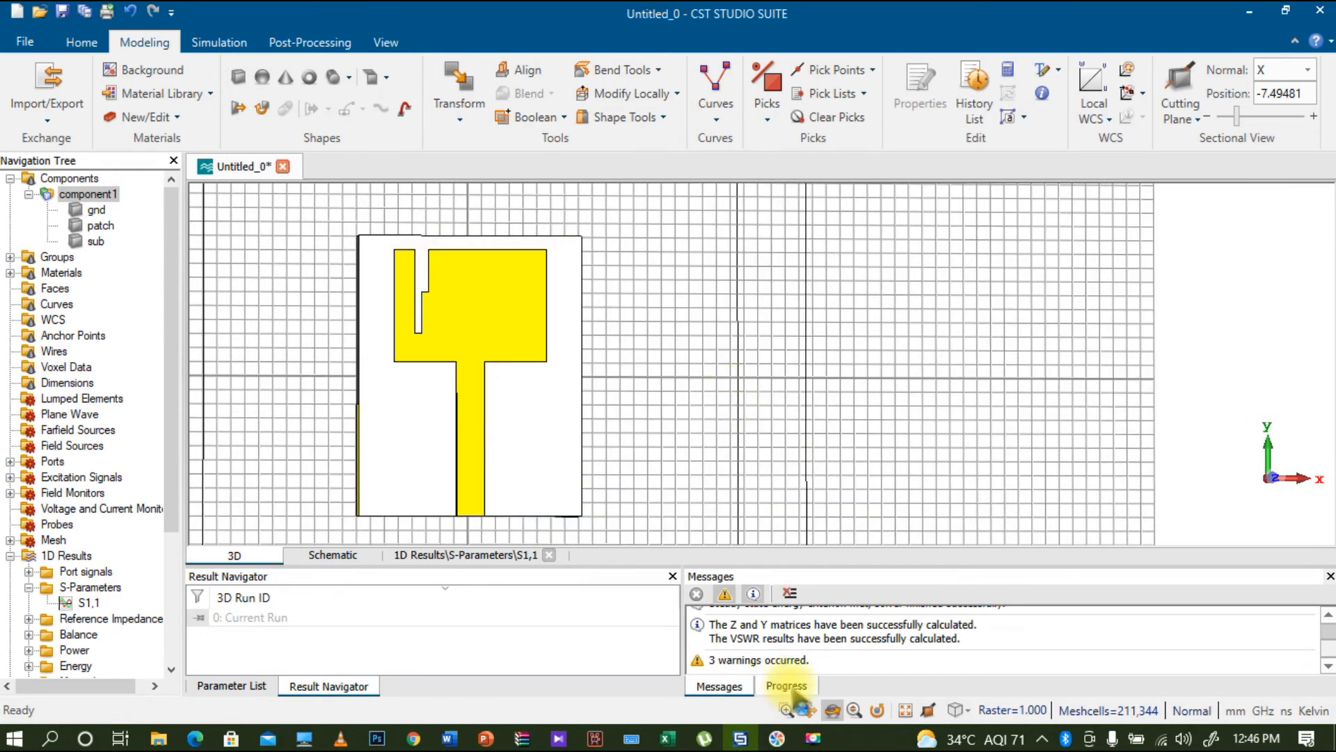
click(903, 711)
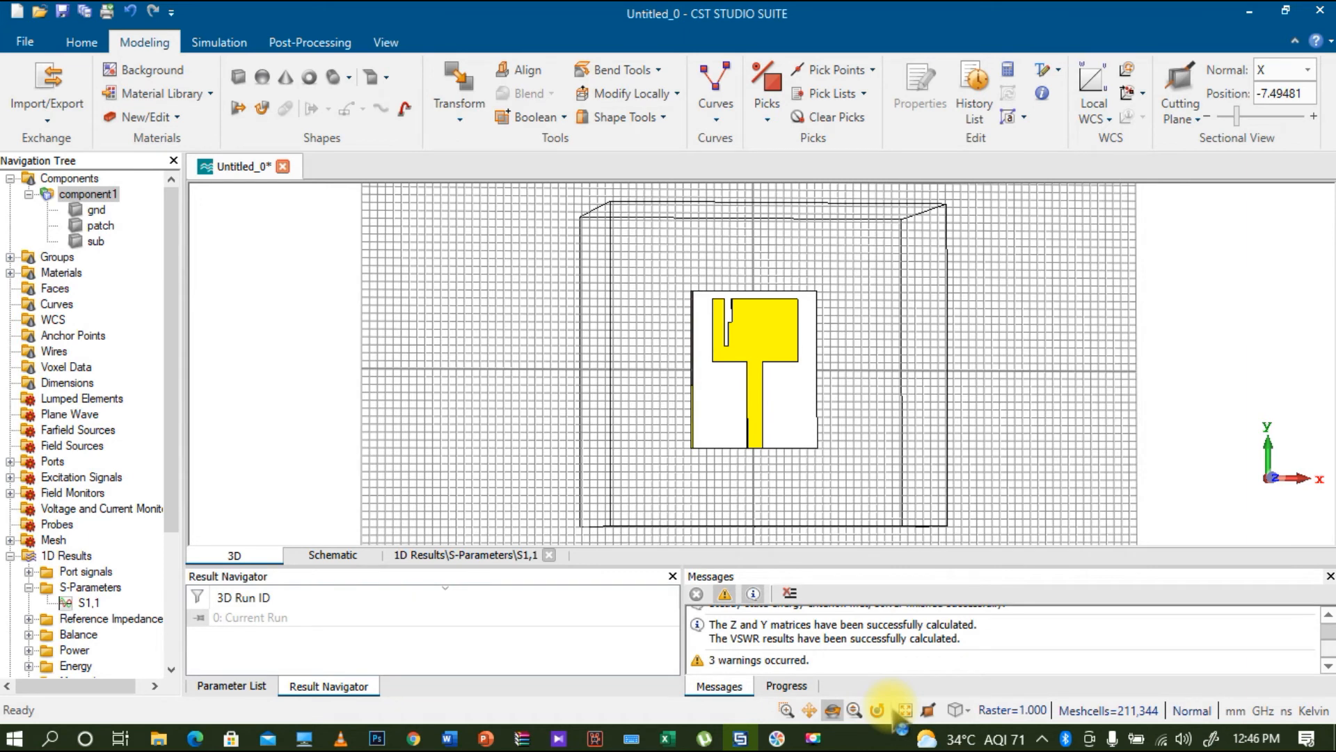
scroll(787, 453, up, 3)
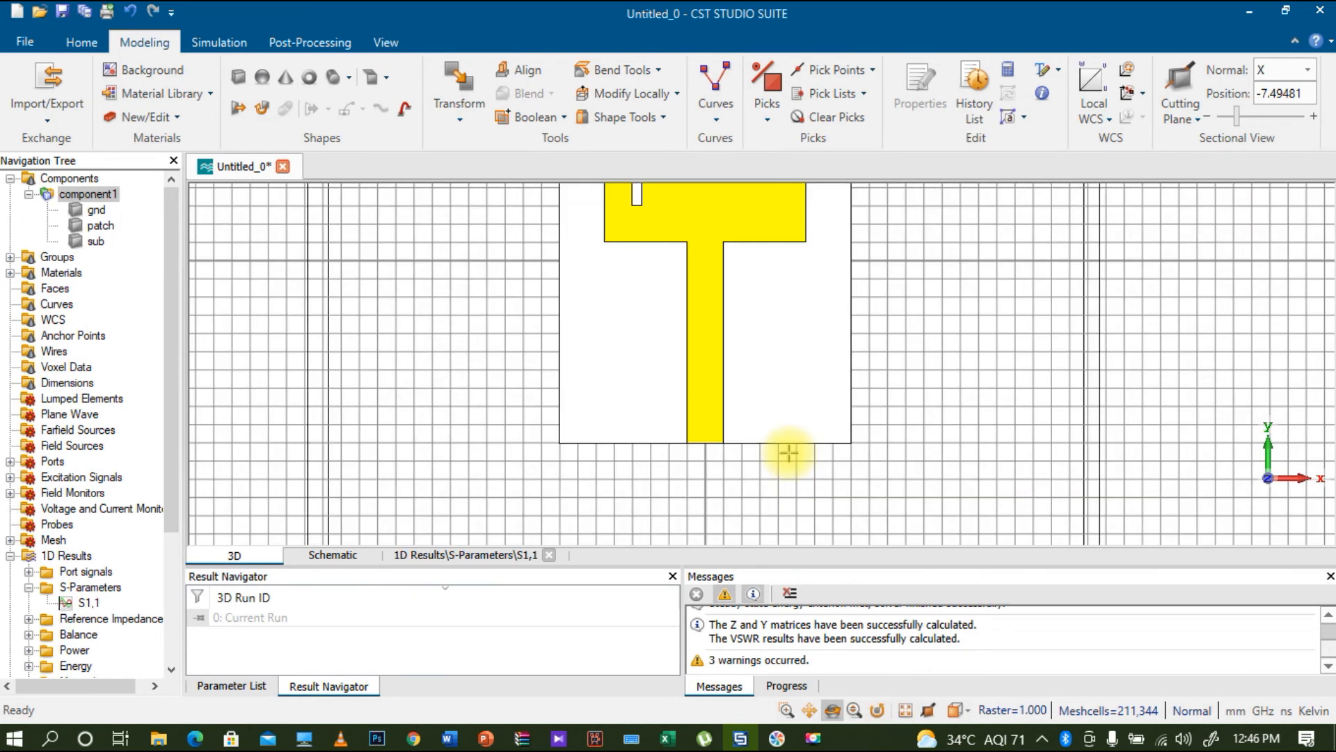
click(809, 710)
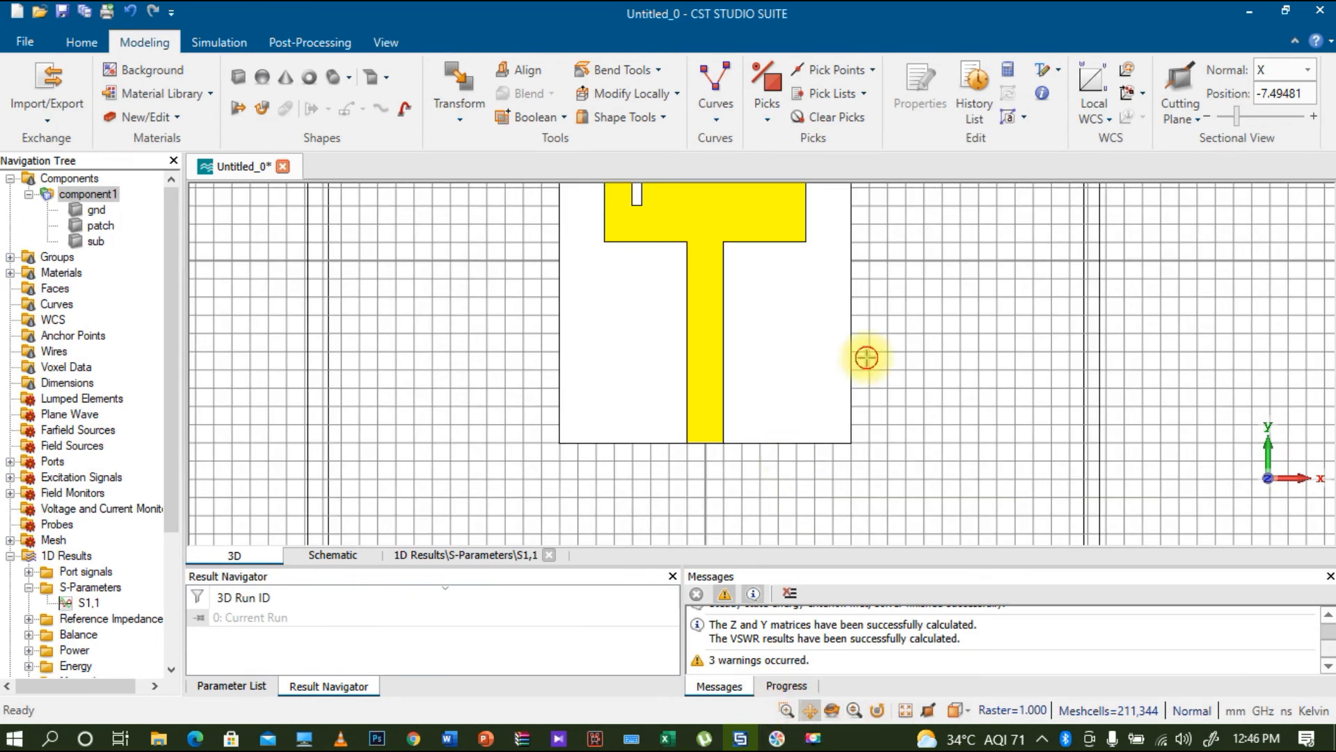
drag(866, 356, 826, 492)
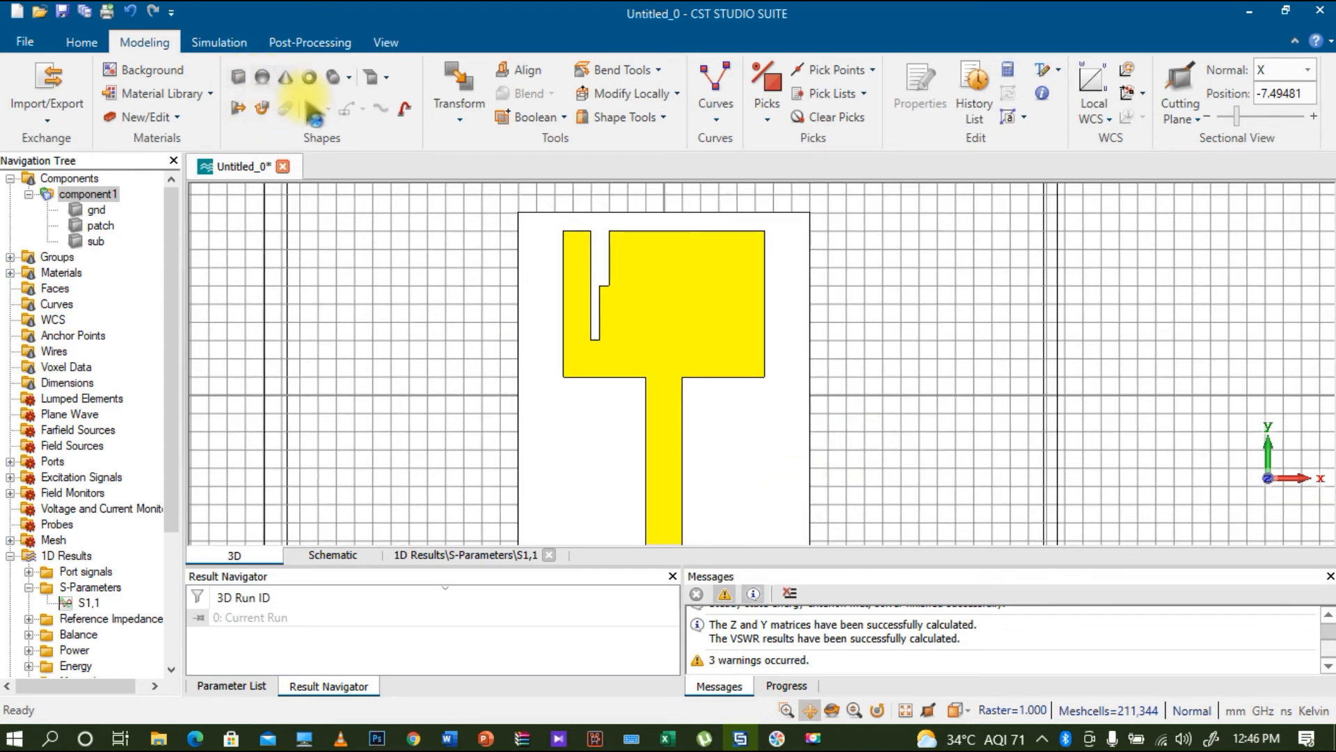
click(349, 77)
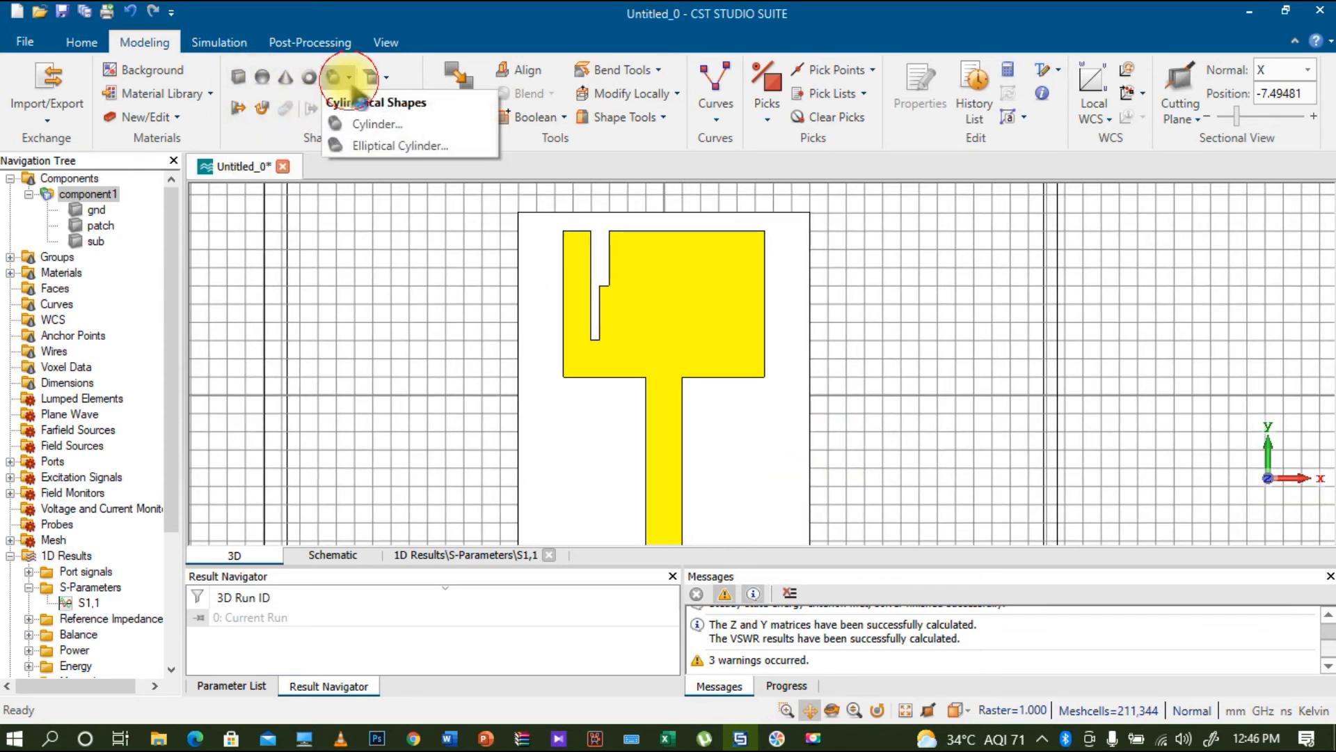
click(372, 124)
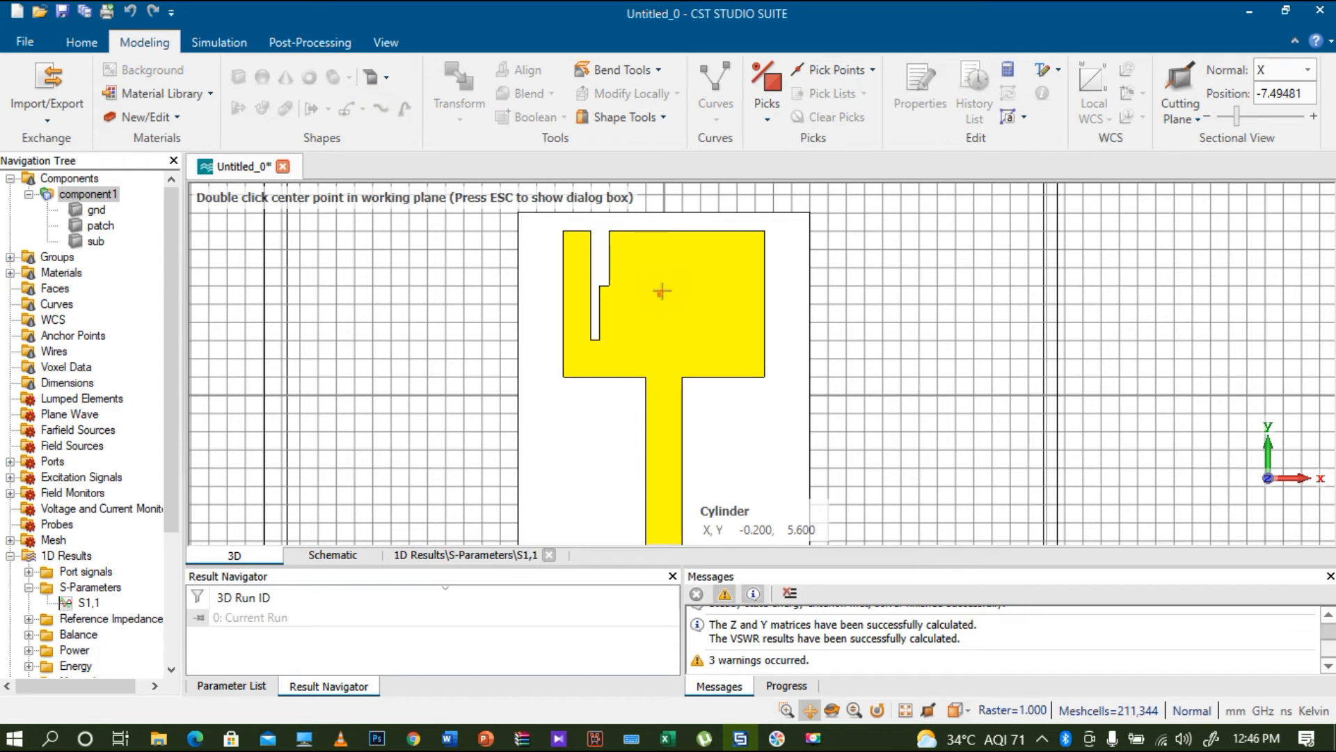
key(Escape)
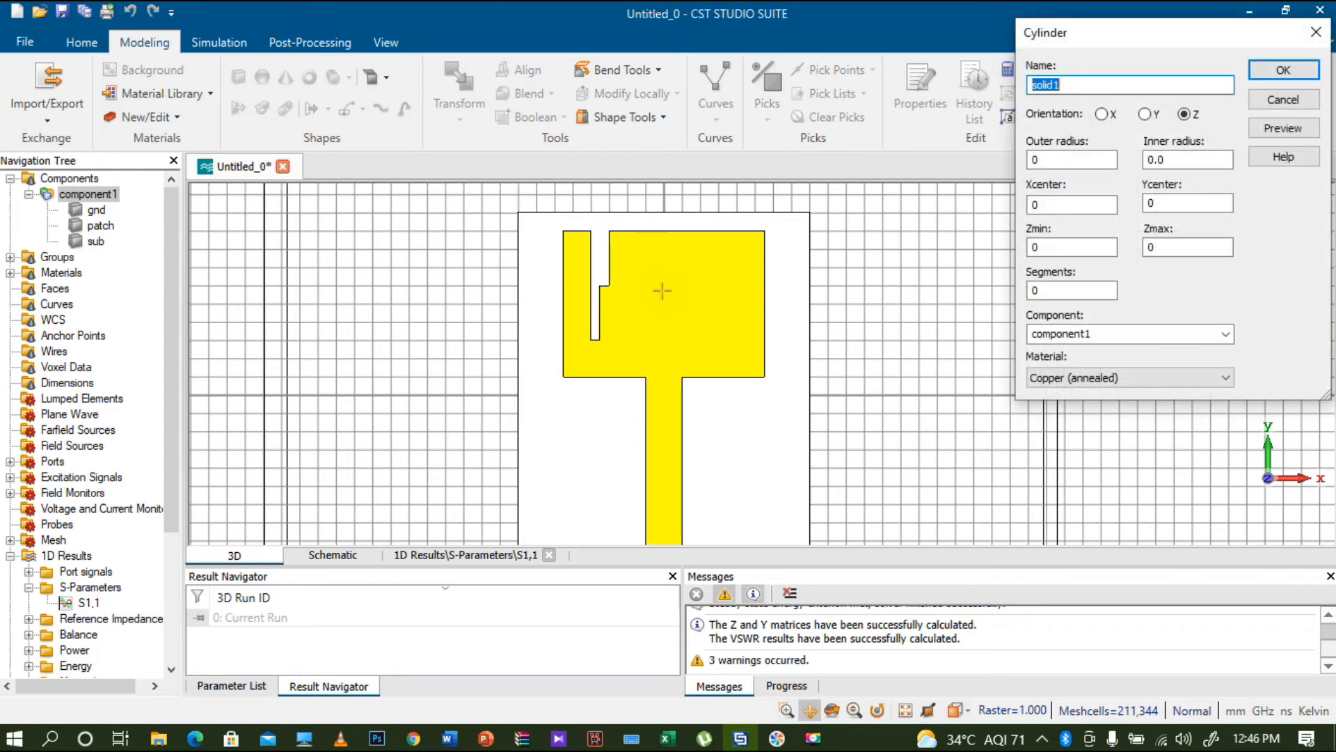
text(s3)
key(BackSpace)
key(BackSpace)
text(a1)
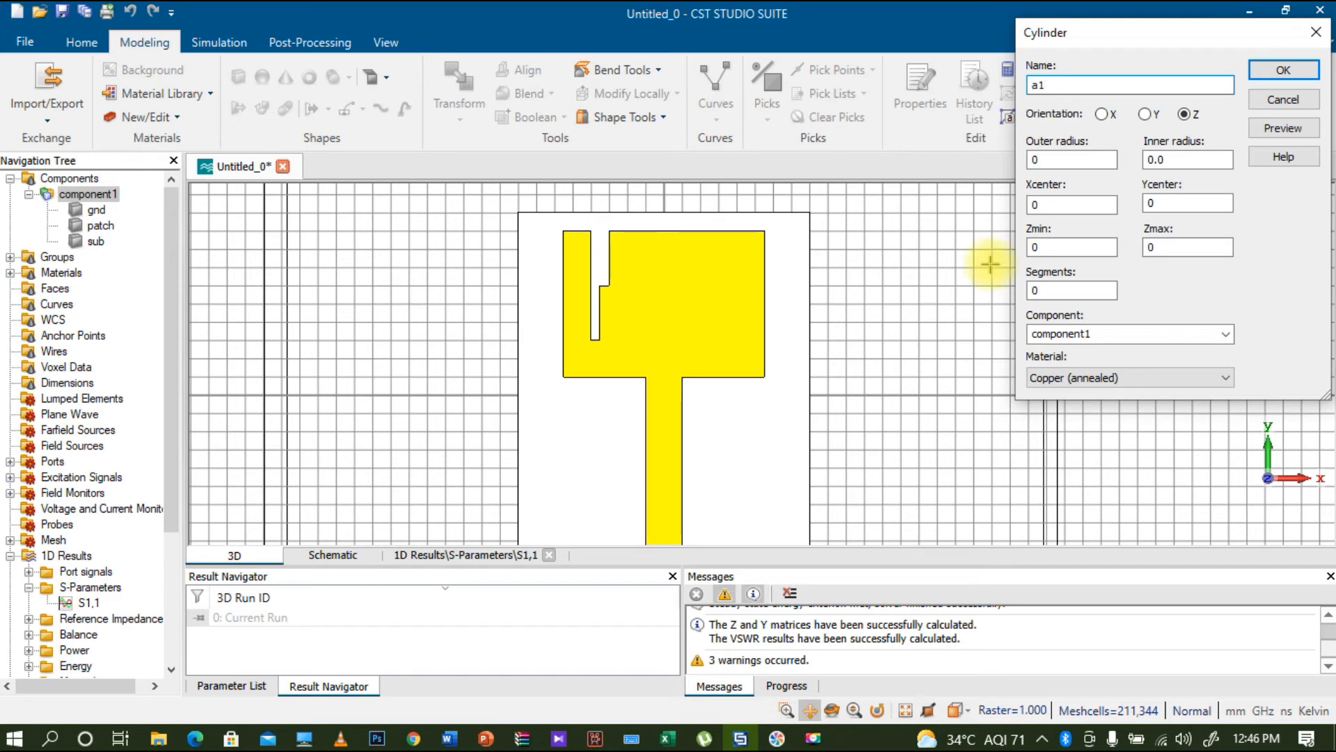
Give cylinder a1 an outer radius of 2.7 and centre it at X 2, Y 1.5.
click(1053, 159)
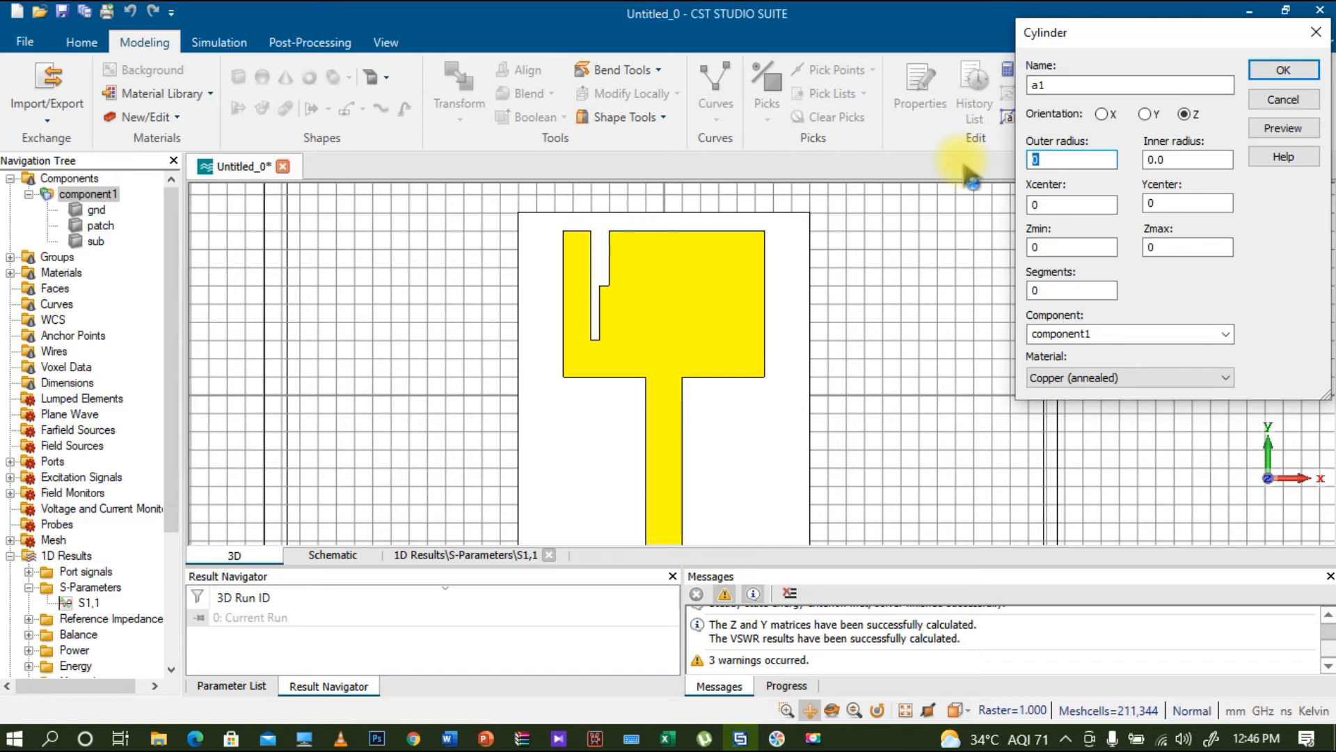
text(2.7)
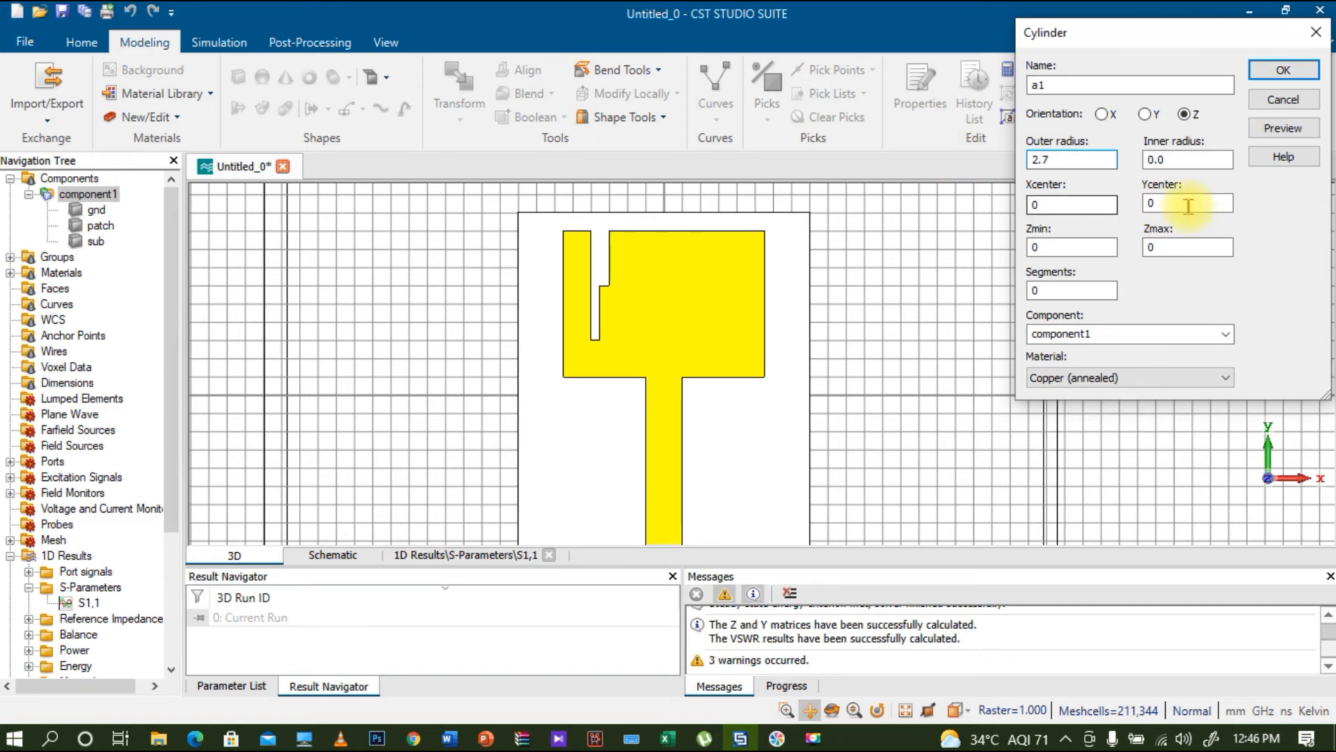
click(1063, 201)
key(BackSpace)
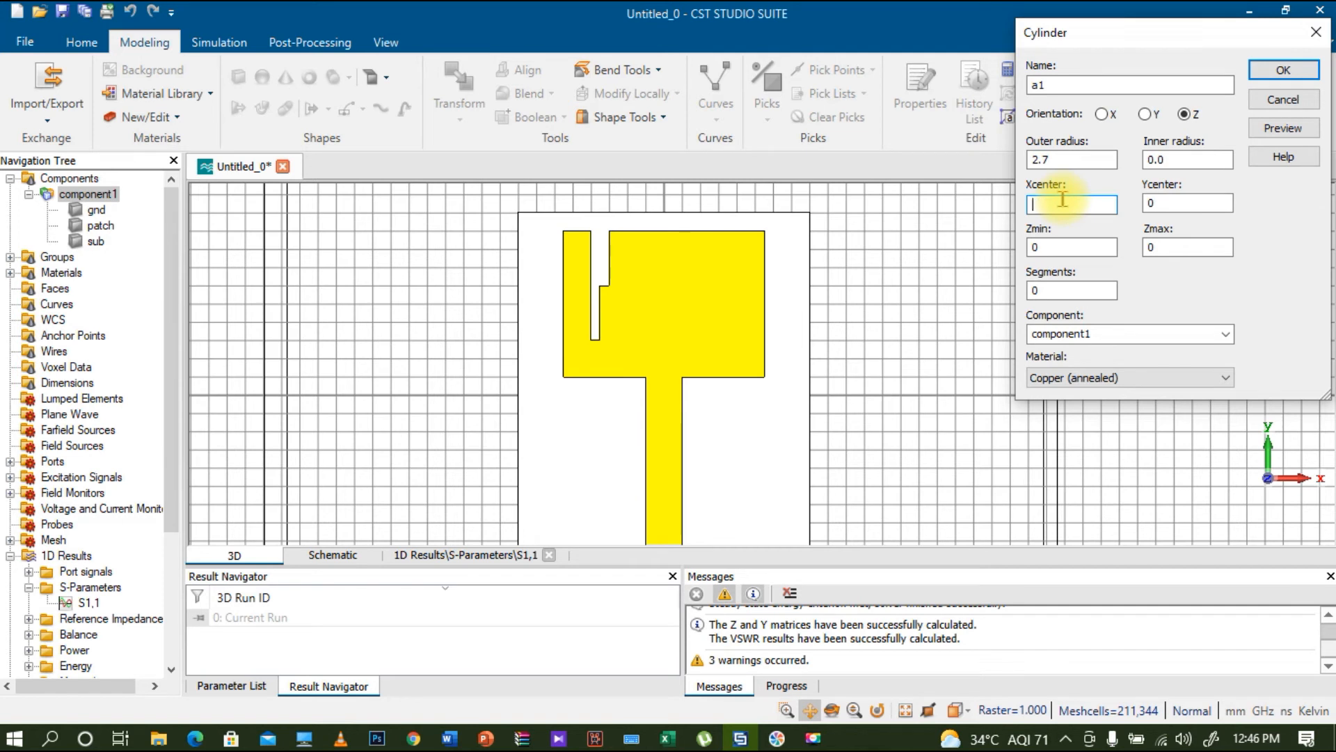
text(2)
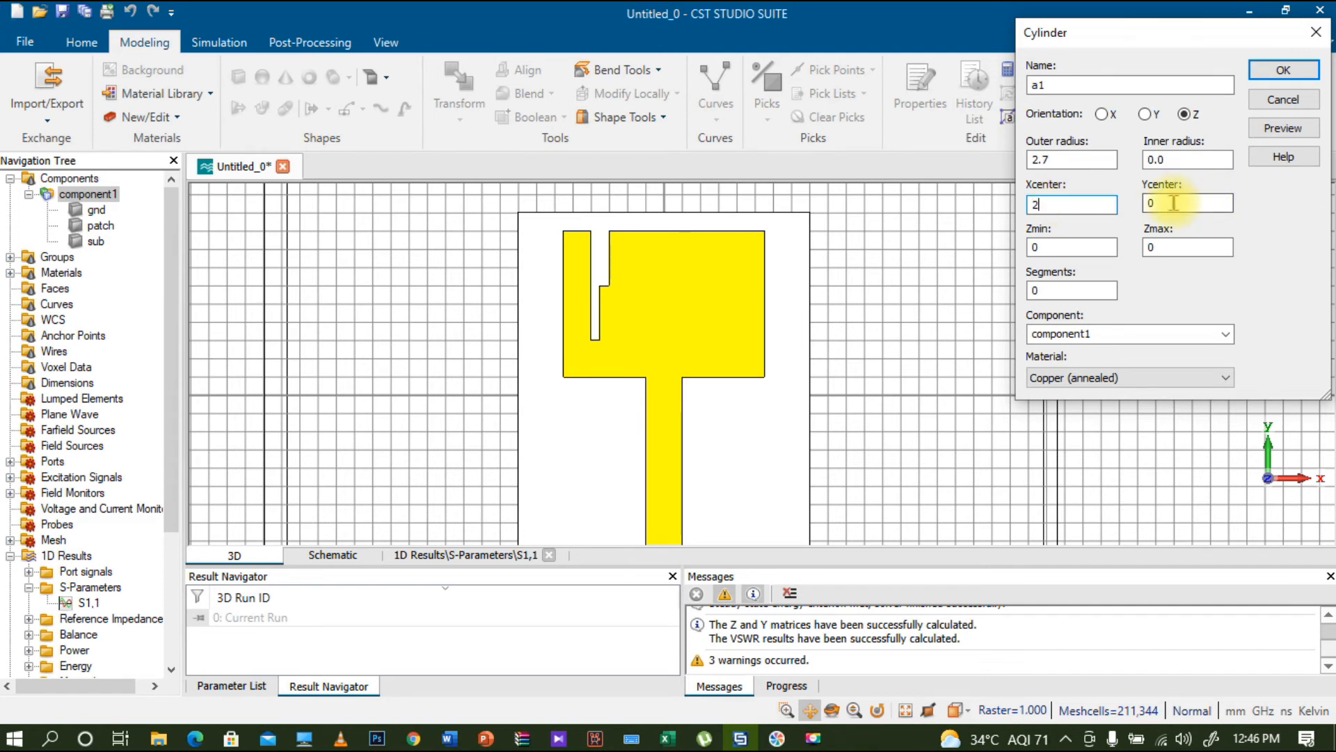
key(Tab)
text(1.5)
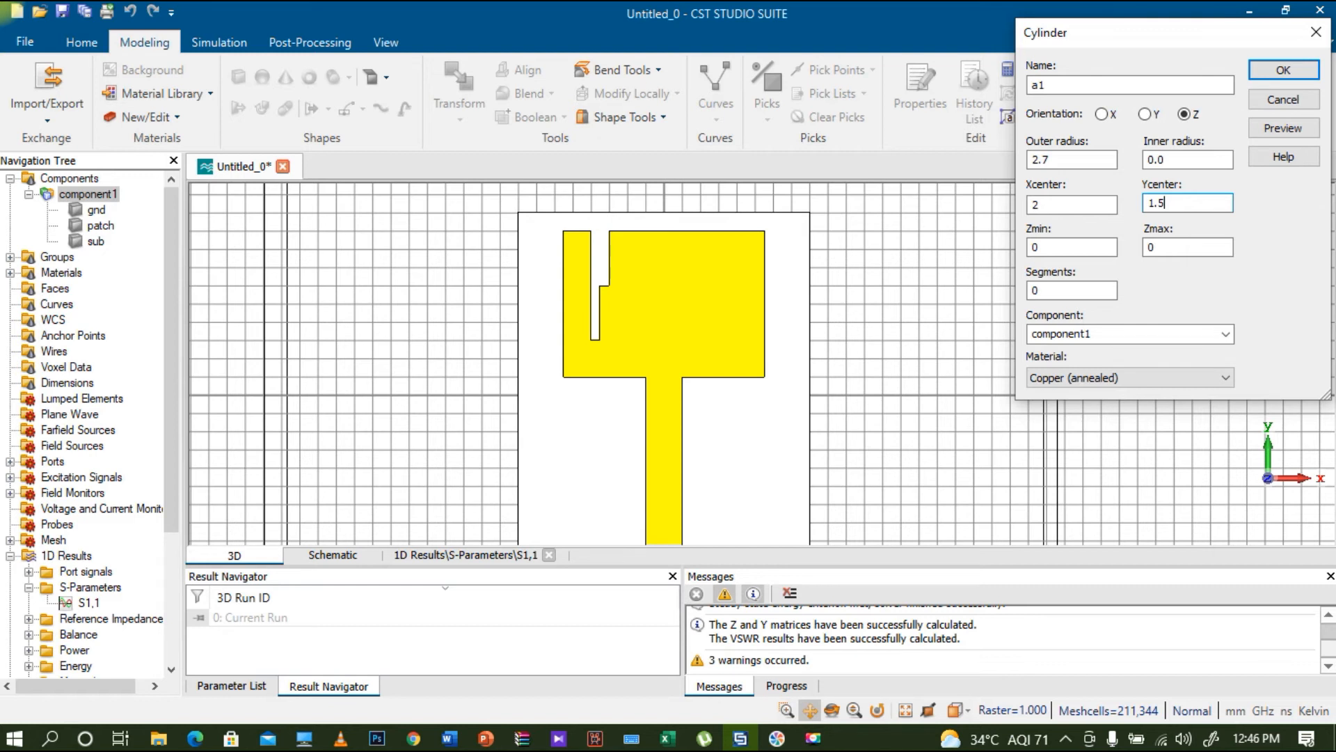
Set cylinder a1's Zmin to 1.635 and Zmax to 1.67, and preview its outline on the patch.
click(1286, 129)
click(1066, 247)
key(BackSpace)
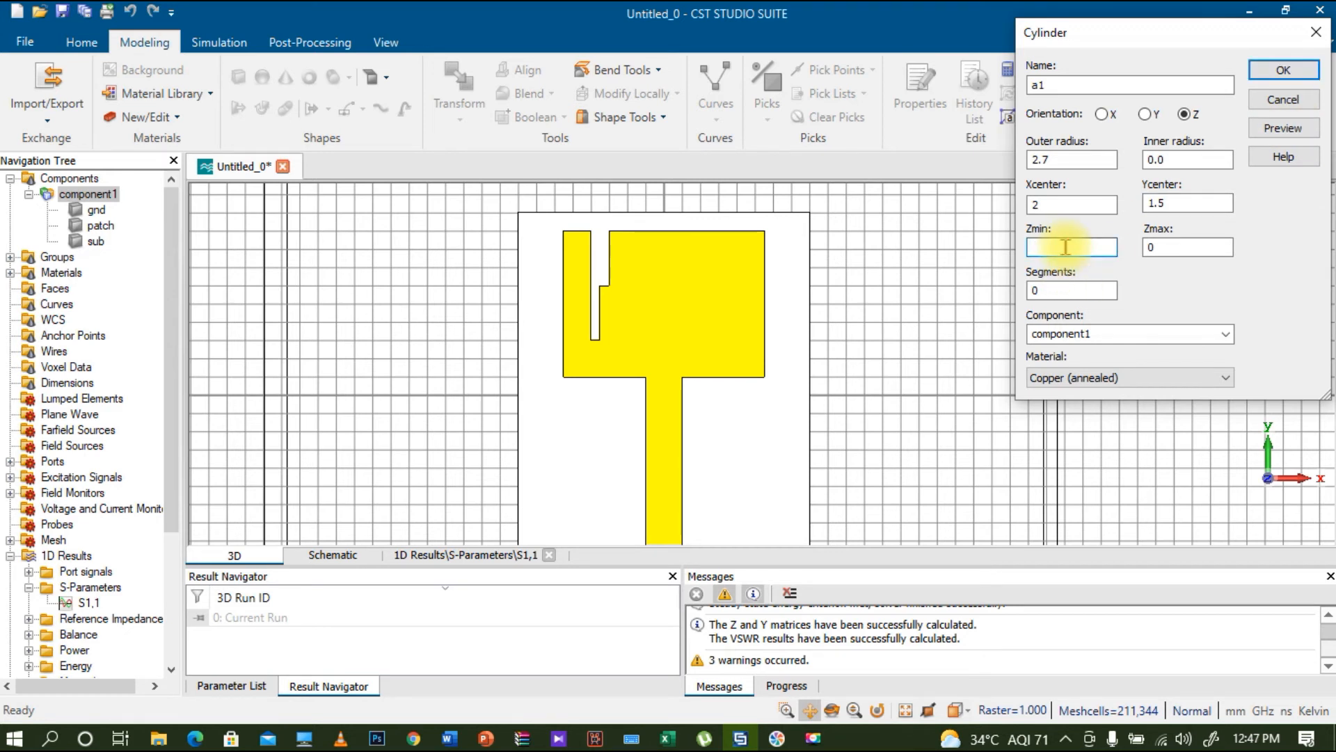
text(1.635)
key(Tab)
text(1.67)
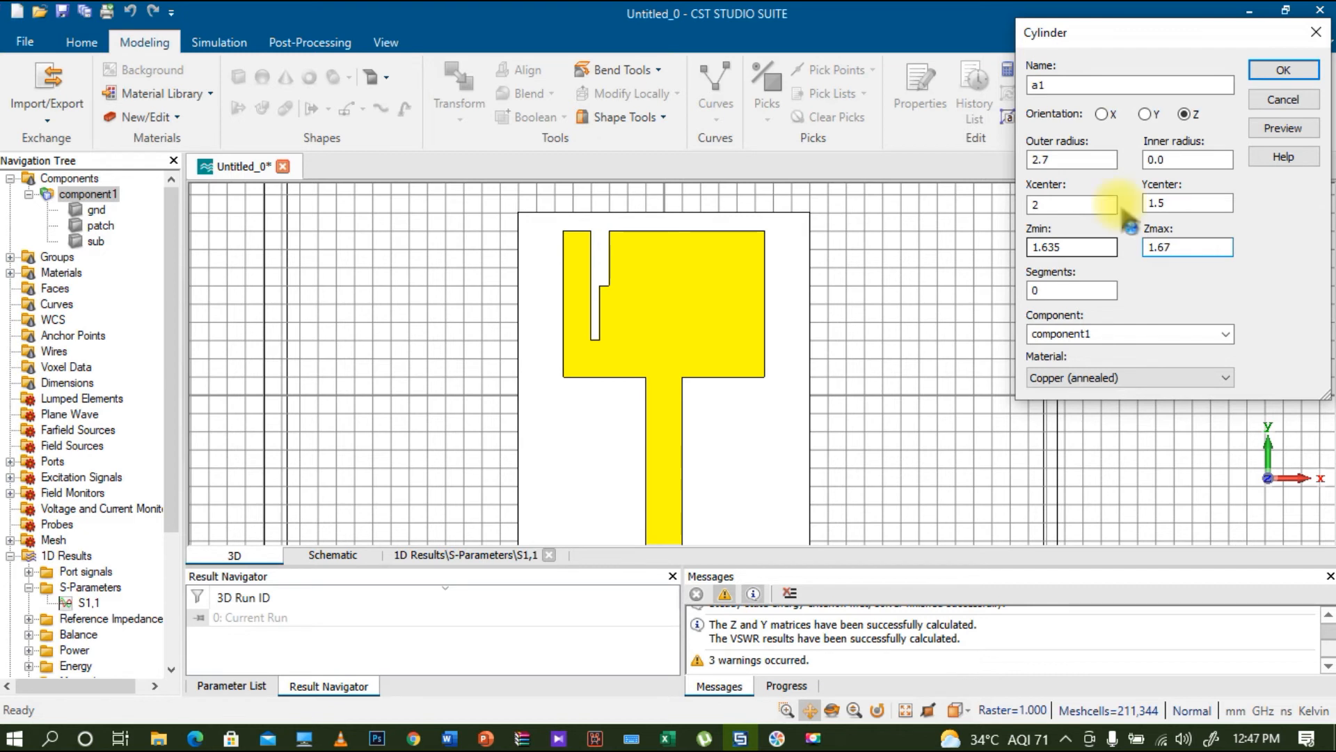
click(1288, 130)
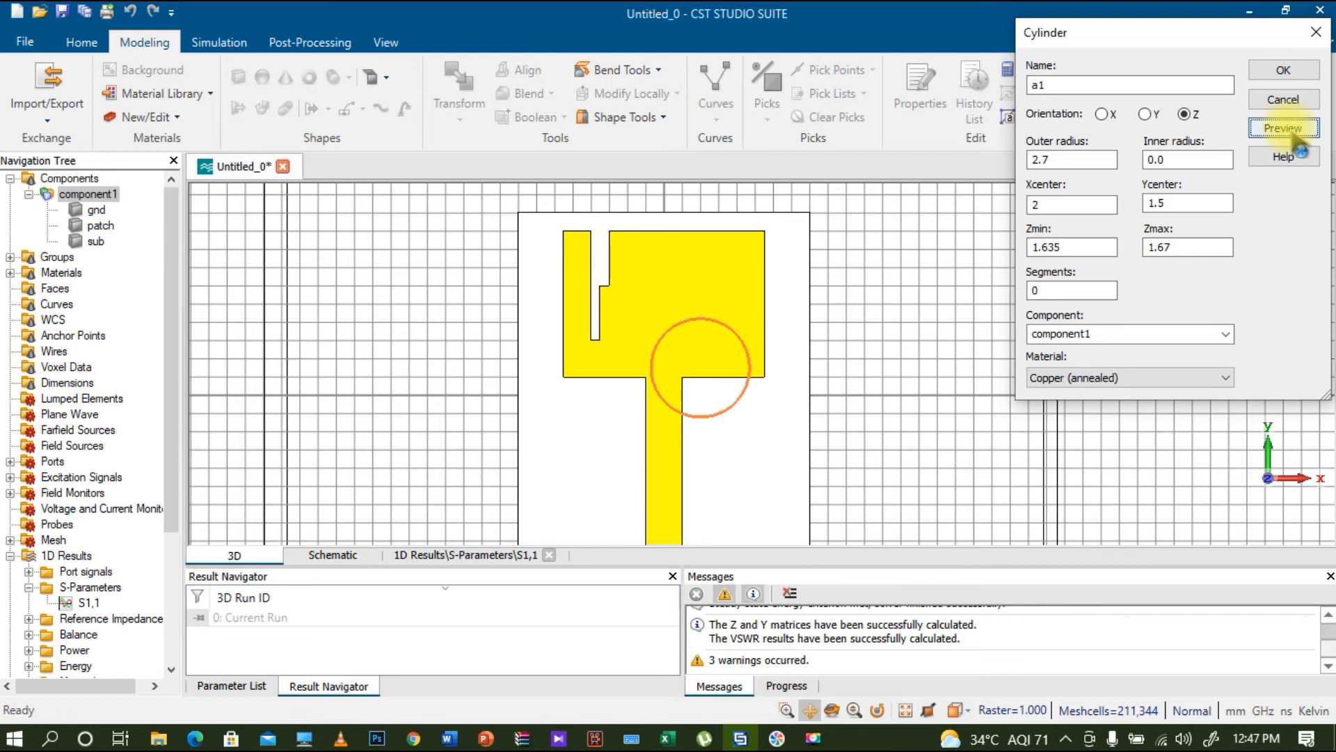
click(815, 738)
click(815, 738)
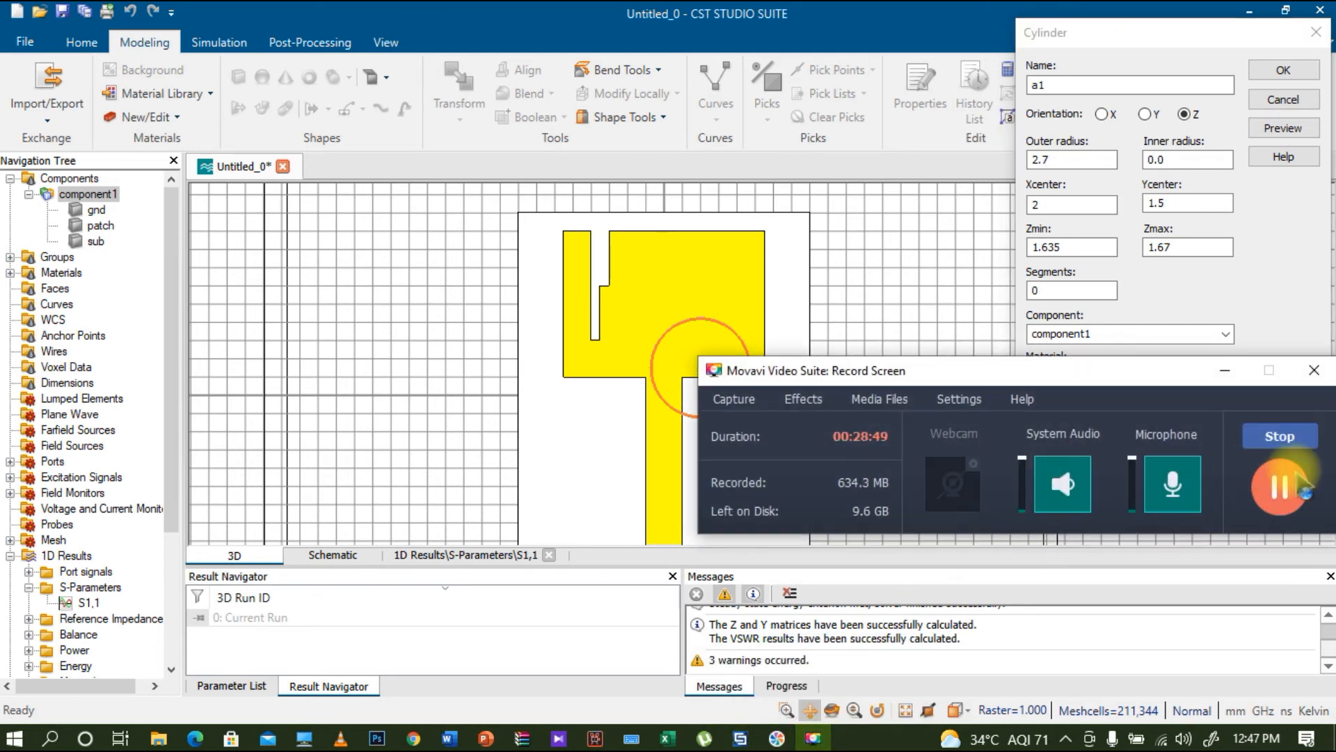
click(1225, 373)
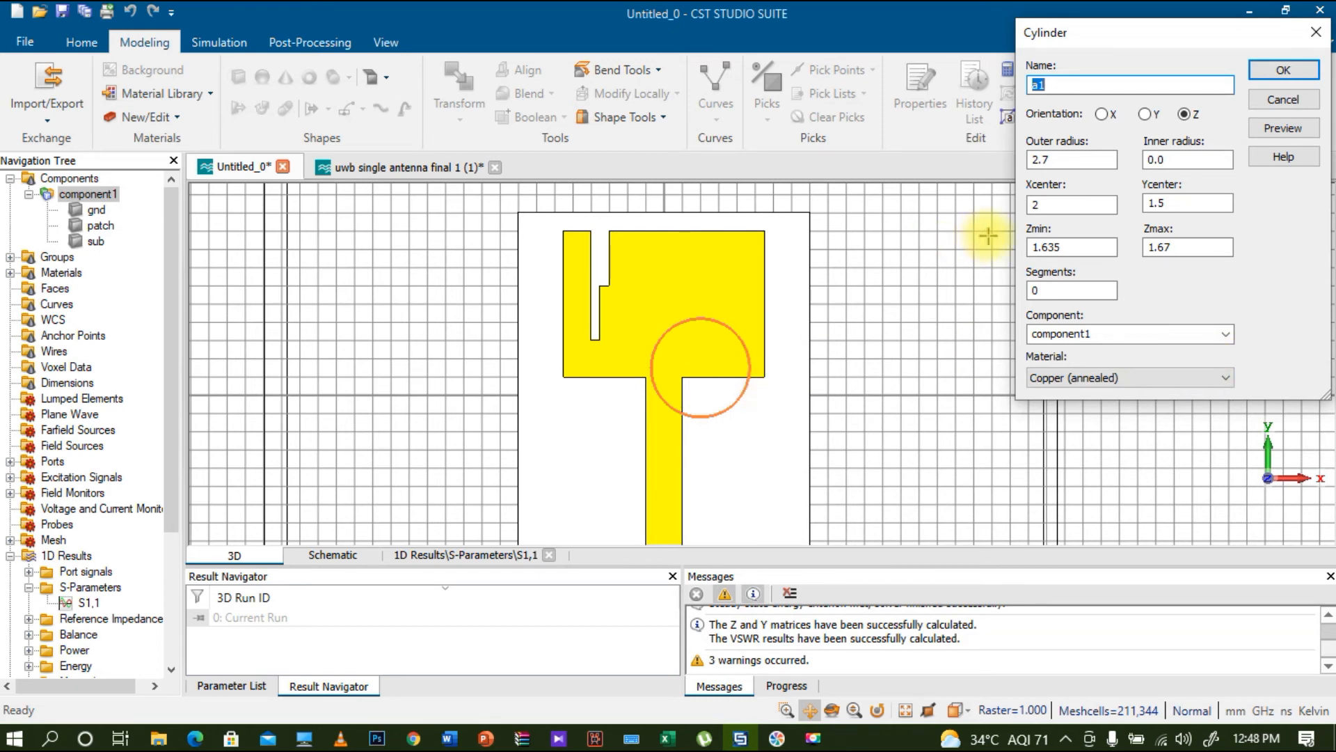
click(387, 169)
click(240, 167)
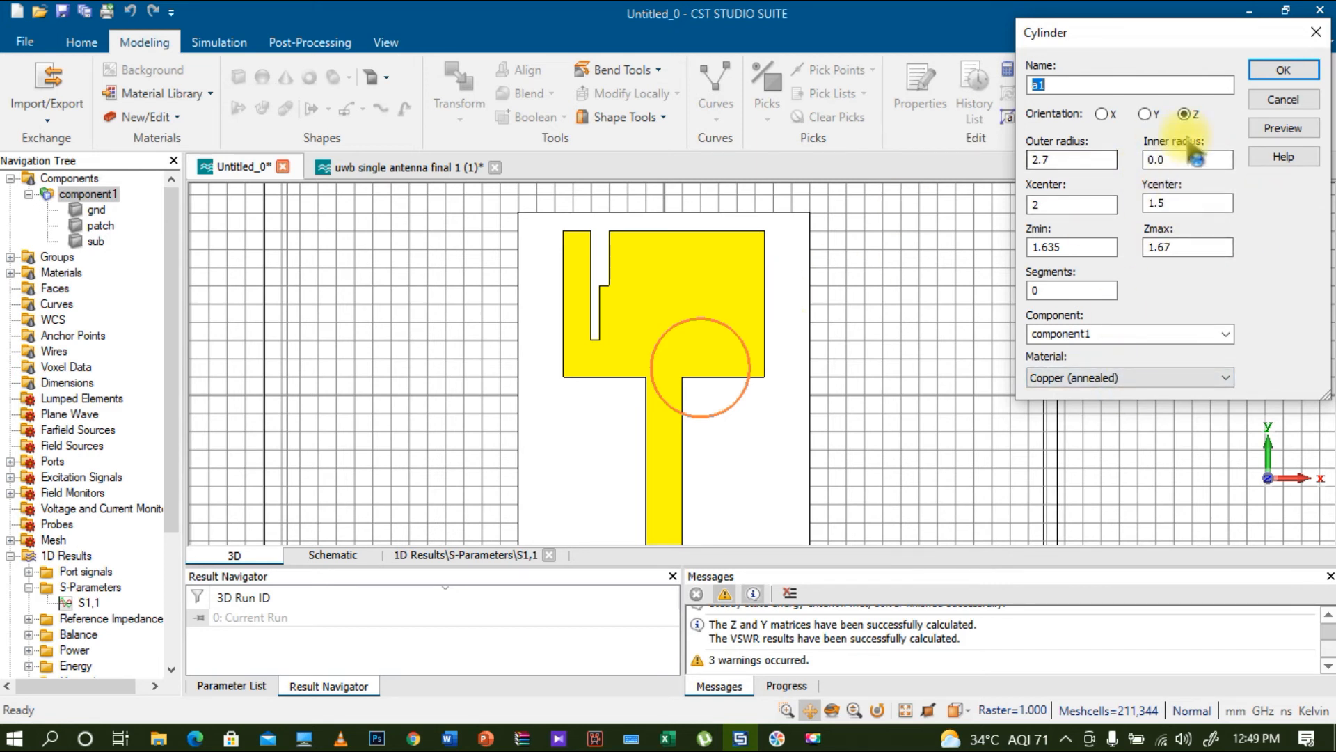
Create cylinder a1 in annealed copper, deleting current and parametric results, and unite it with the patch using Boolean Add.
click(1296, 71)
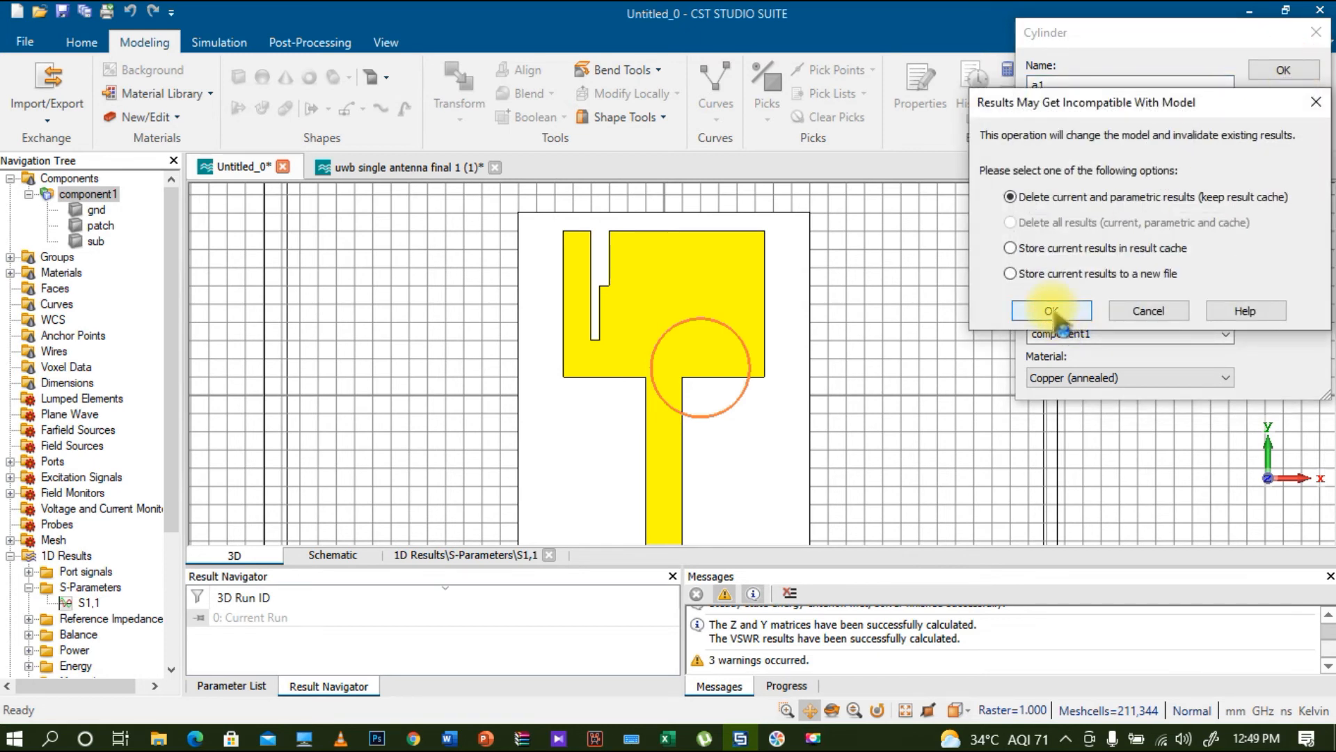
click(1052, 311)
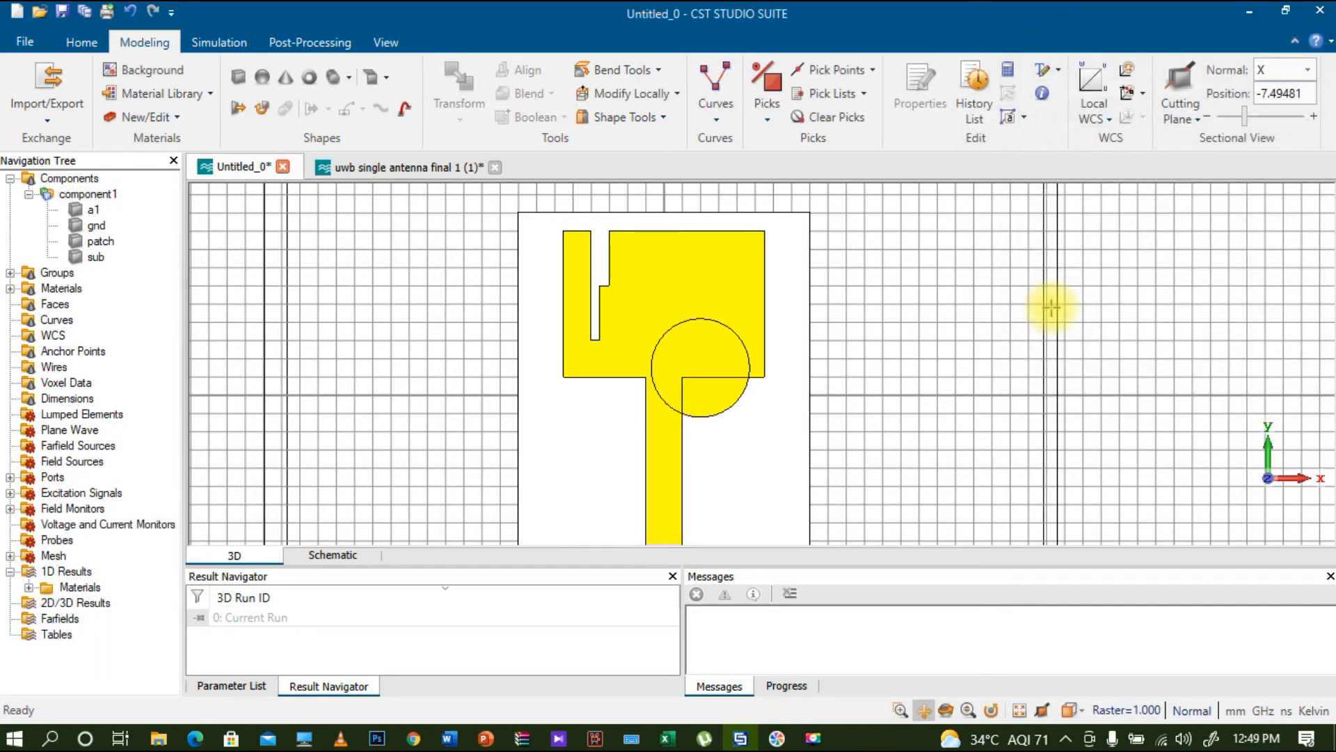
click(103, 240)
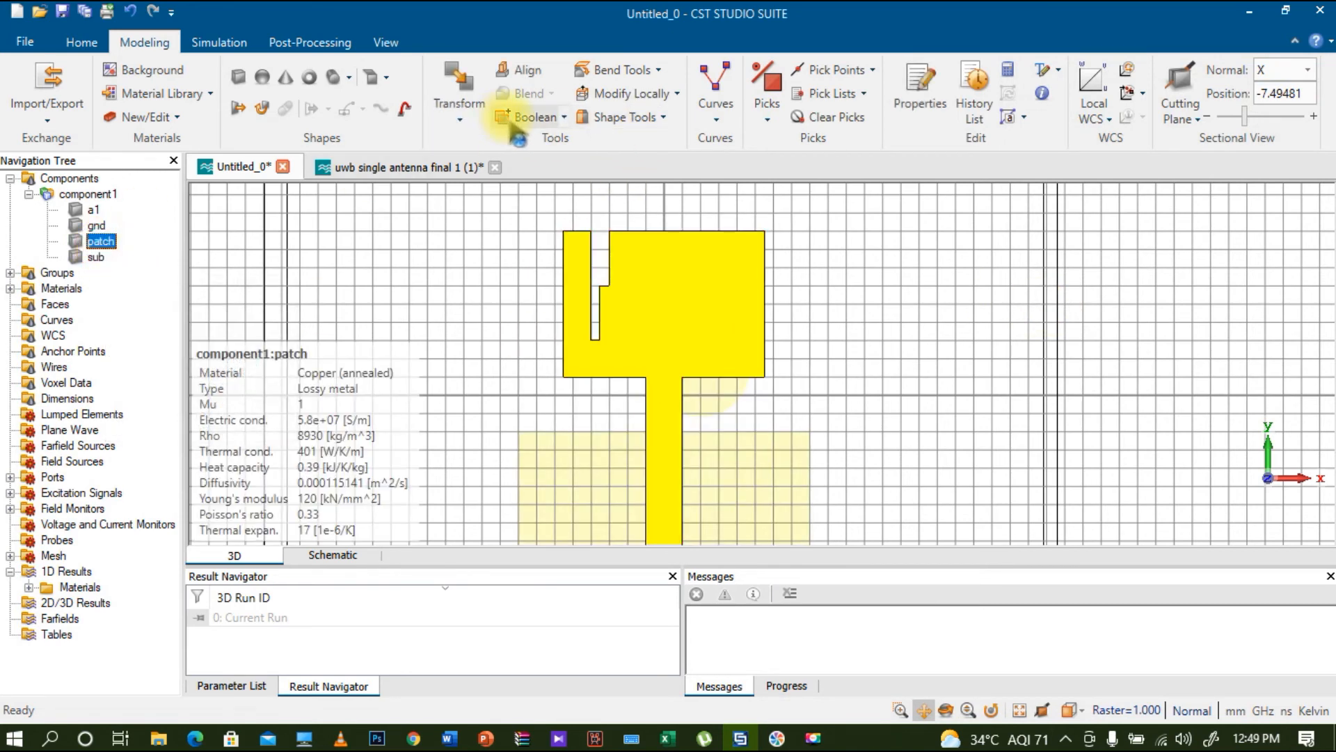
click(515, 117)
click(93, 209)
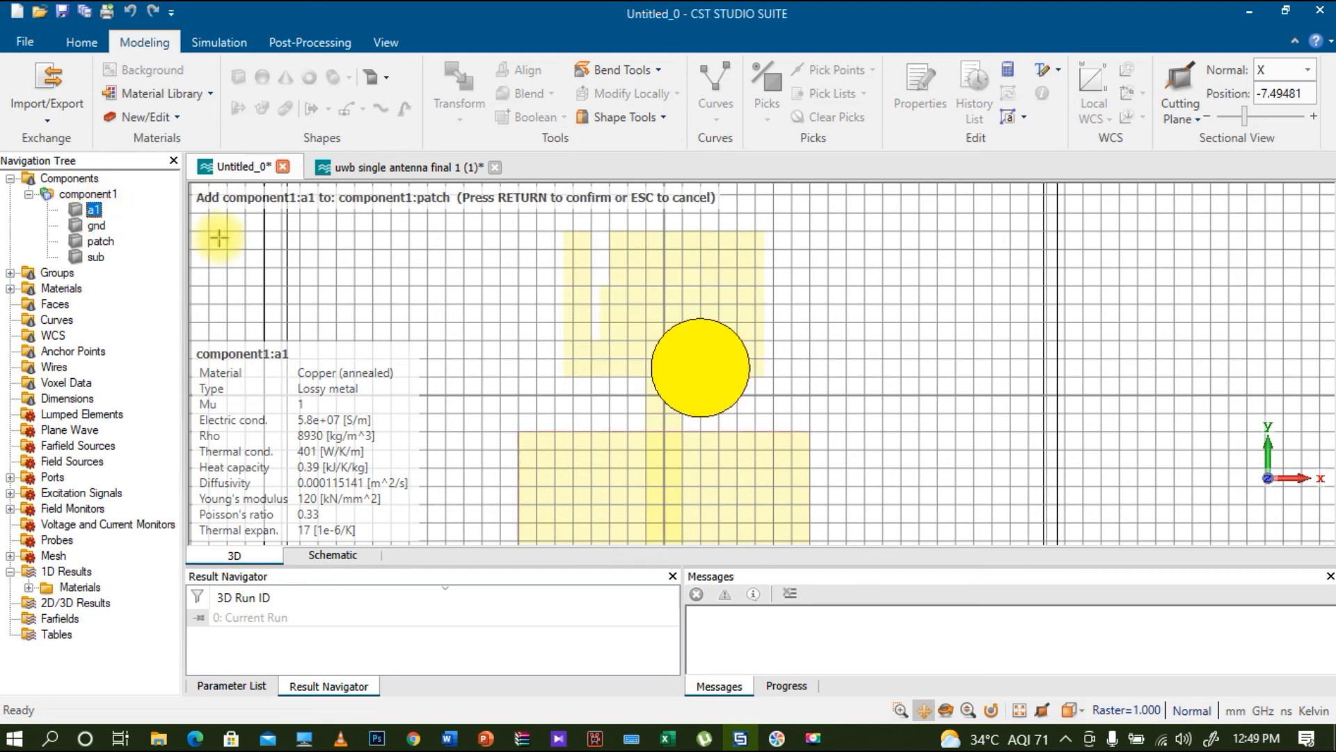
key(Return)
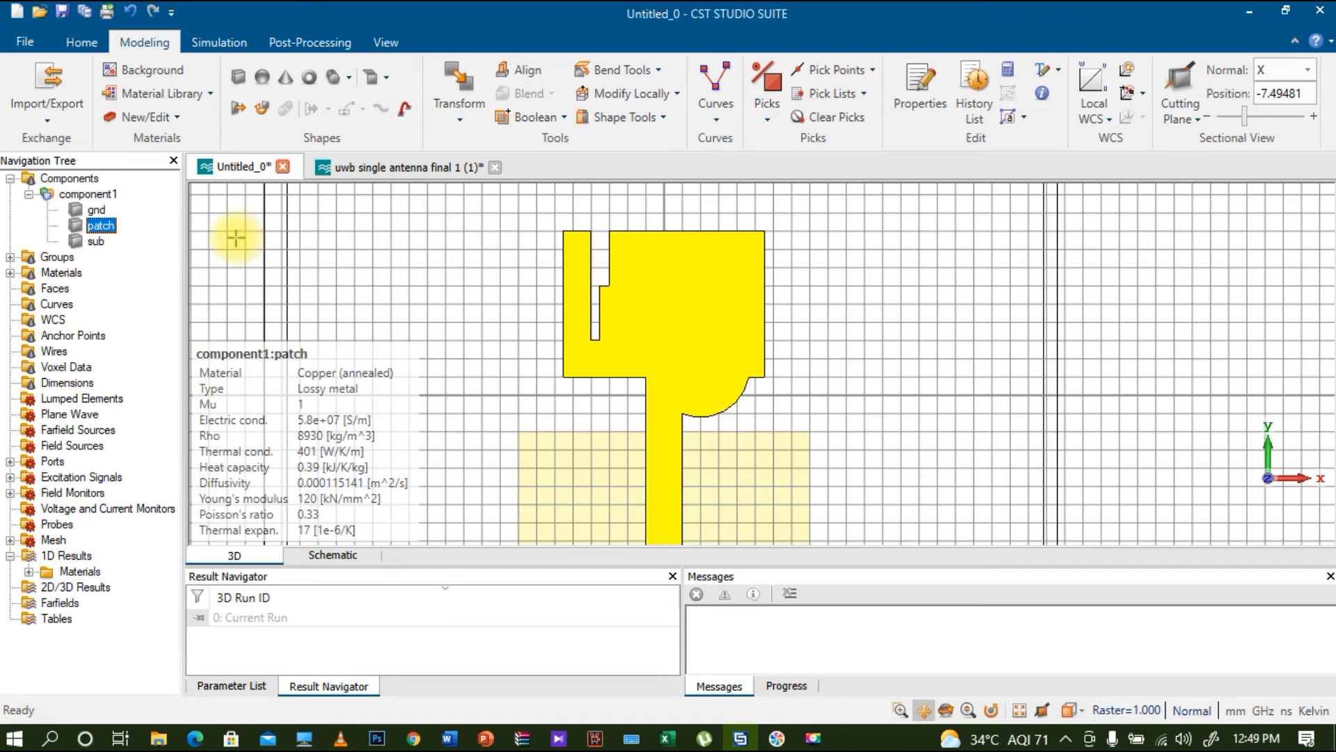
Run the time domain solver on the antenna with the rounded patch extension.
click(219, 41)
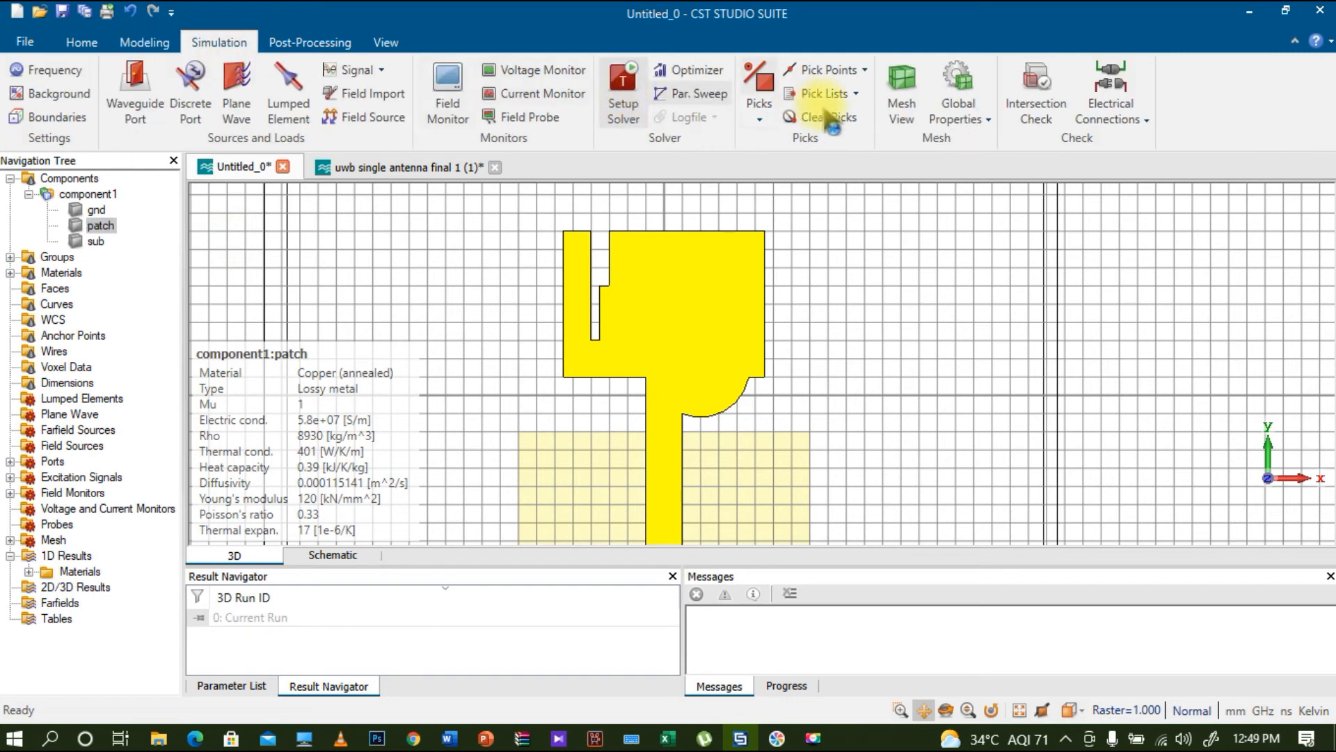
click(623, 96)
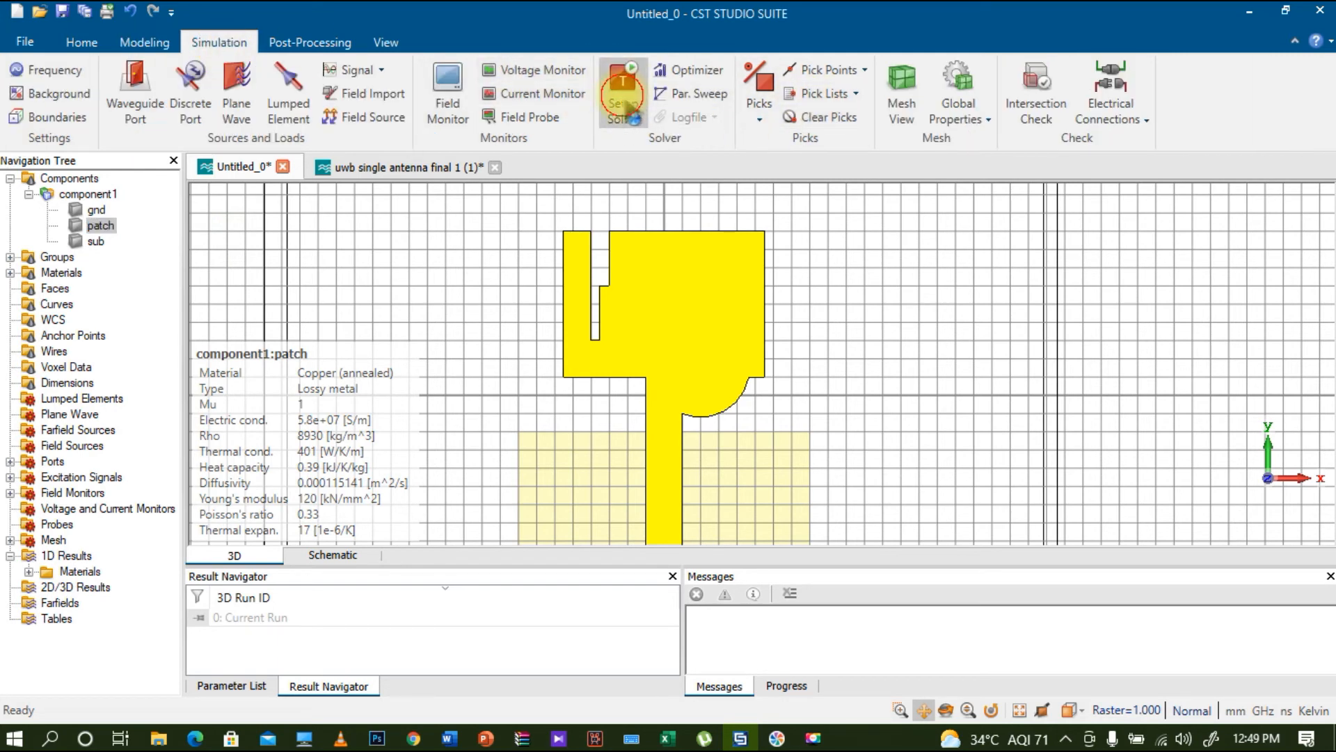
click(838, 199)
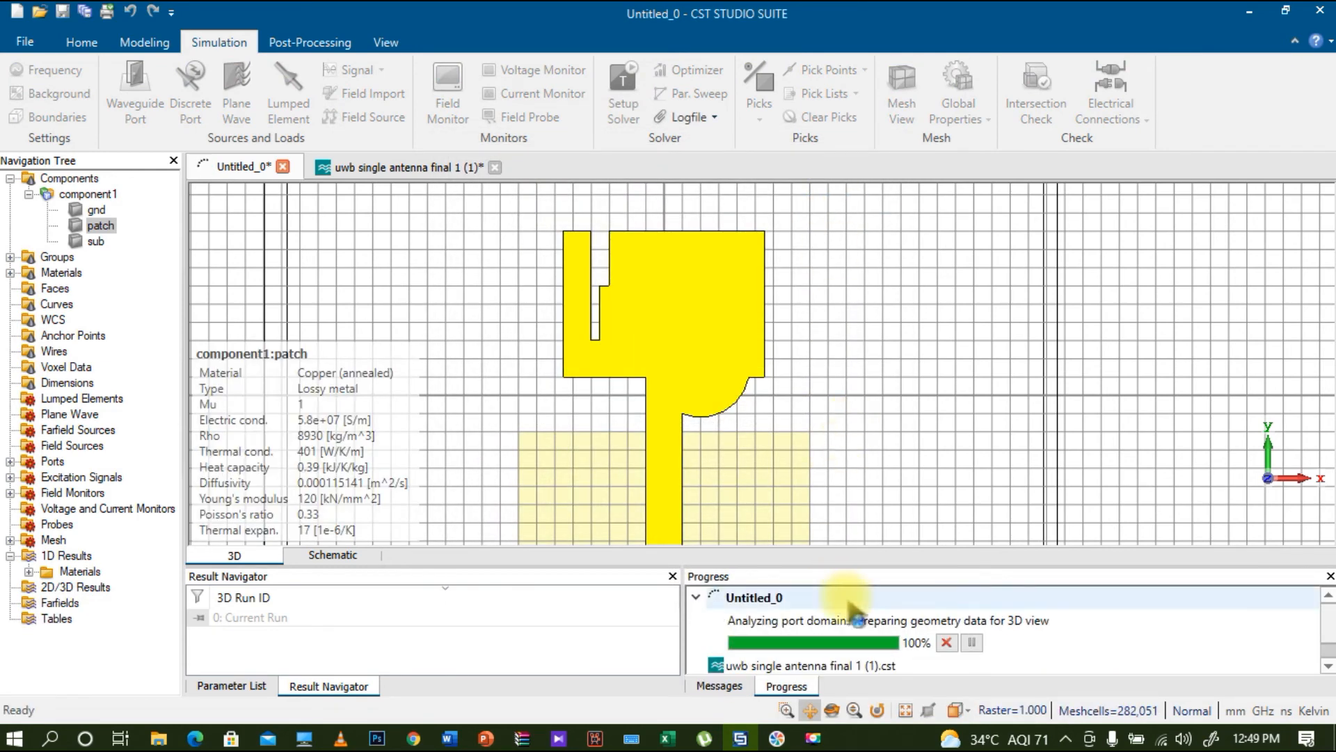
click(813, 738)
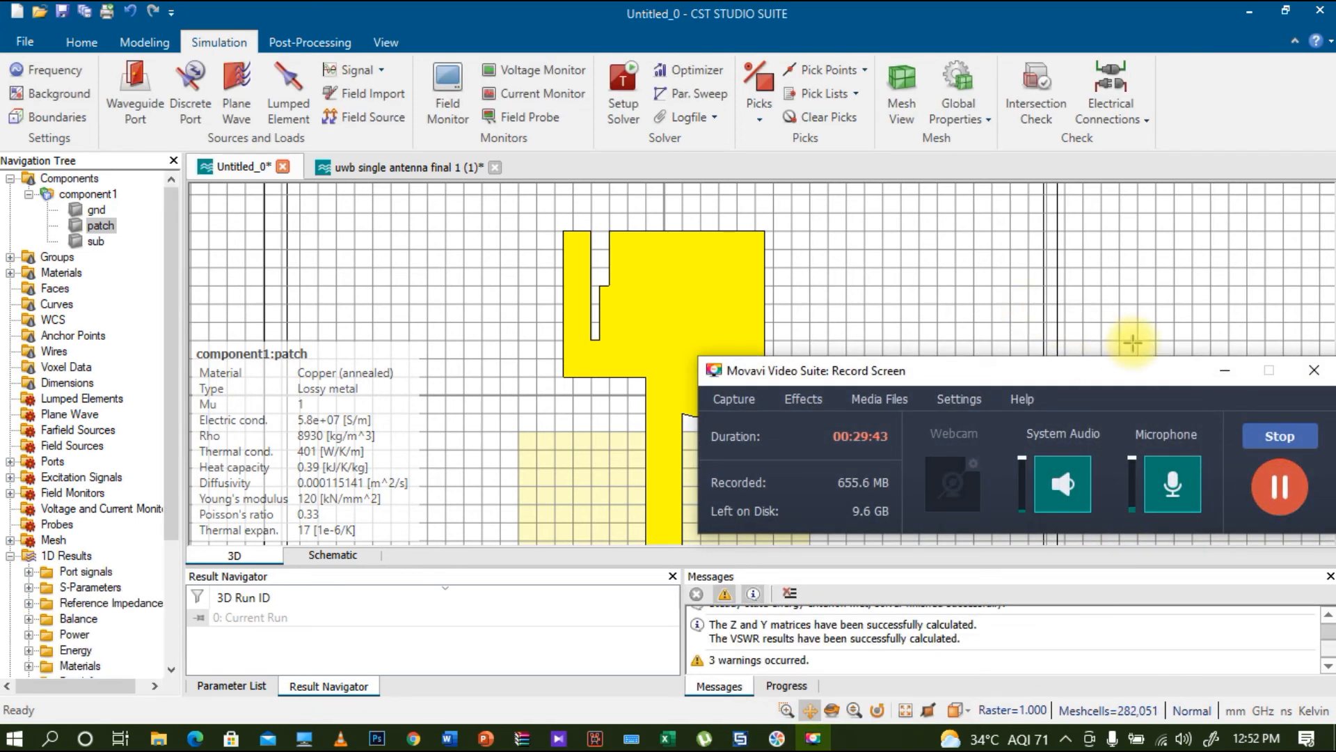
click(1225, 370)
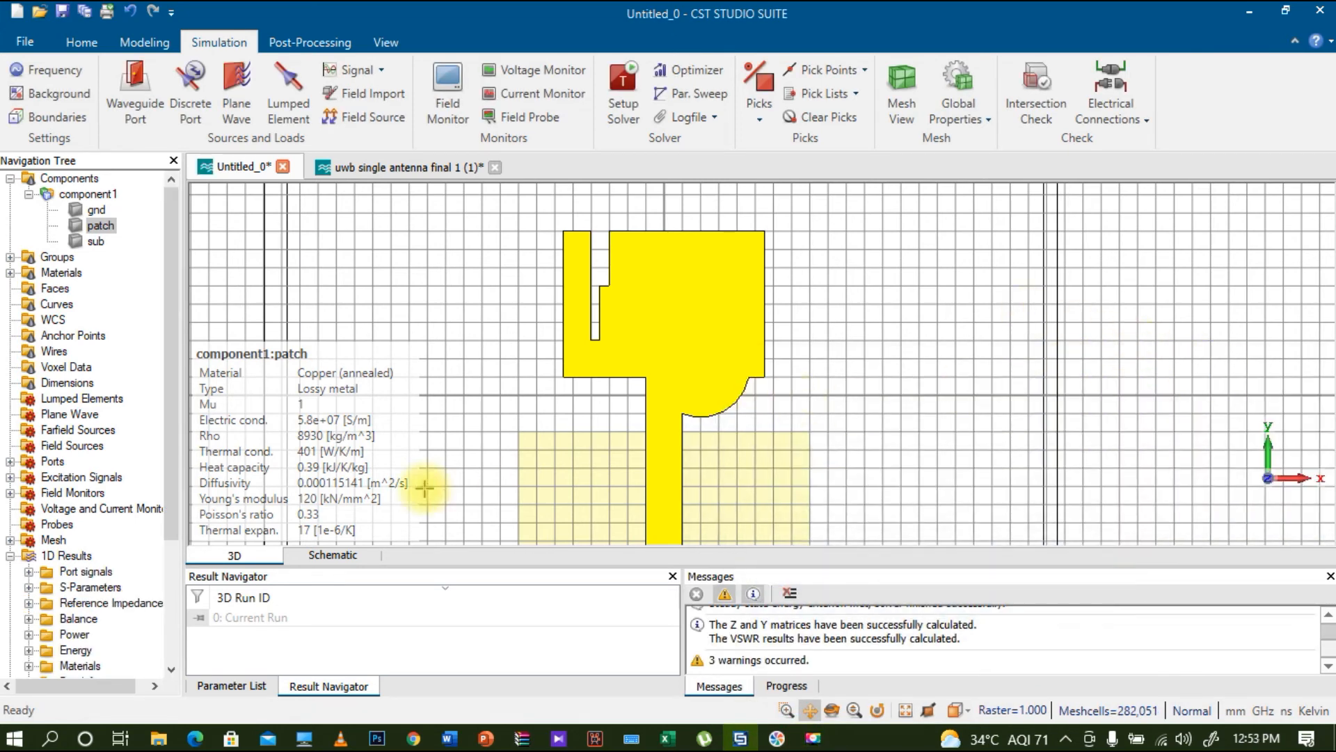
Plot the S1,1 curve from the S-parameter results of the rerun simulation.
drag(173, 490, 173, 531)
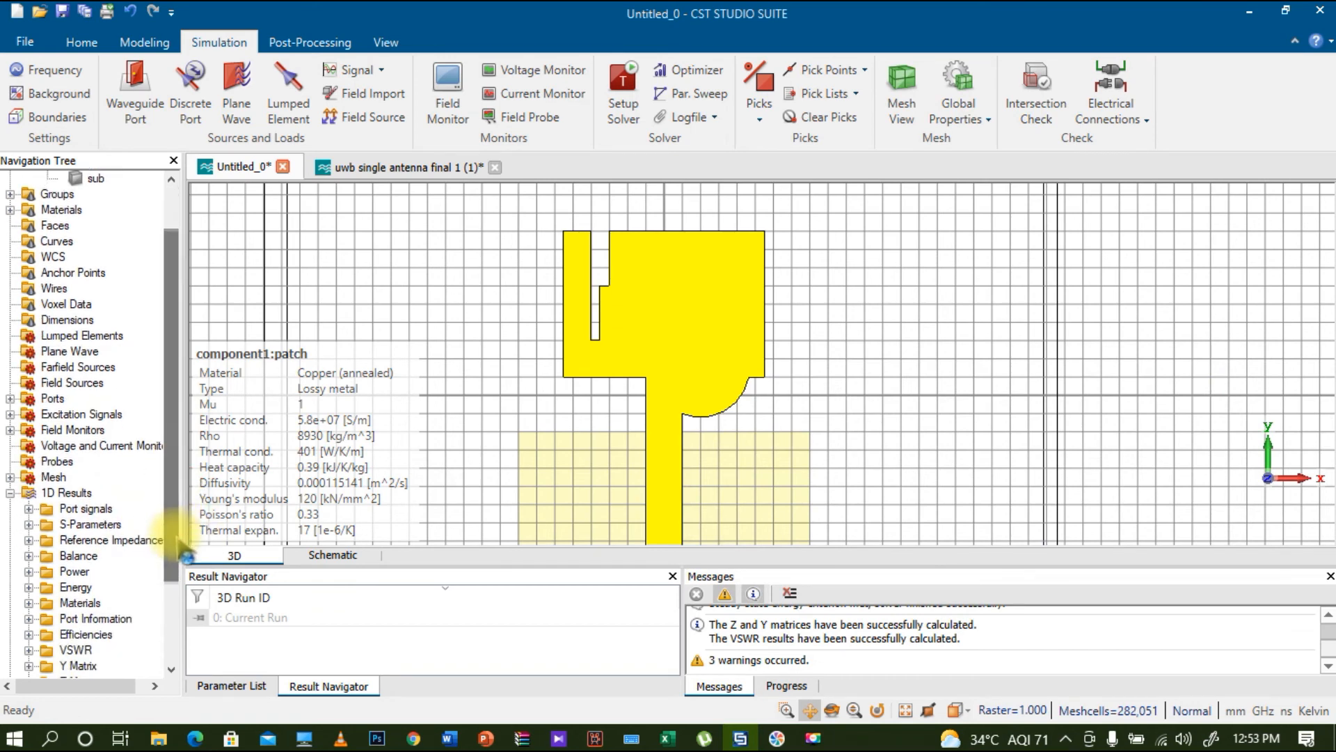
click(29, 524)
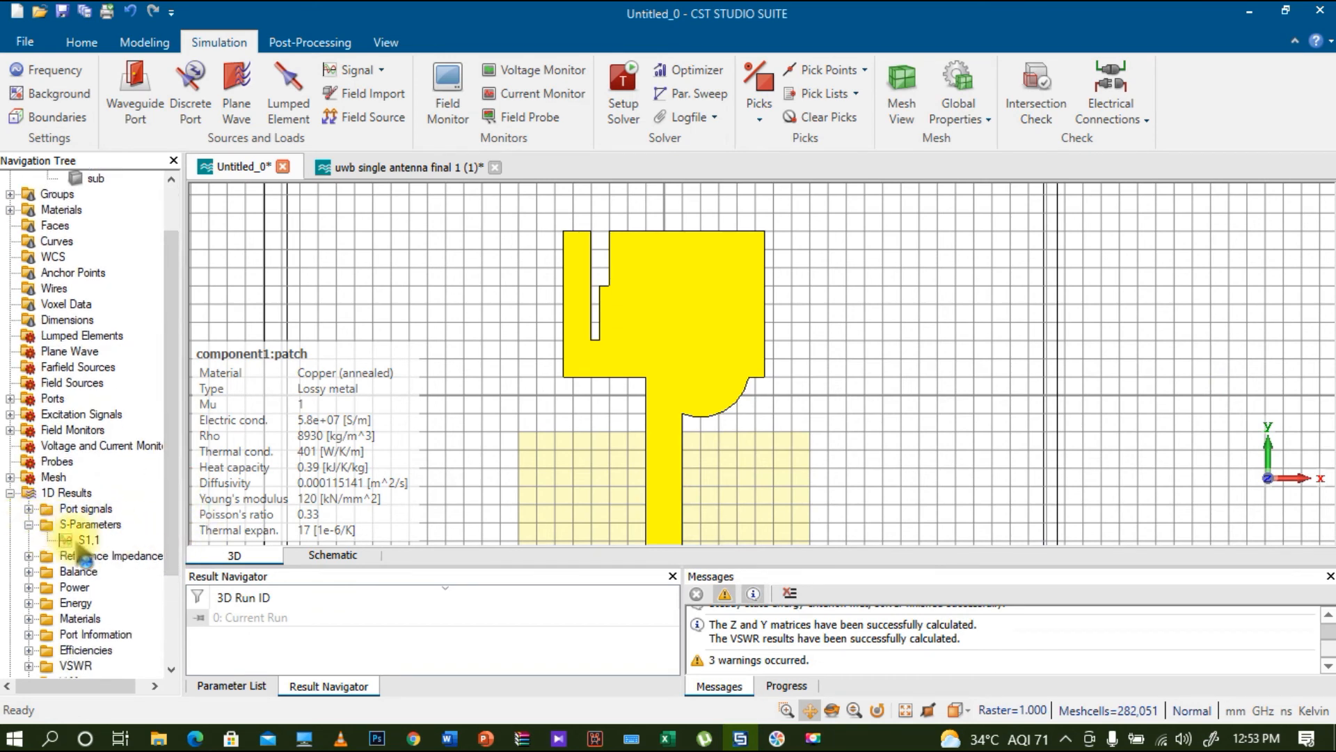
click(86, 541)
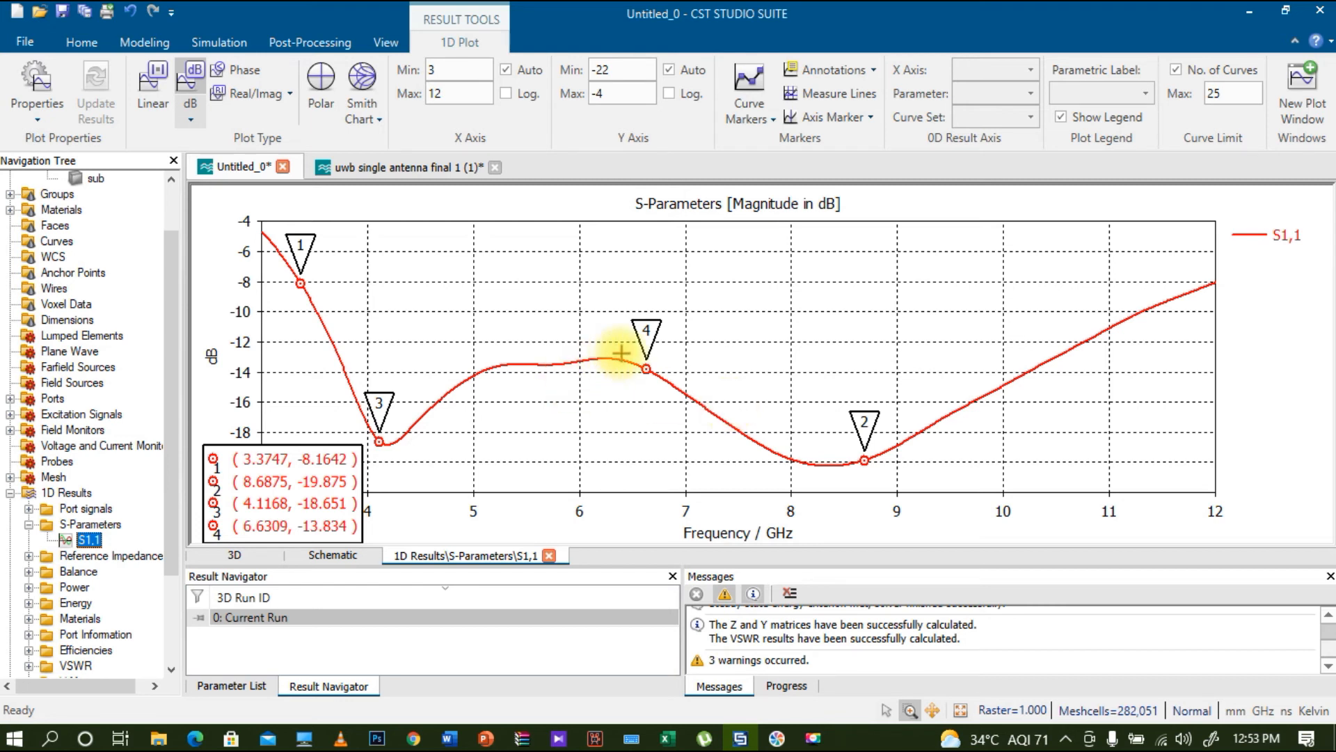
Remove the old curve markers from the S1,1 plot and mark the curve's two -10 dB crossings at the band edges.
click(749, 118)
click(789, 164)
click(317, 309)
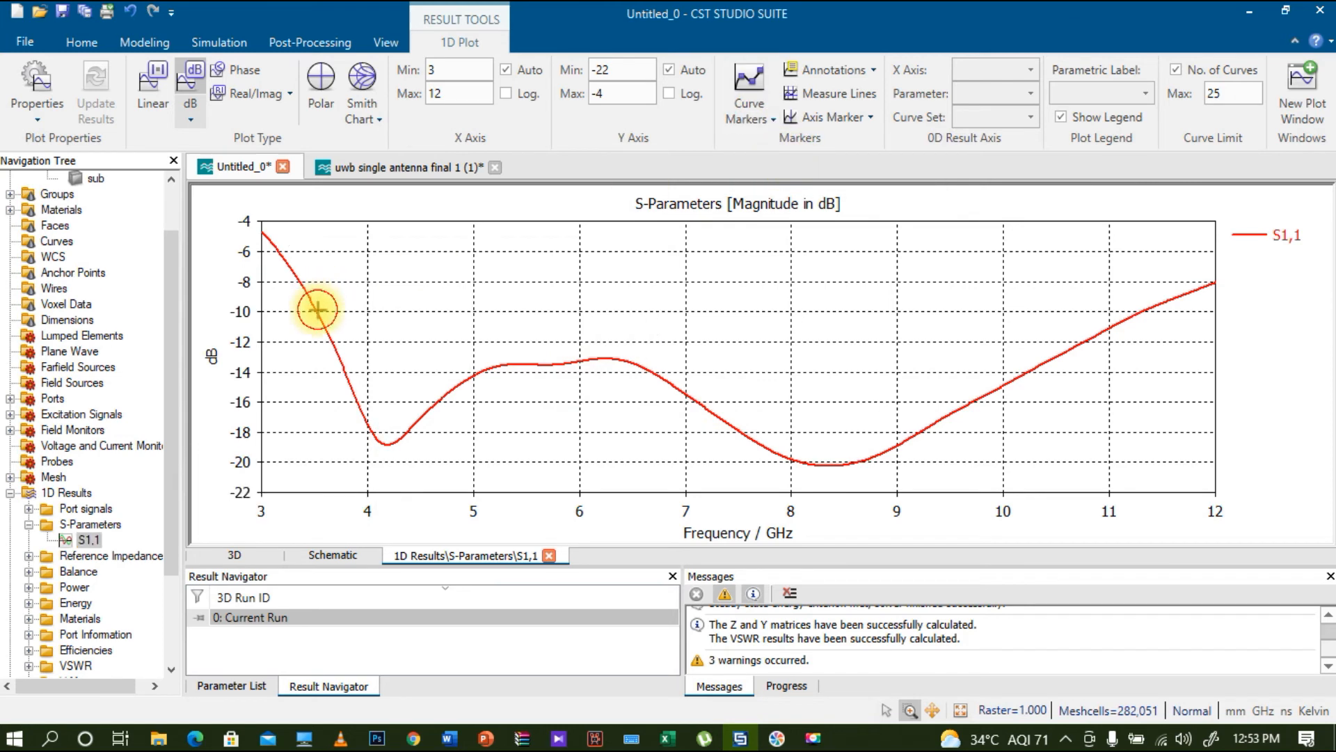
click(772, 119)
click(776, 140)
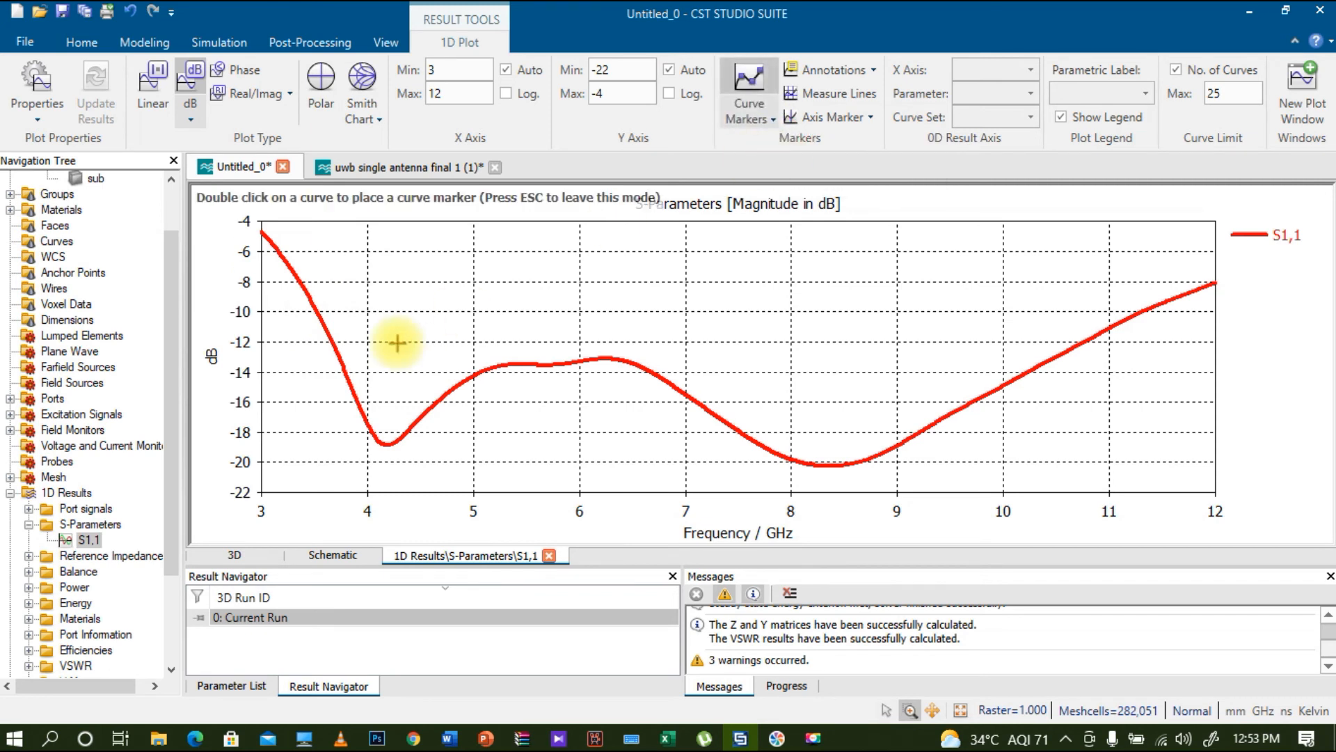
double_click(315, 311)
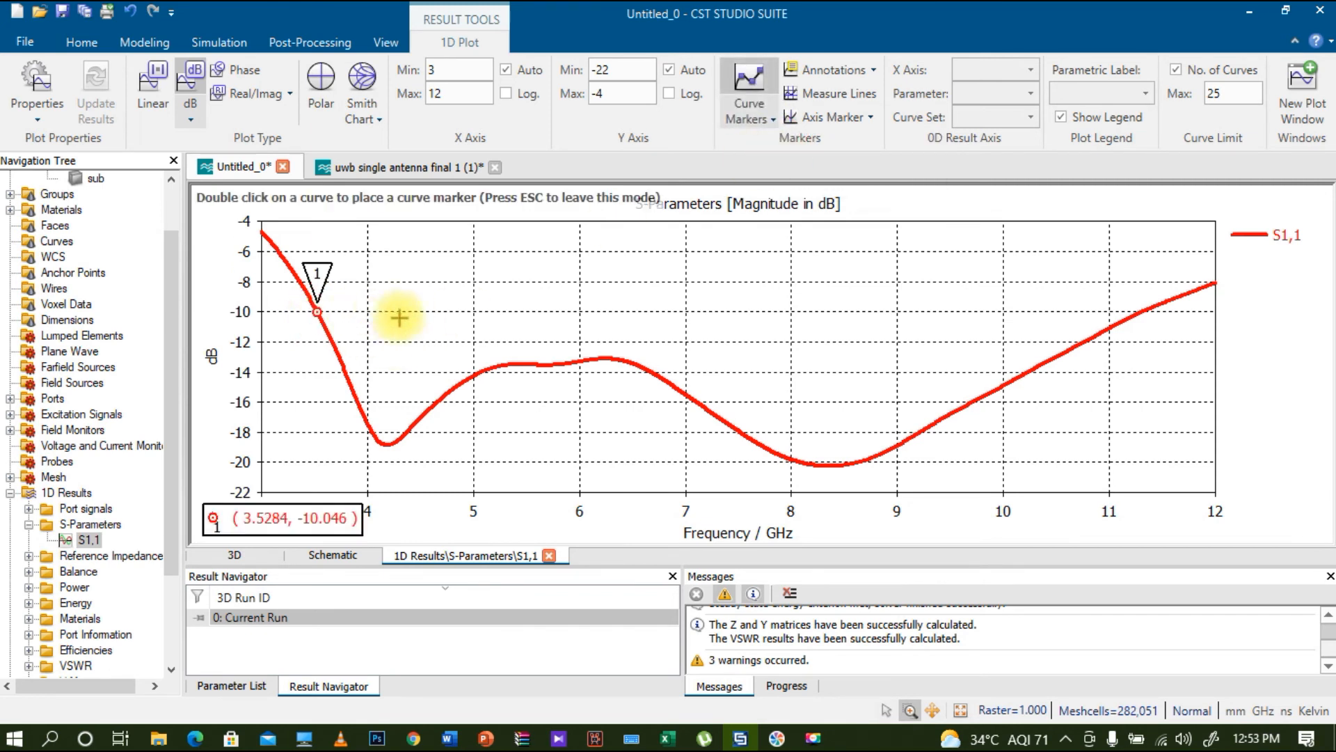
double_click(1139, 315)
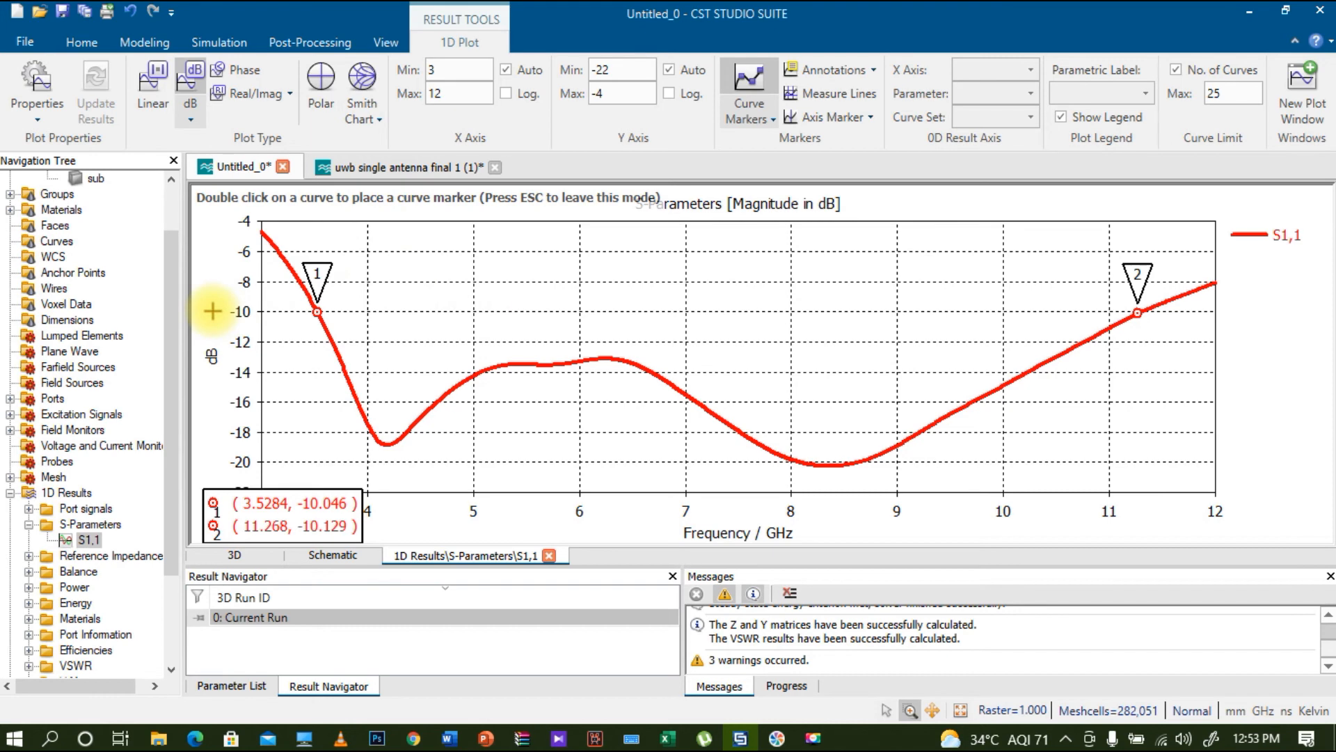
scroll(177, 265, up, 2)
click(101, 194)
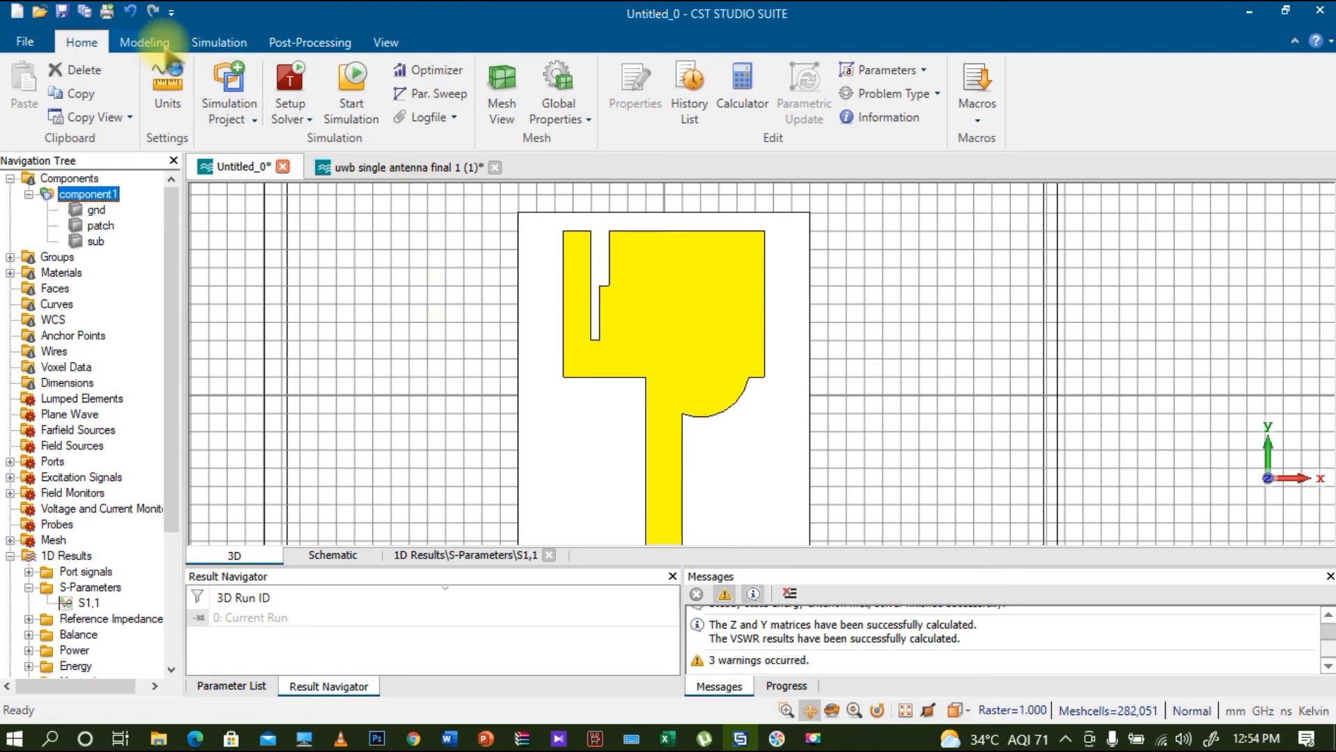
click(147, 42)
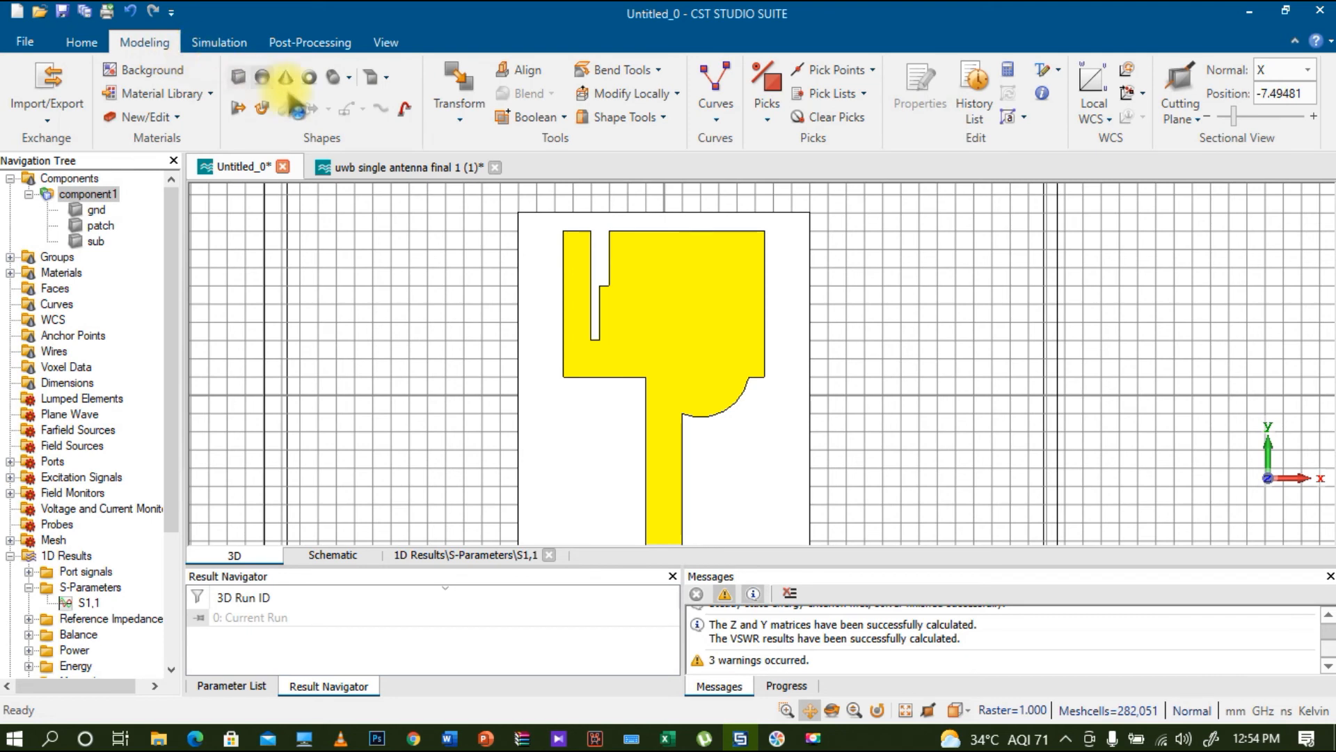
click(310, 77)
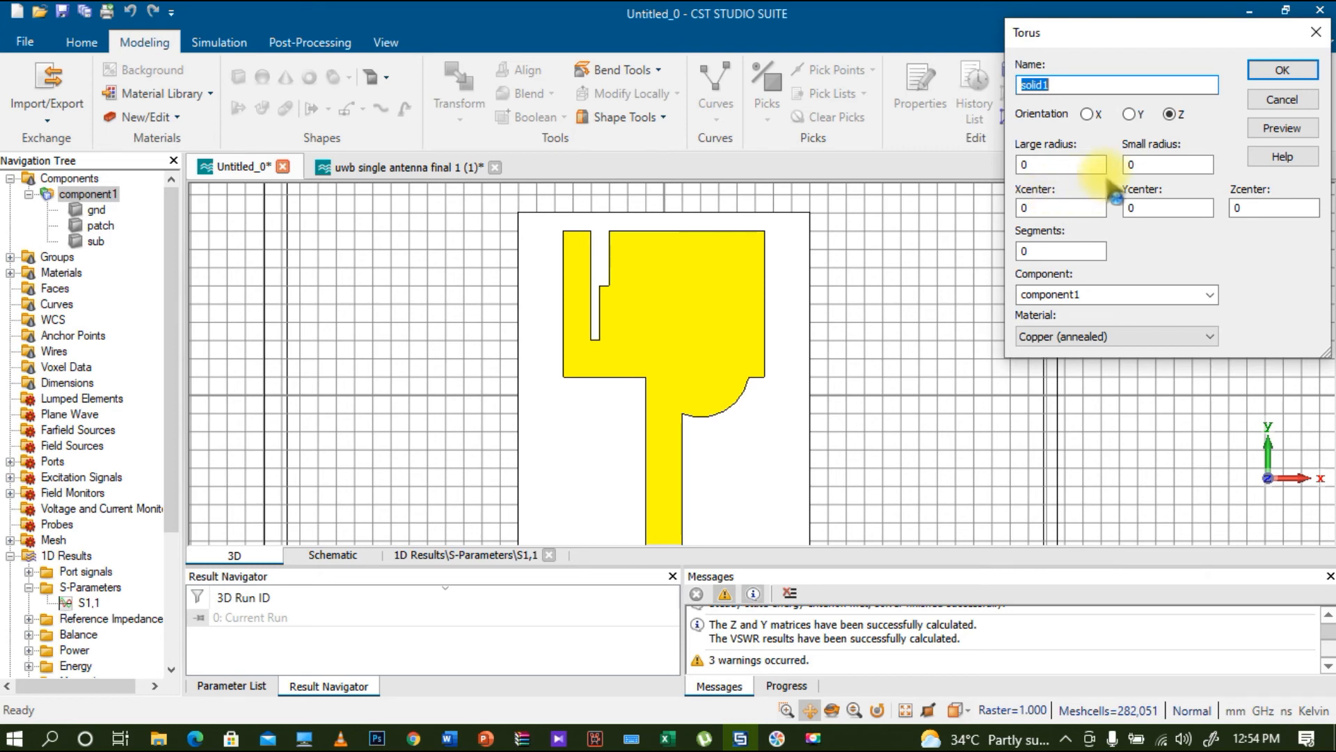
click(1296, 102)
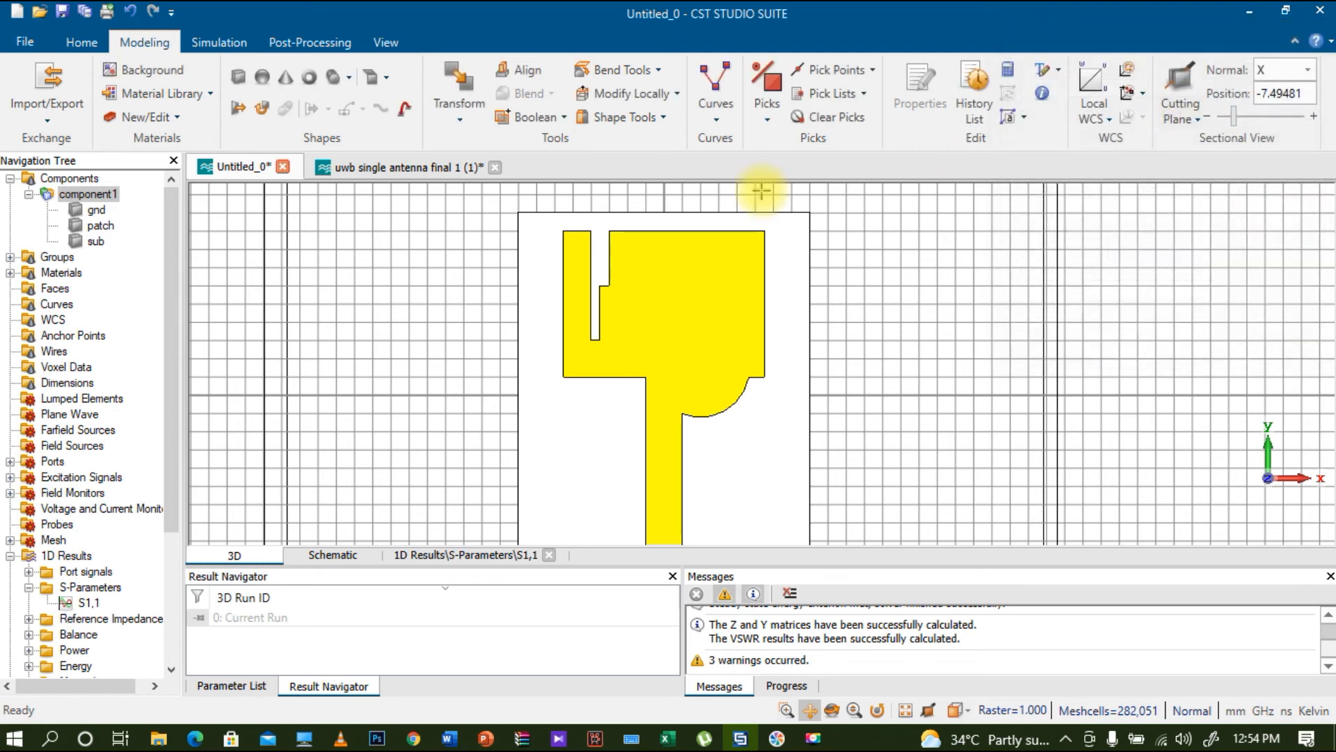
click(348, 78)
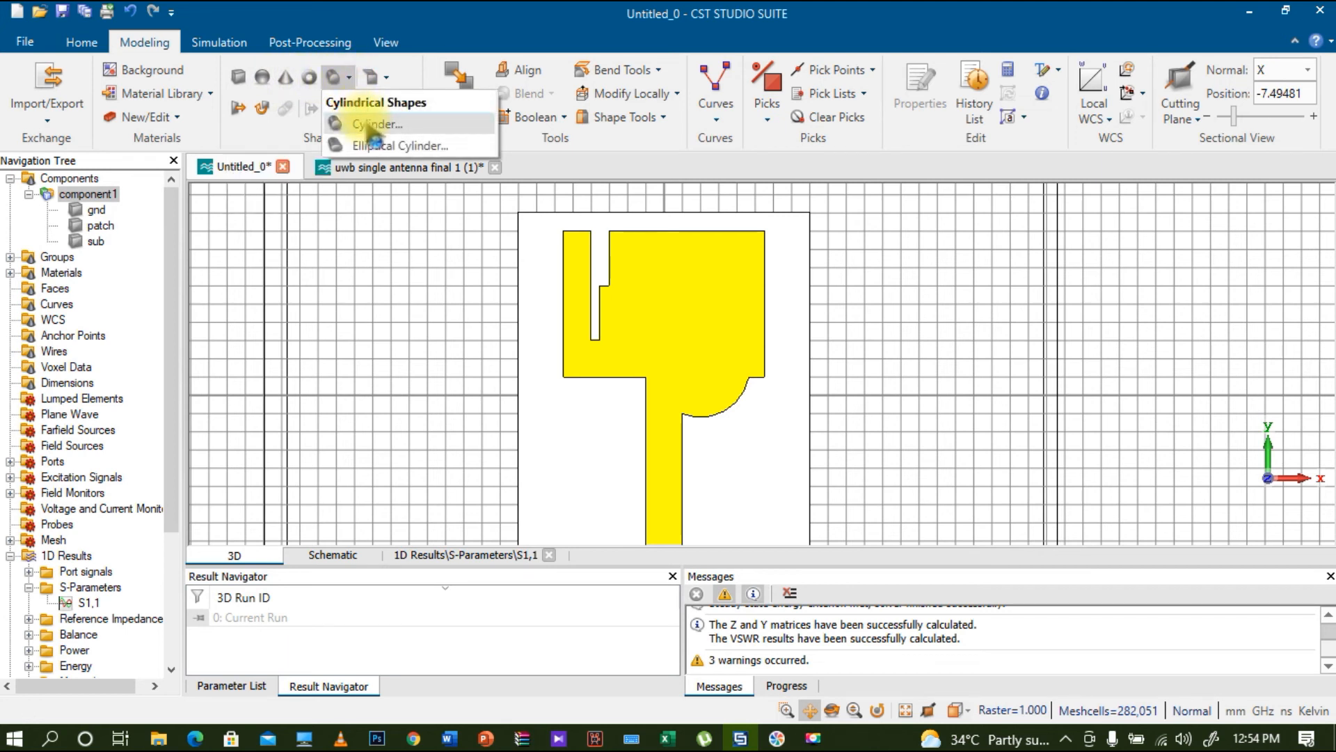
click(374, 125)
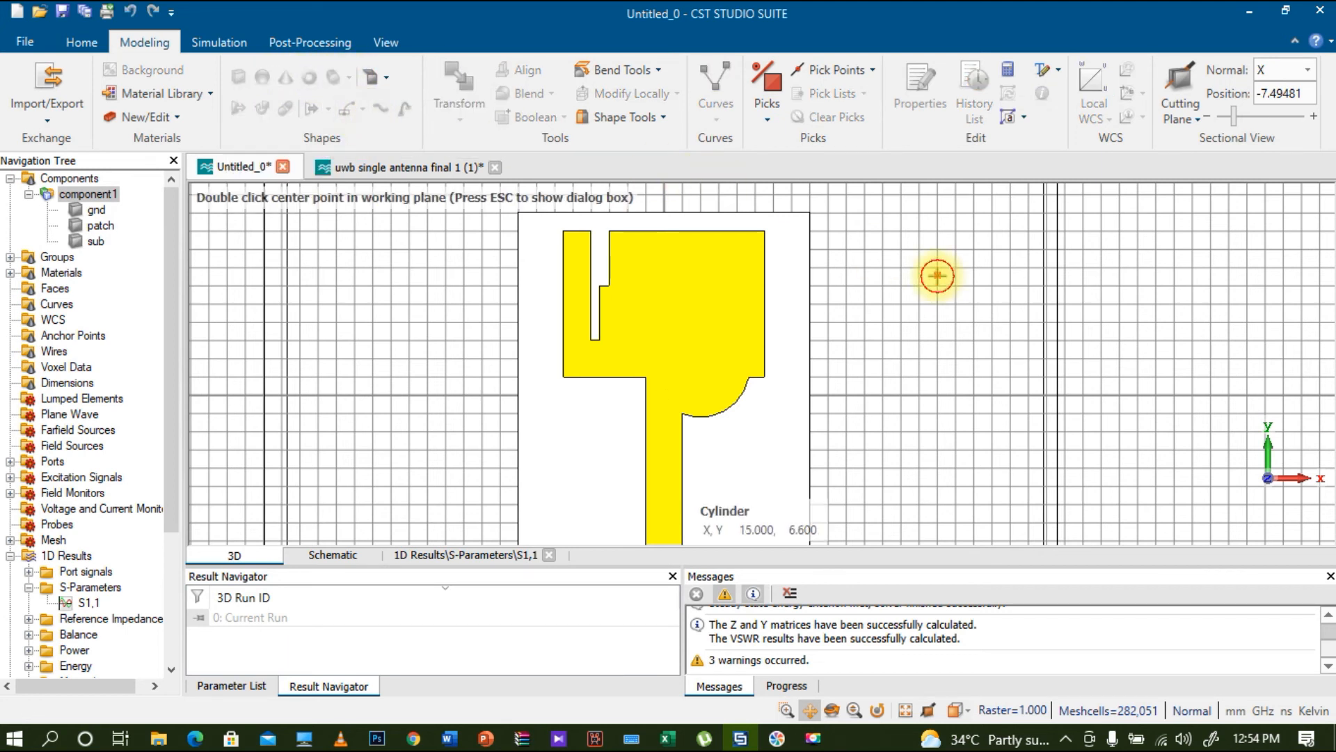
key(Escape)
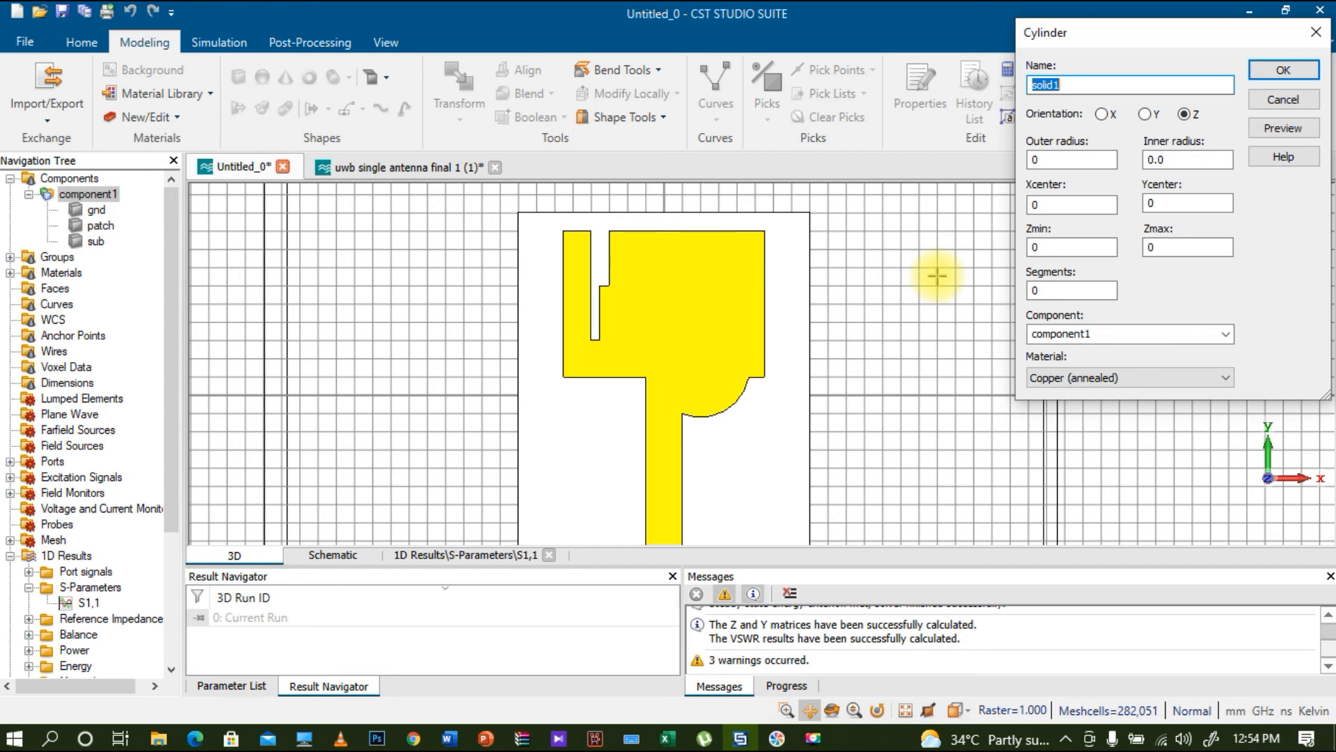
double_click(1041, 204)
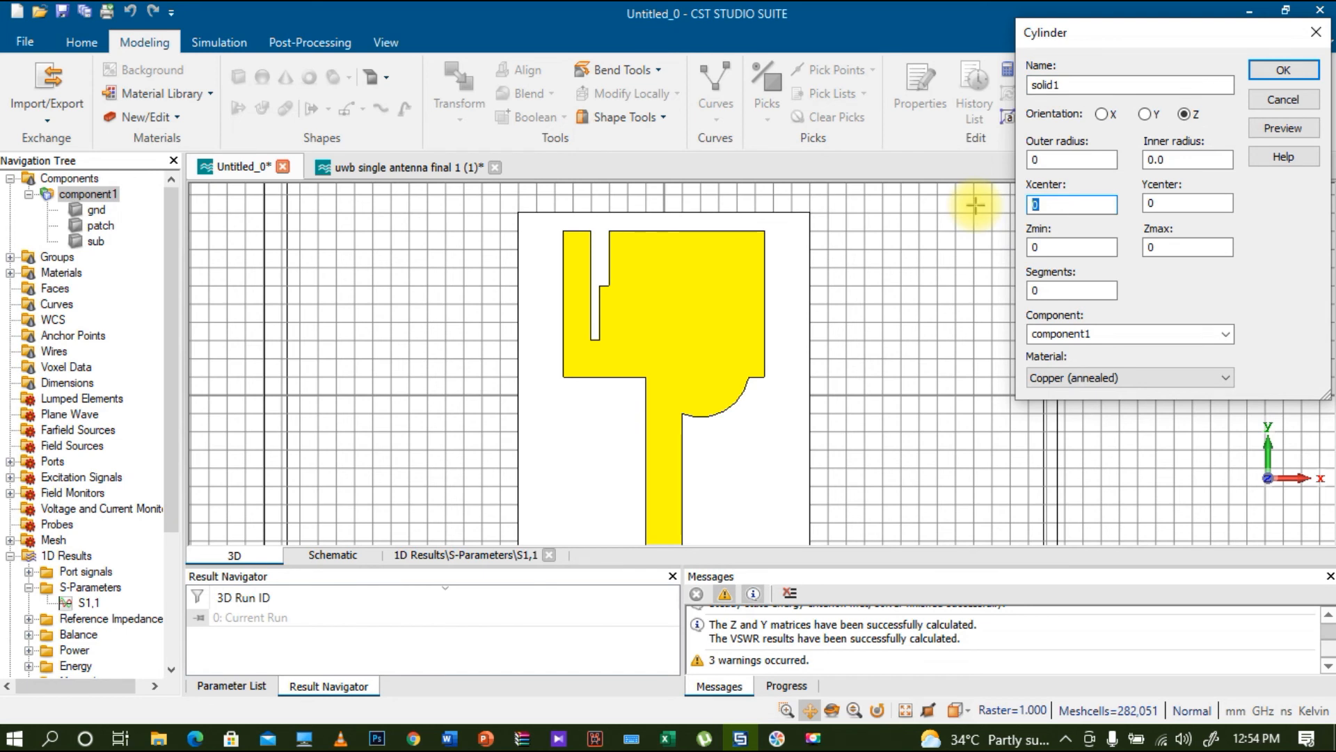
click(1300, 100)
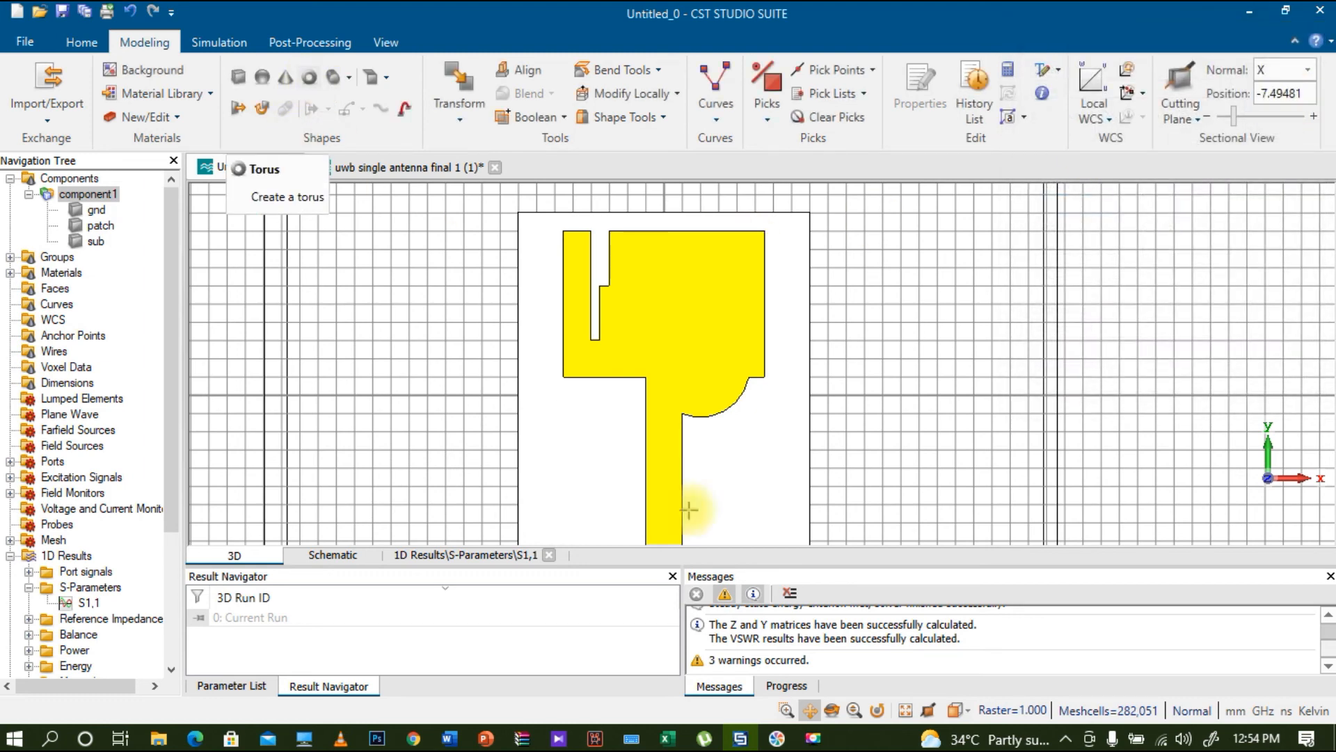
click(817, 735)
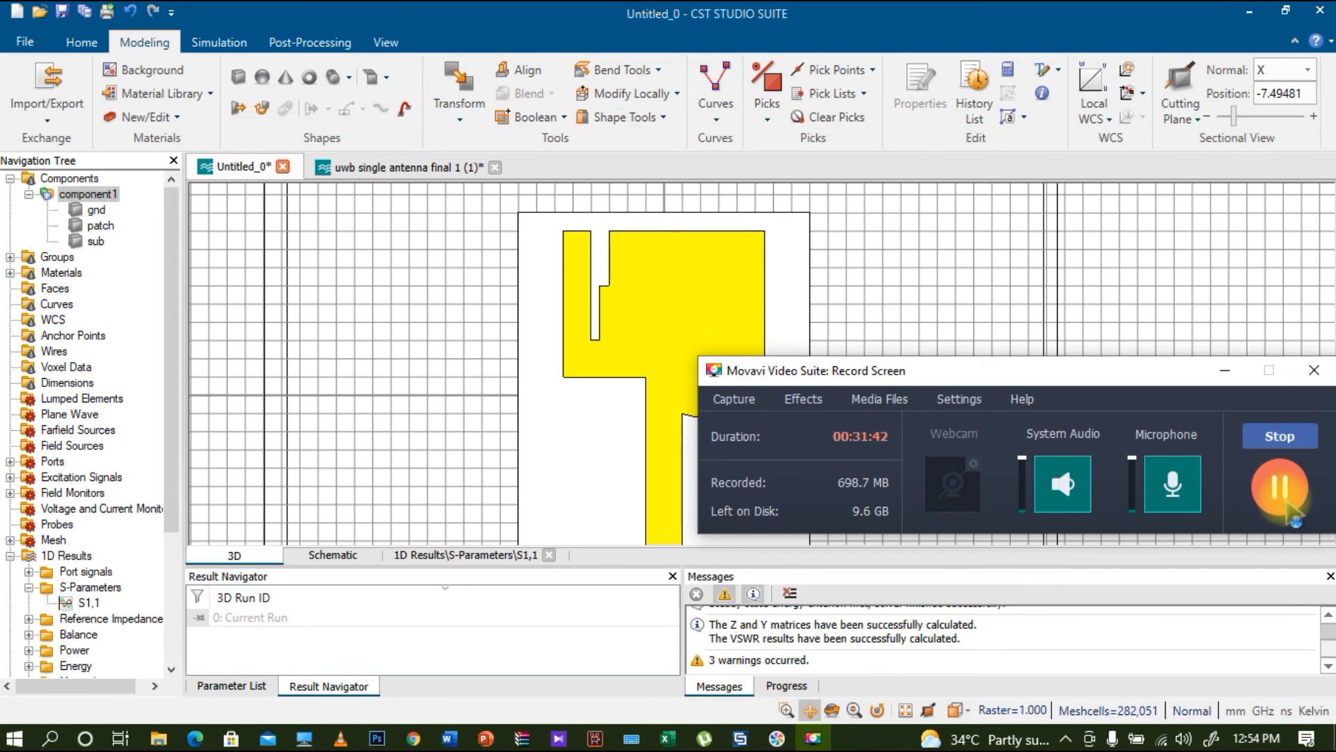
click(1280, 487)
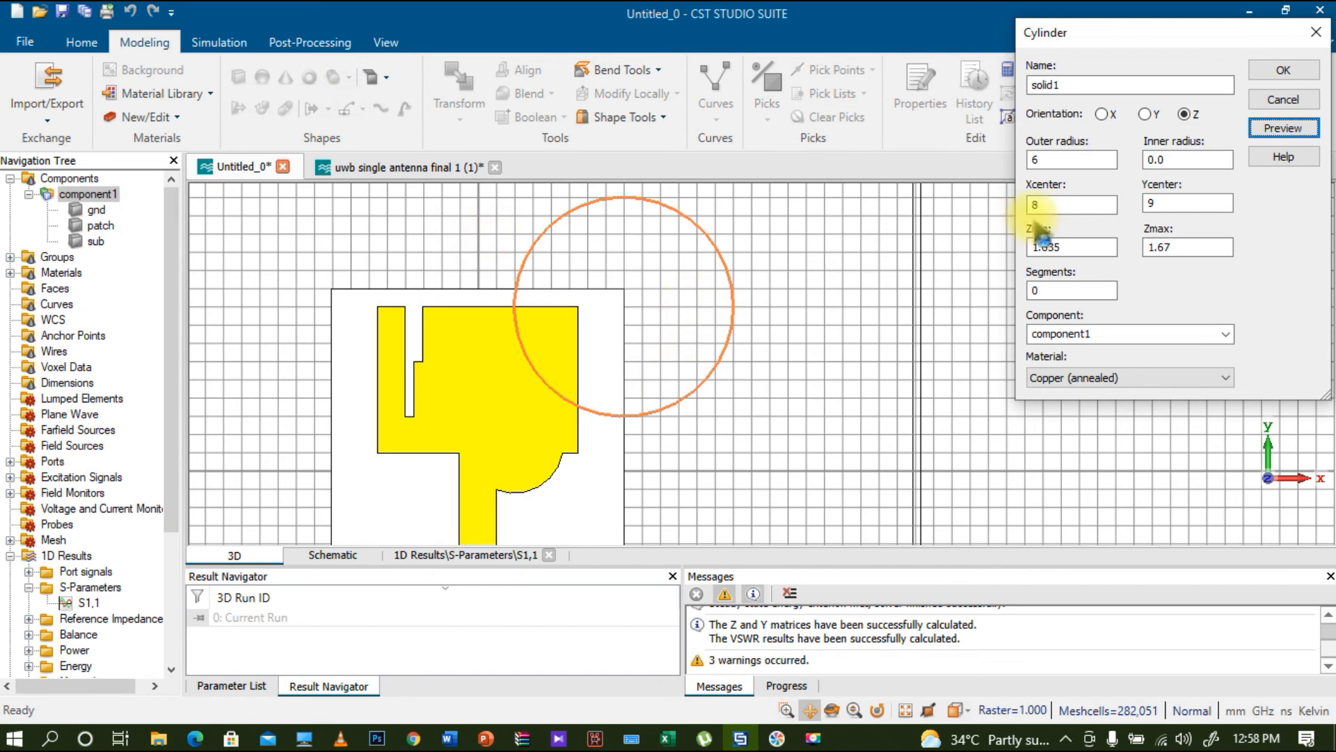
Create the radius 6 cylinder in Nickel, deleting current and parametric results, and cut it away from the patch's upper-right corner.
click(1063, 162)
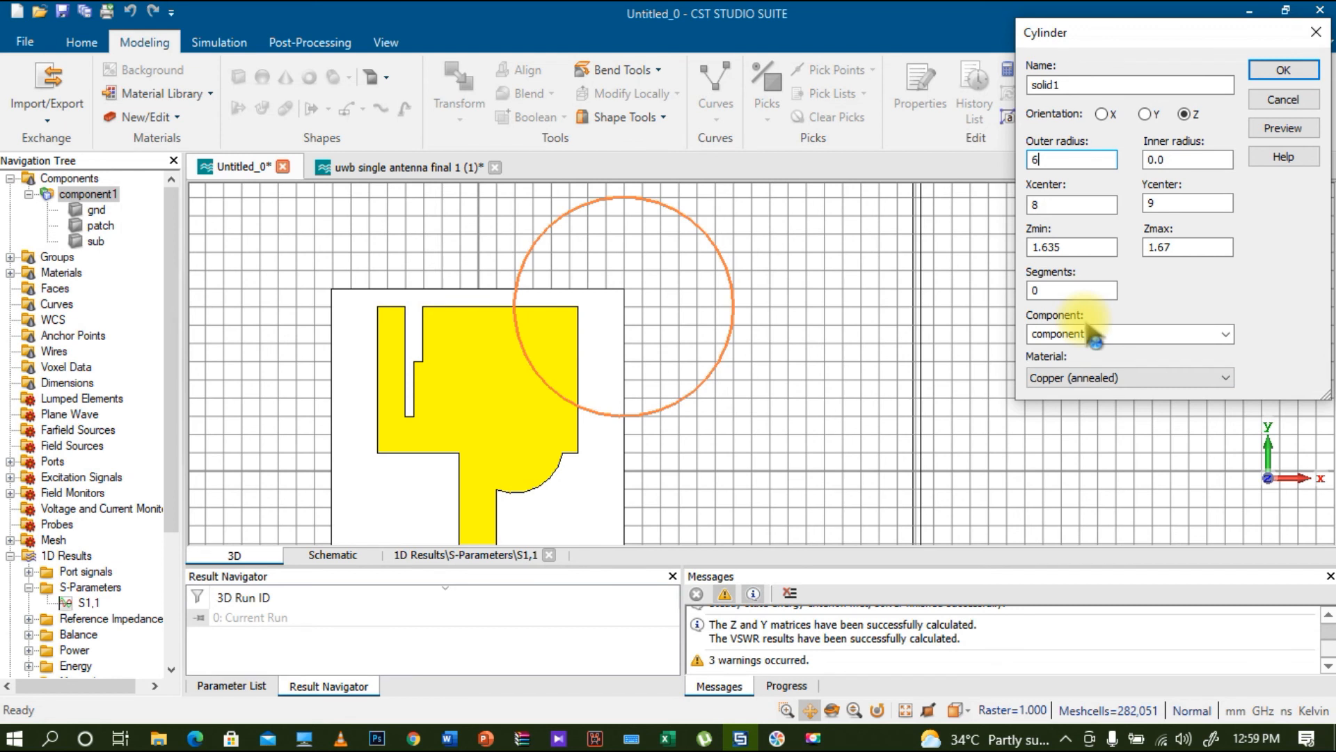
click(1141, 377)
click(1075, 447)
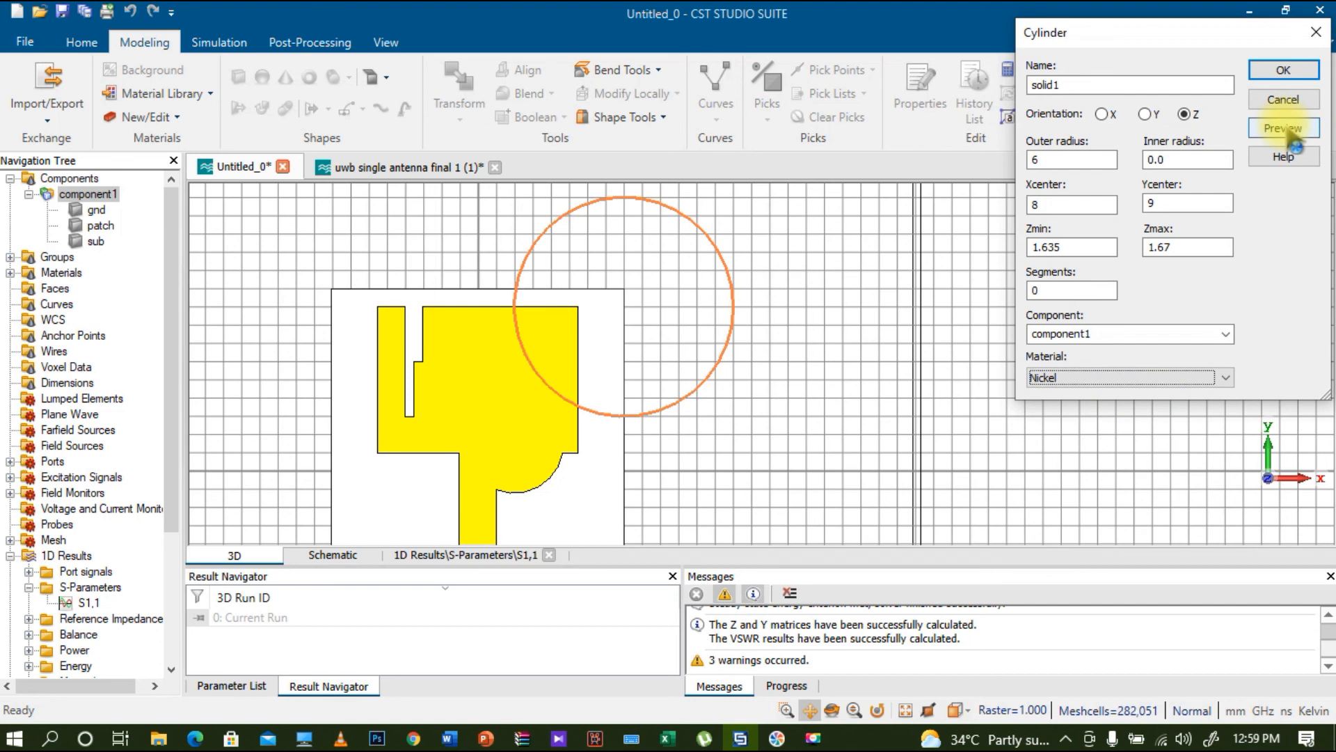
click(1284, 70)
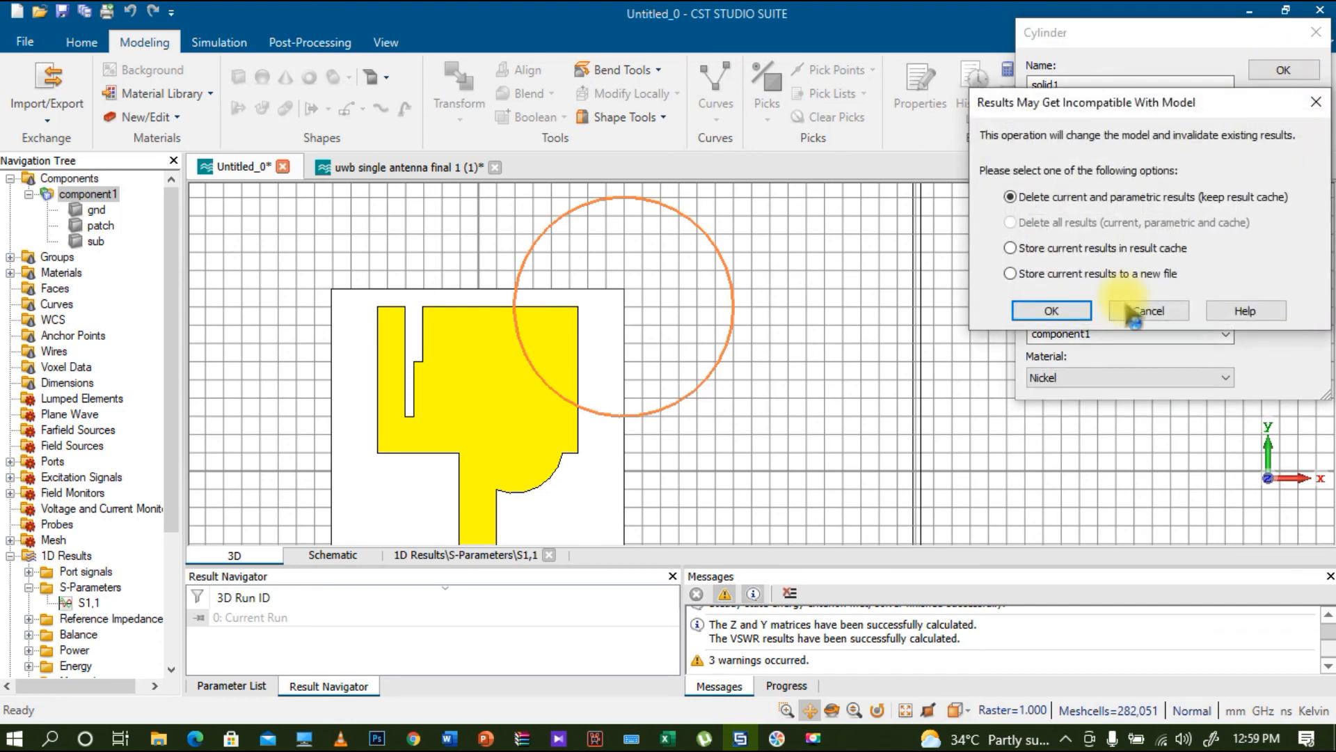
click(1055, 309)
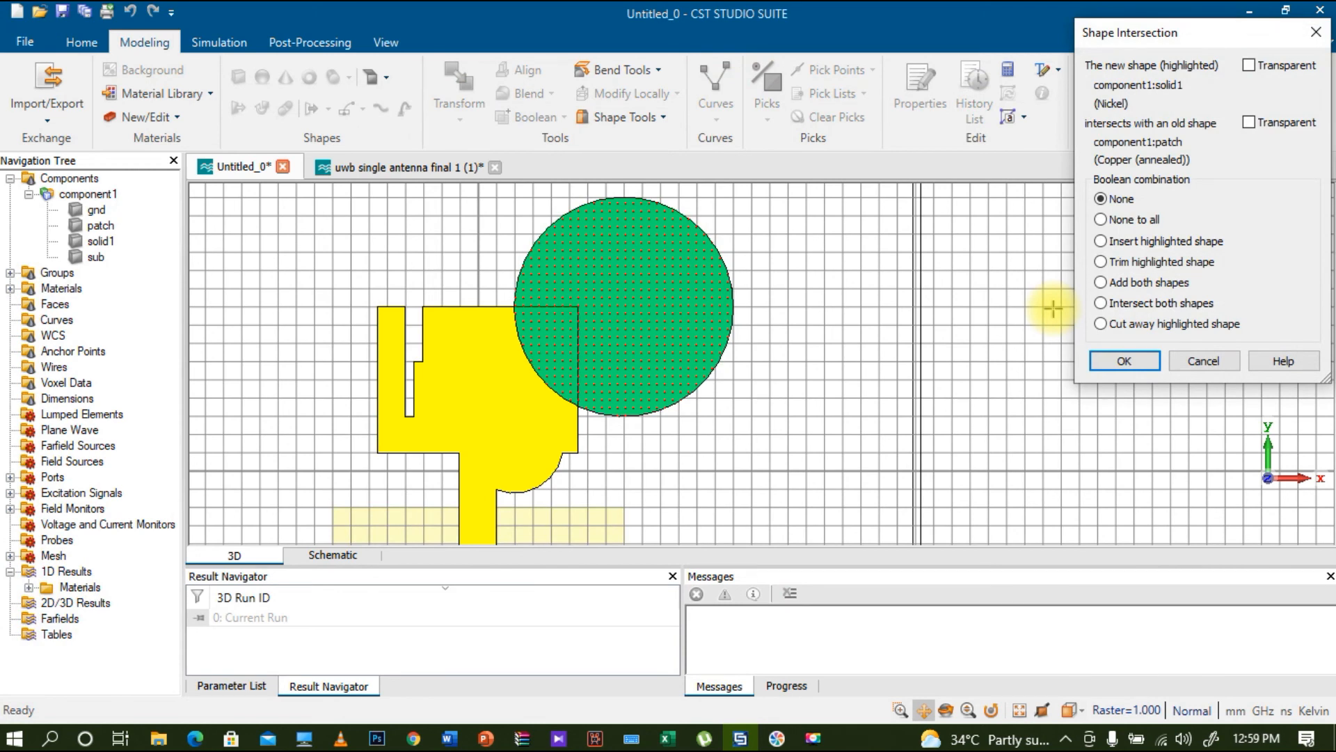
click(1162, 324)
click(1124, 360)
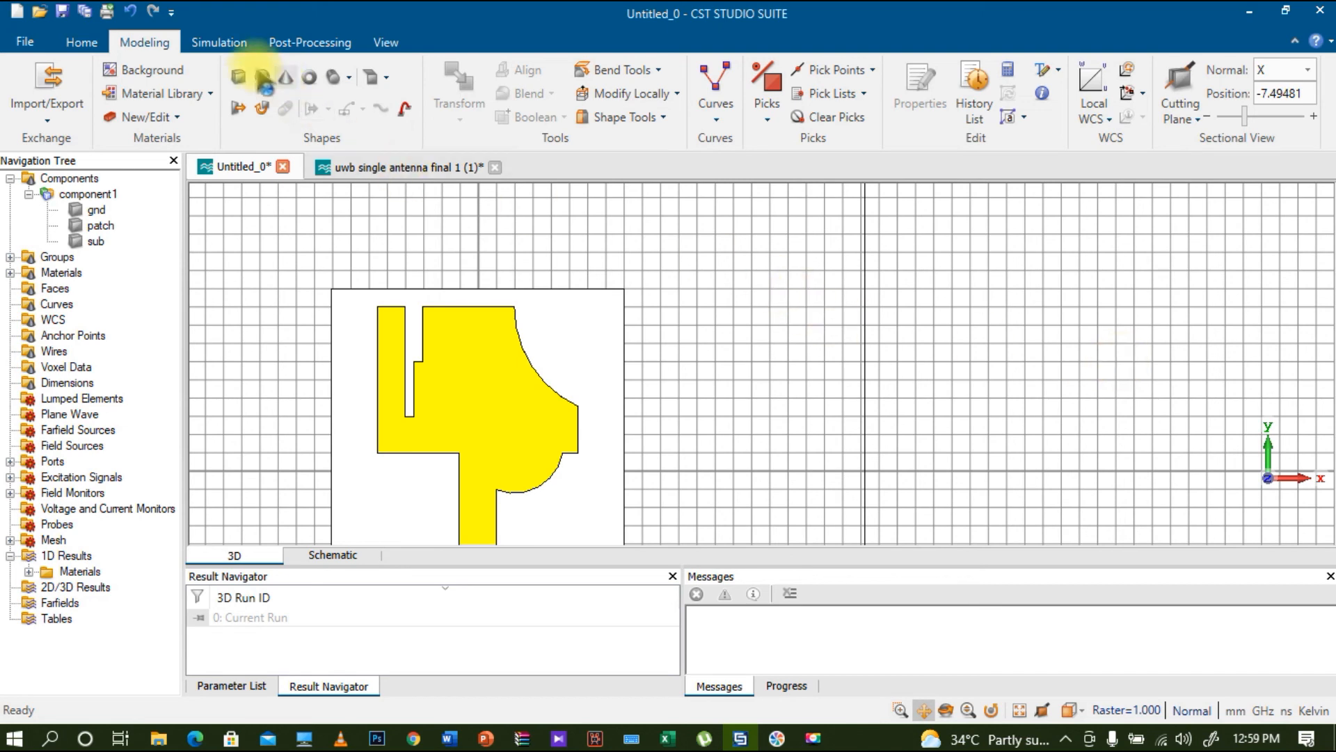
Run the time domain solver on the antenna with the circular cutout in the patch.
click(217, 42)
click(630, 115)
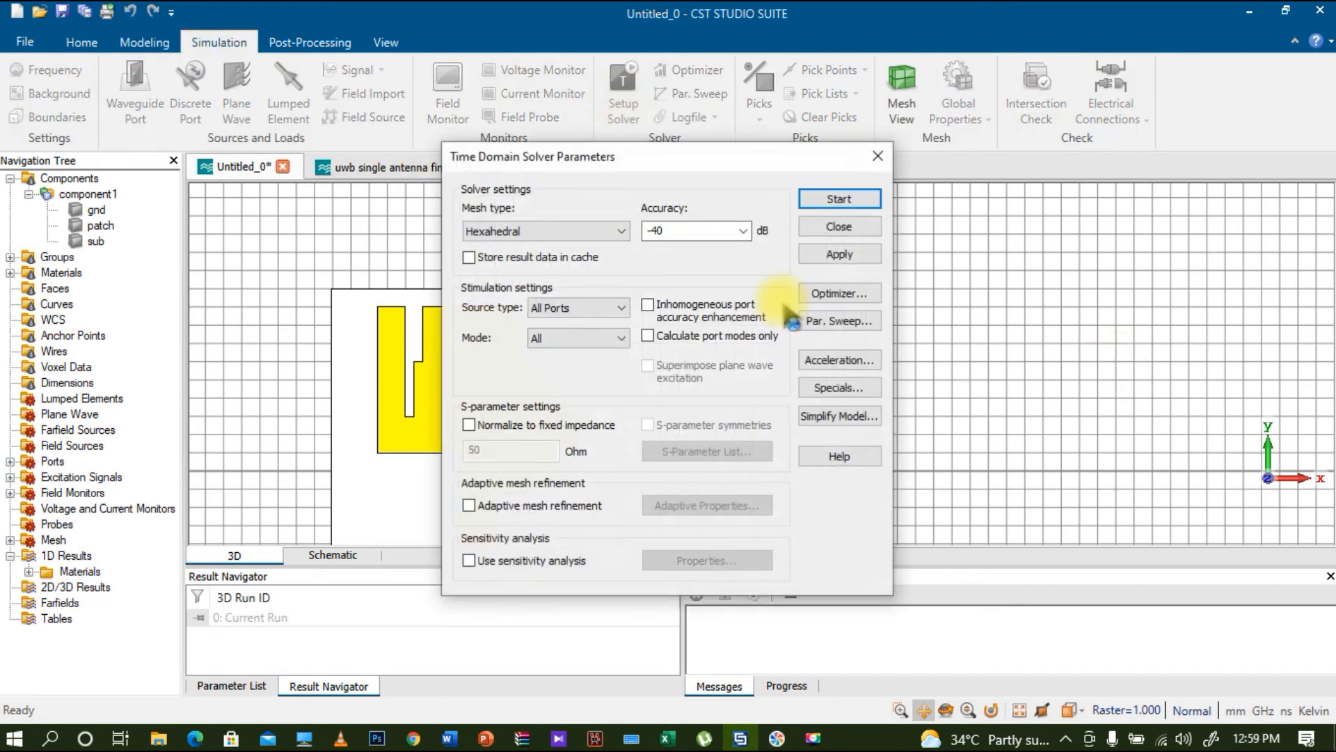
click(828, 203)
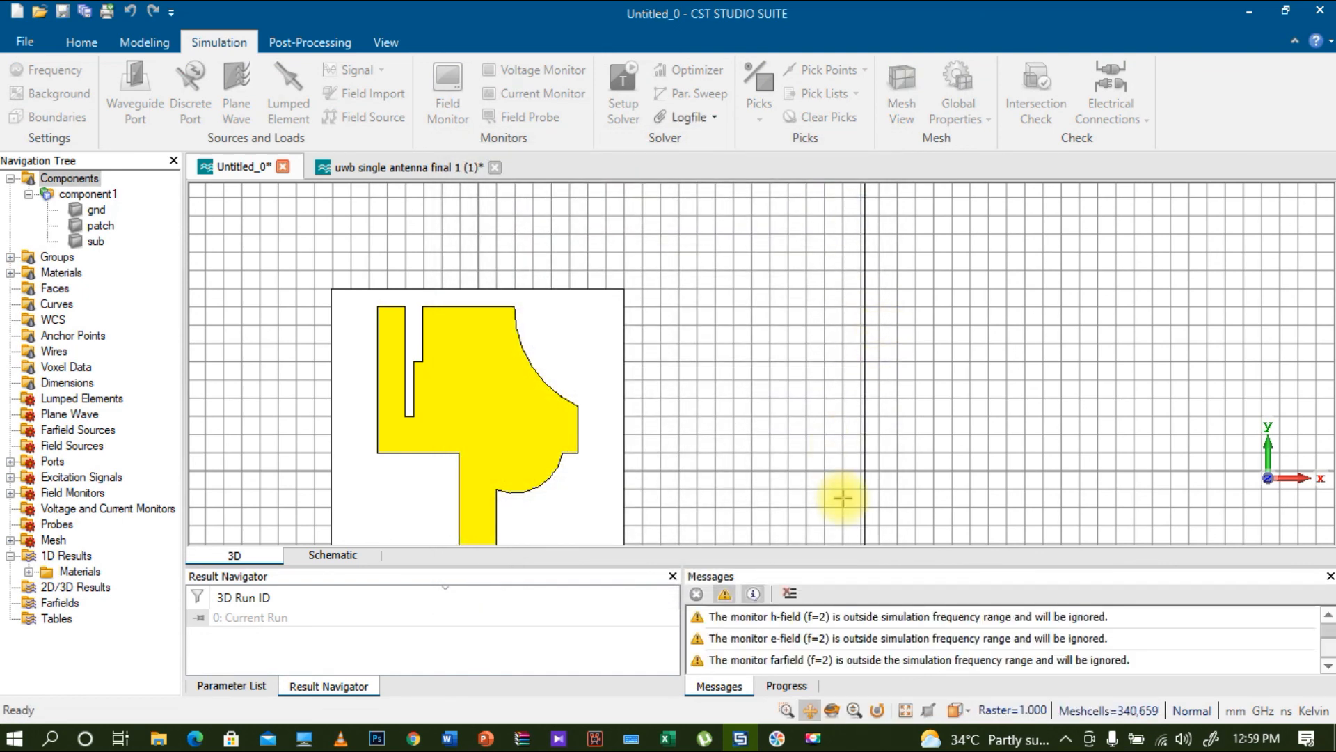
click(813, 738)
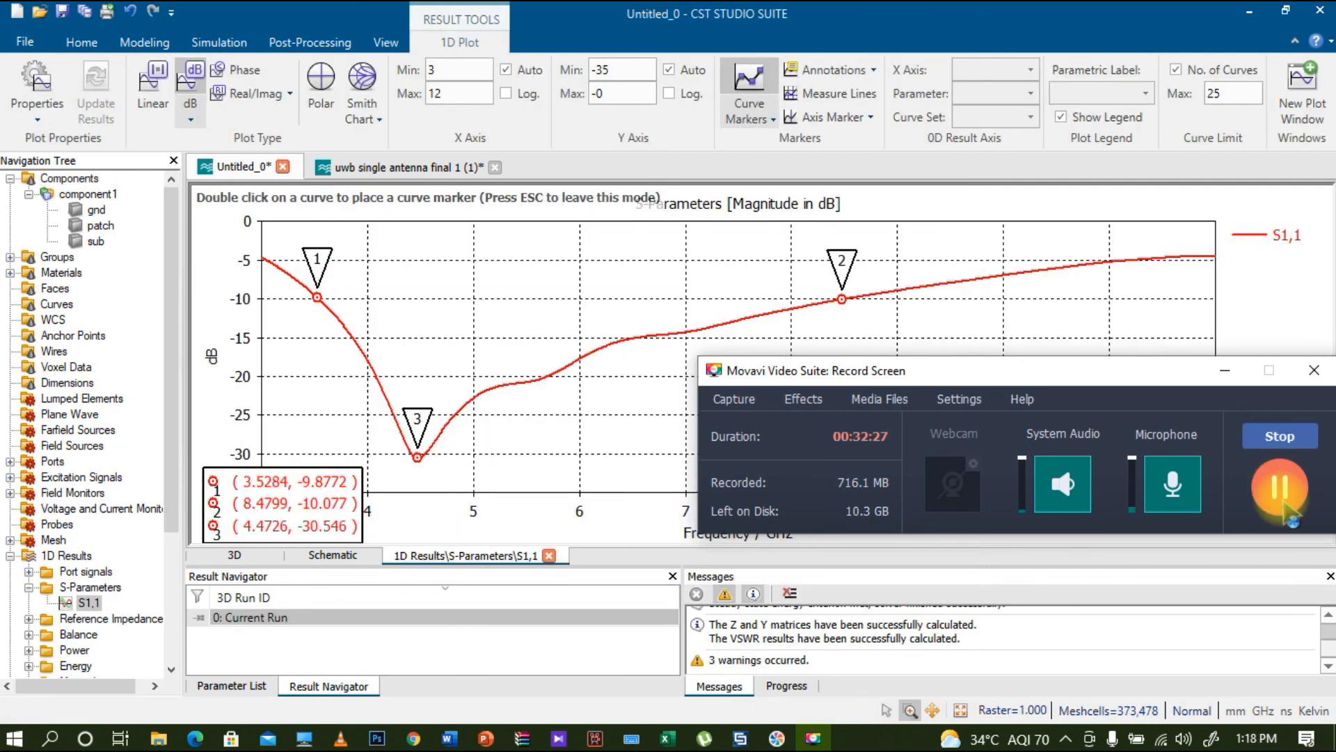
click(1226, 368)
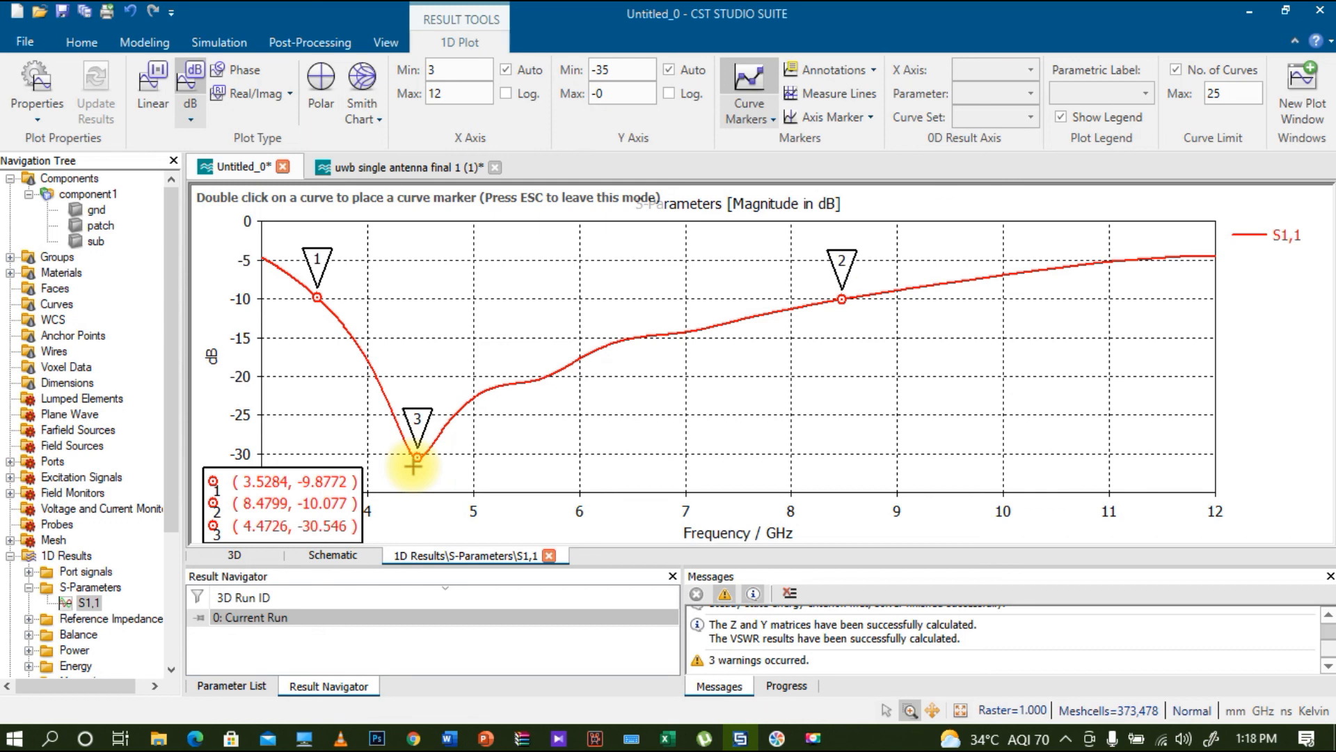
Examine the complete antenna model, including the shapes of the notched ground plane and the patch individually.
click(88, 193)
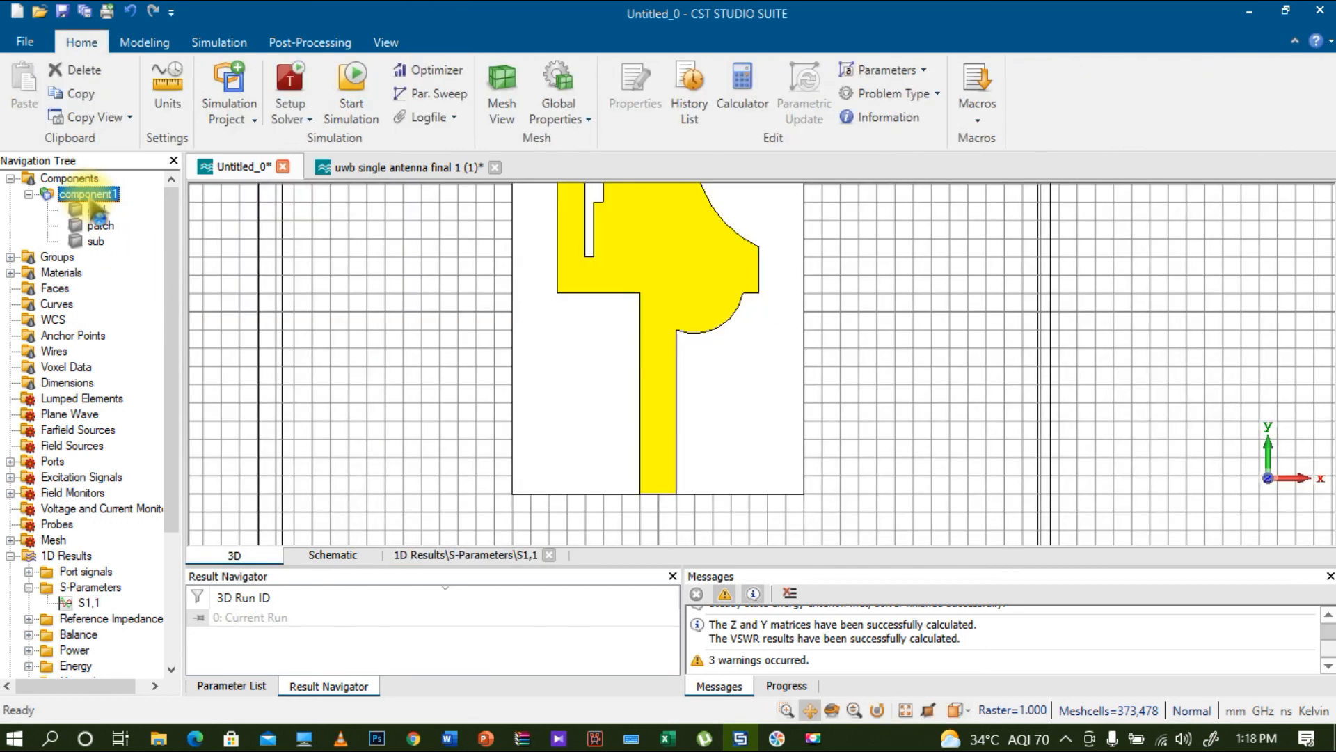
drag(563, 325, 567, 378)
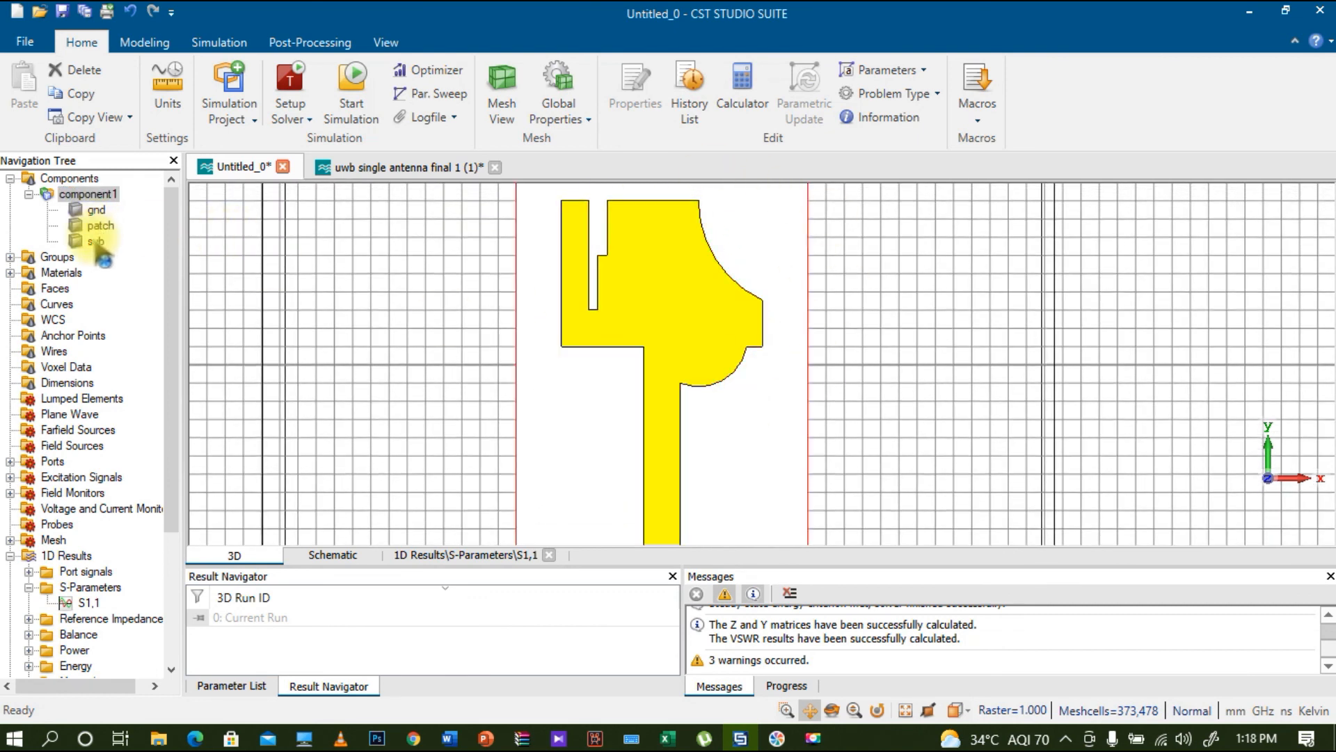
click(96, 209)
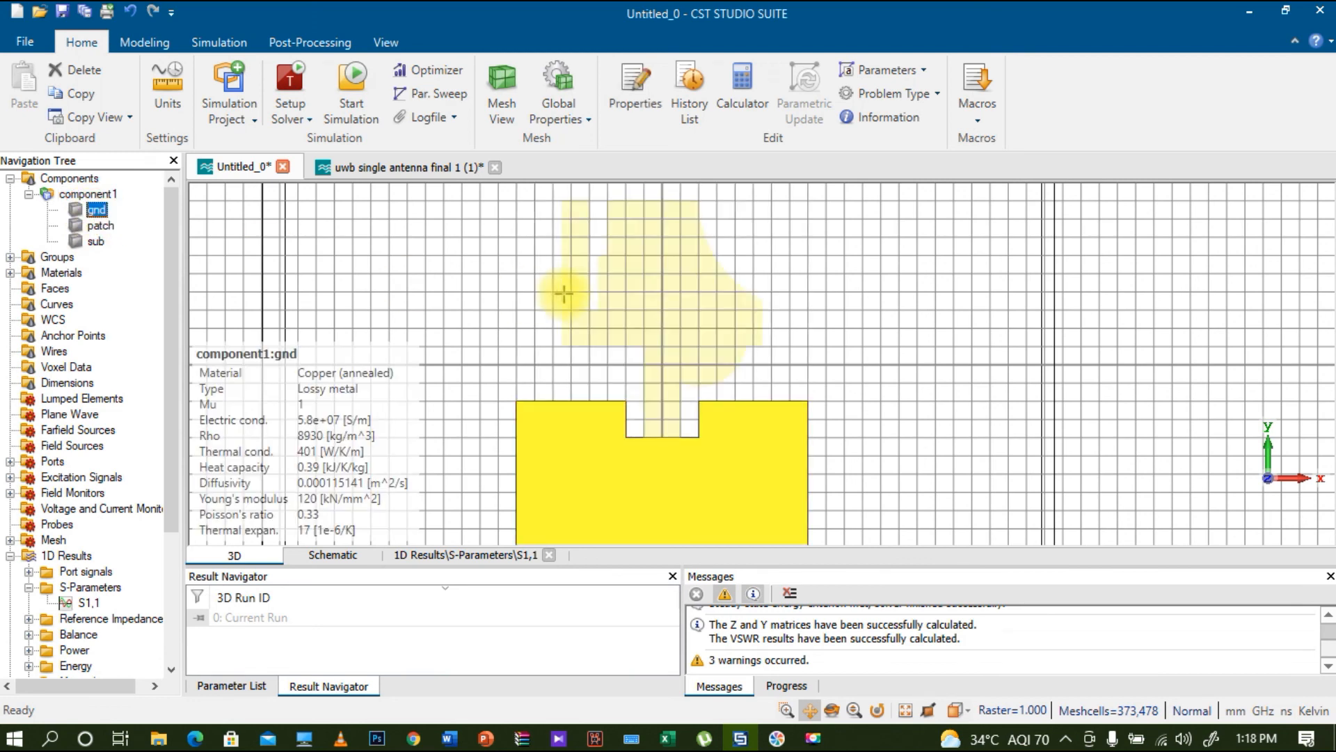
scroll(564, 293, down, 5)
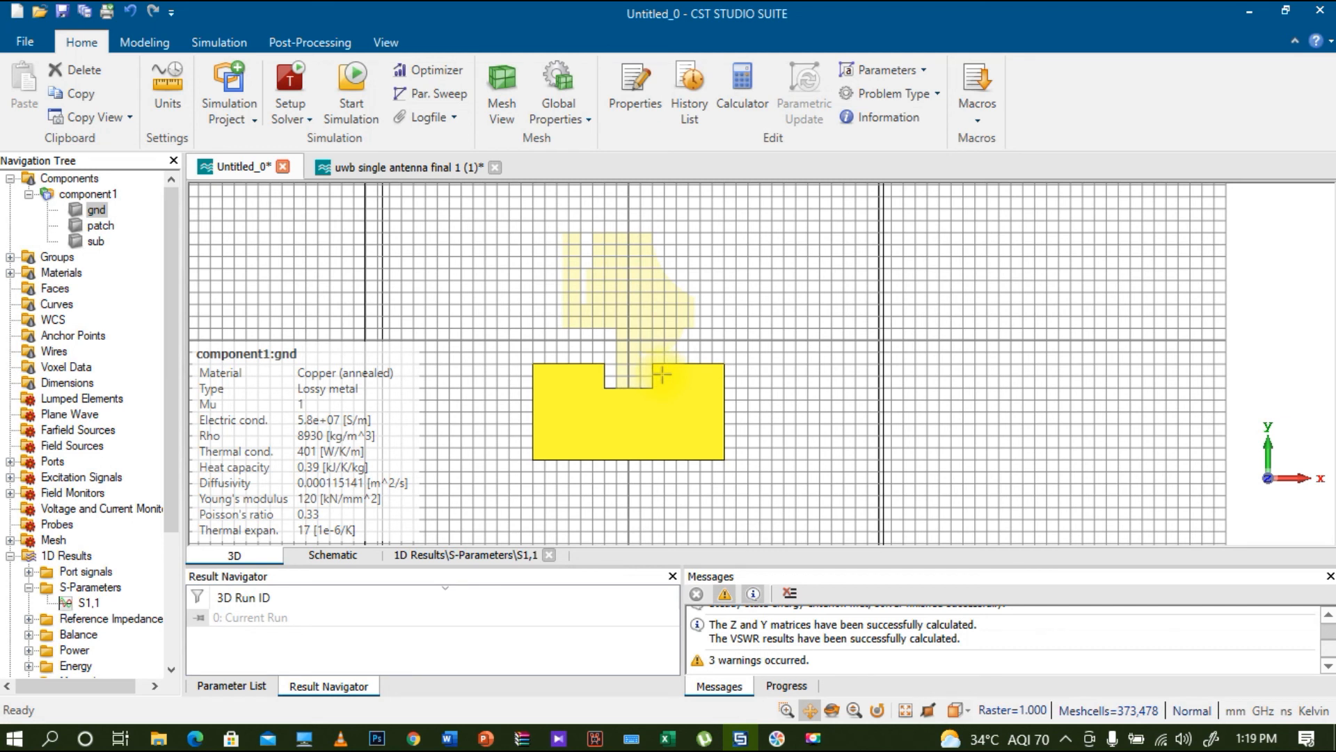
shift+click(105, 240)
click(101, 225)
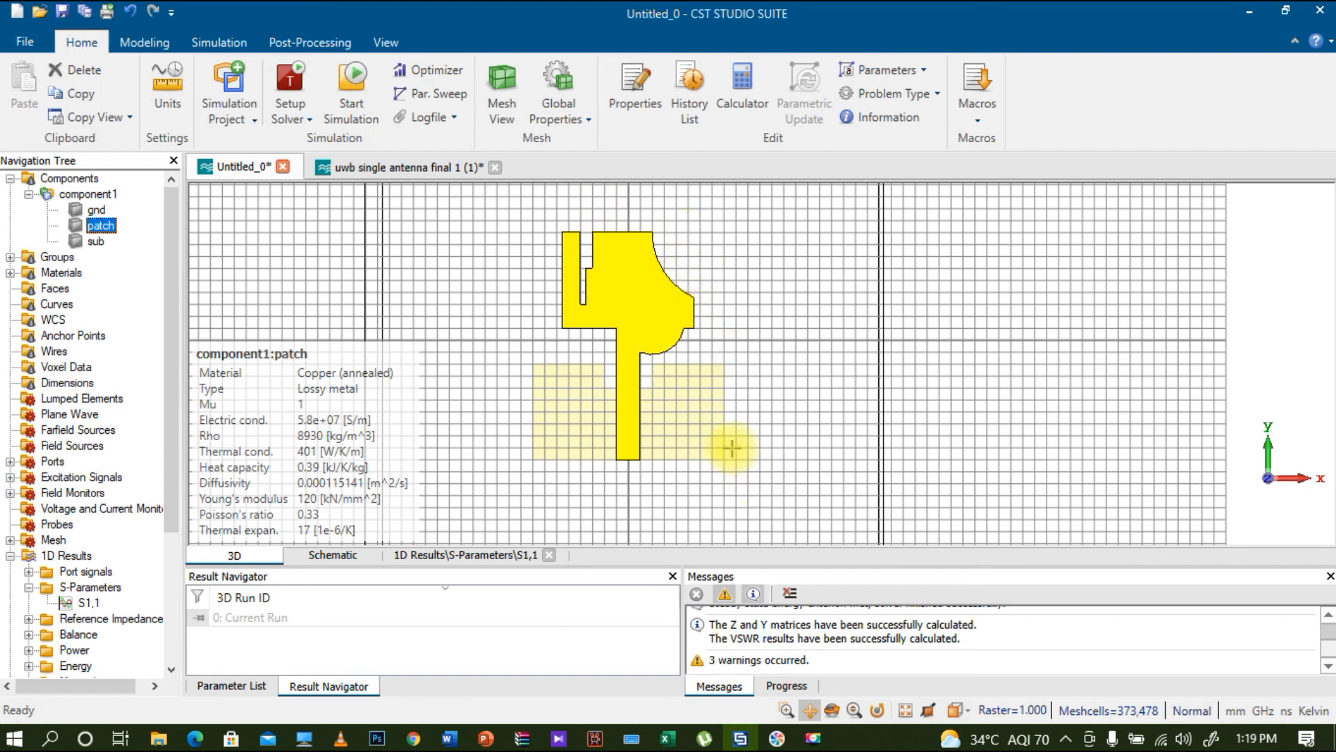
Review the S1,1 curve and the 5 GHz farfield pattern, displaying the farfield as Directivity.
drag(170, 507, 175, 621)
click(90, 447)
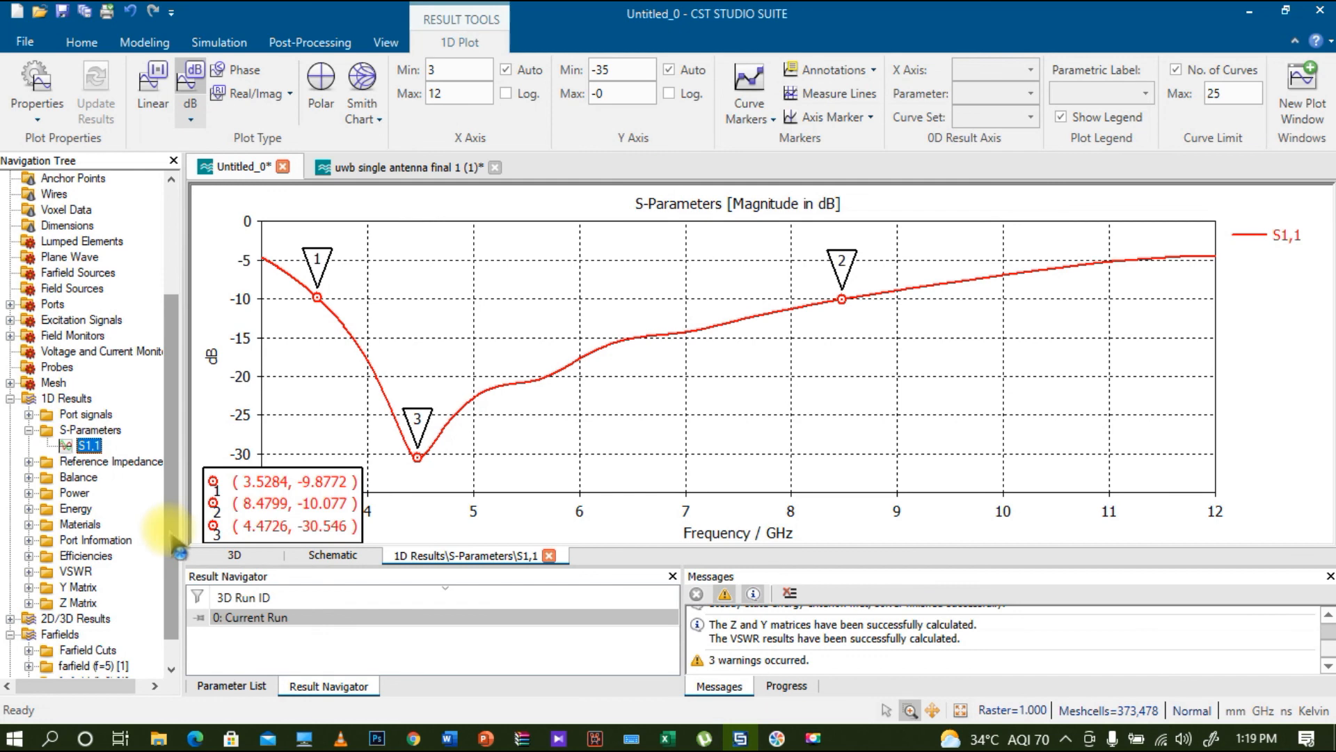
drag(174, 530, 166, 597)
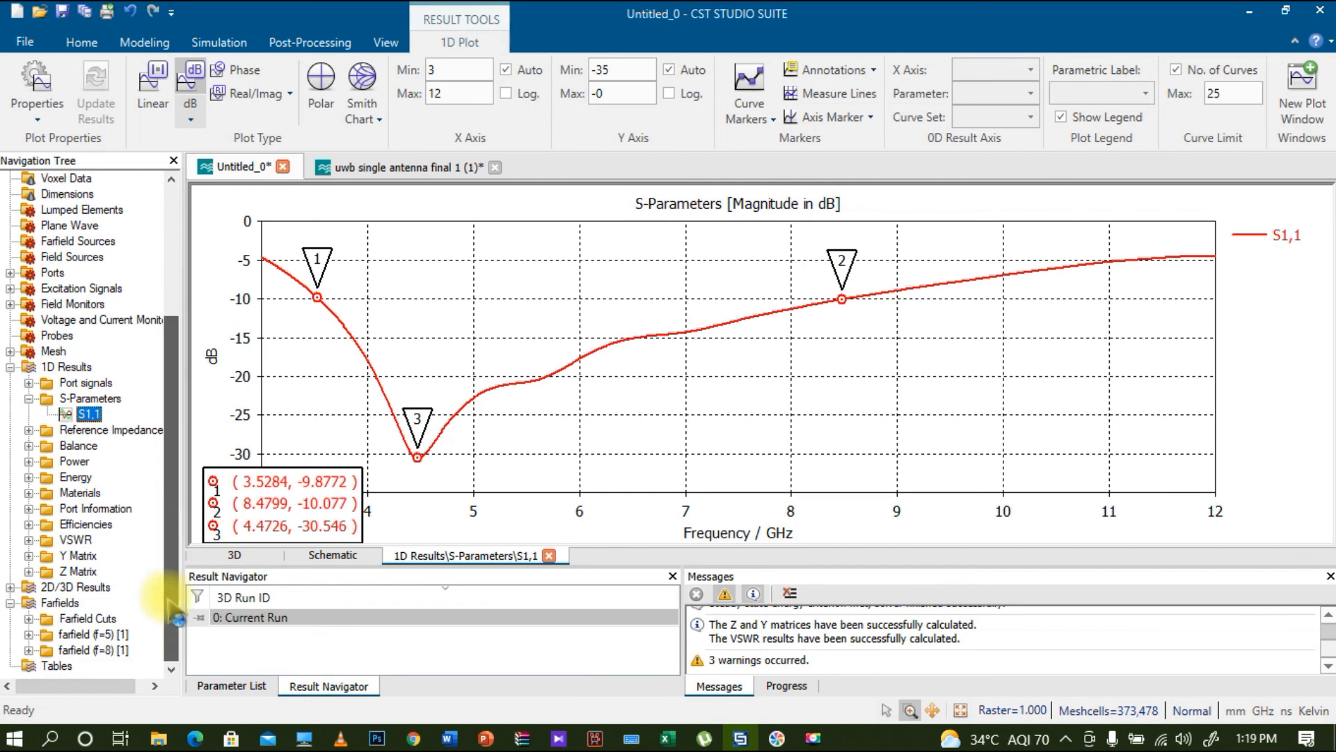
click(68, 648)
click(60, 635)
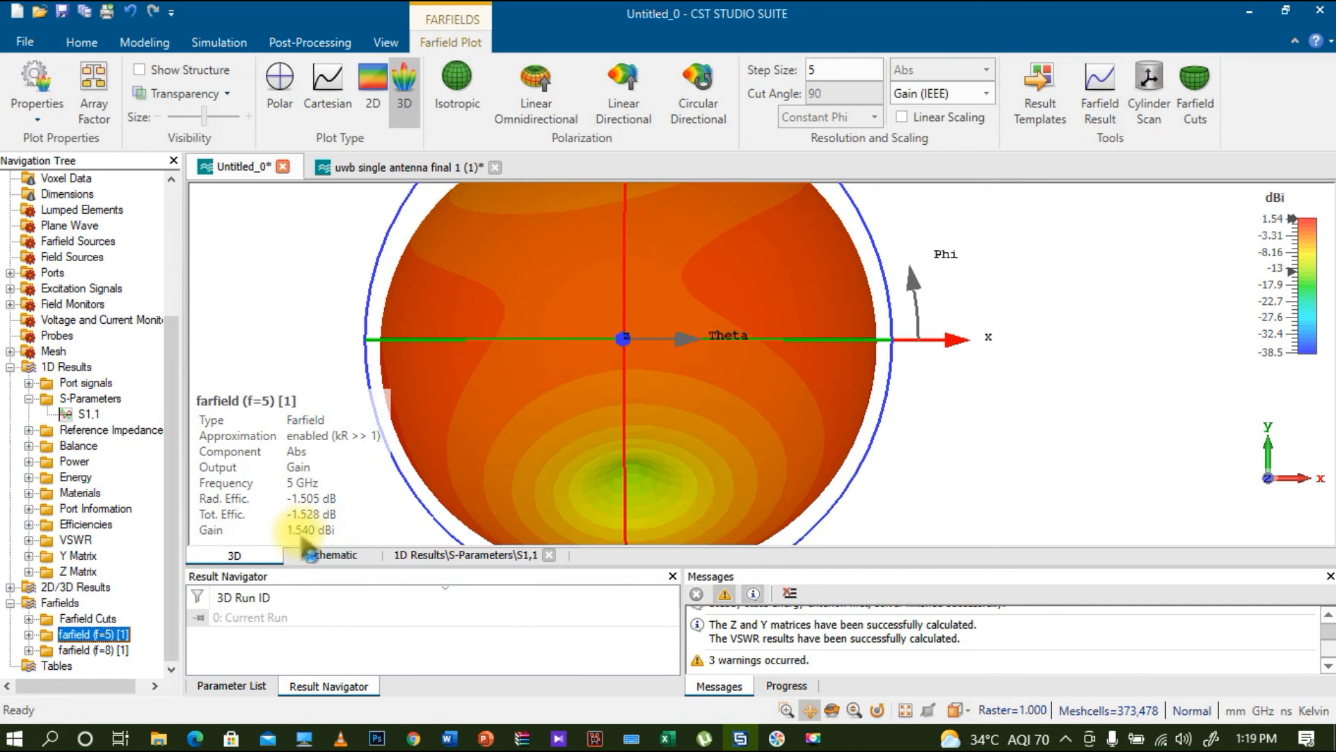
click(986, 96)
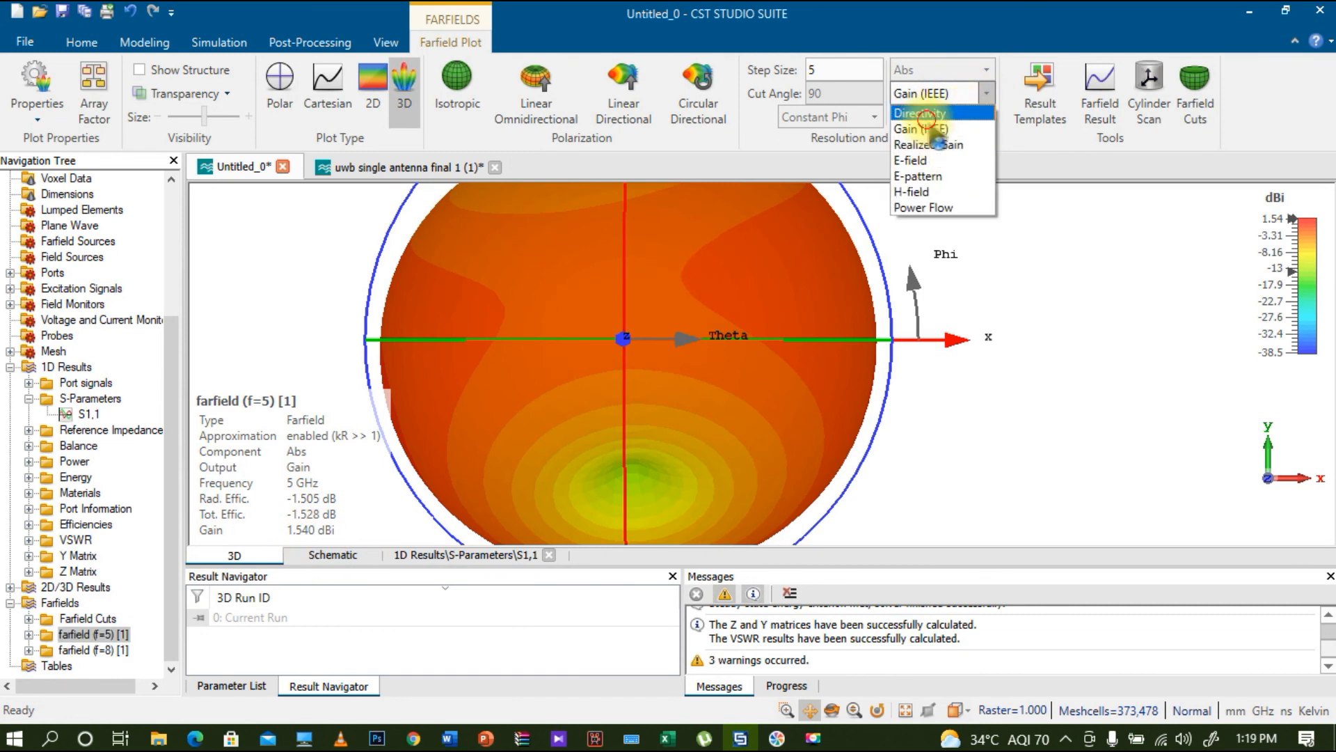
click(925, 113)
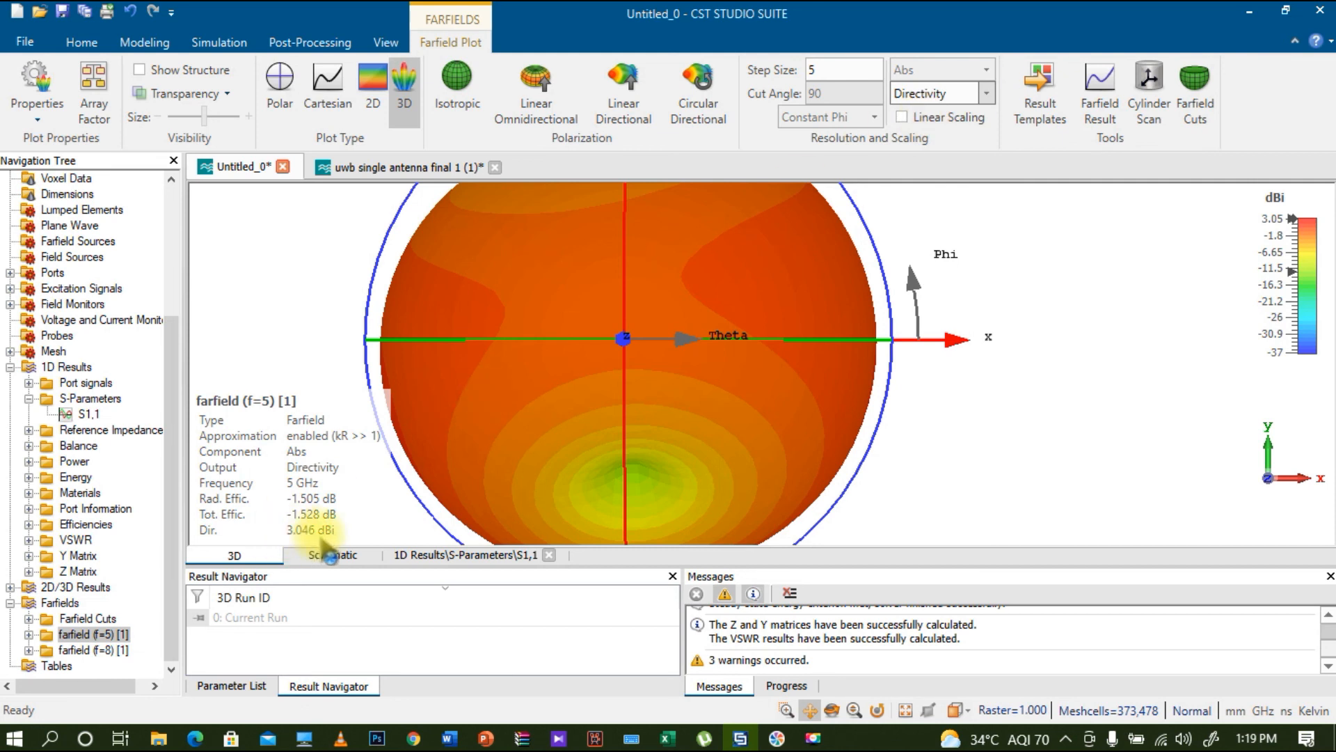
Plot the VSWR1 curve and return to the view of component1.
click(28, 539)
click(94, 555)
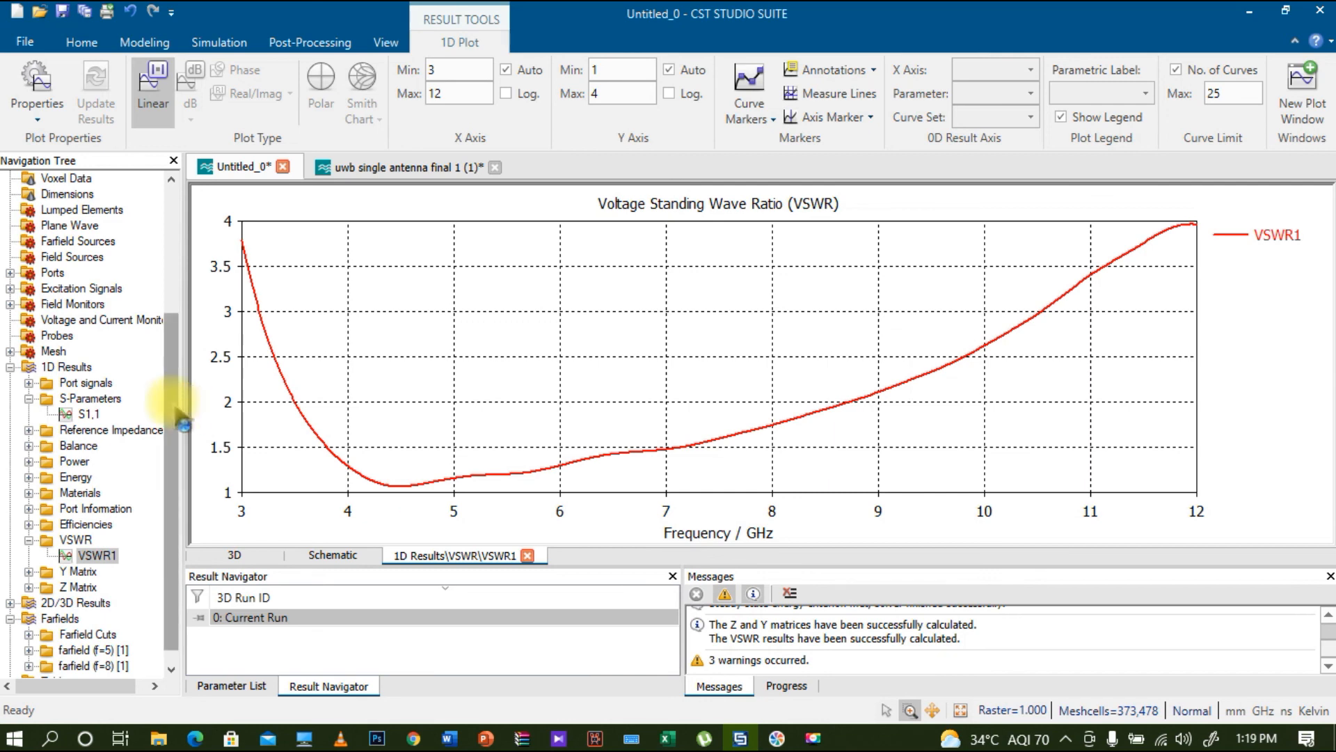
drag(176, 409, 164, 247)
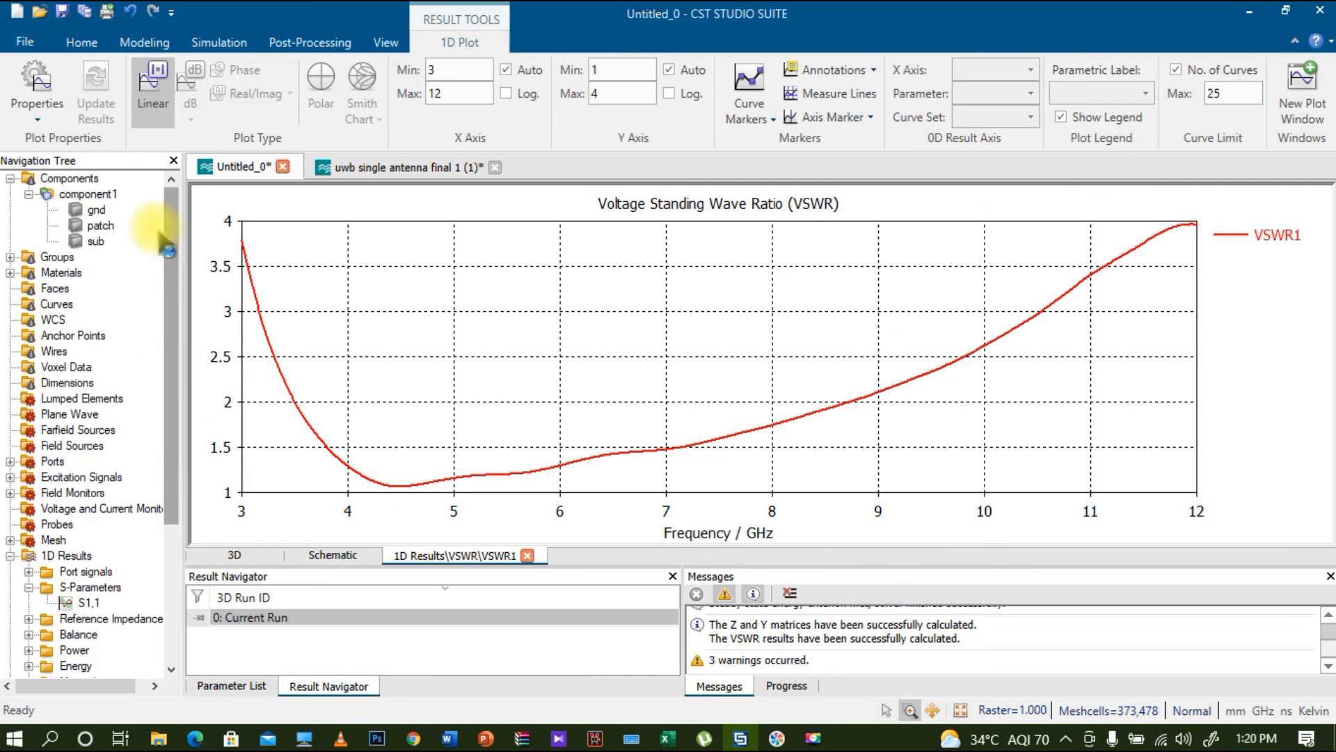
click(88, 194)
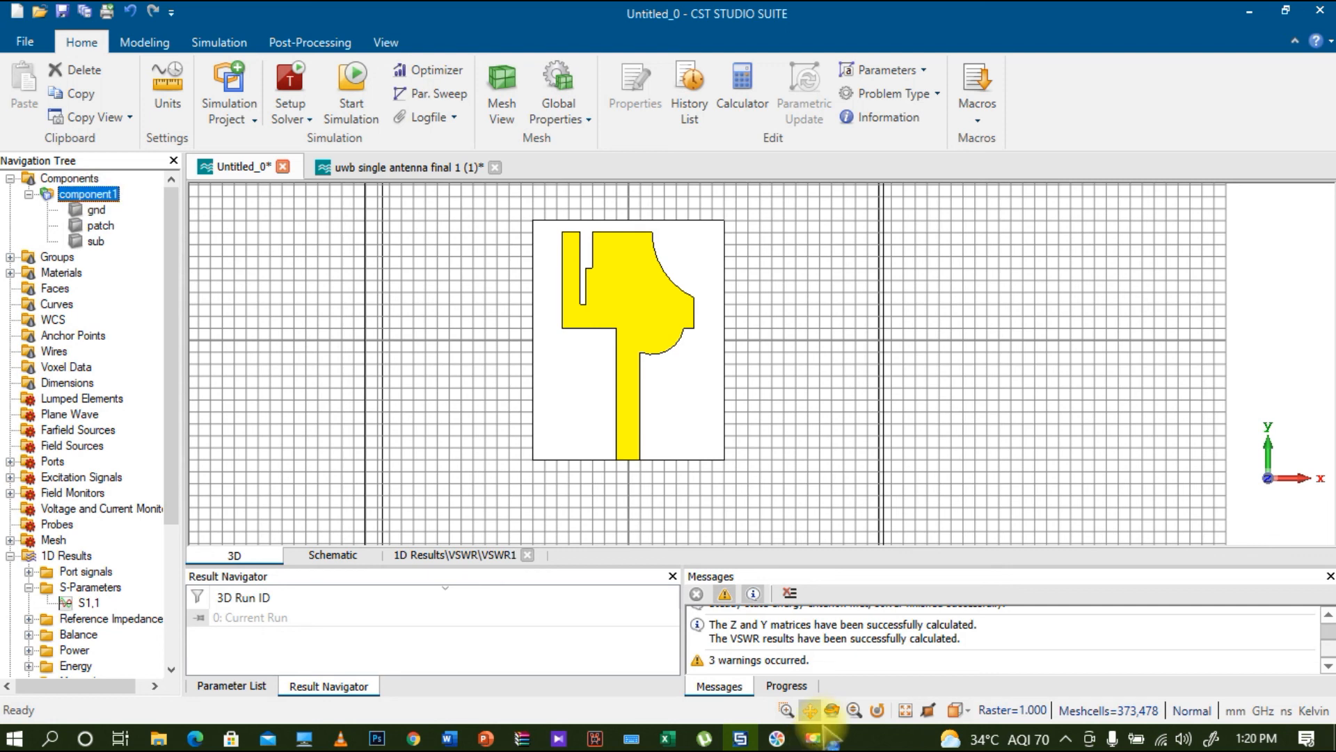
click(813, 738)
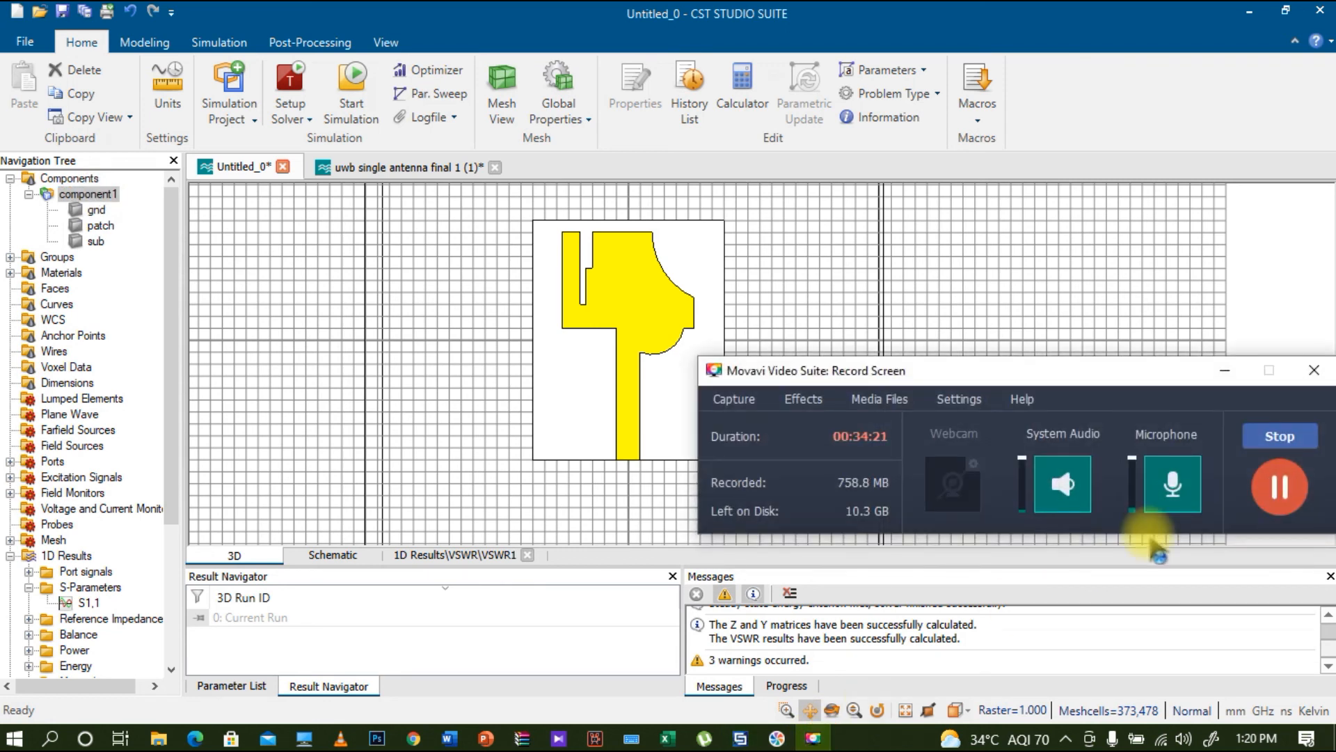